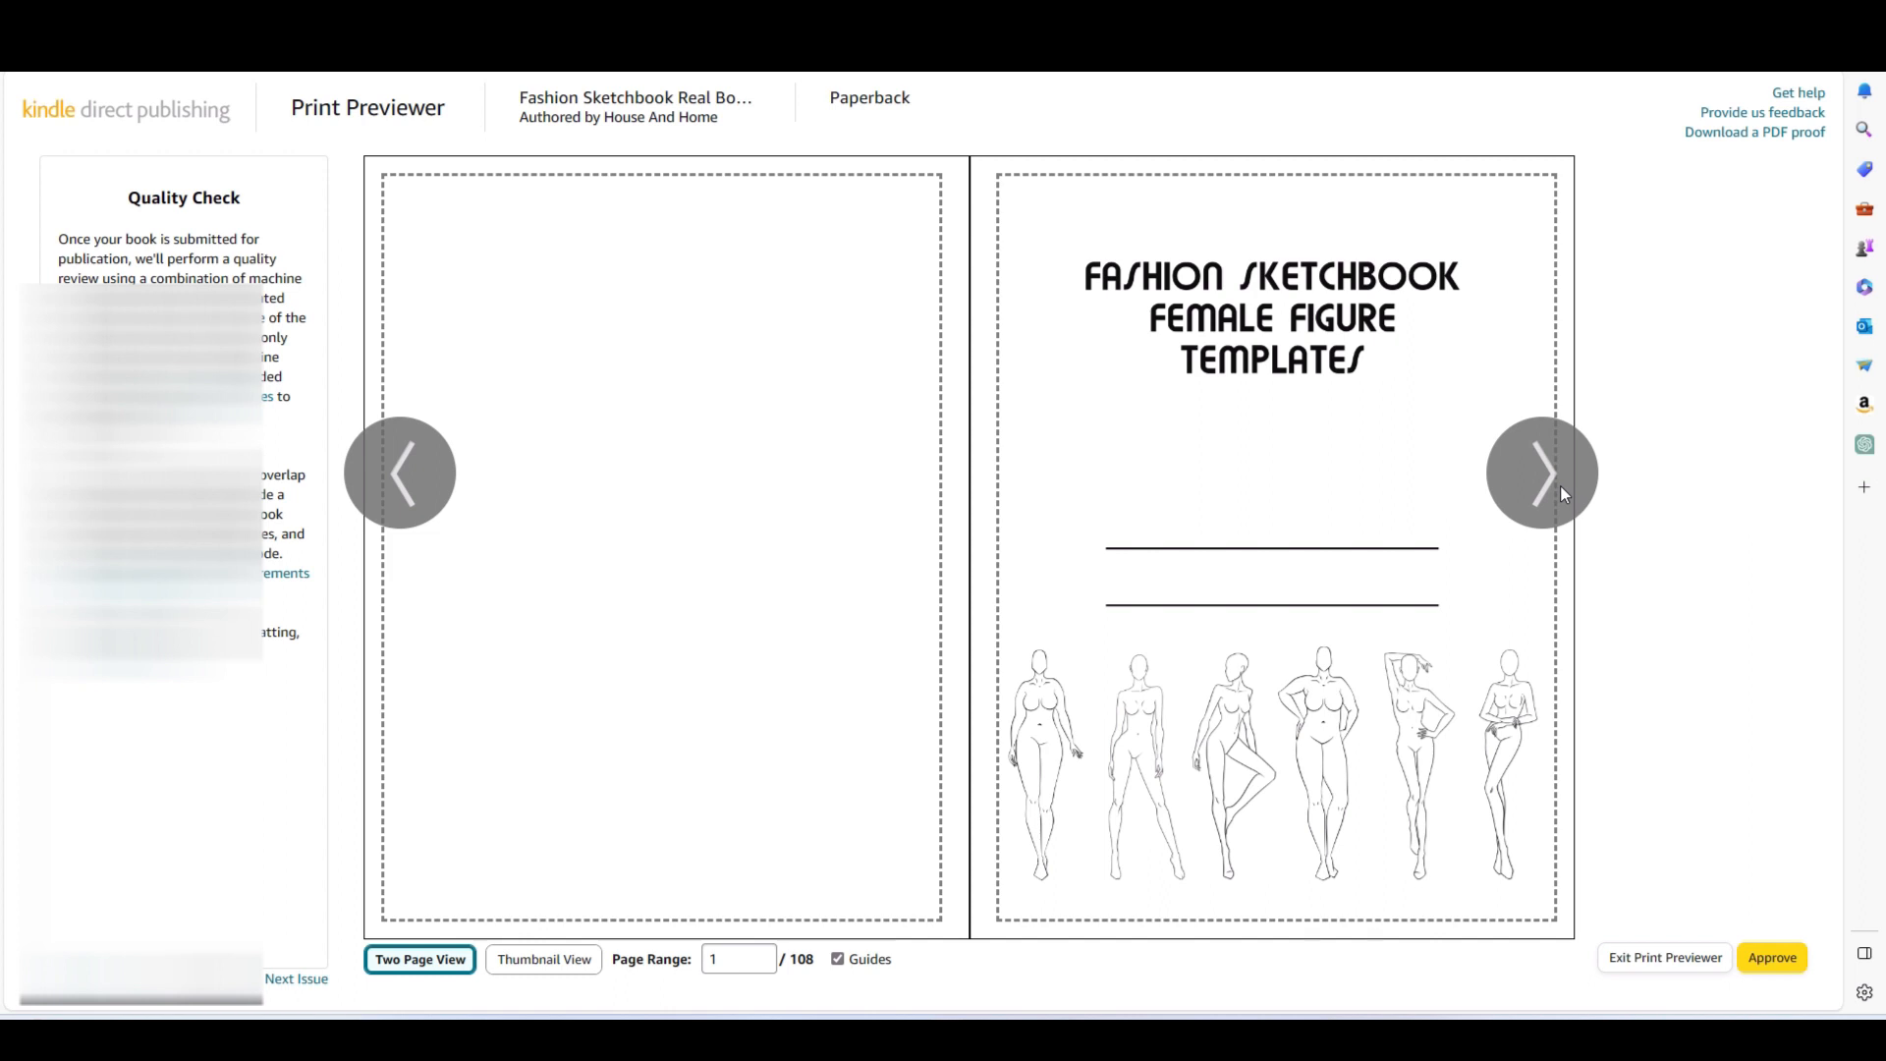
# Page through the fashion sketchbook's print preview from the title page to the spread on pages 6-7.
pyautogui.click(1561, 487)
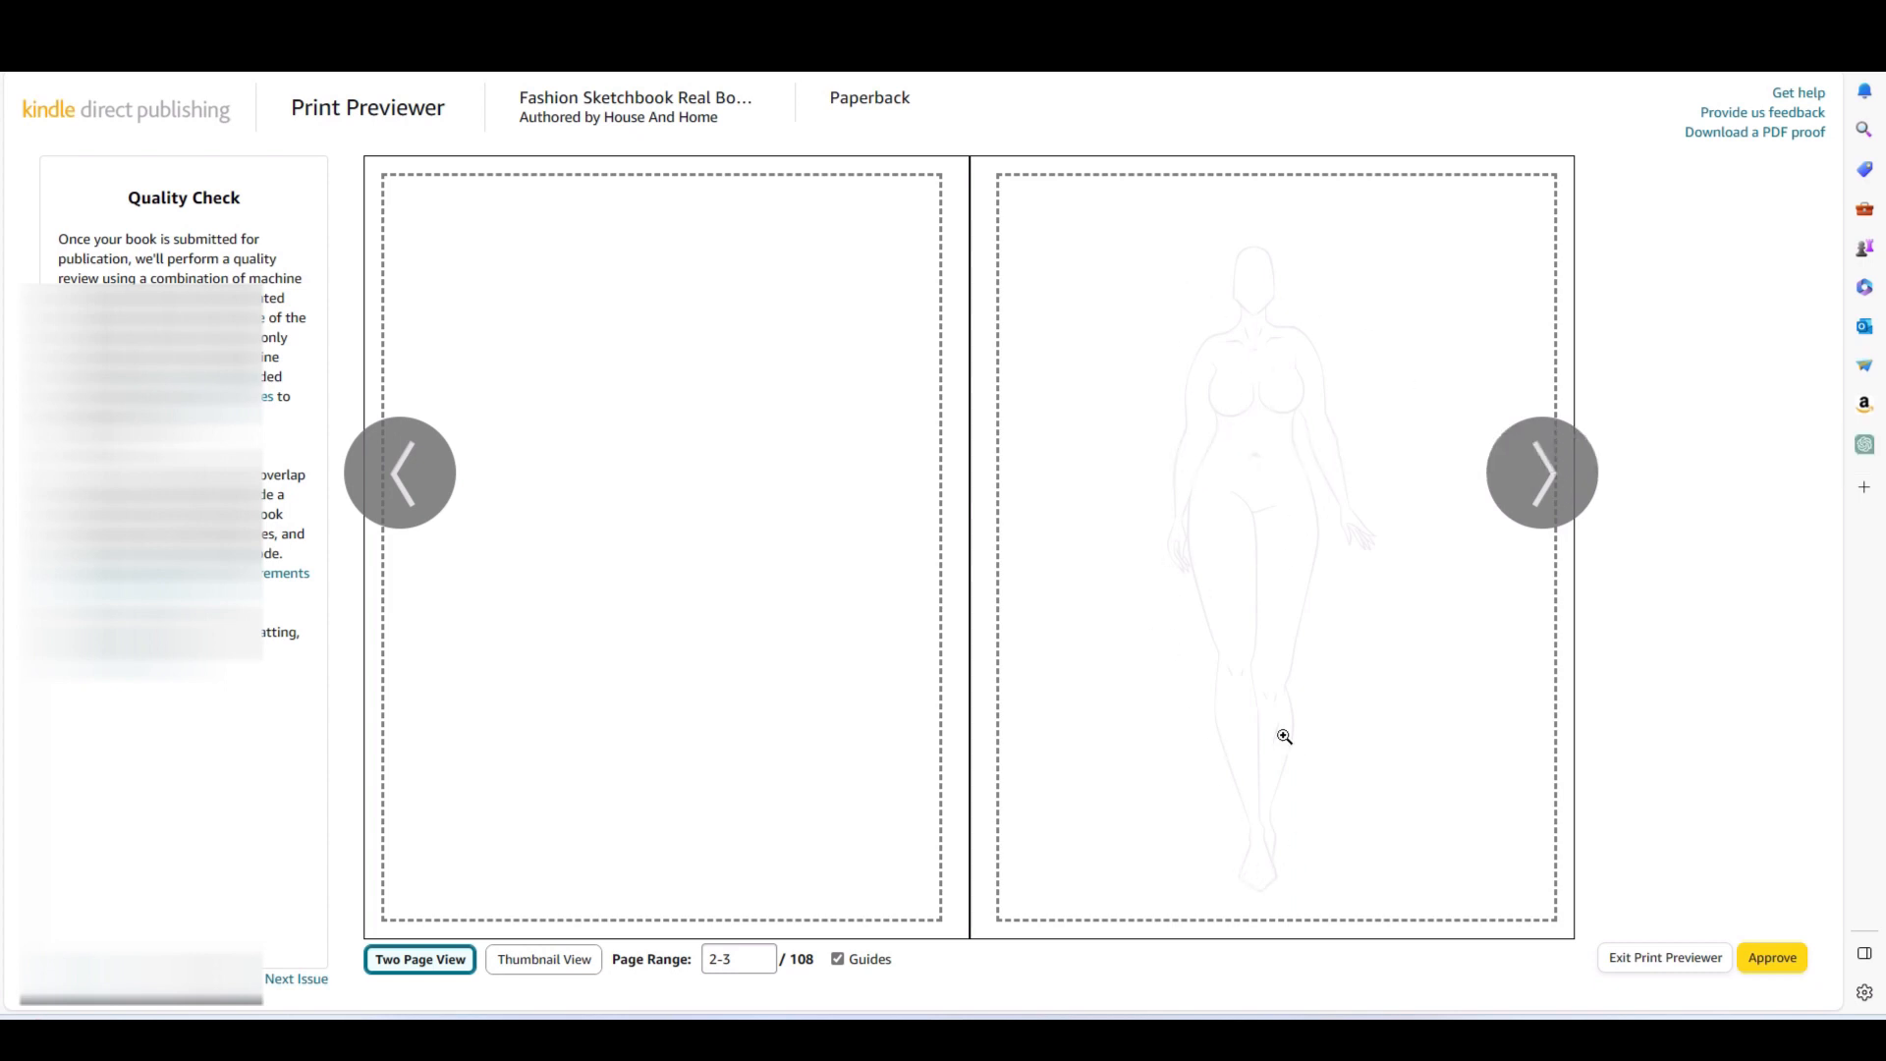
pyautogui.click(1545, 488)
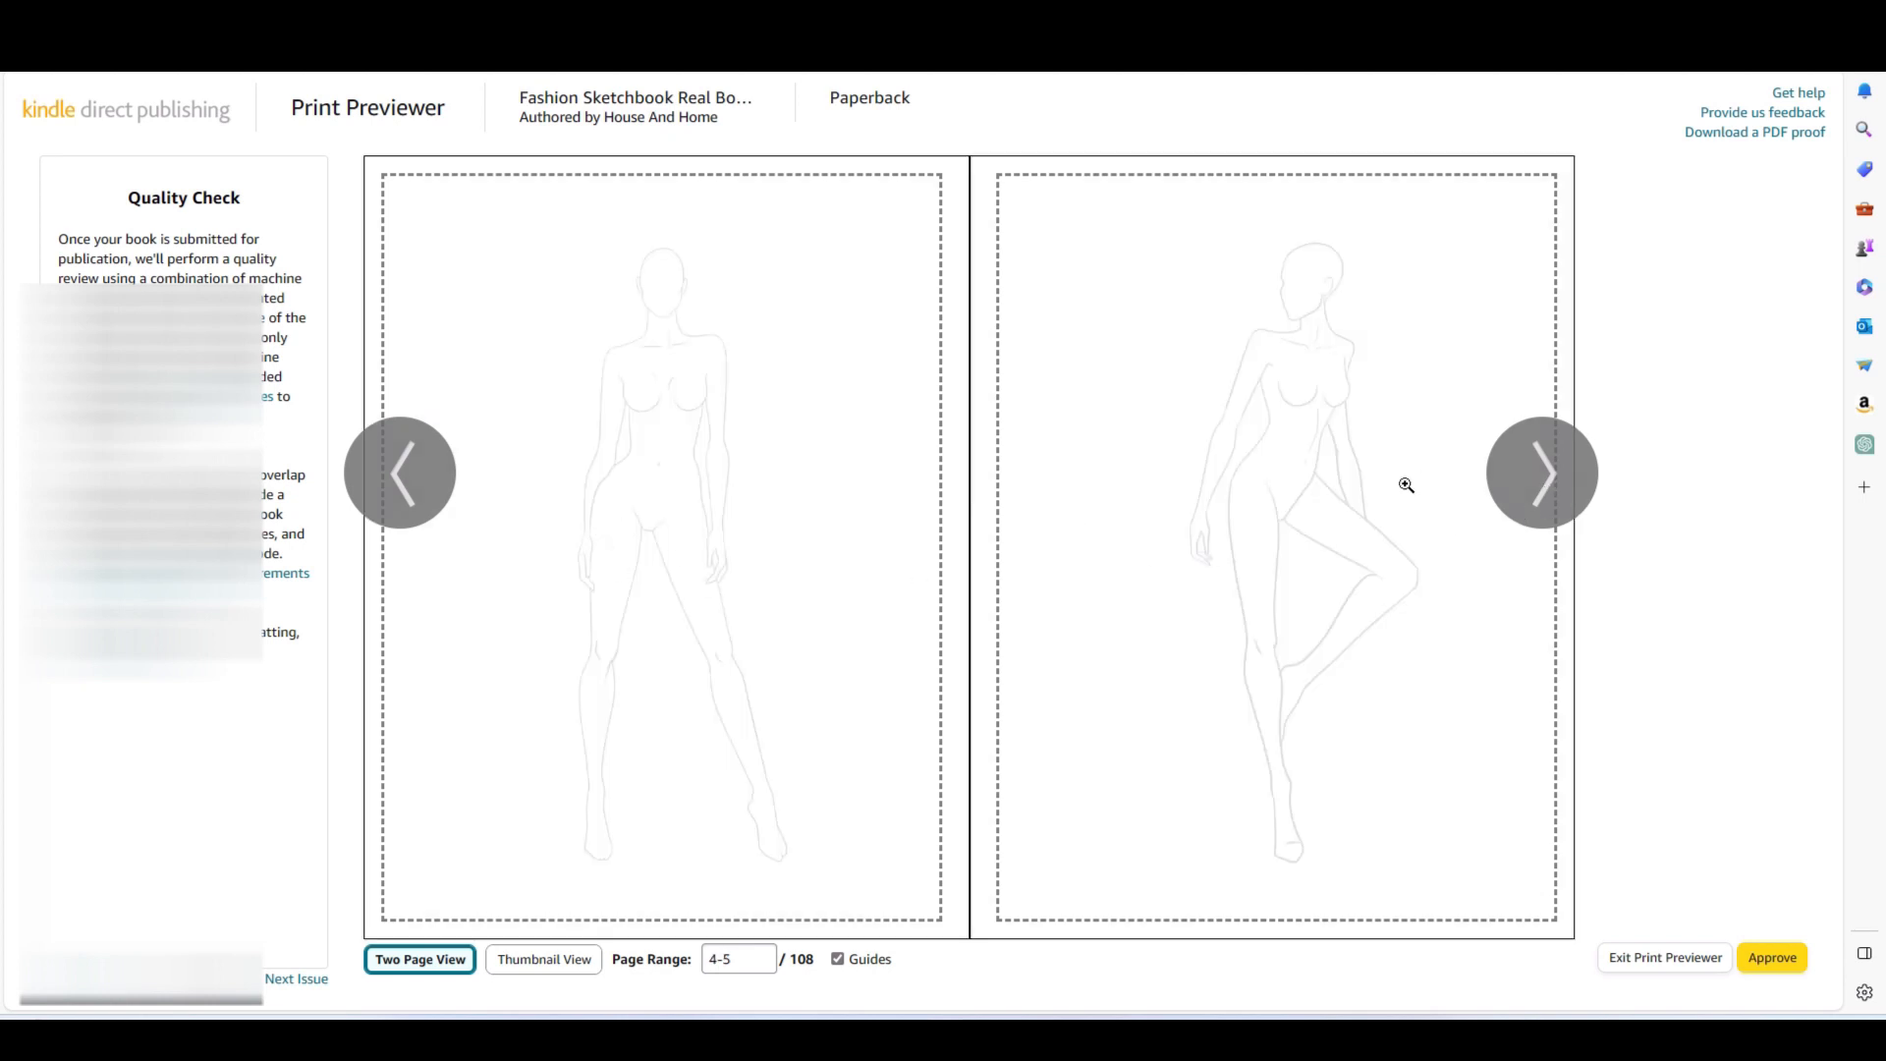
pyautogui.click(1554, 486)
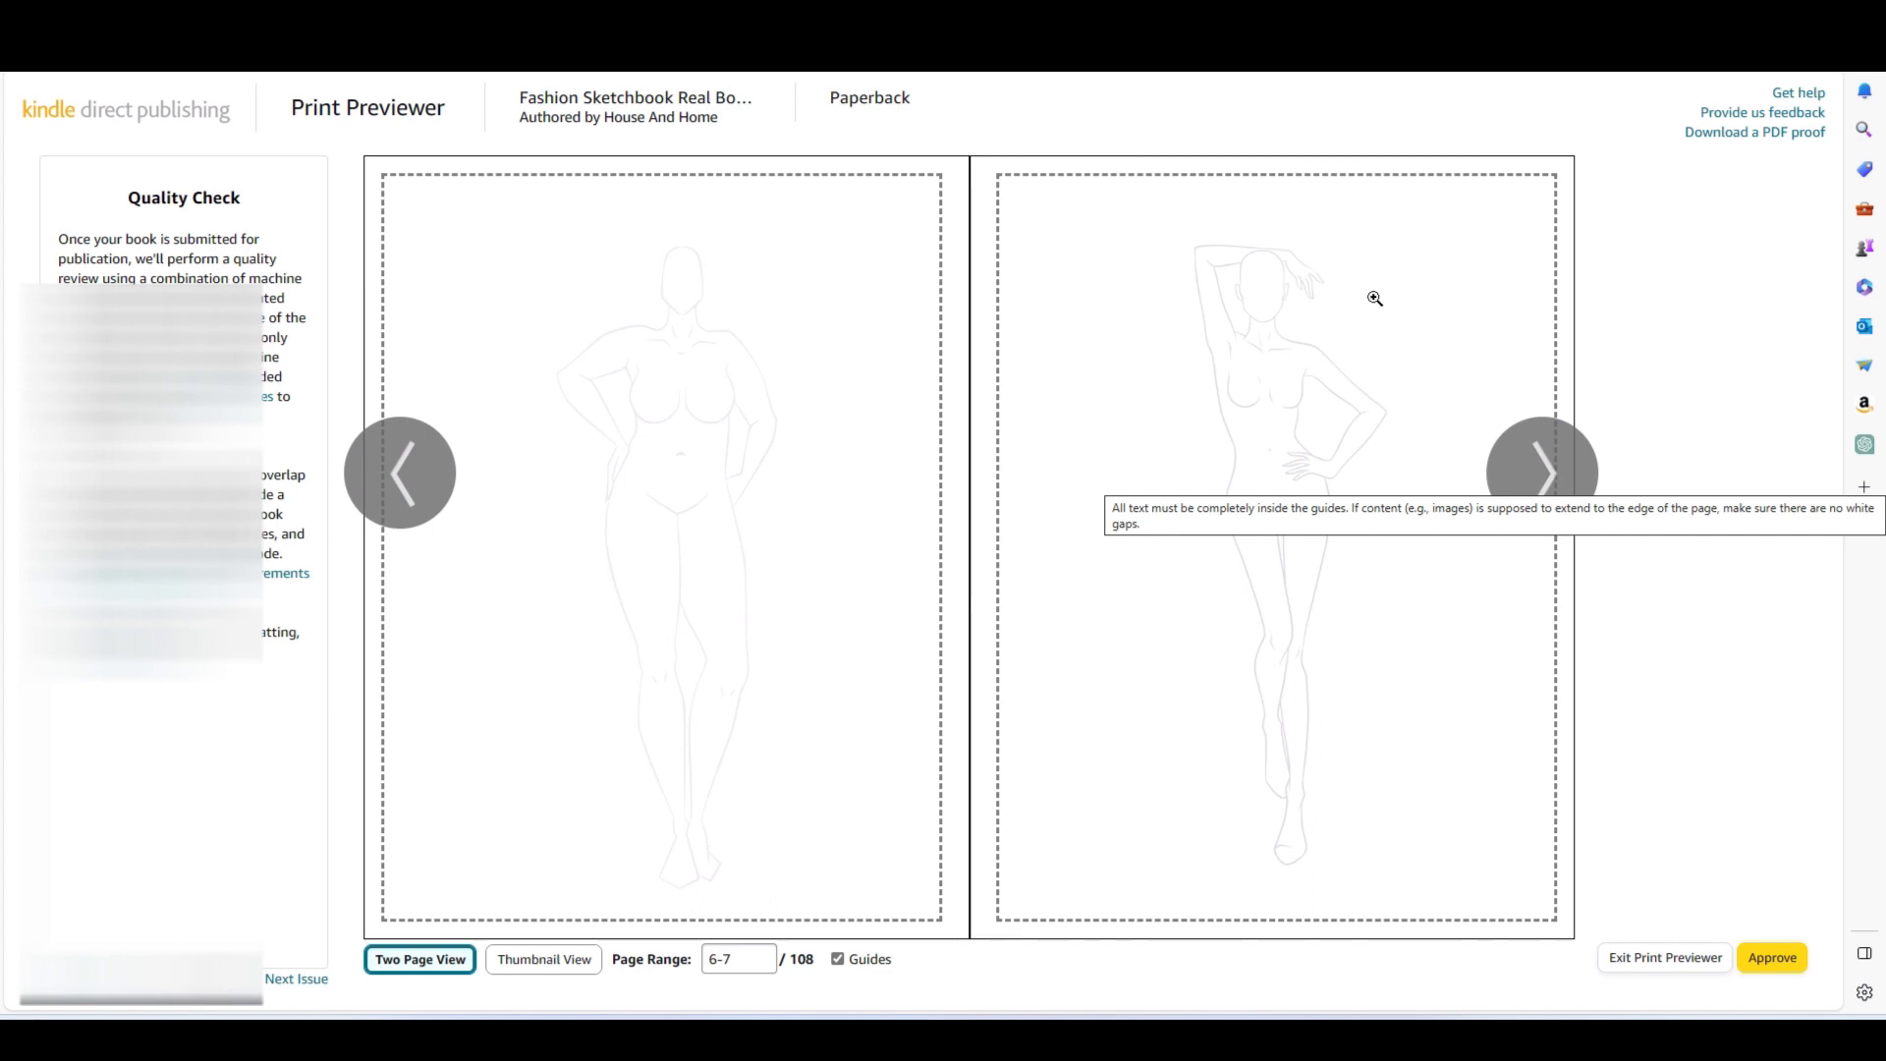
# Switch to ChatGPT and submit the prompt "create a mannequin i can draw clothes over. very low detail".
pyautogui.hotkey('ctrl', 'Tab')
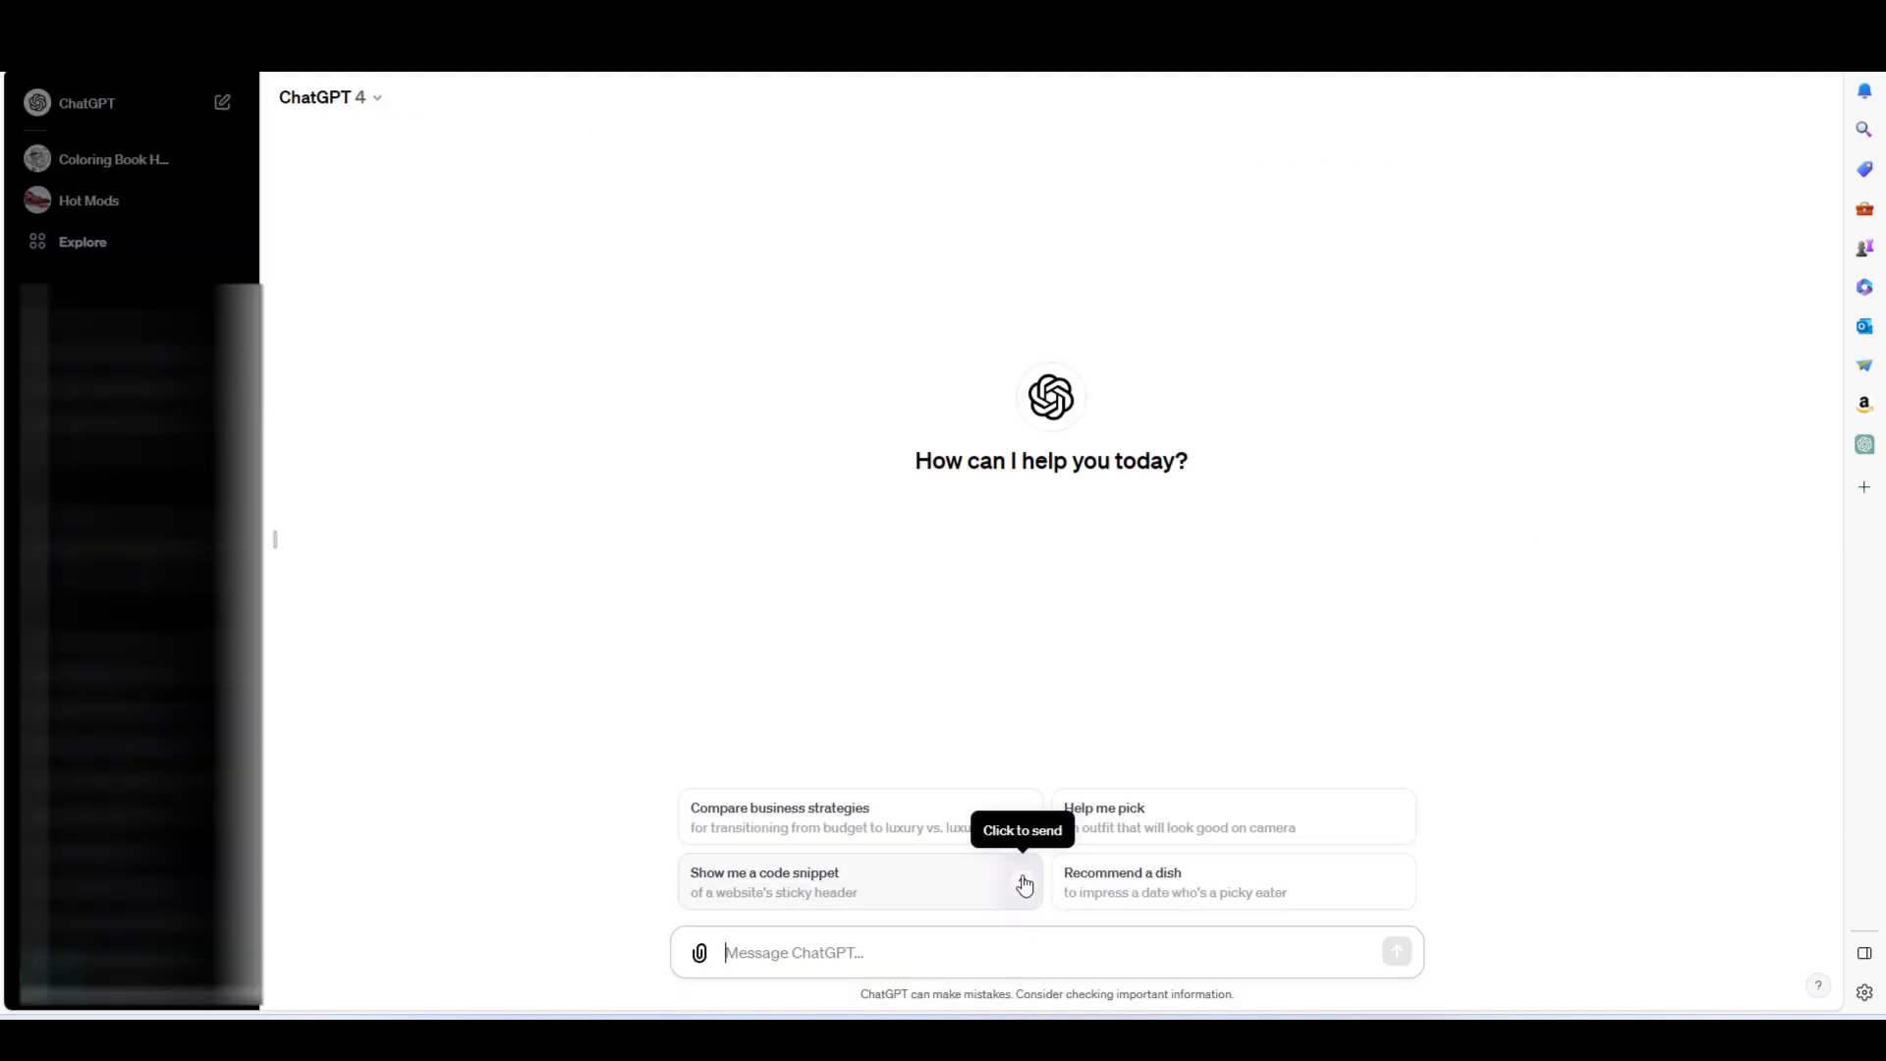
pyautogui.write('create a mannequin i can draw clothes over. very low detail')
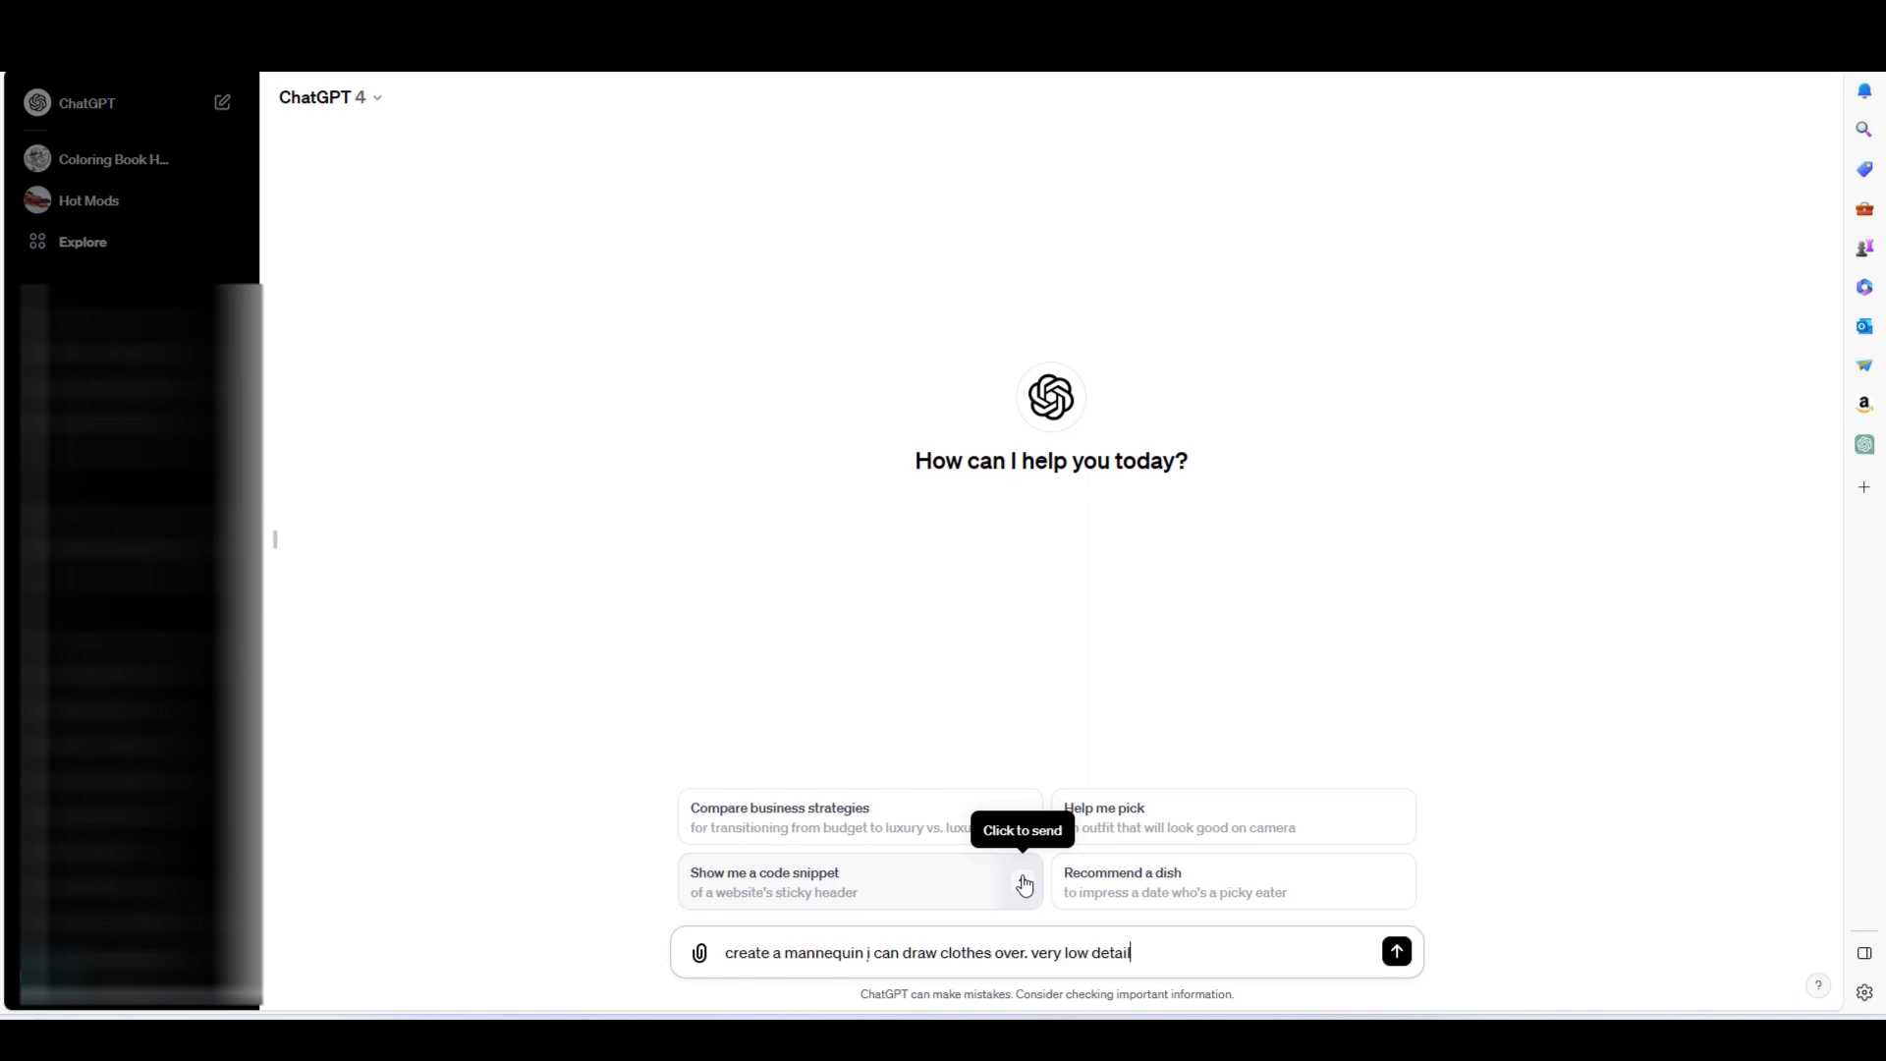
pyautogui.press('Return')
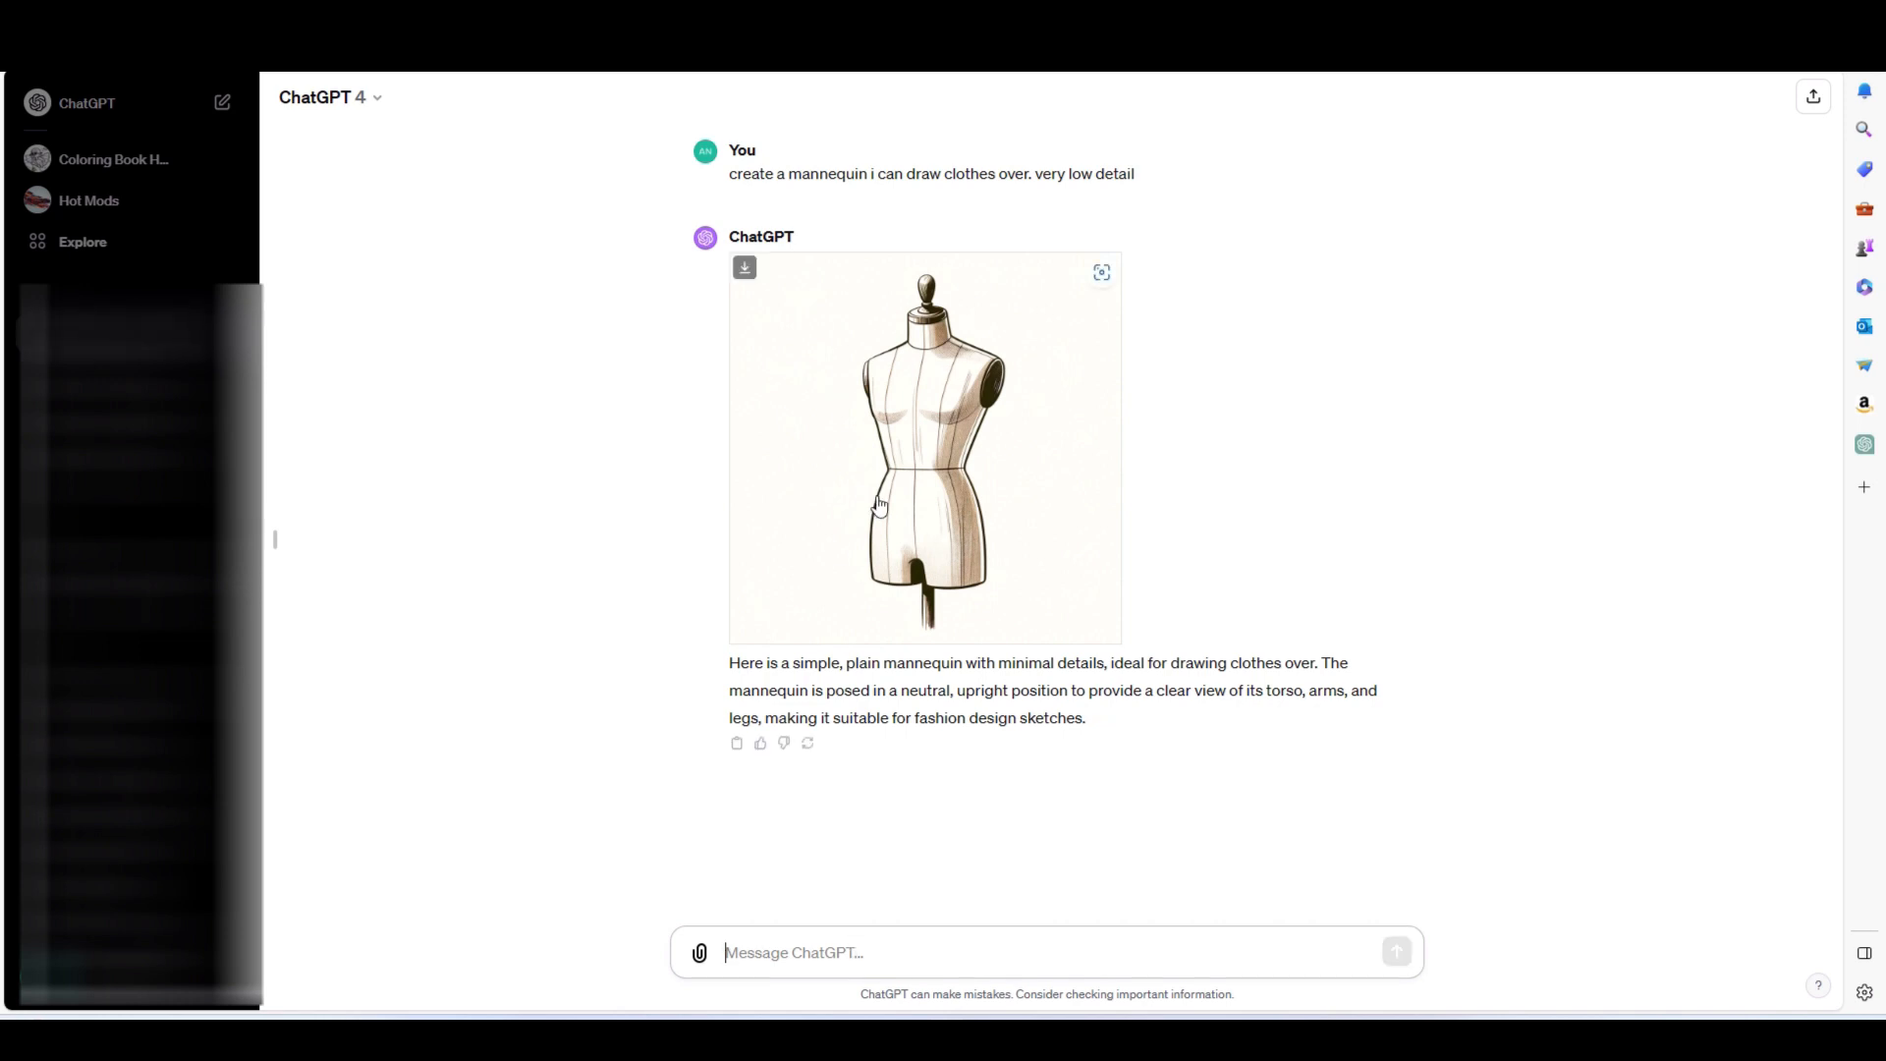
# Send the follow-up prompt "make it full bodied" to refine the generated mannequin.
pyautogui.write('make it')
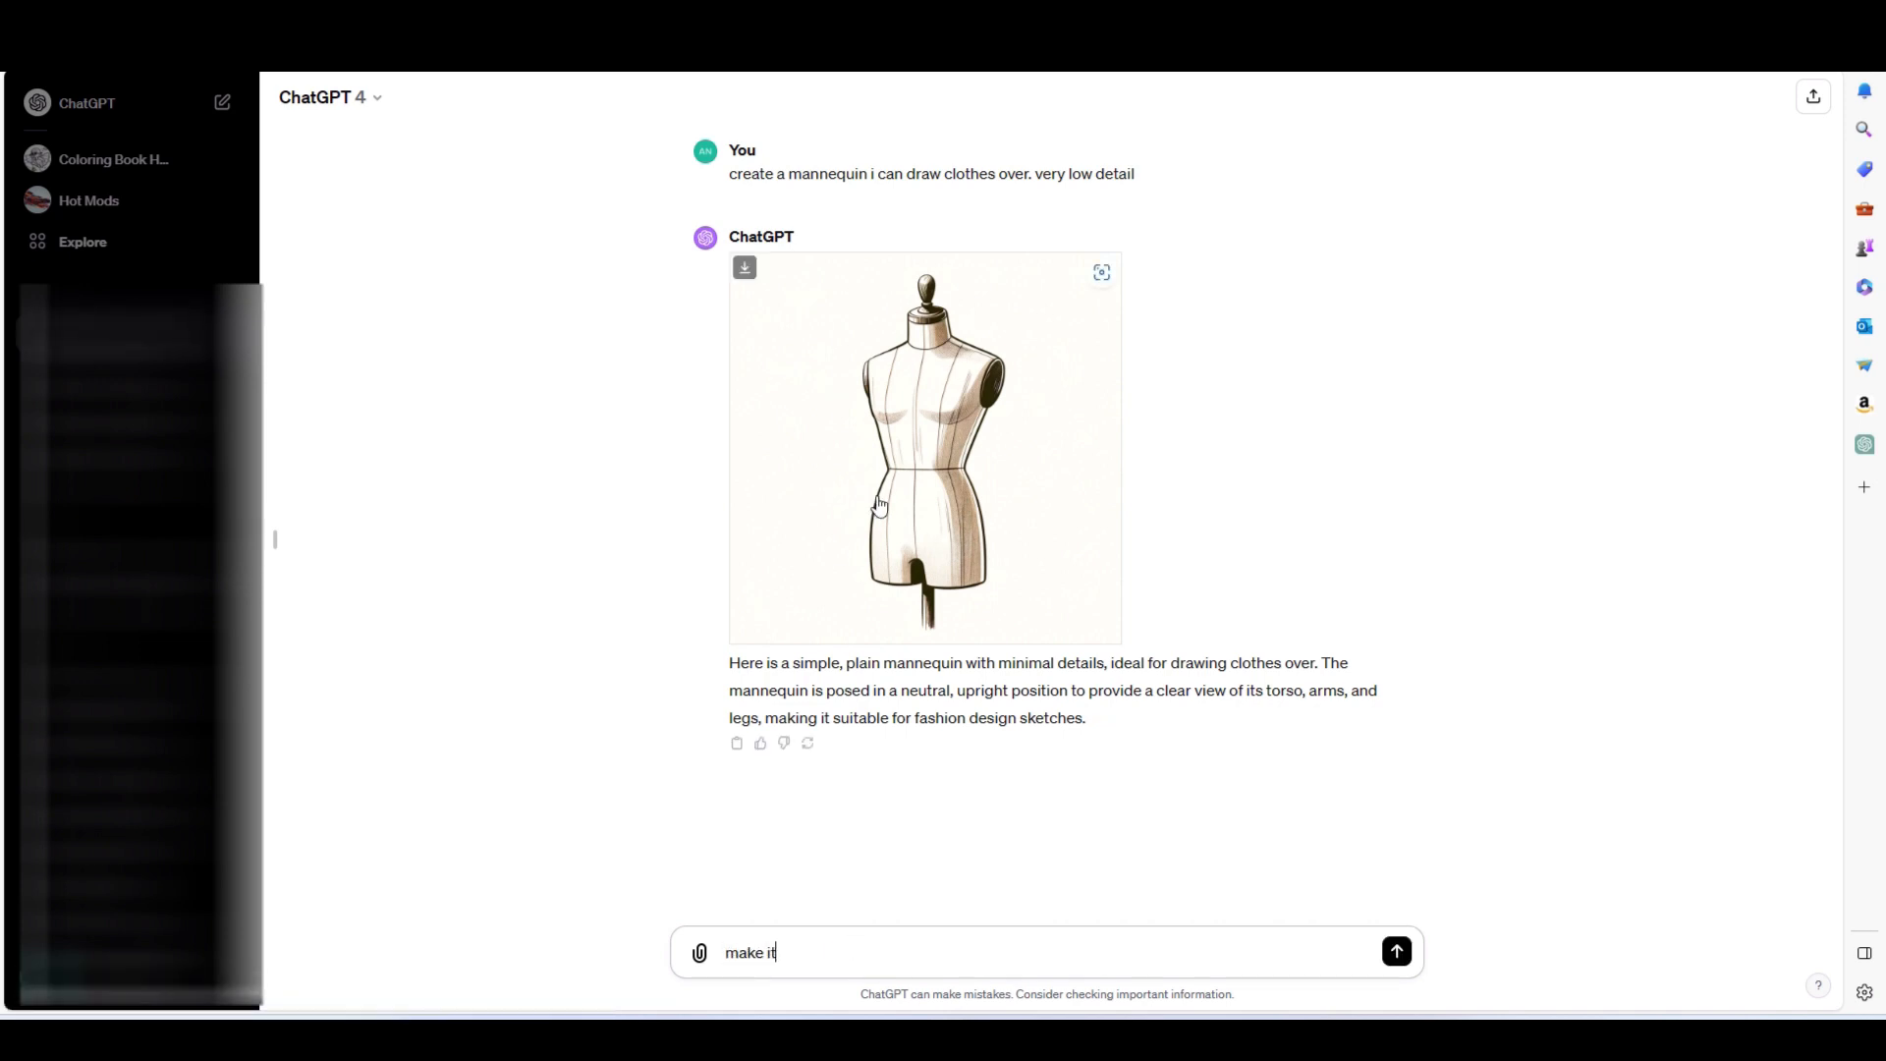
pyautogui.write(' full bodied')
pyautogui.press('Return')
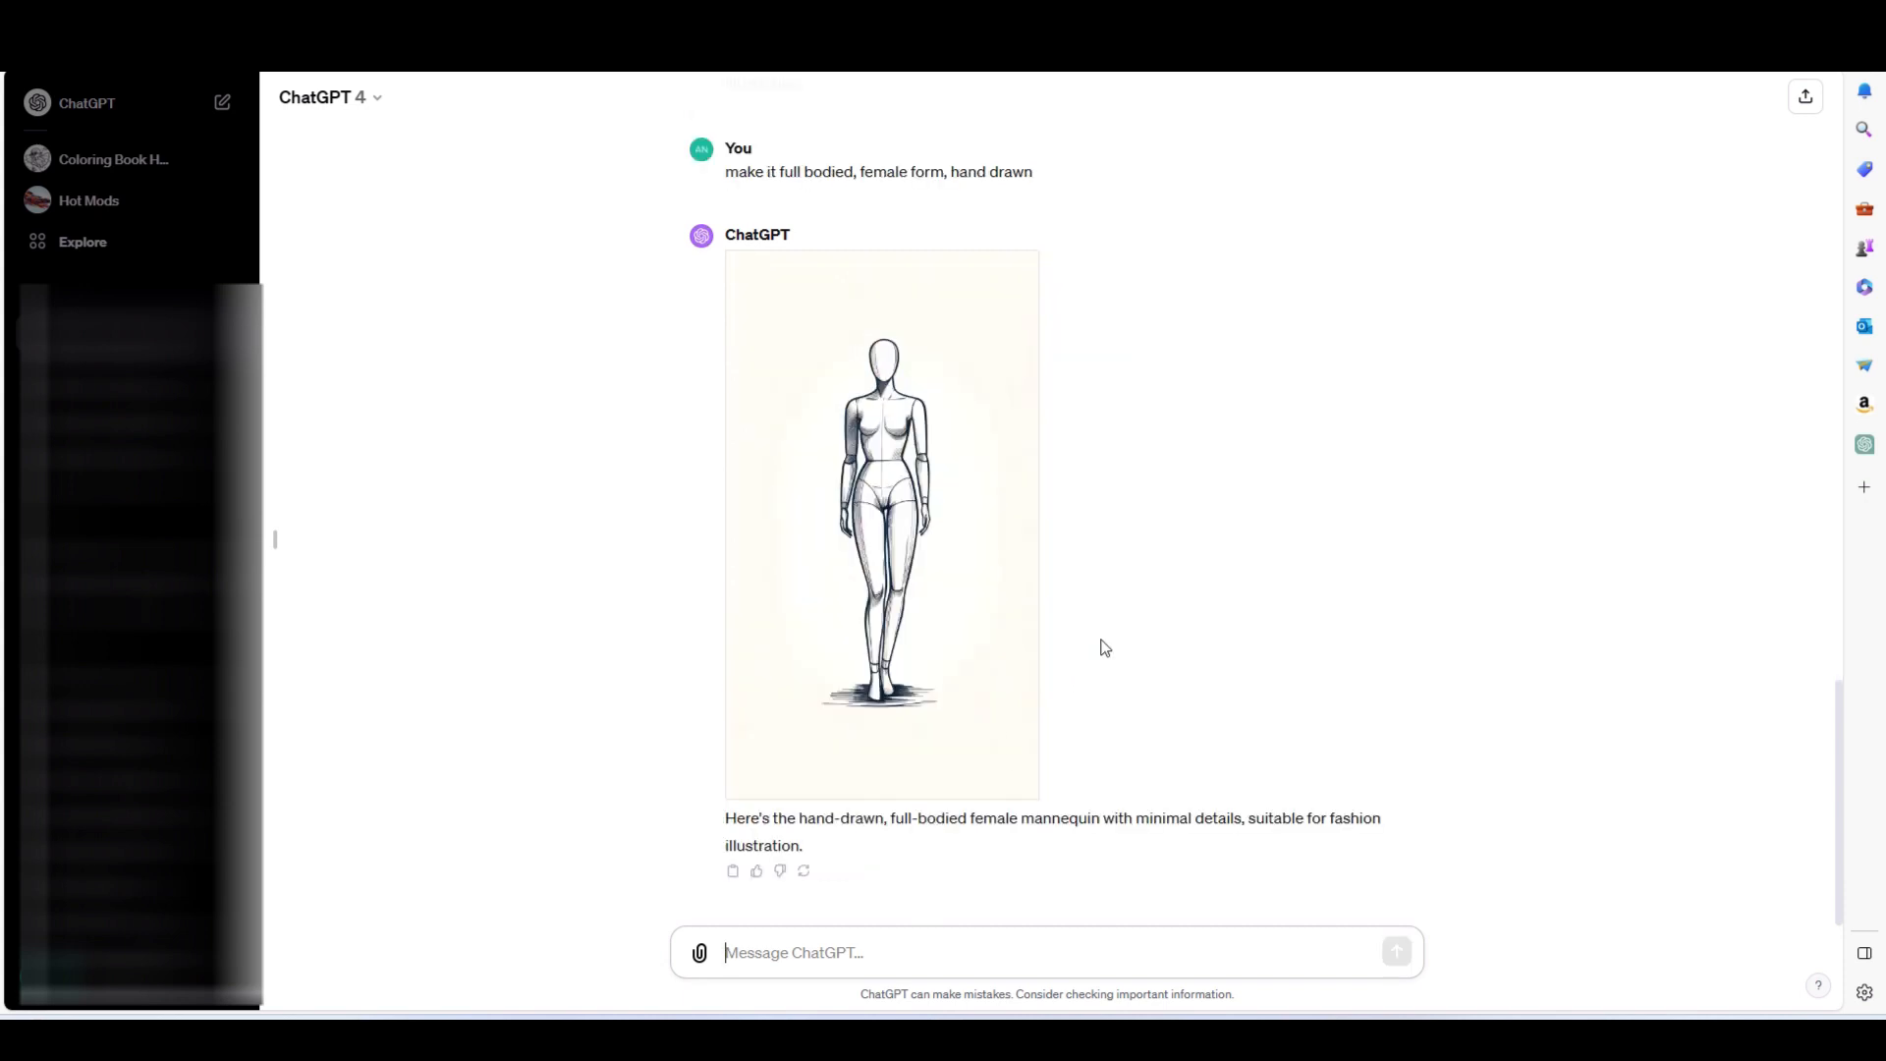
# Review the mannequin images and prompts in the conversation from the first request to the latest full-bodied female version.
pyautogui.moveTo(762, 547)
pyautogui.scroll(5, 1189, 521)
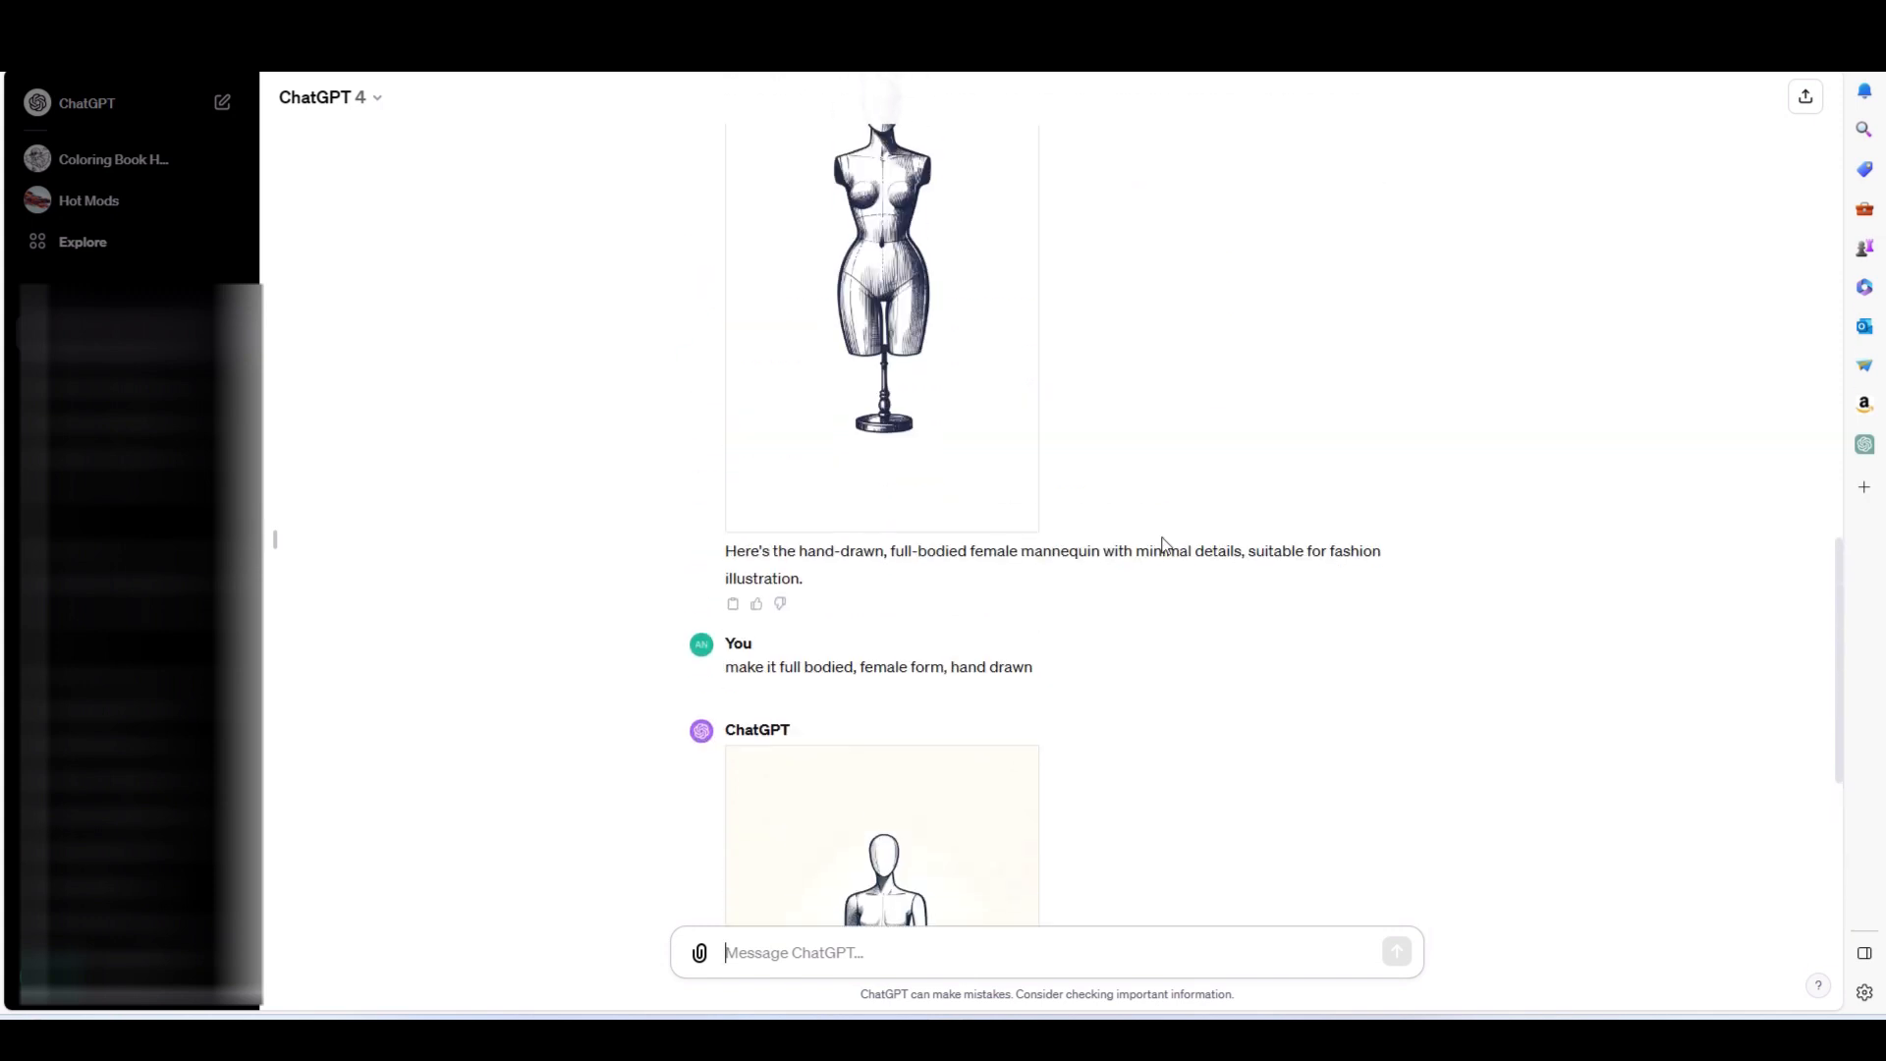
pyautogui.scroll(15, 1038, 558)
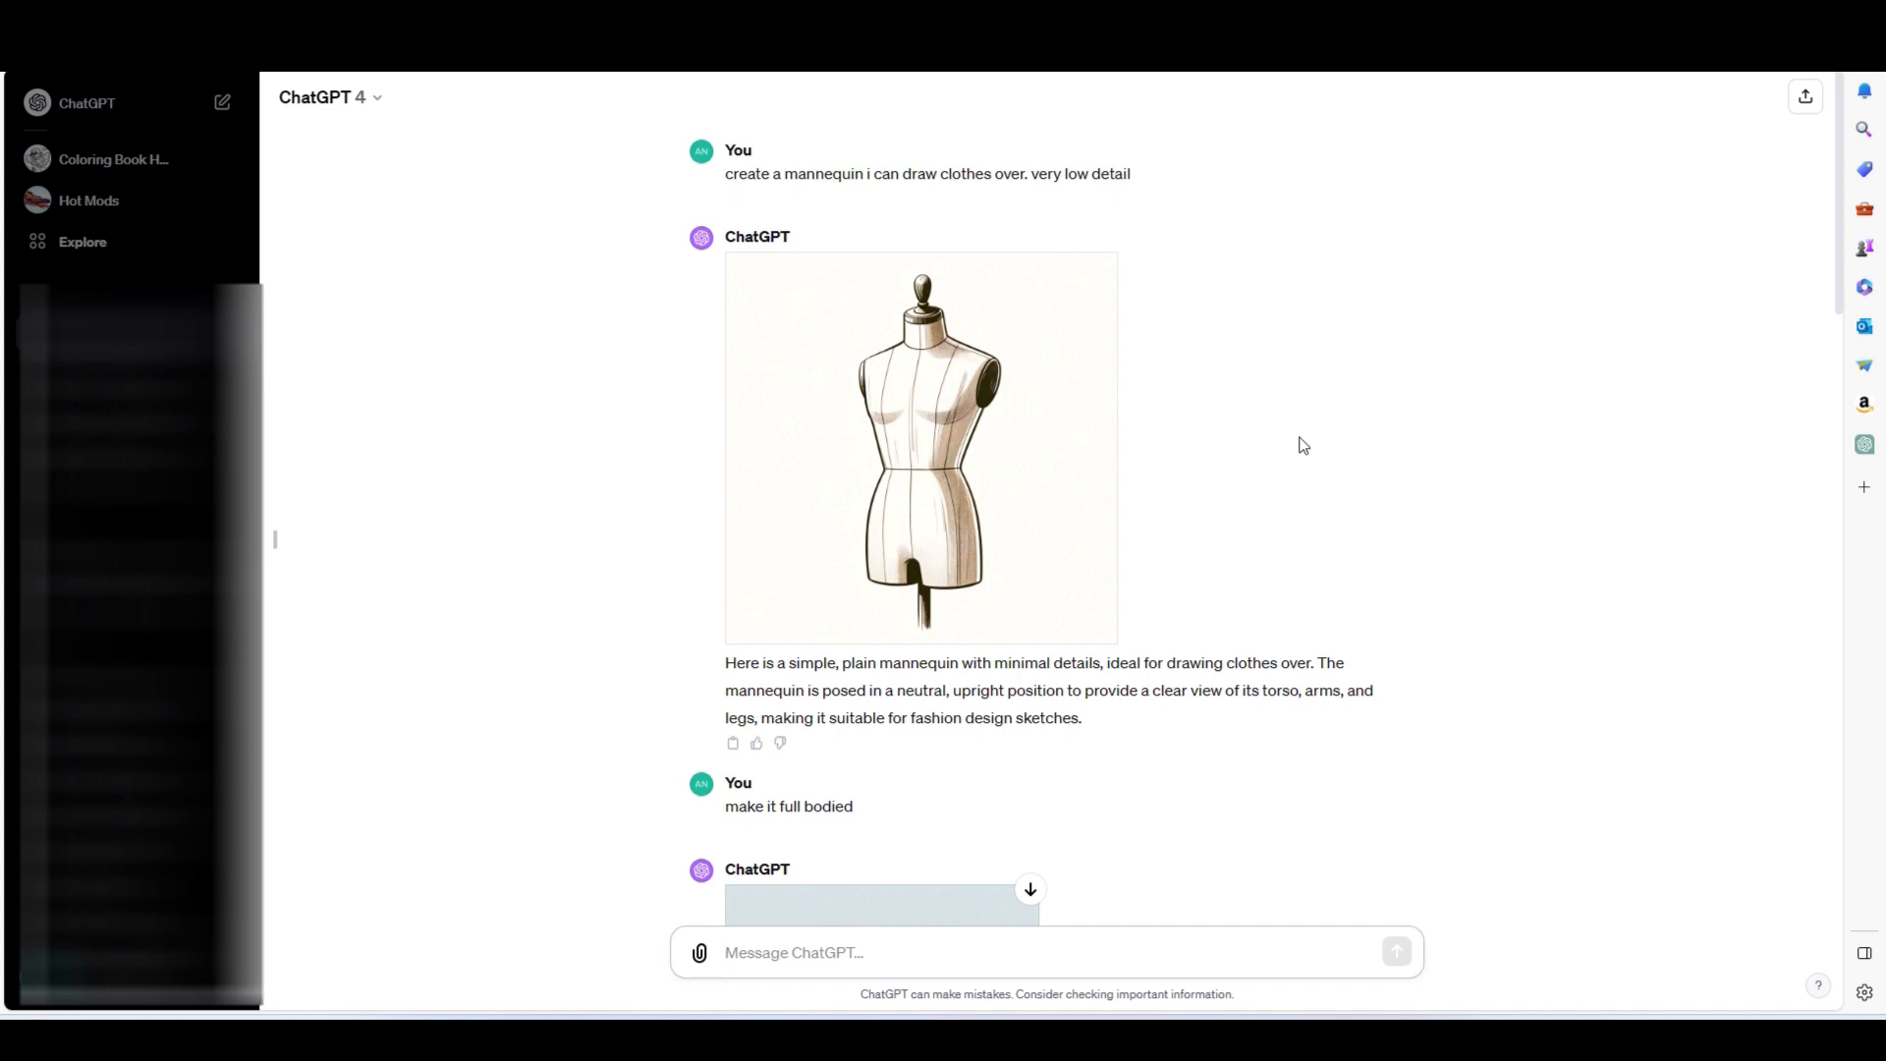
pyautogui.scroll(-5, 1426, 587)
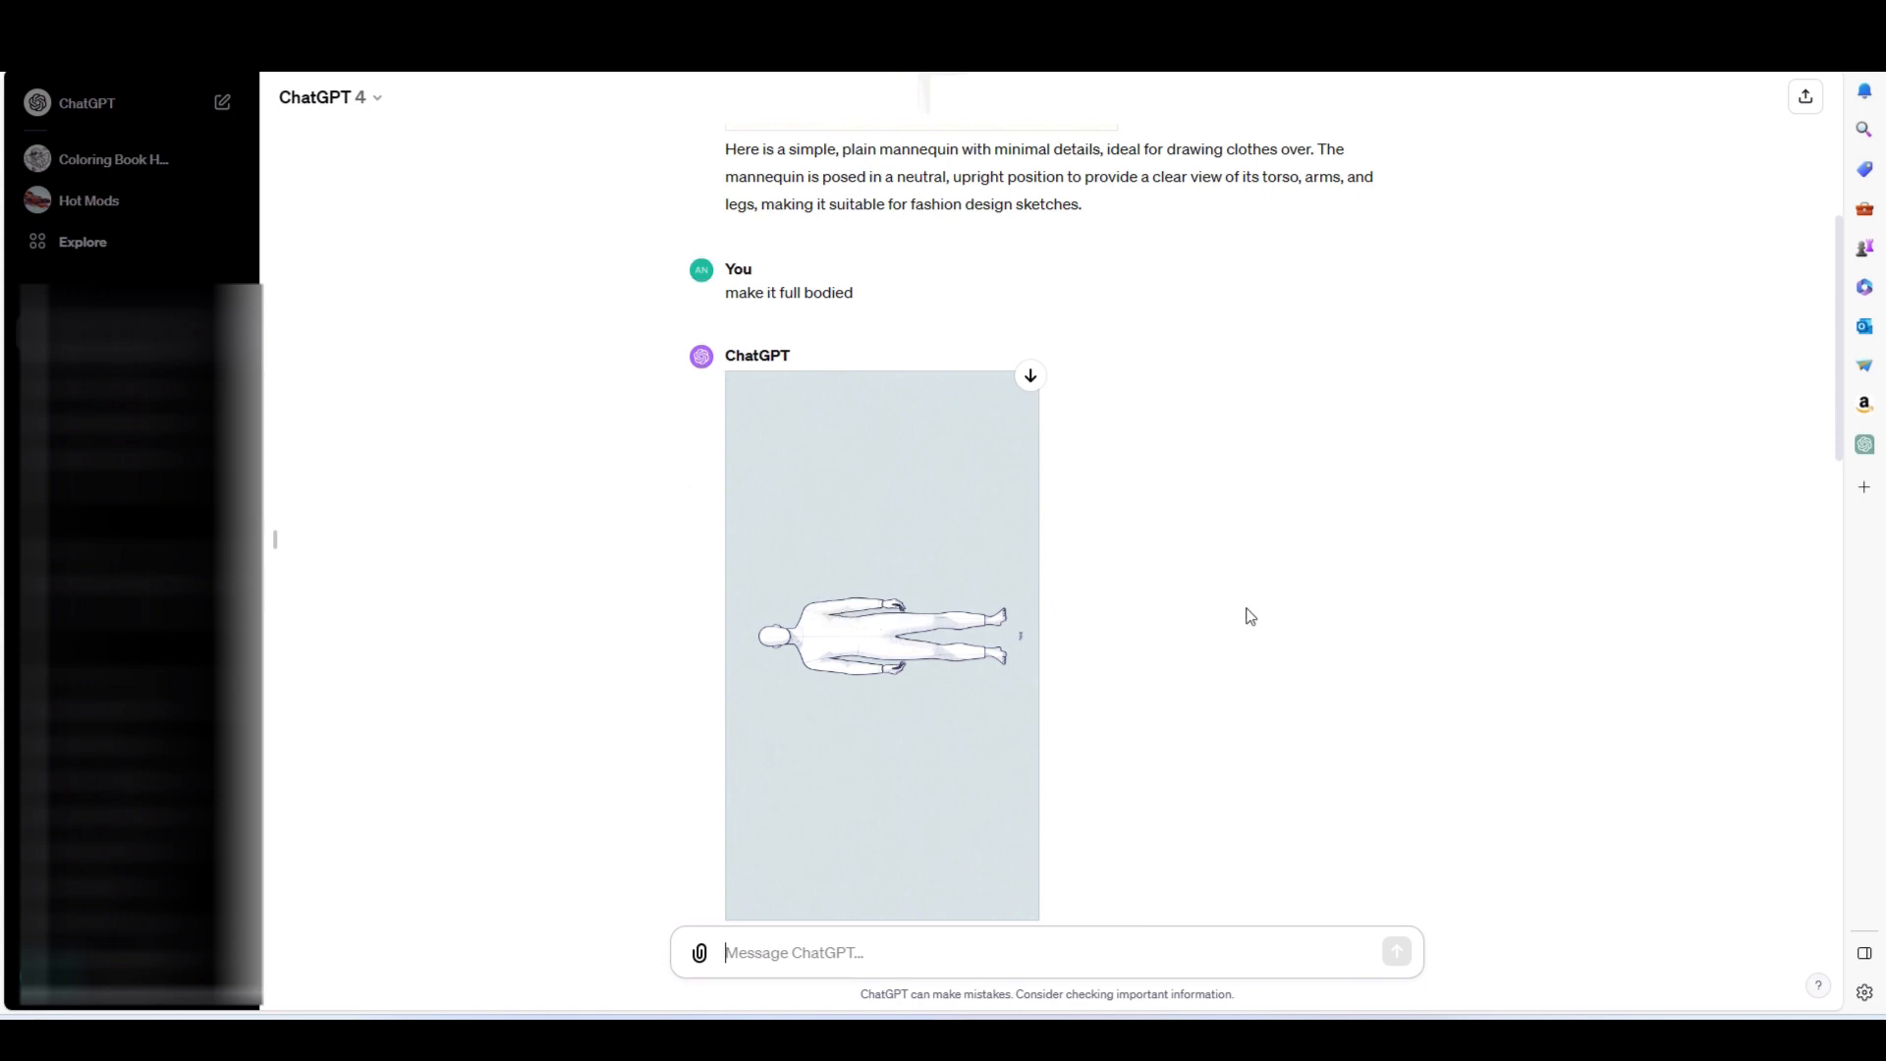
pyautogui.scroll(-5, 1248, 614)
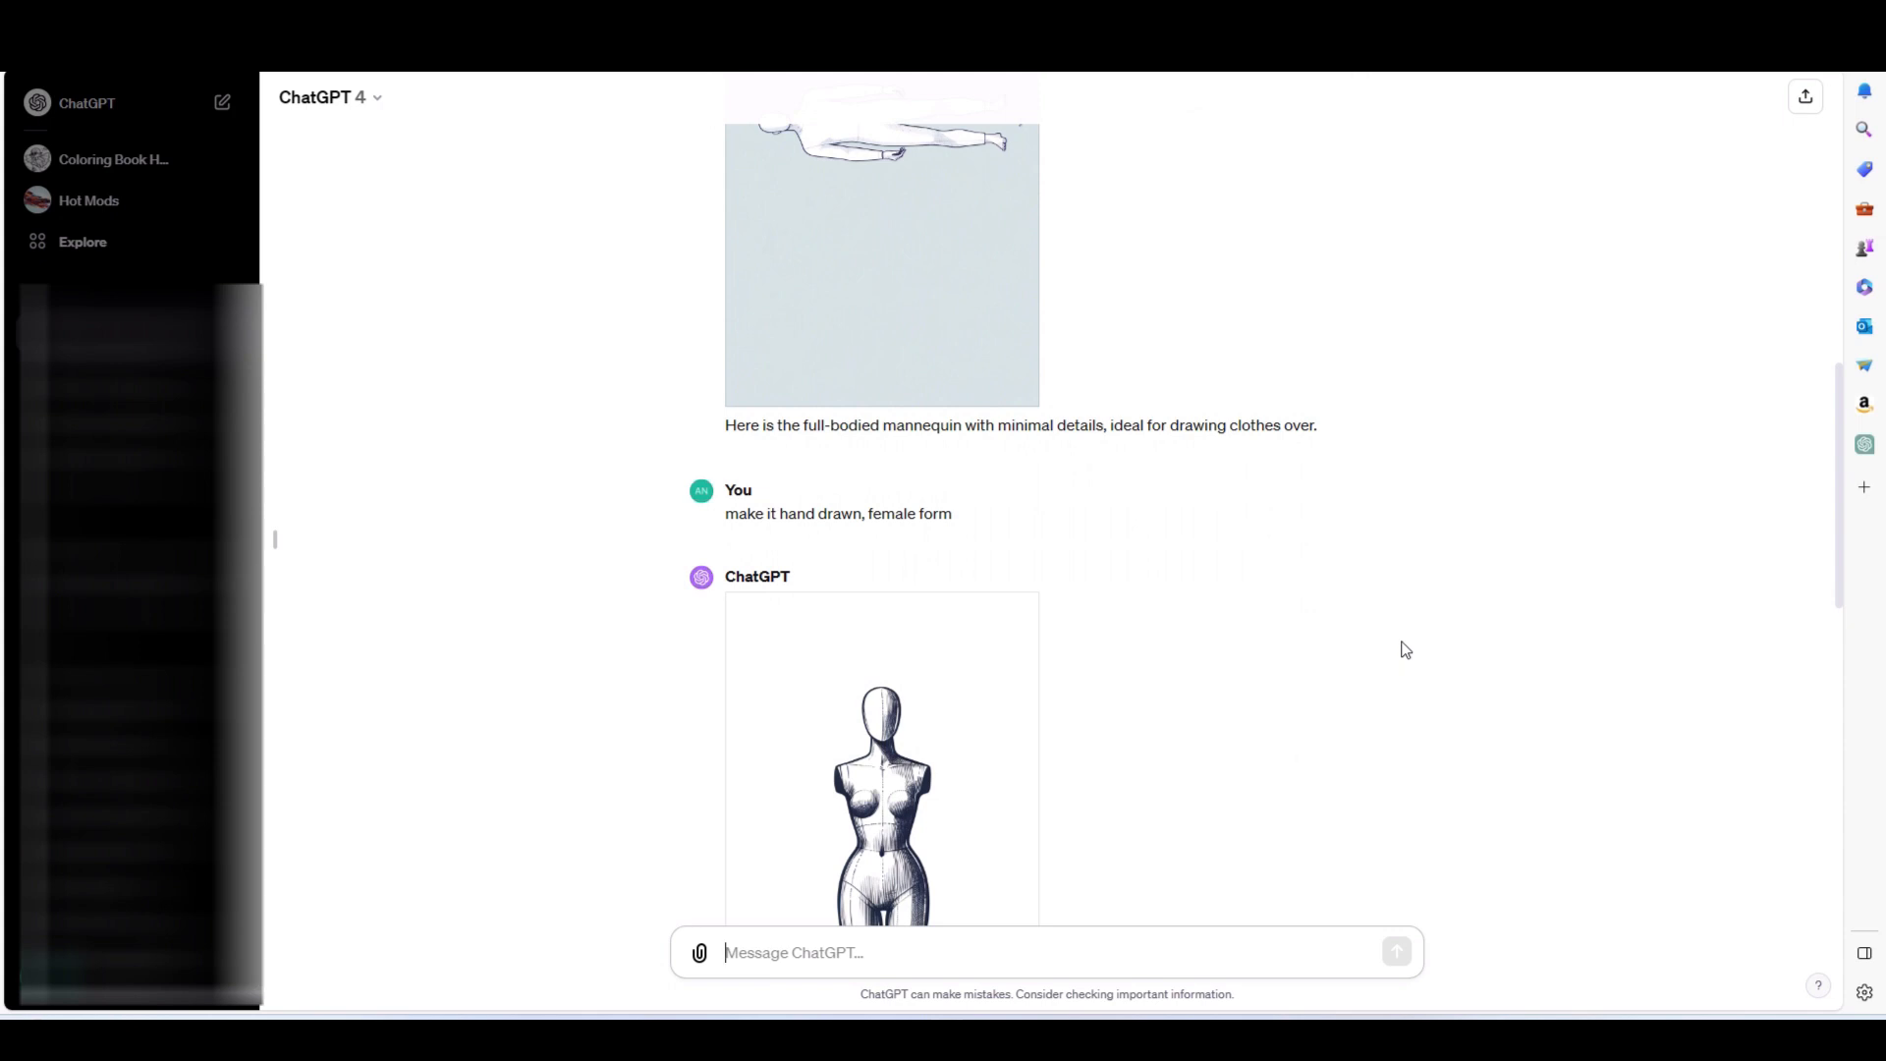
pyautogui.scroll(-3, 1400, 650)
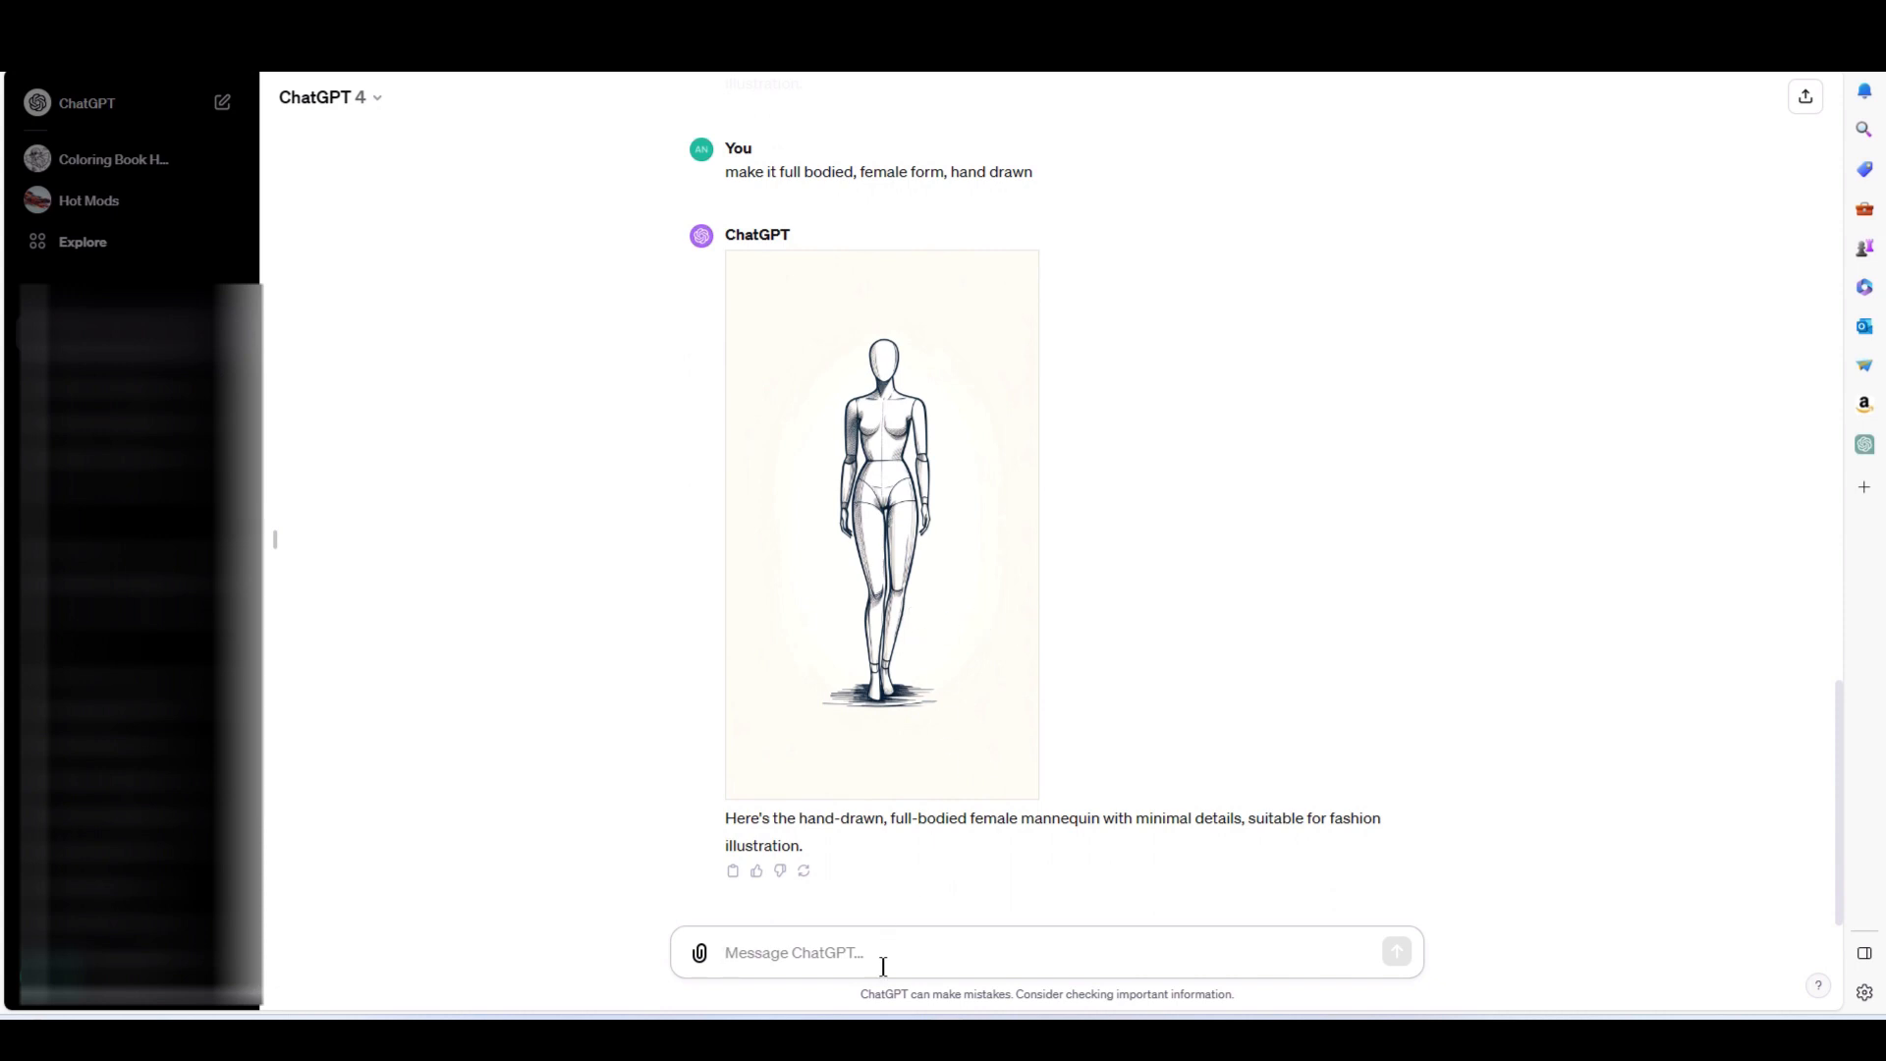
# Request another mannequin image with the prompt "make another in a dynamic pose".
pyautogui.write('make anothe')
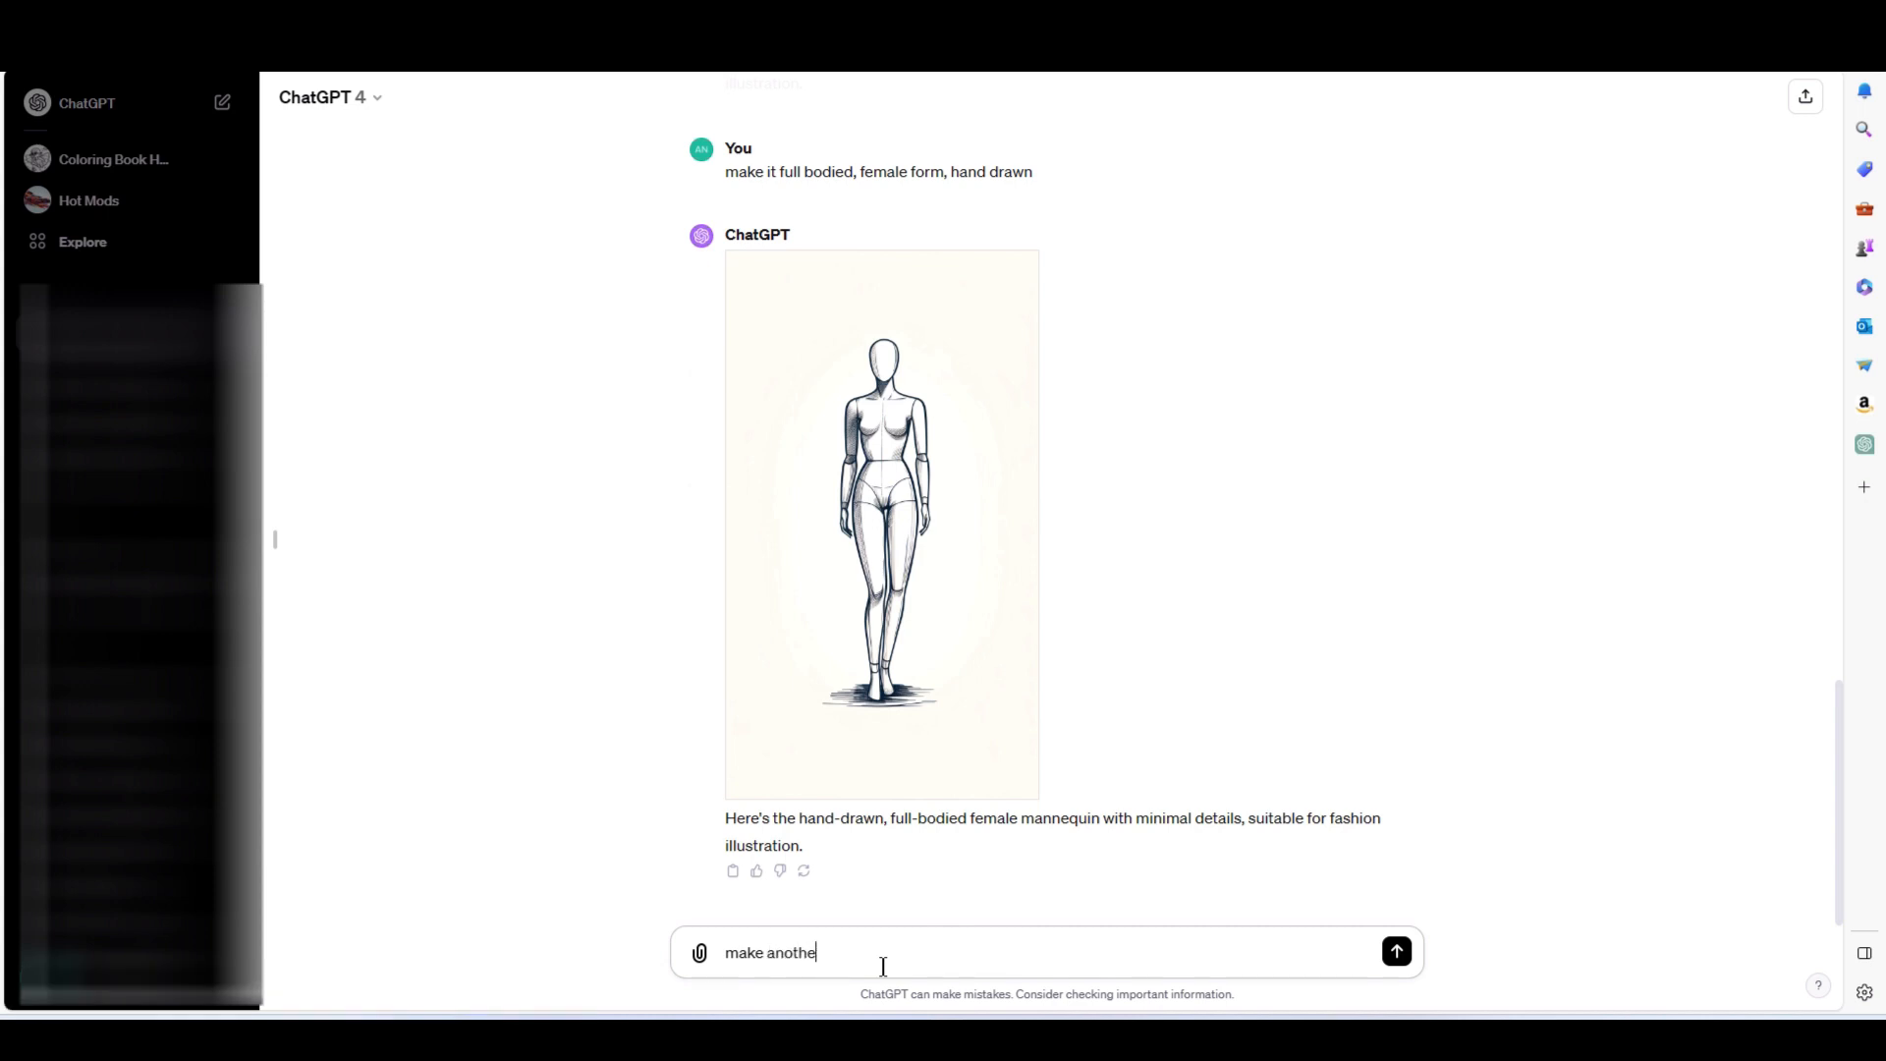
pyautogui.write('r in a dynammic pose')
pyautogui.press('Return')
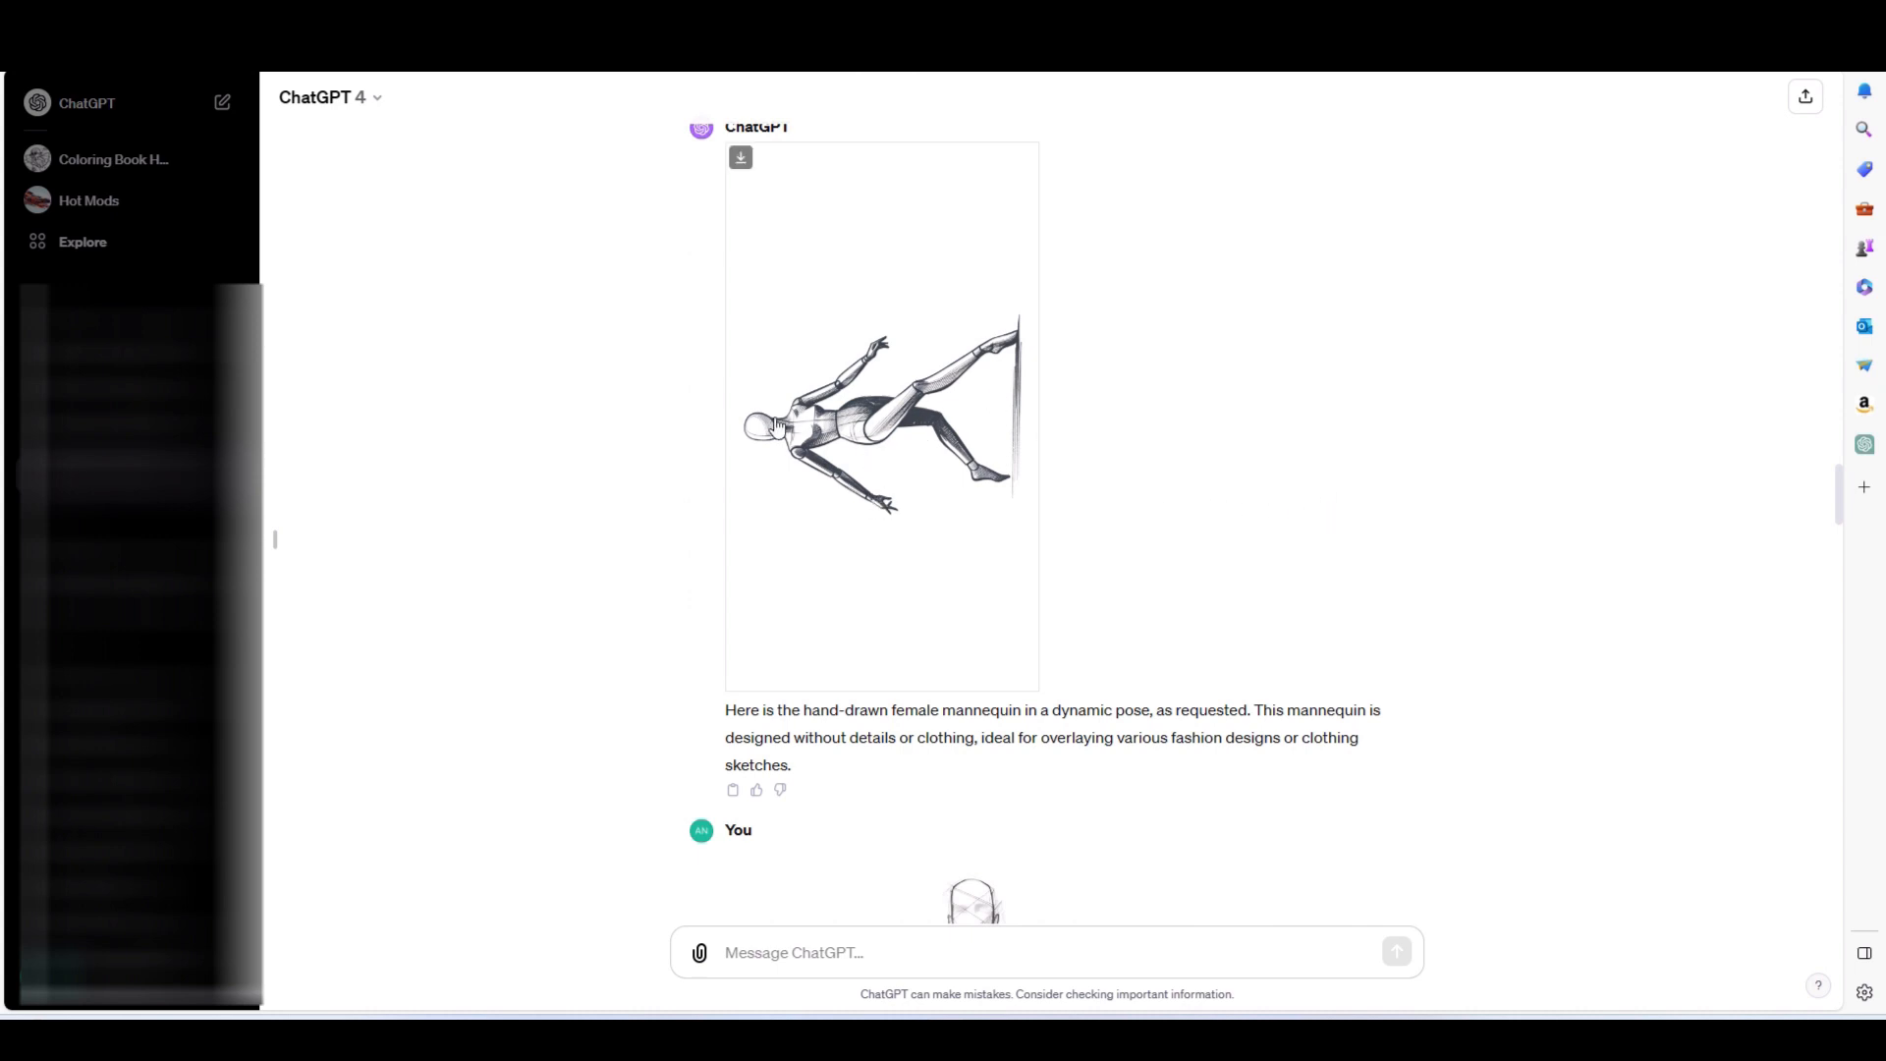
# Examine the dynamic-pose mannequin, the reference-image variations and the natural-pose attempts through to the end of the conversation.
pyautogui.scroll(-3, 1500, 573)
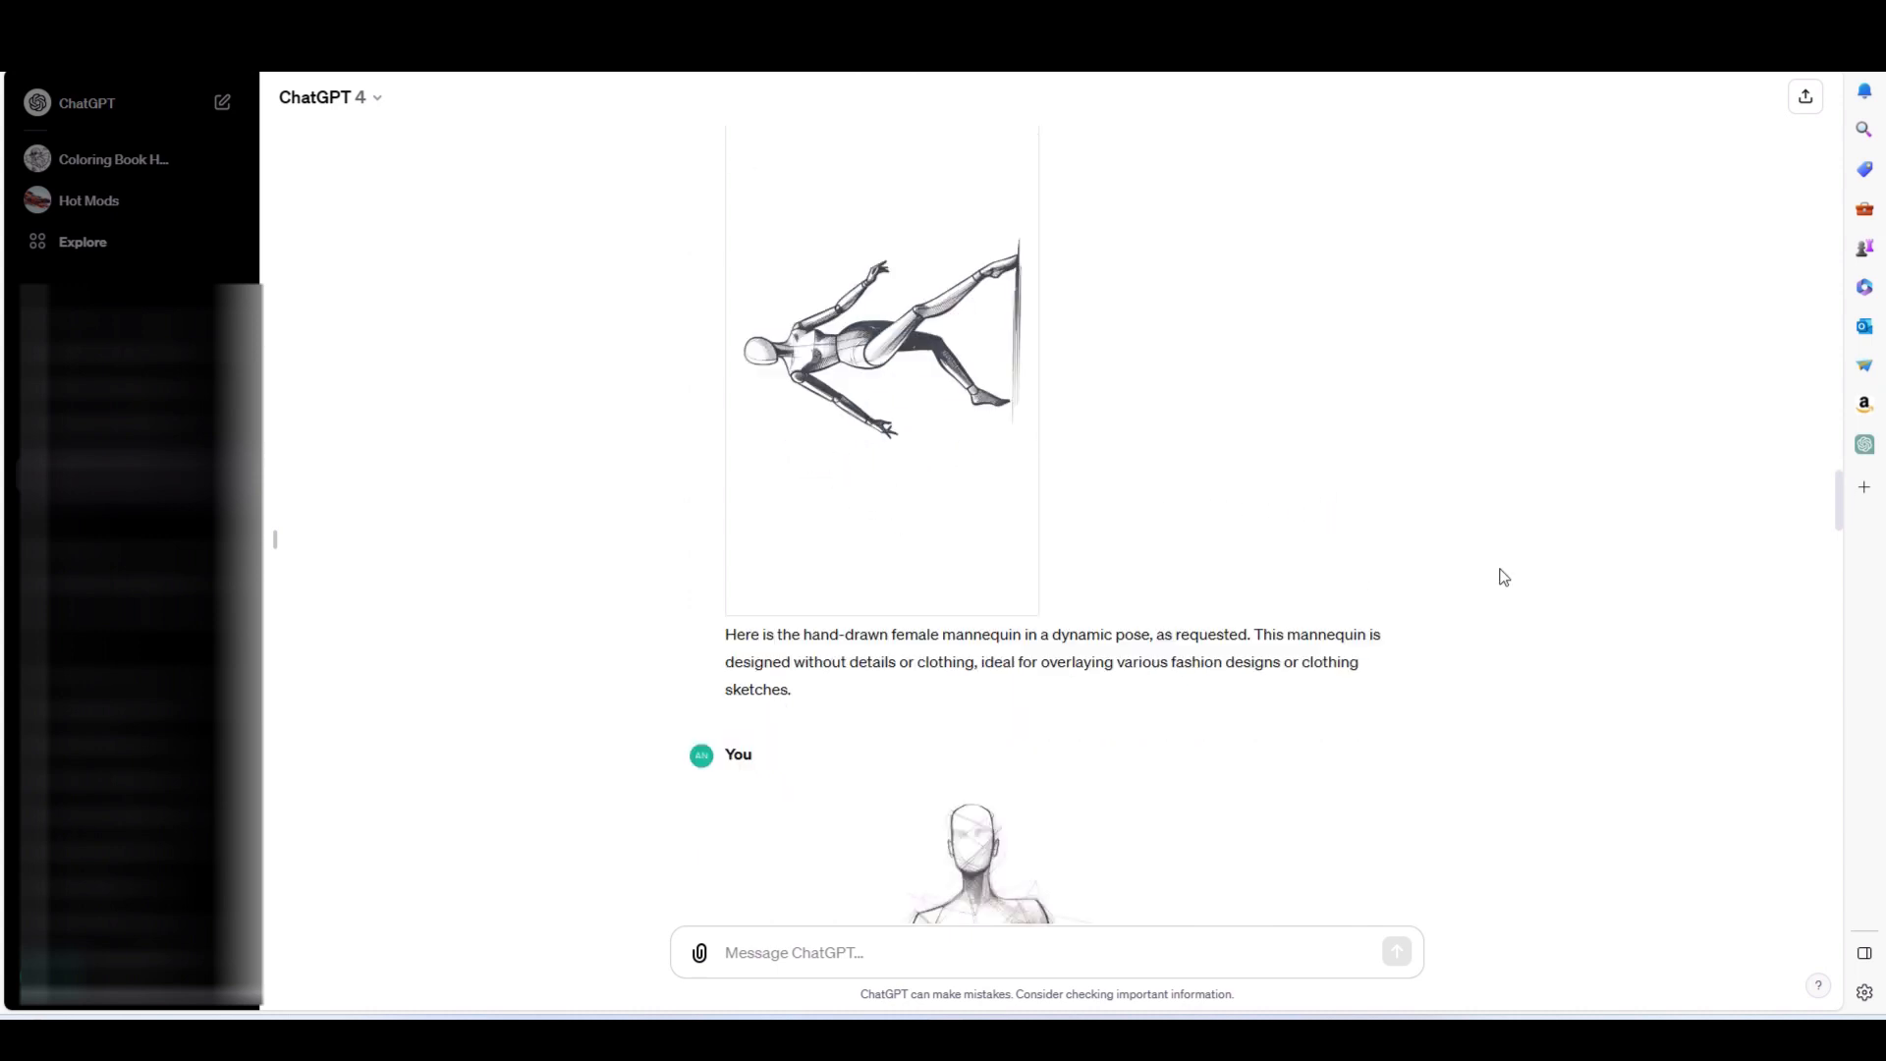
pyautogui.scroll(-3, 1501, 575)
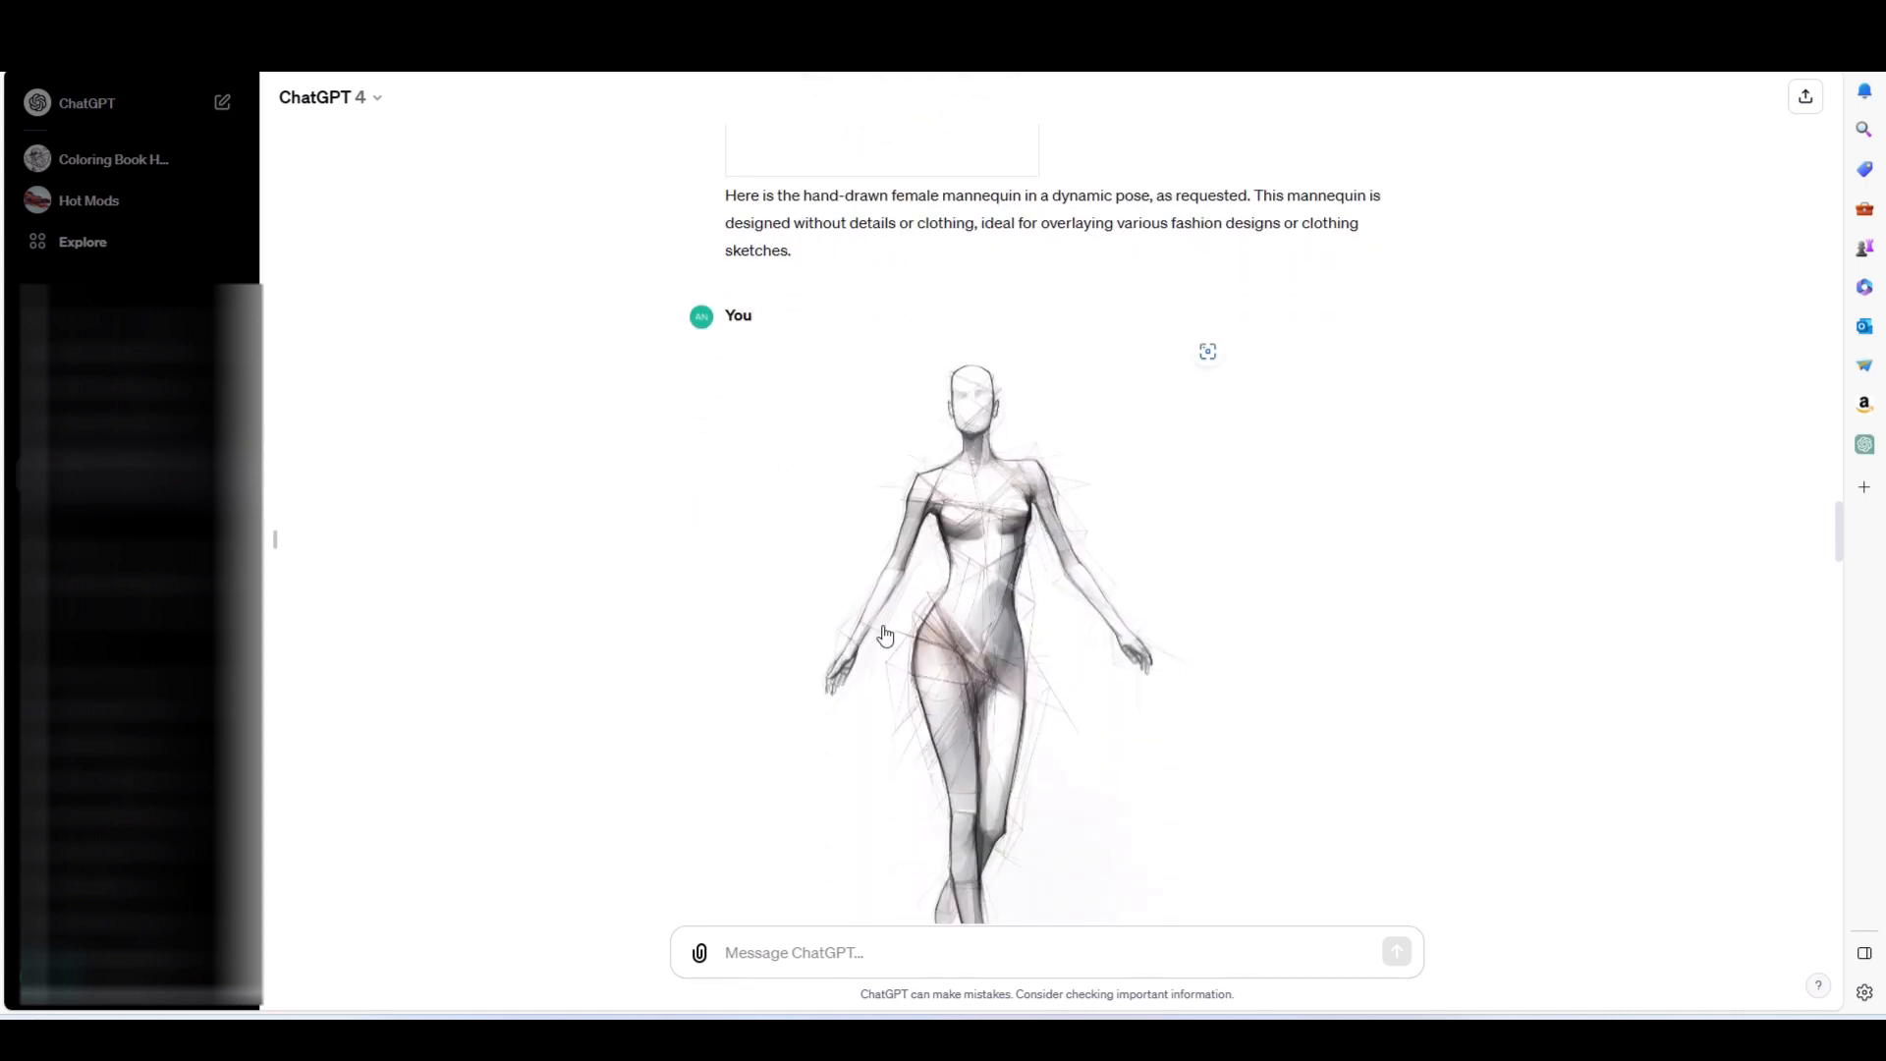
pyautogui.scroll(-10, 1565, 604)
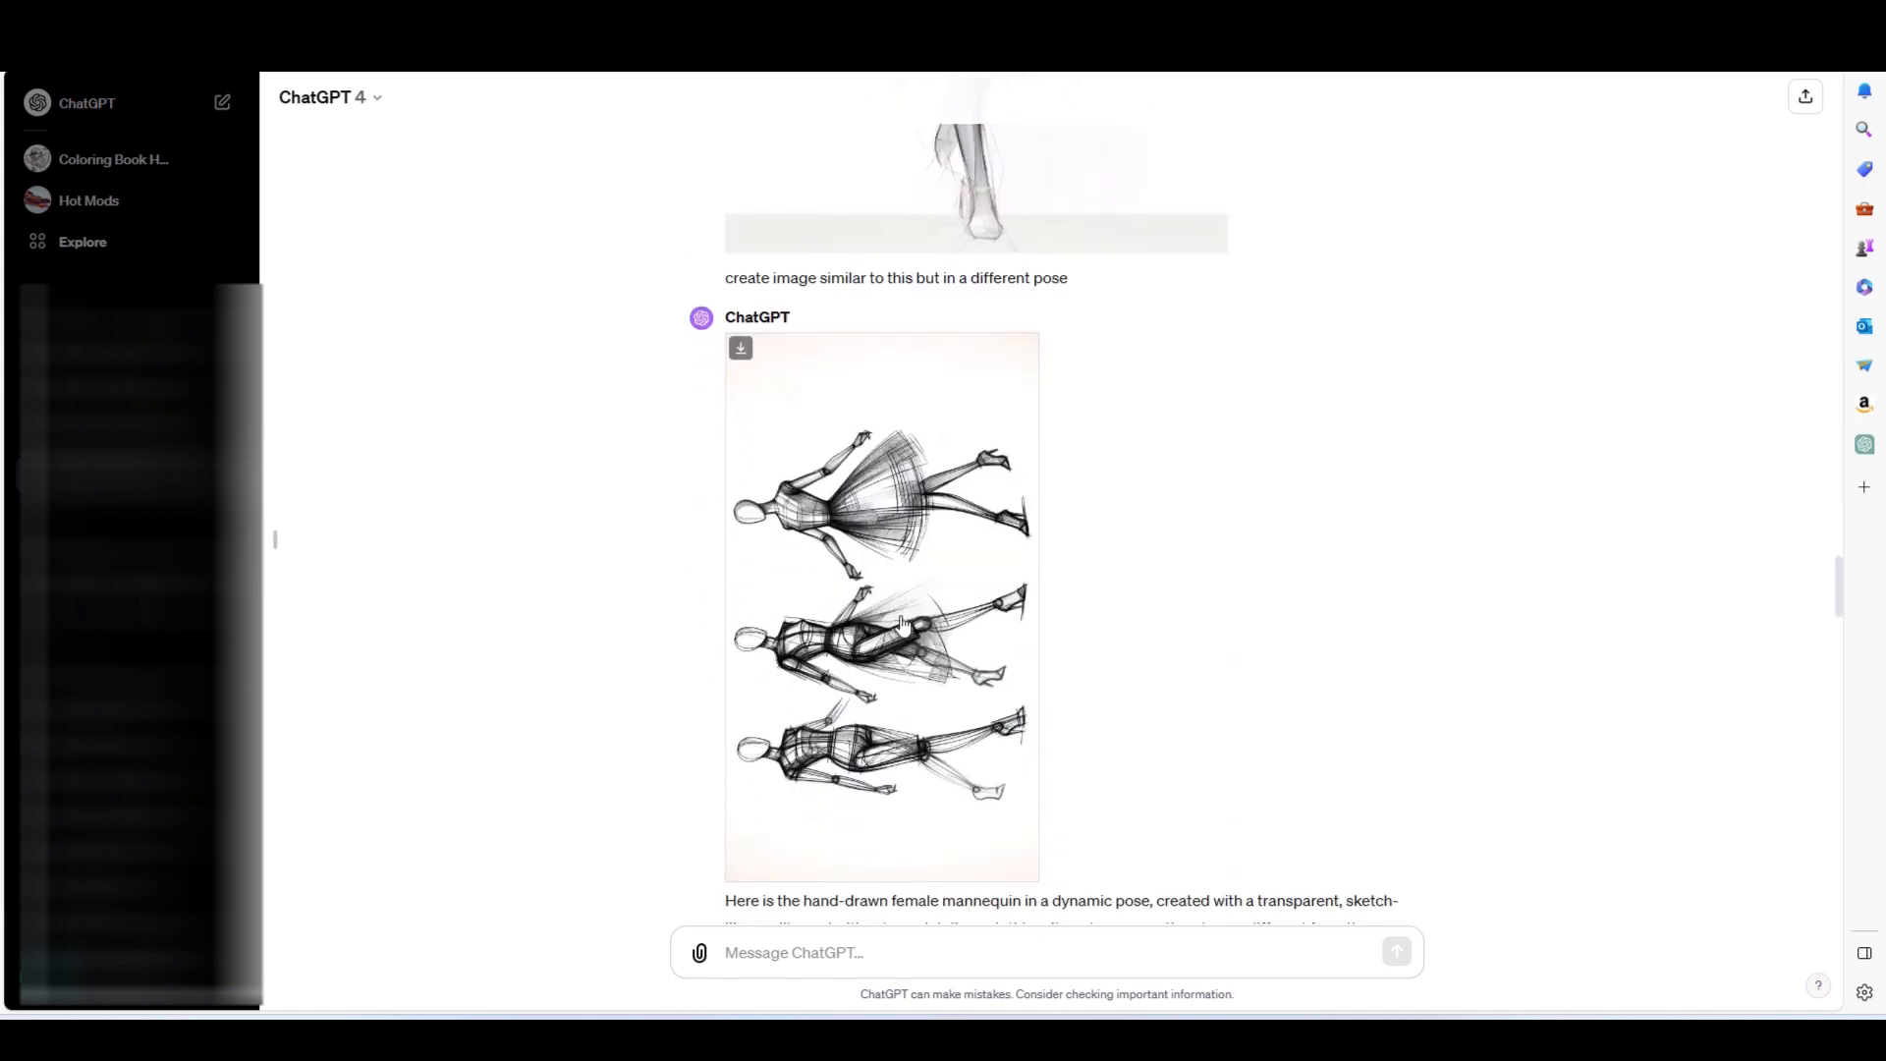
pyautogui.scroll(-5, 1686, 501)
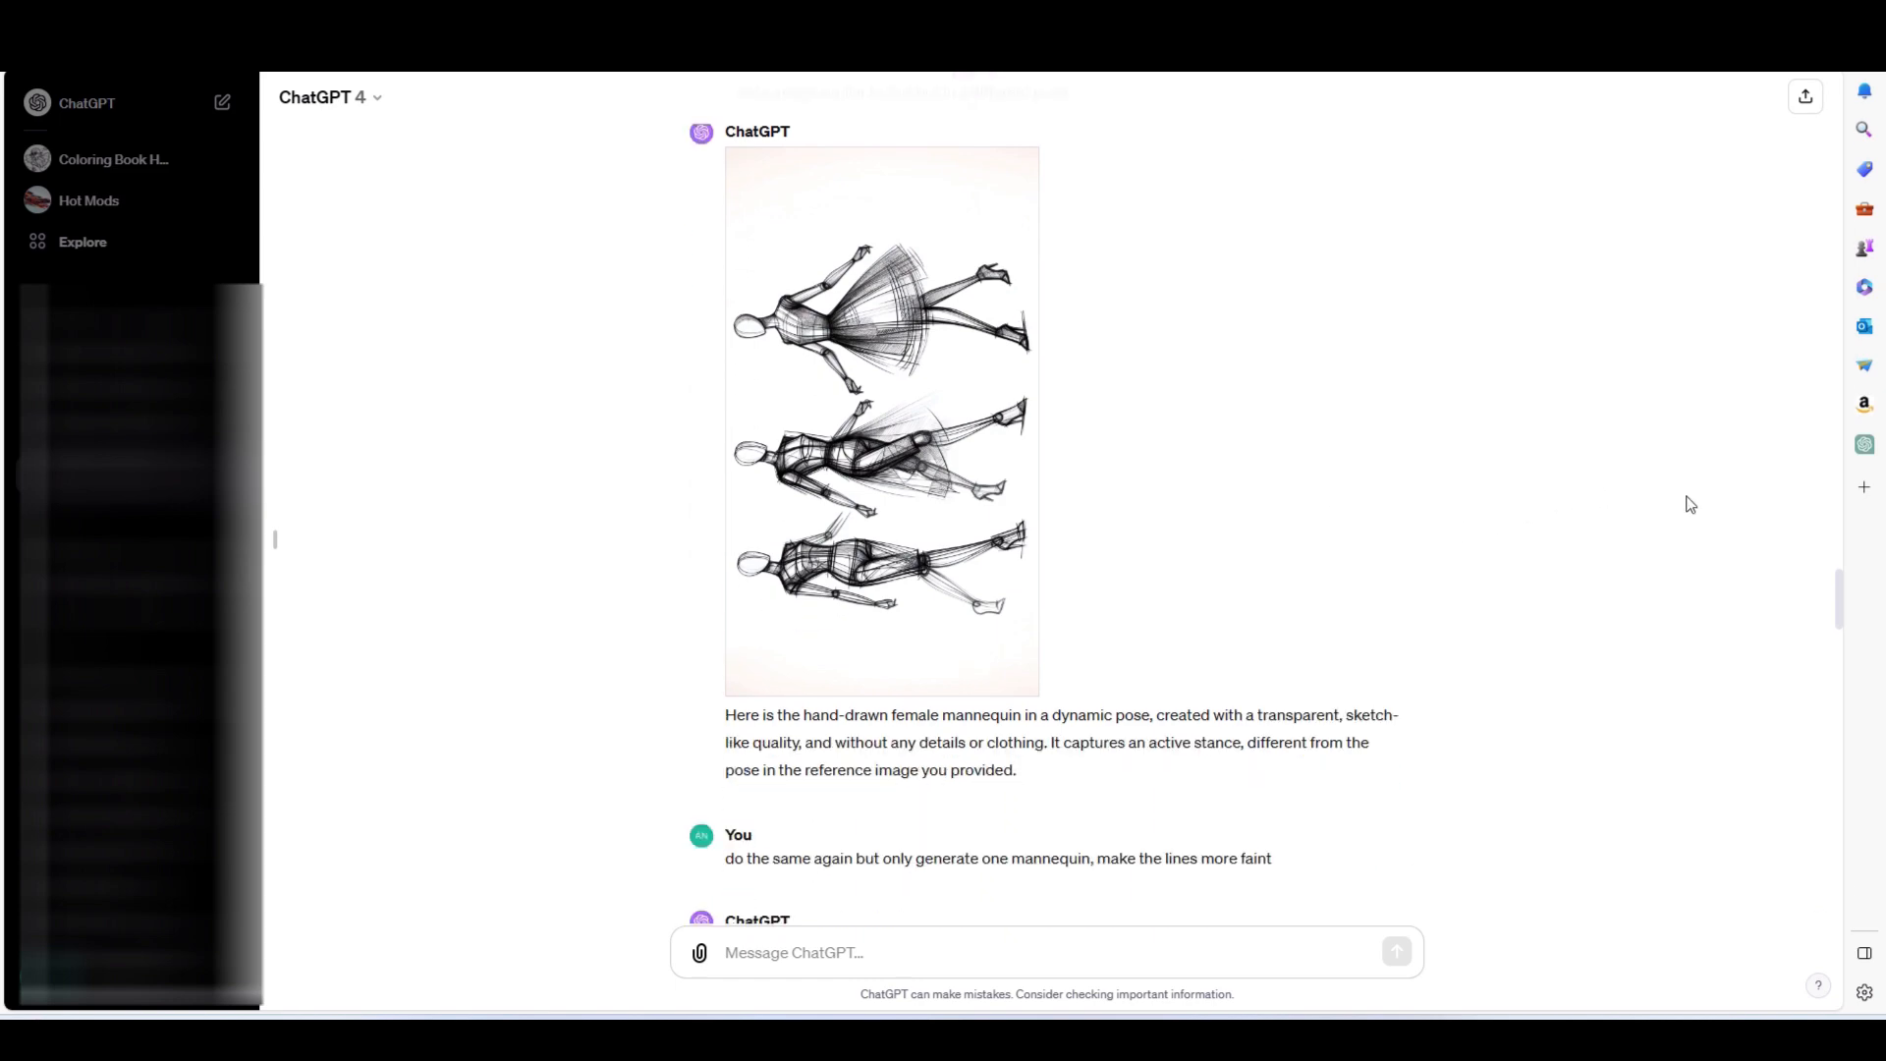
pyautogui.scroll(-3, 1686, 507)
pyautogui.scroll(-8, 1390, 586)
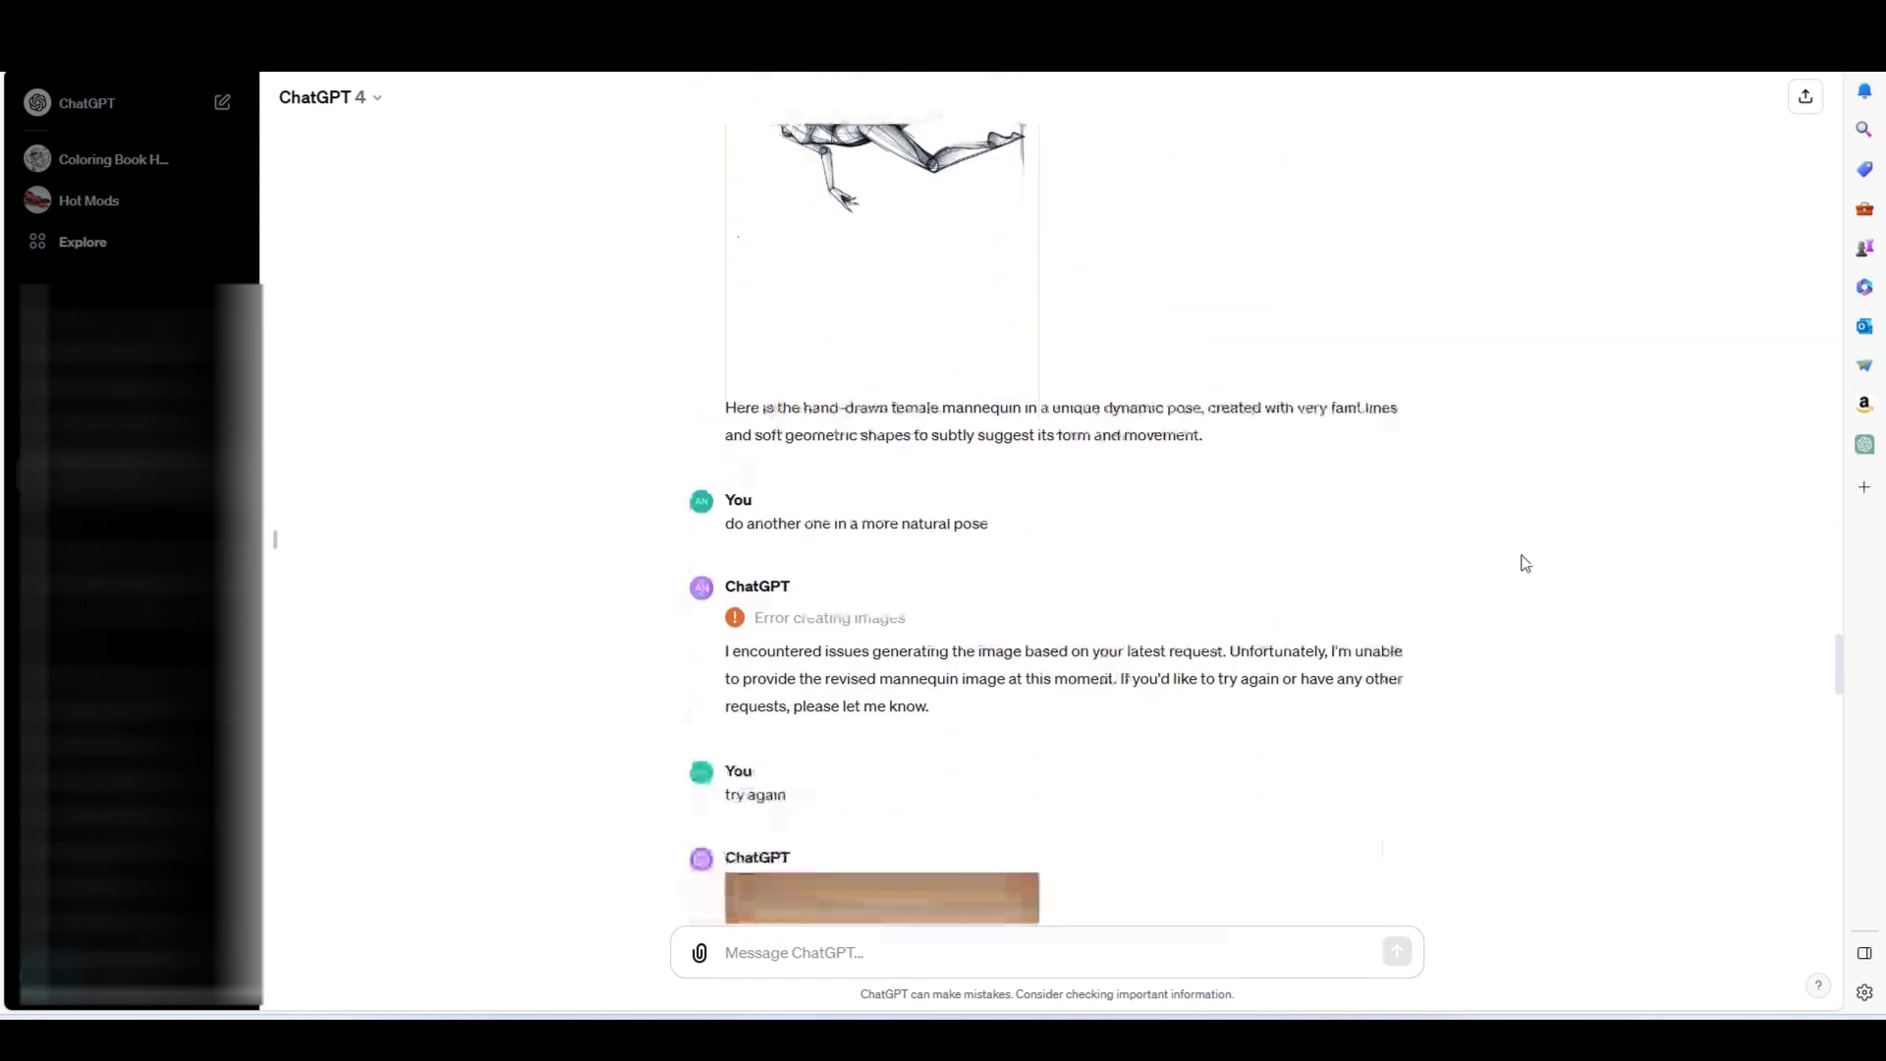
pyautogui.scroll(-3, 1565, 569)
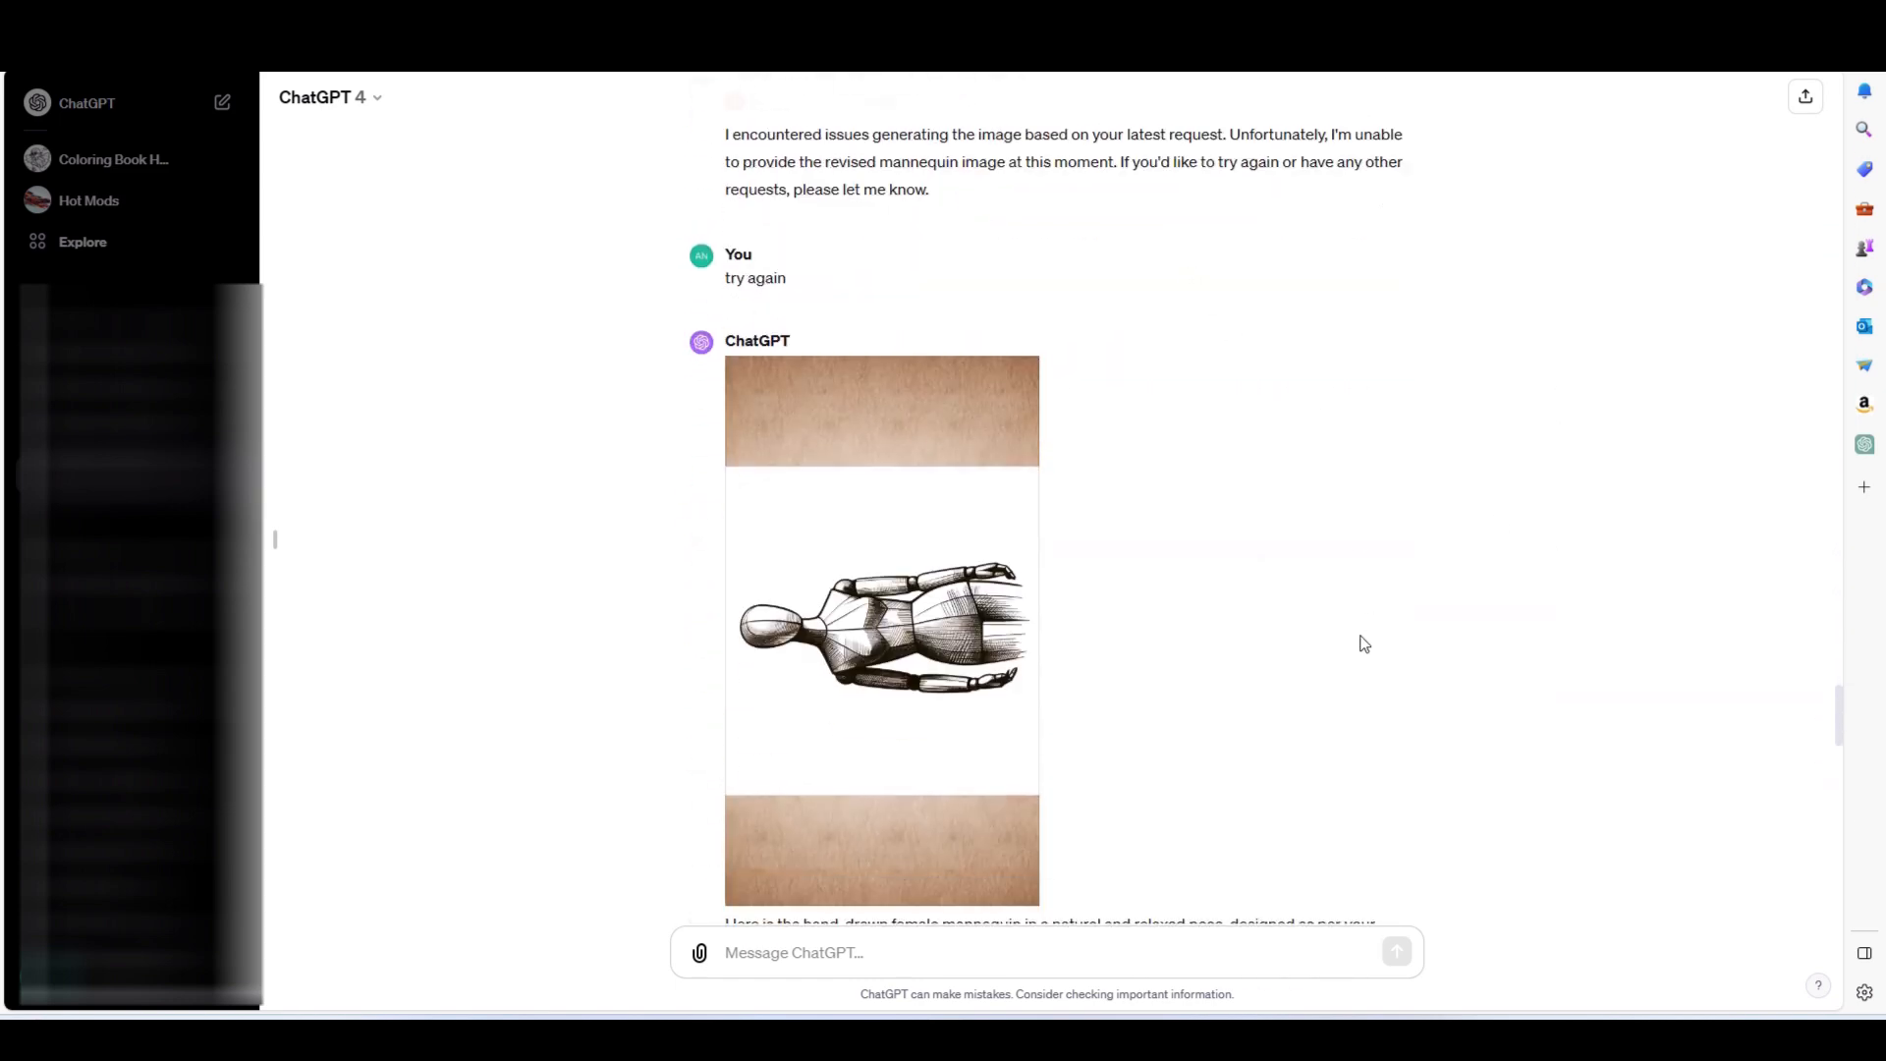
pyautogui.scroll(-9, 1432, 580)
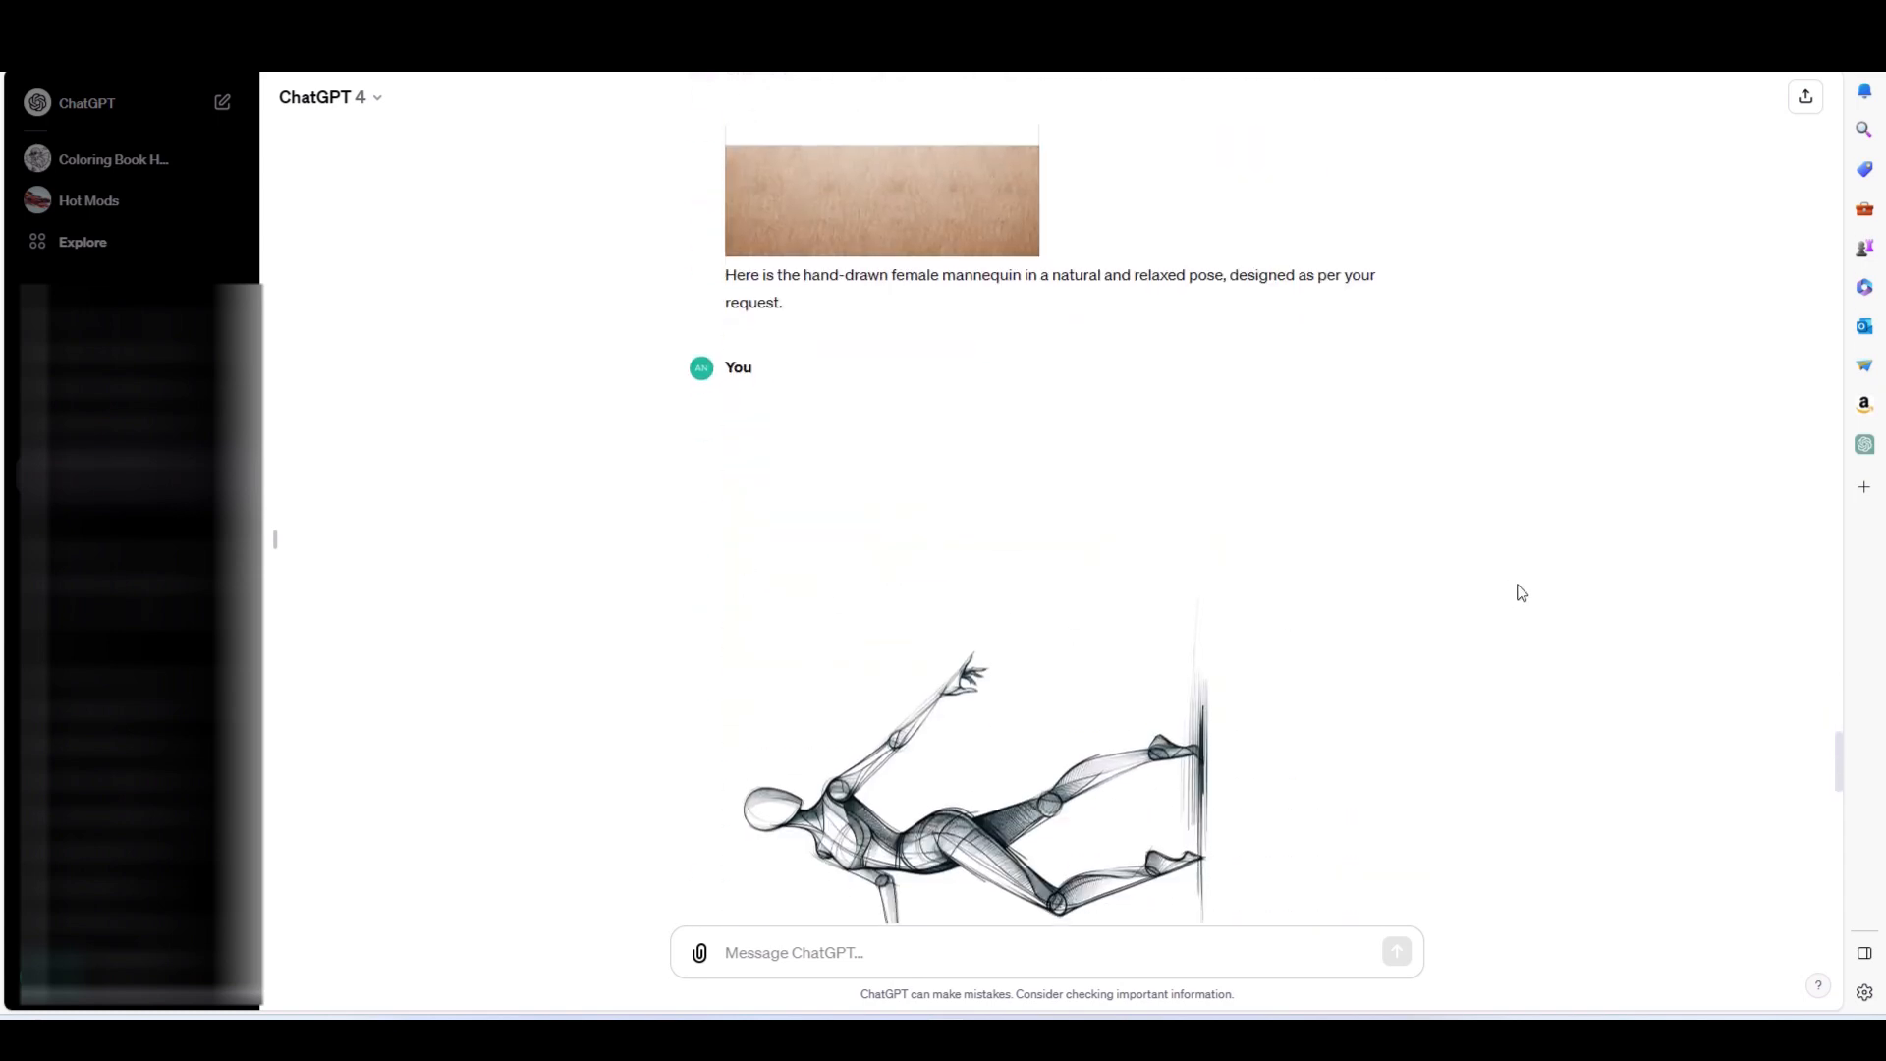
pyautogui.scroll(-4, 1444, 598)
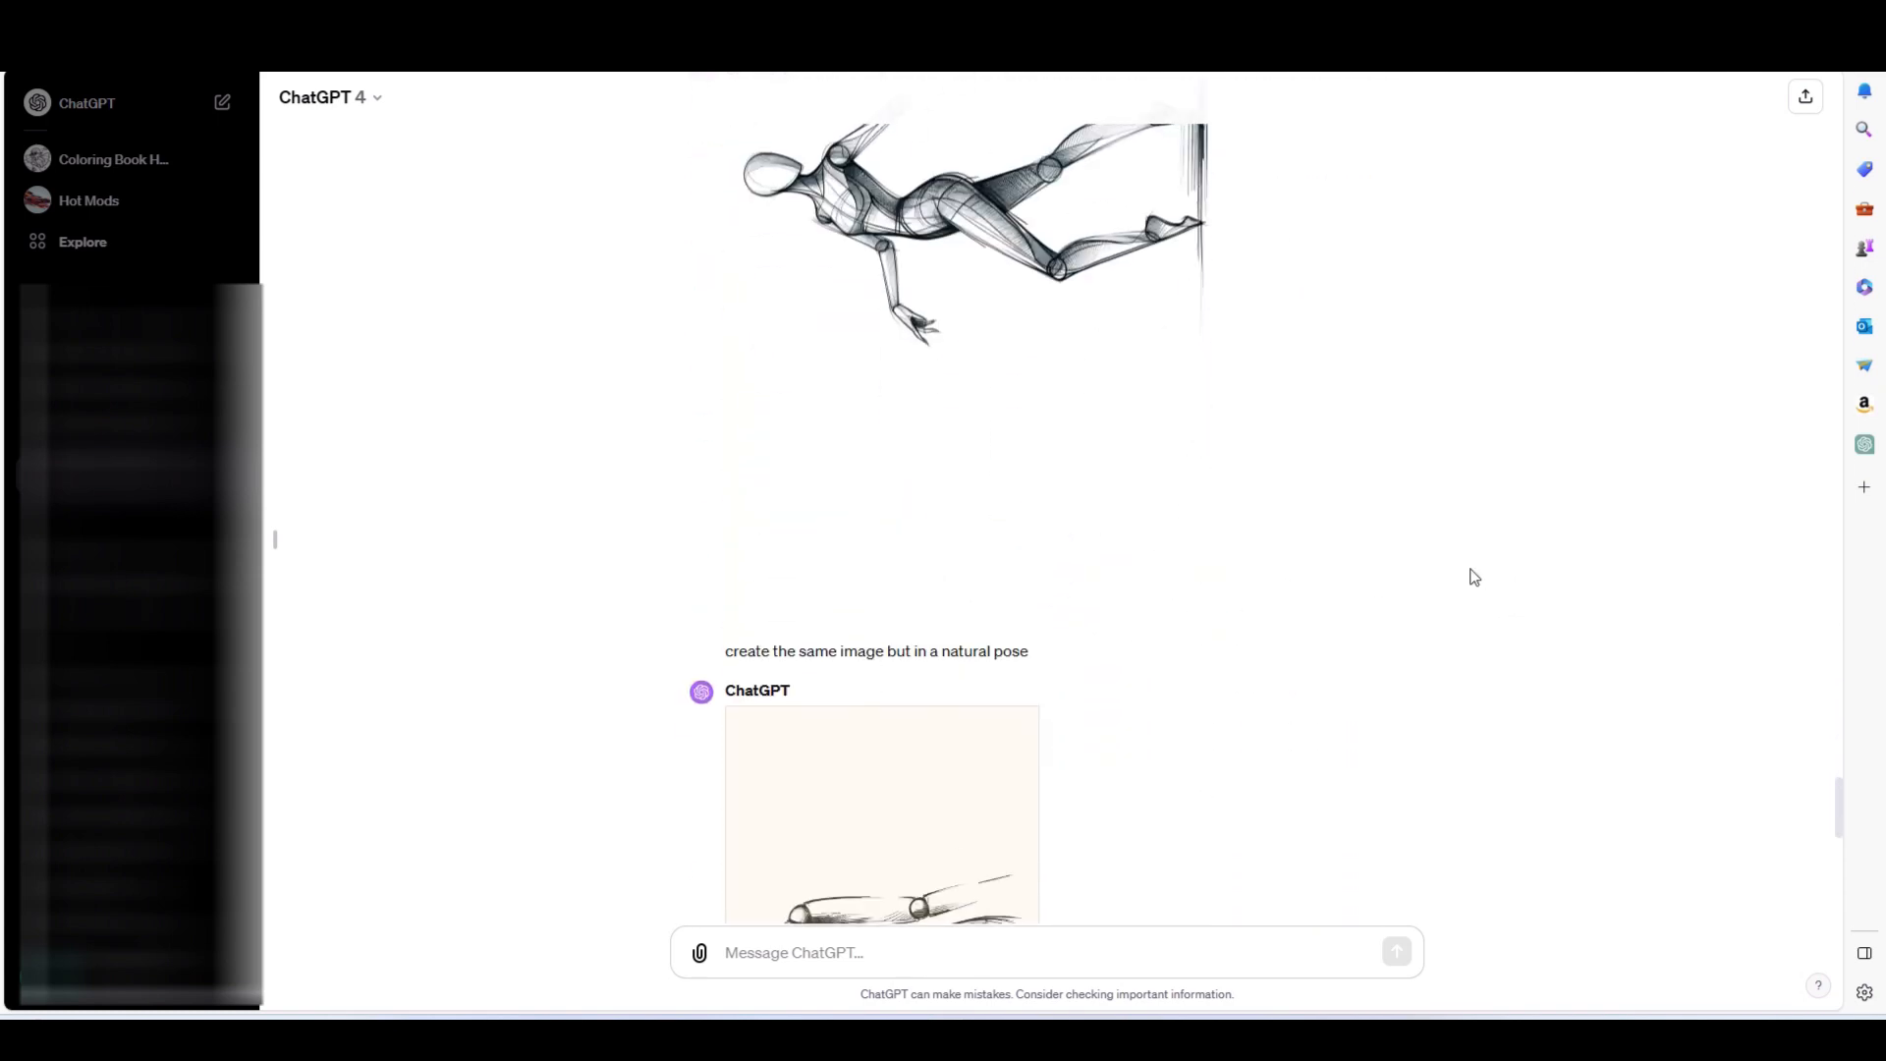
pyautogui.scroll(-5, 1386, 540)
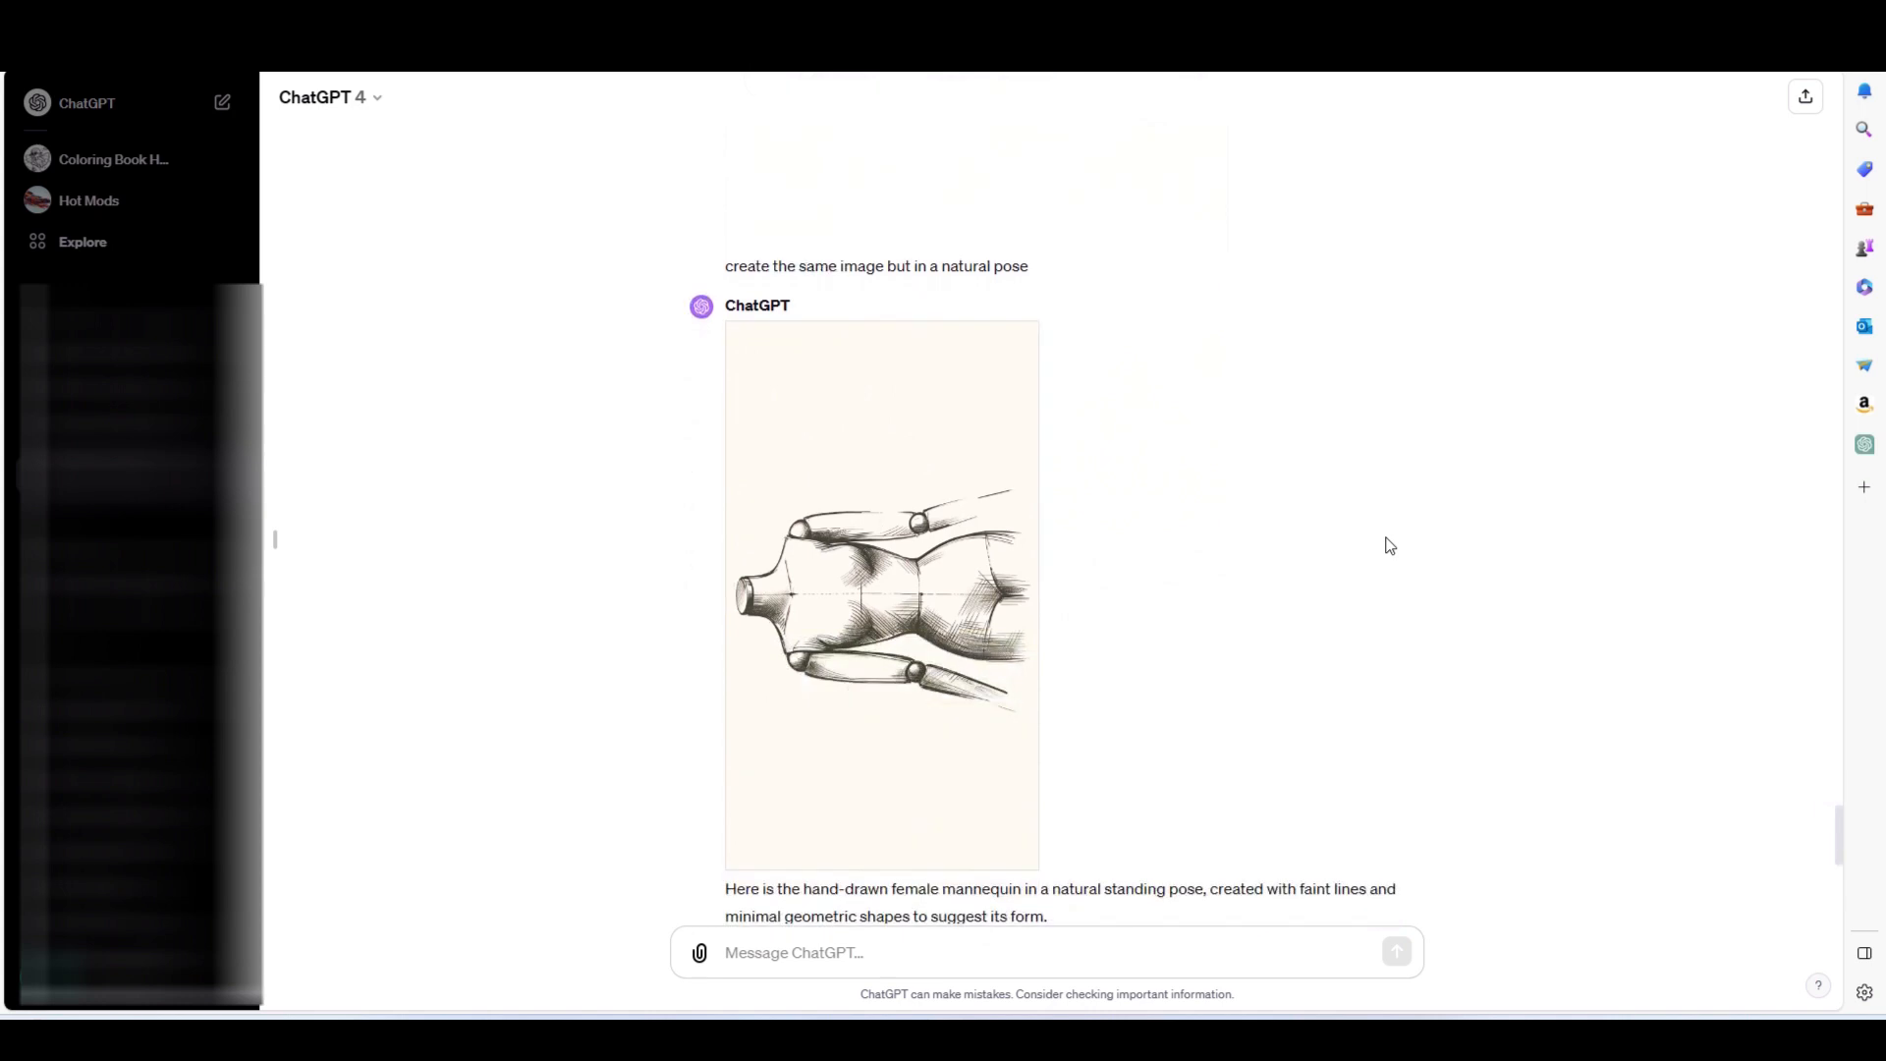
pyautogui.scroll(-7, 1474, 558)
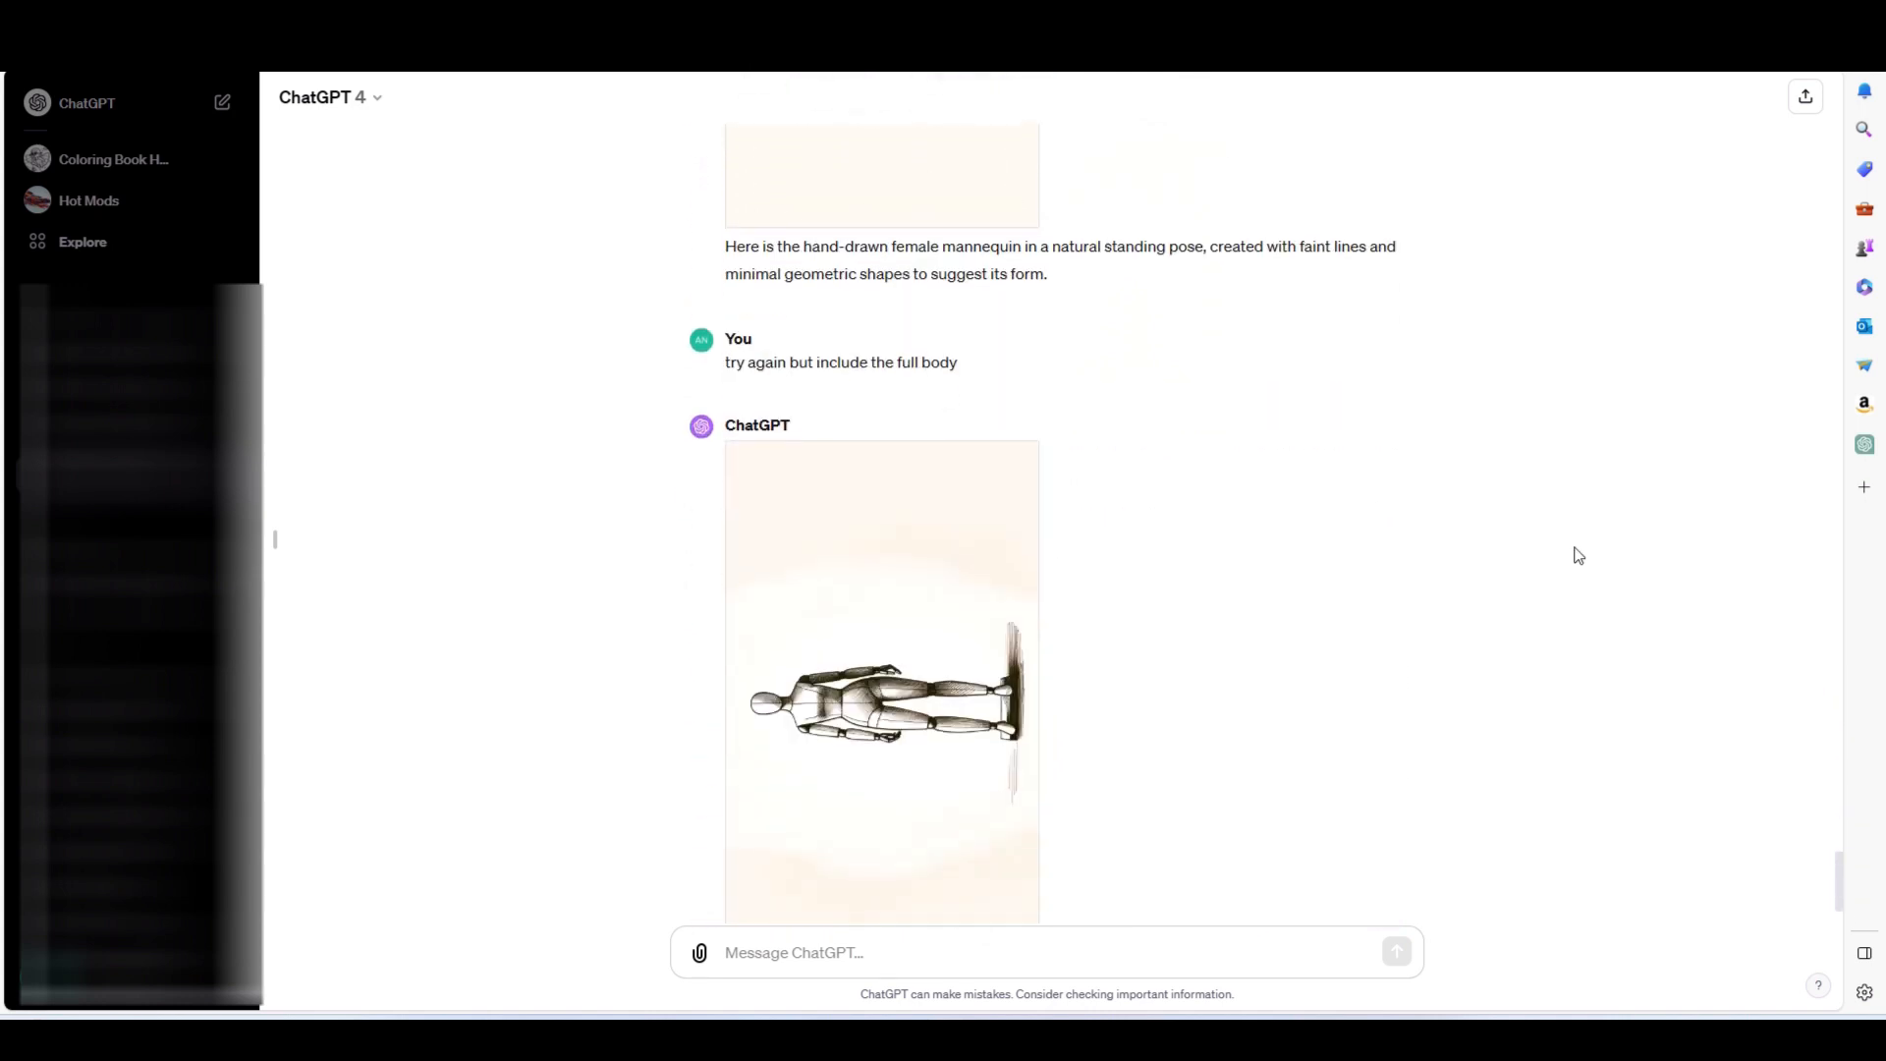
pyautogui.scroll(-10, 1549, 586)
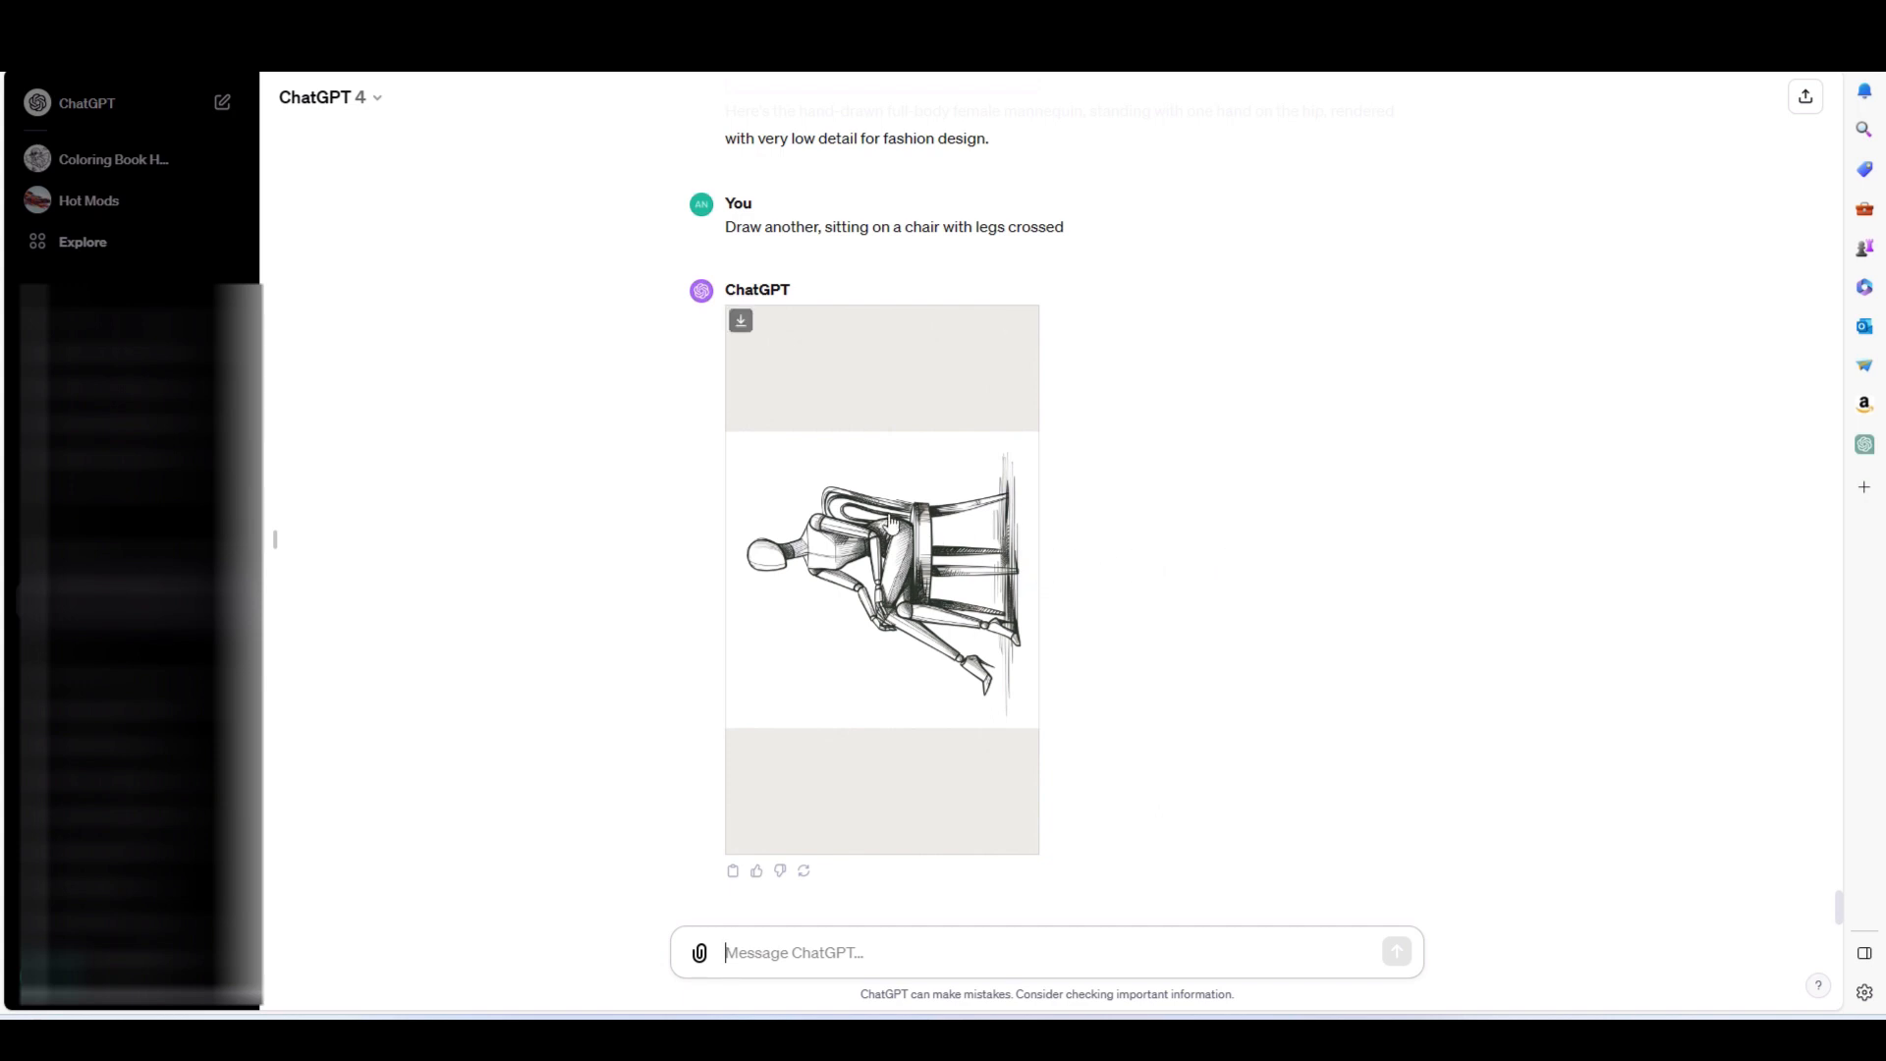
# Look back through the hand-on-hip, three-quarter and facing-away mannequins to the wheelchair mannequin images and their prompts.
pyautogui.scroll(5, 1154, 557)
pyautogui.scroll(1, 1154, 557)
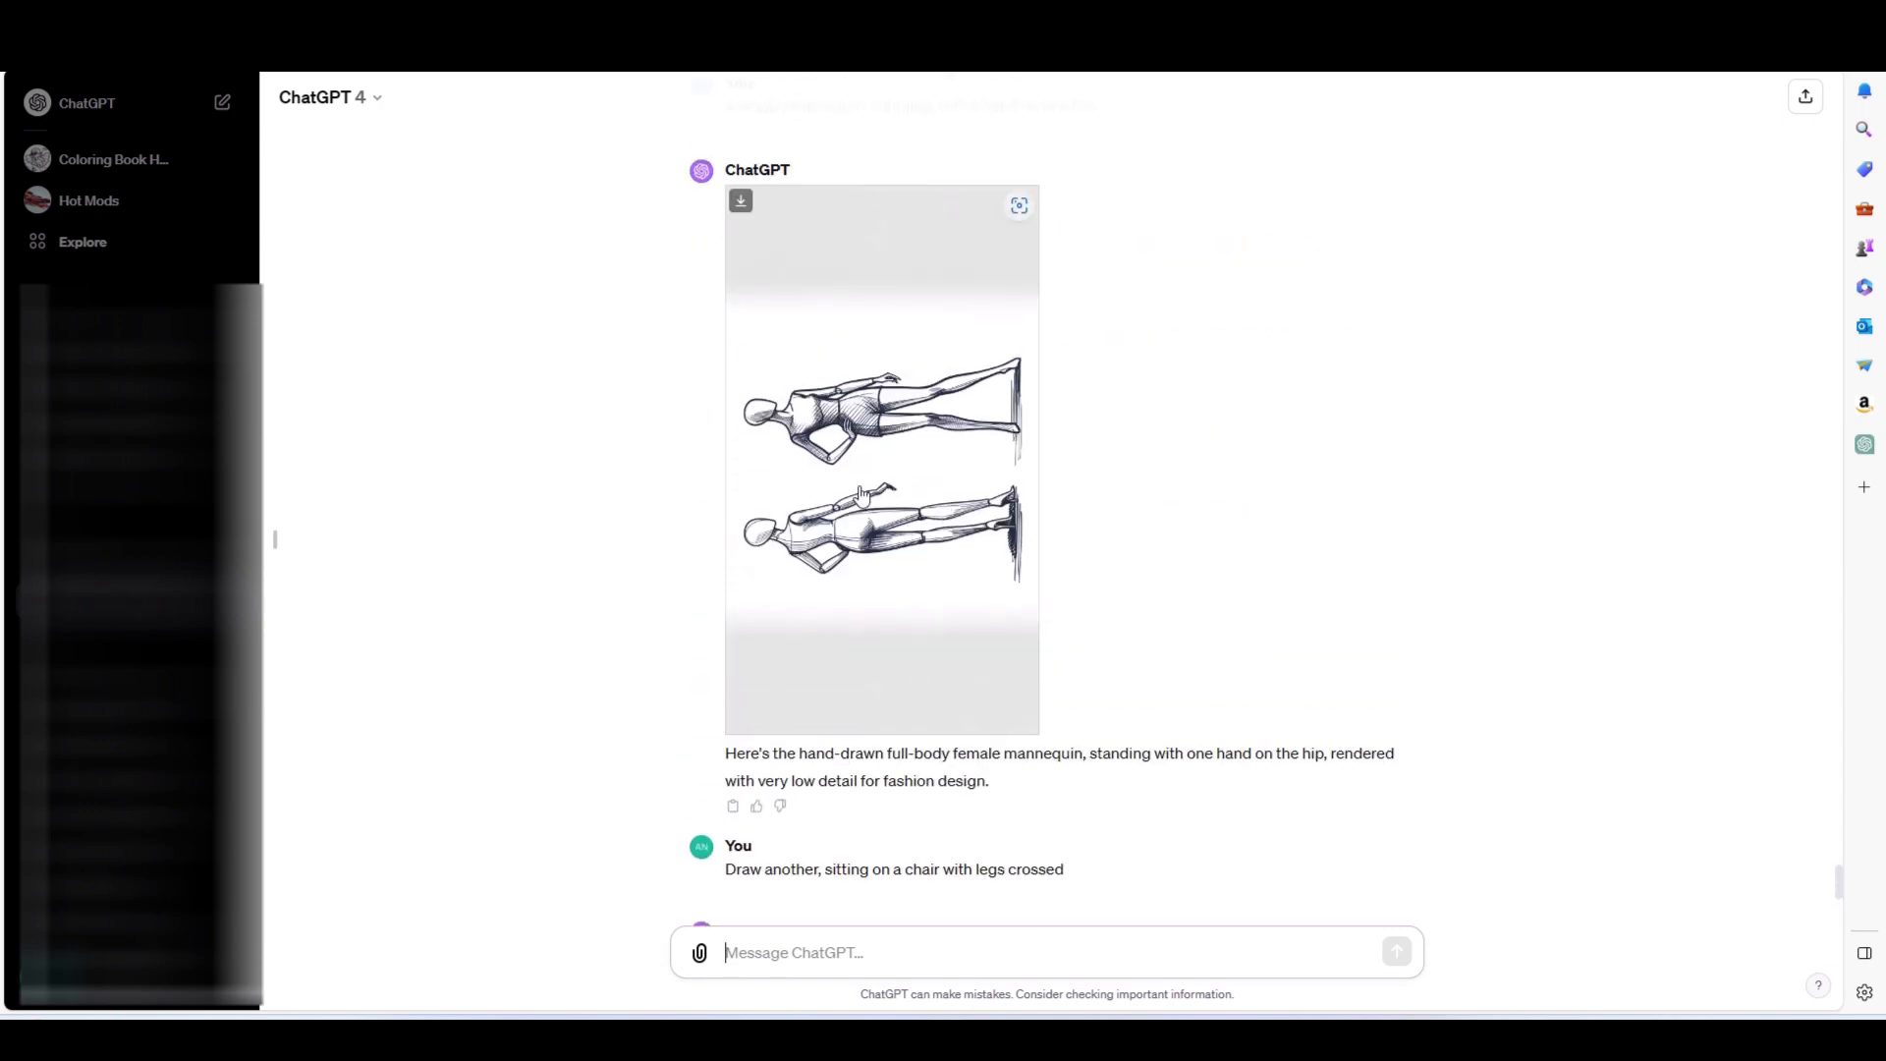
pyautogui.scroll(6, 1085, 455)
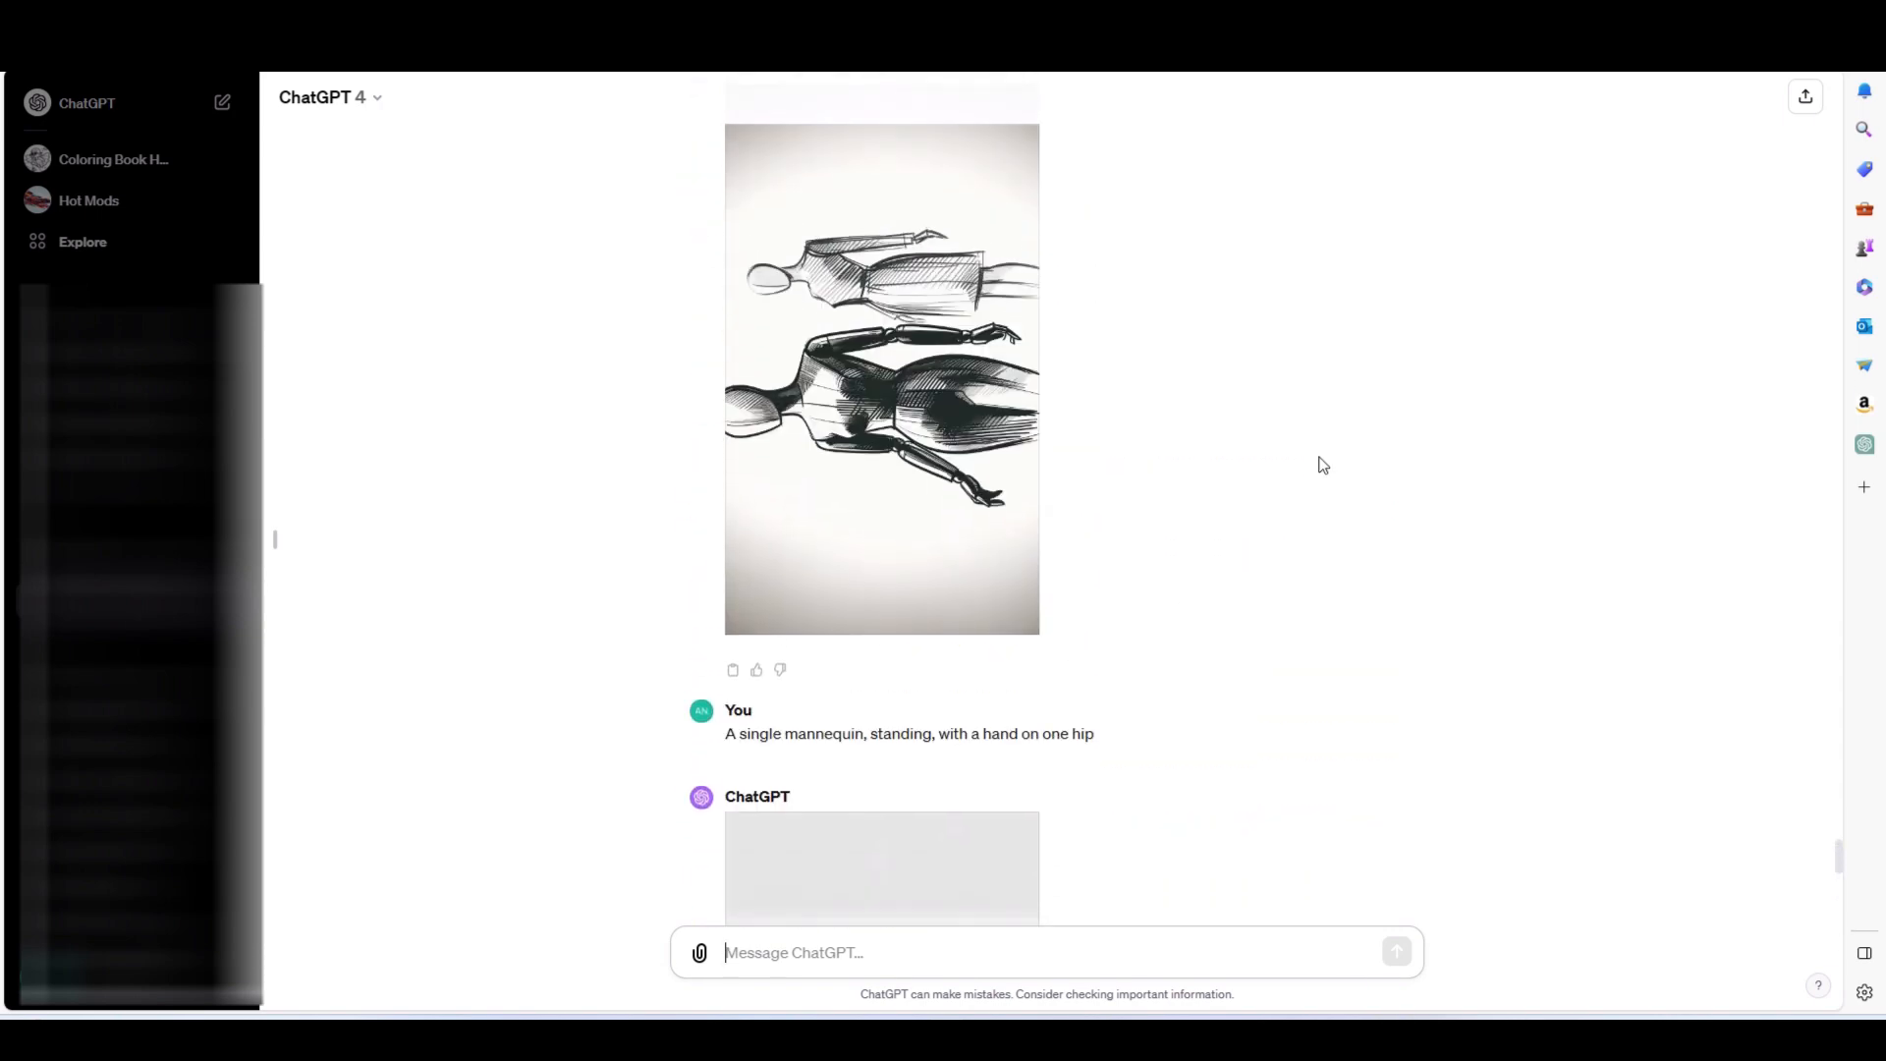
pyautogui.scroll(6, 981, 475)
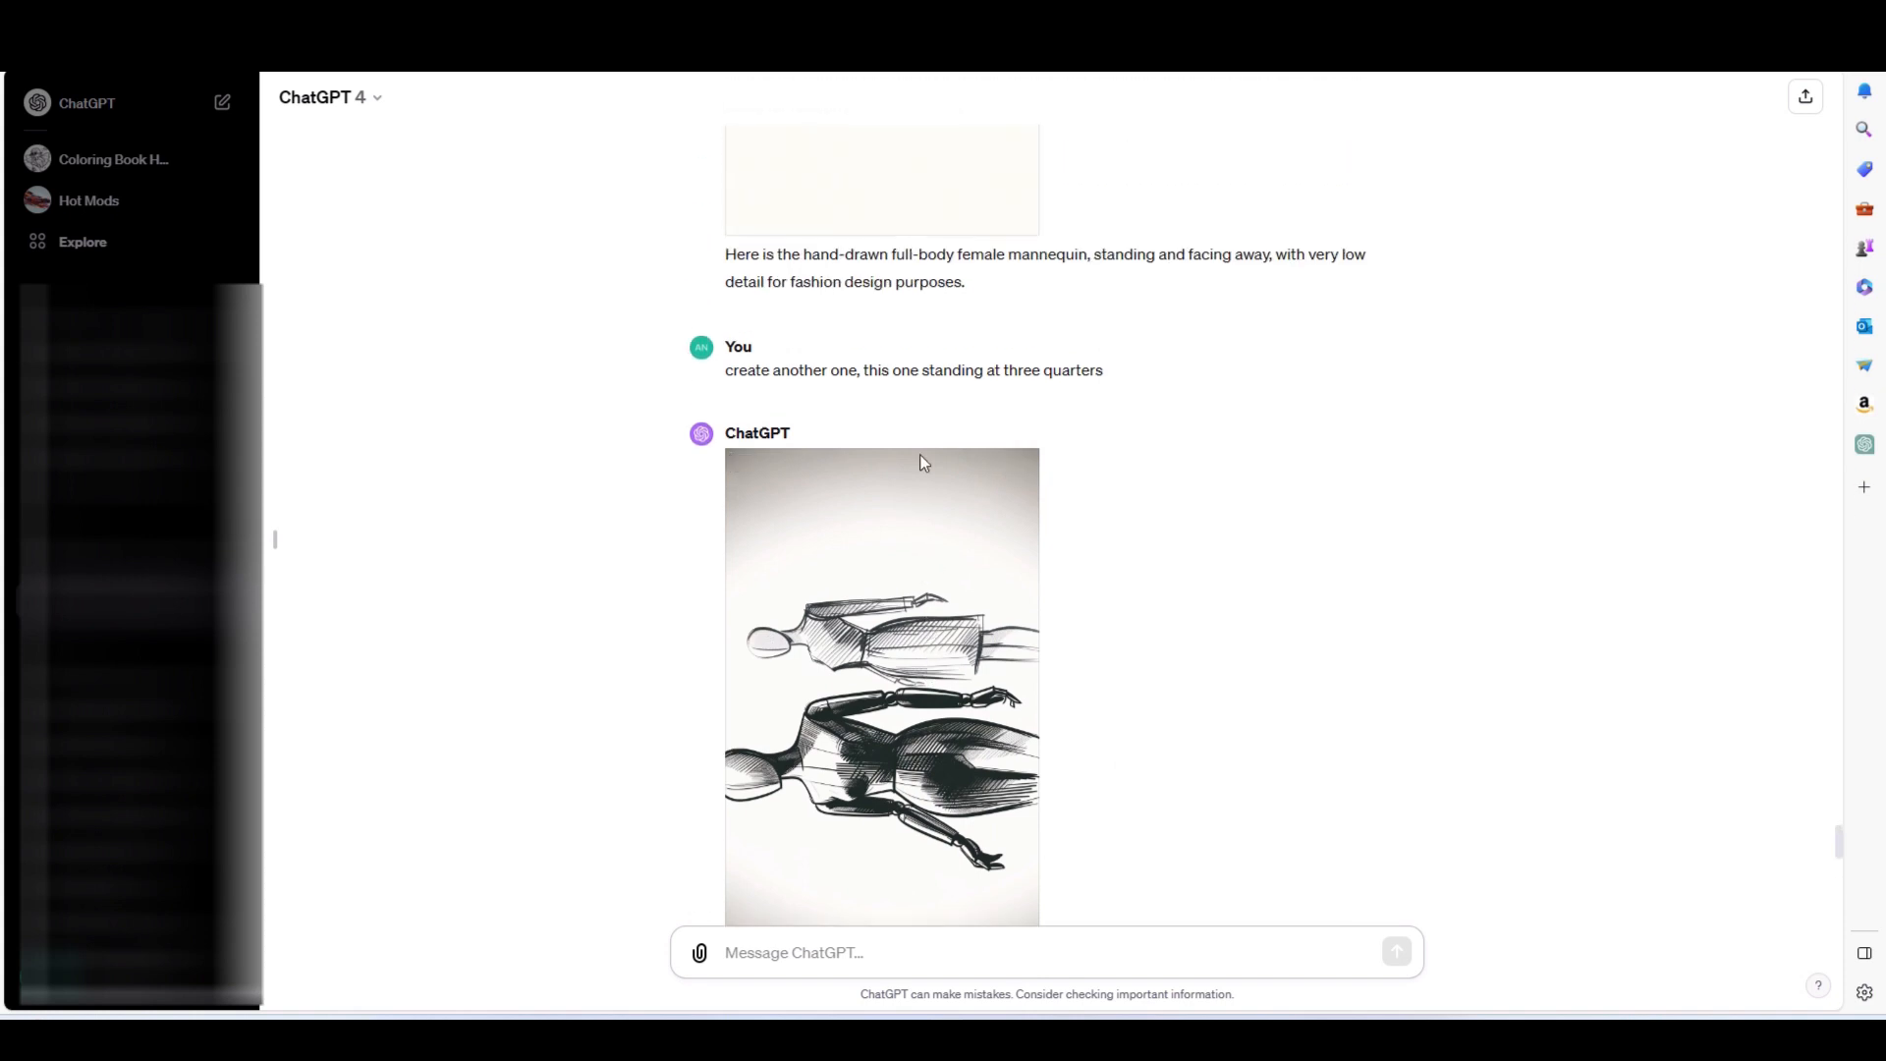
pyautogui.scroll(1, 1273, 545)
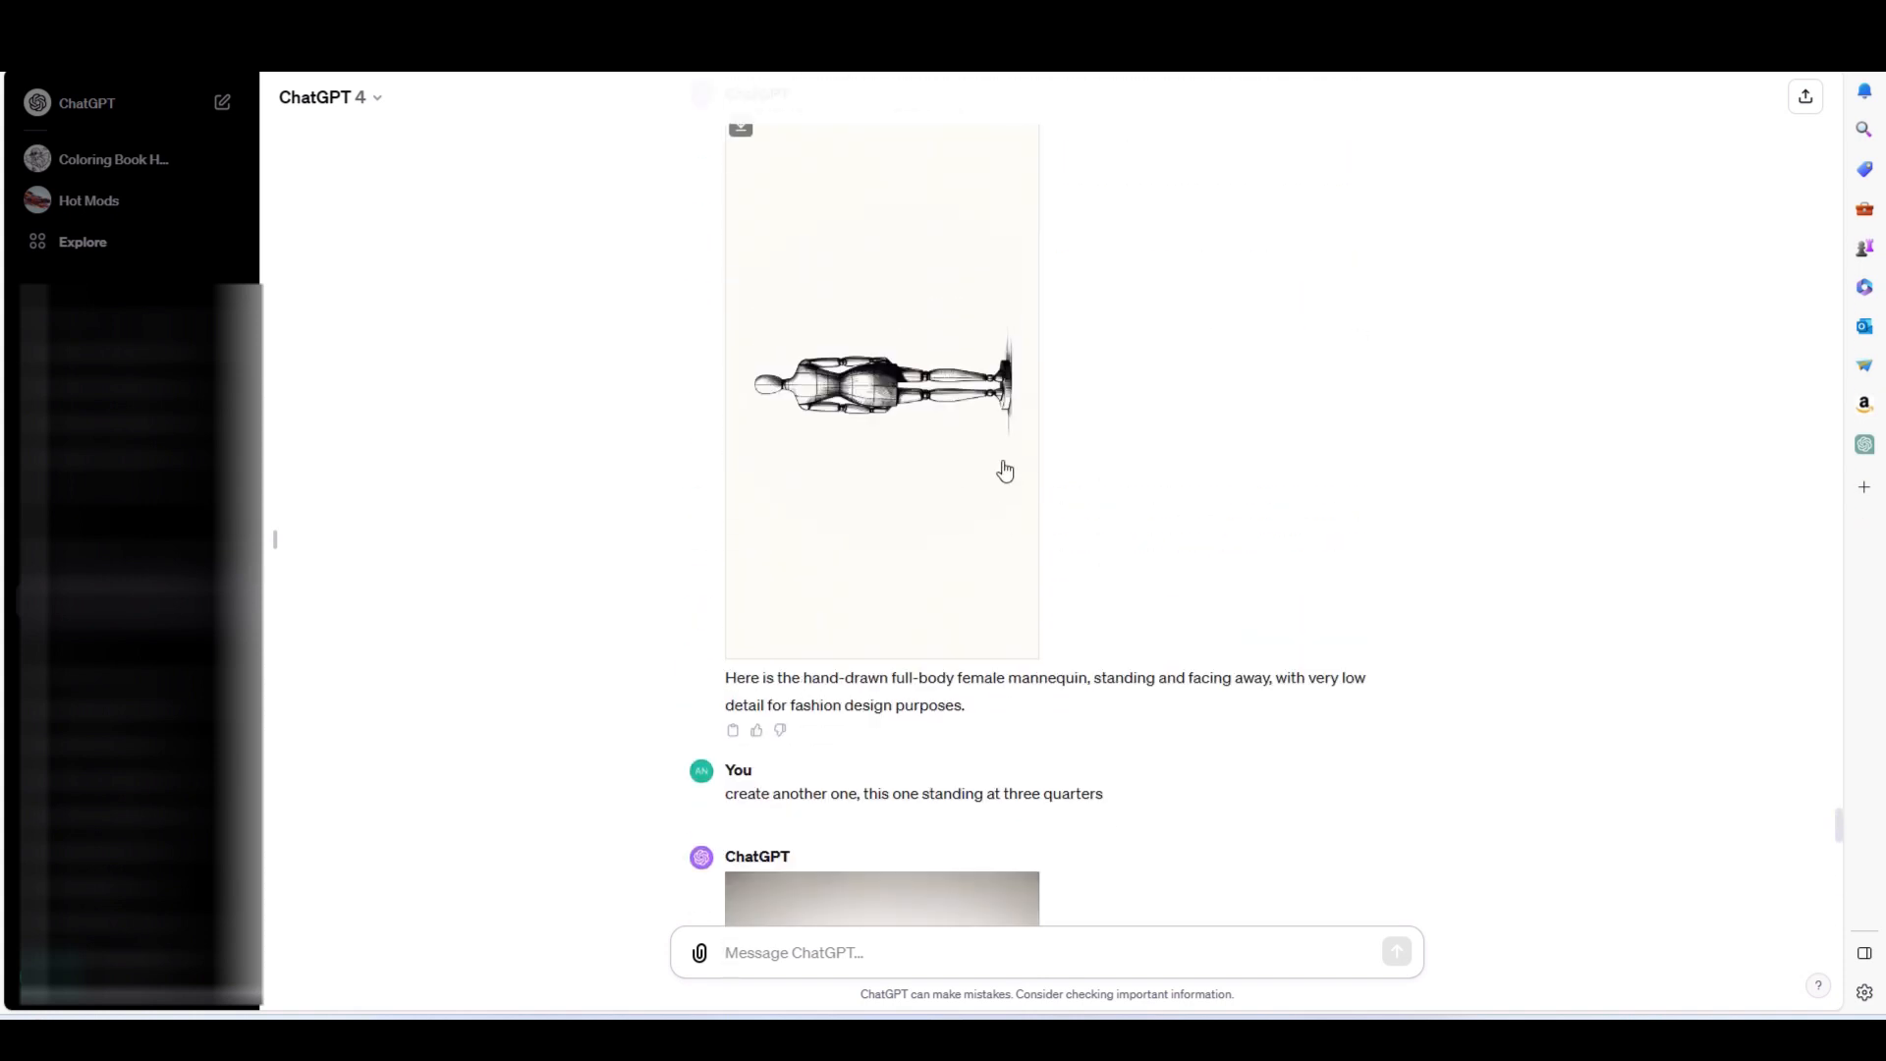
pyautogui.scroll(6, 1170, 476)
pyautogui.scroll(1, 1225, 494)
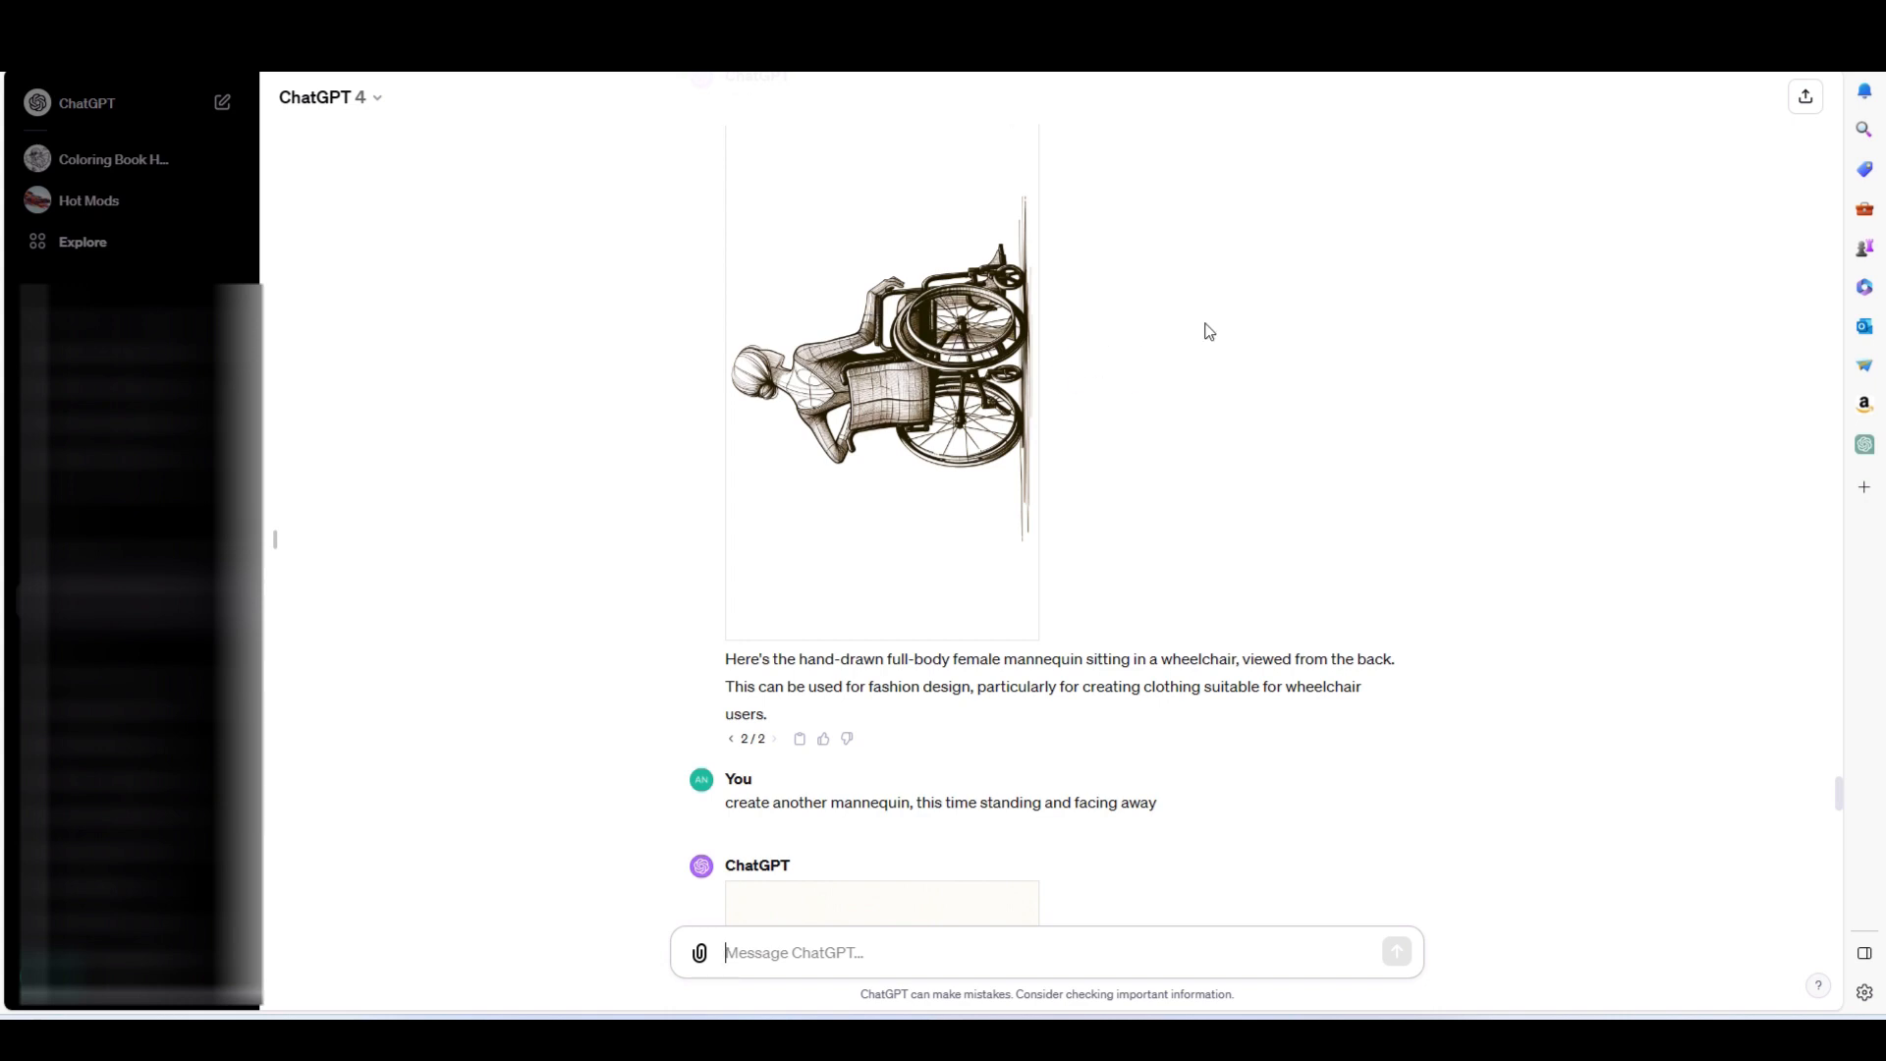
pyautogui.scroll(4, 1194, 339)
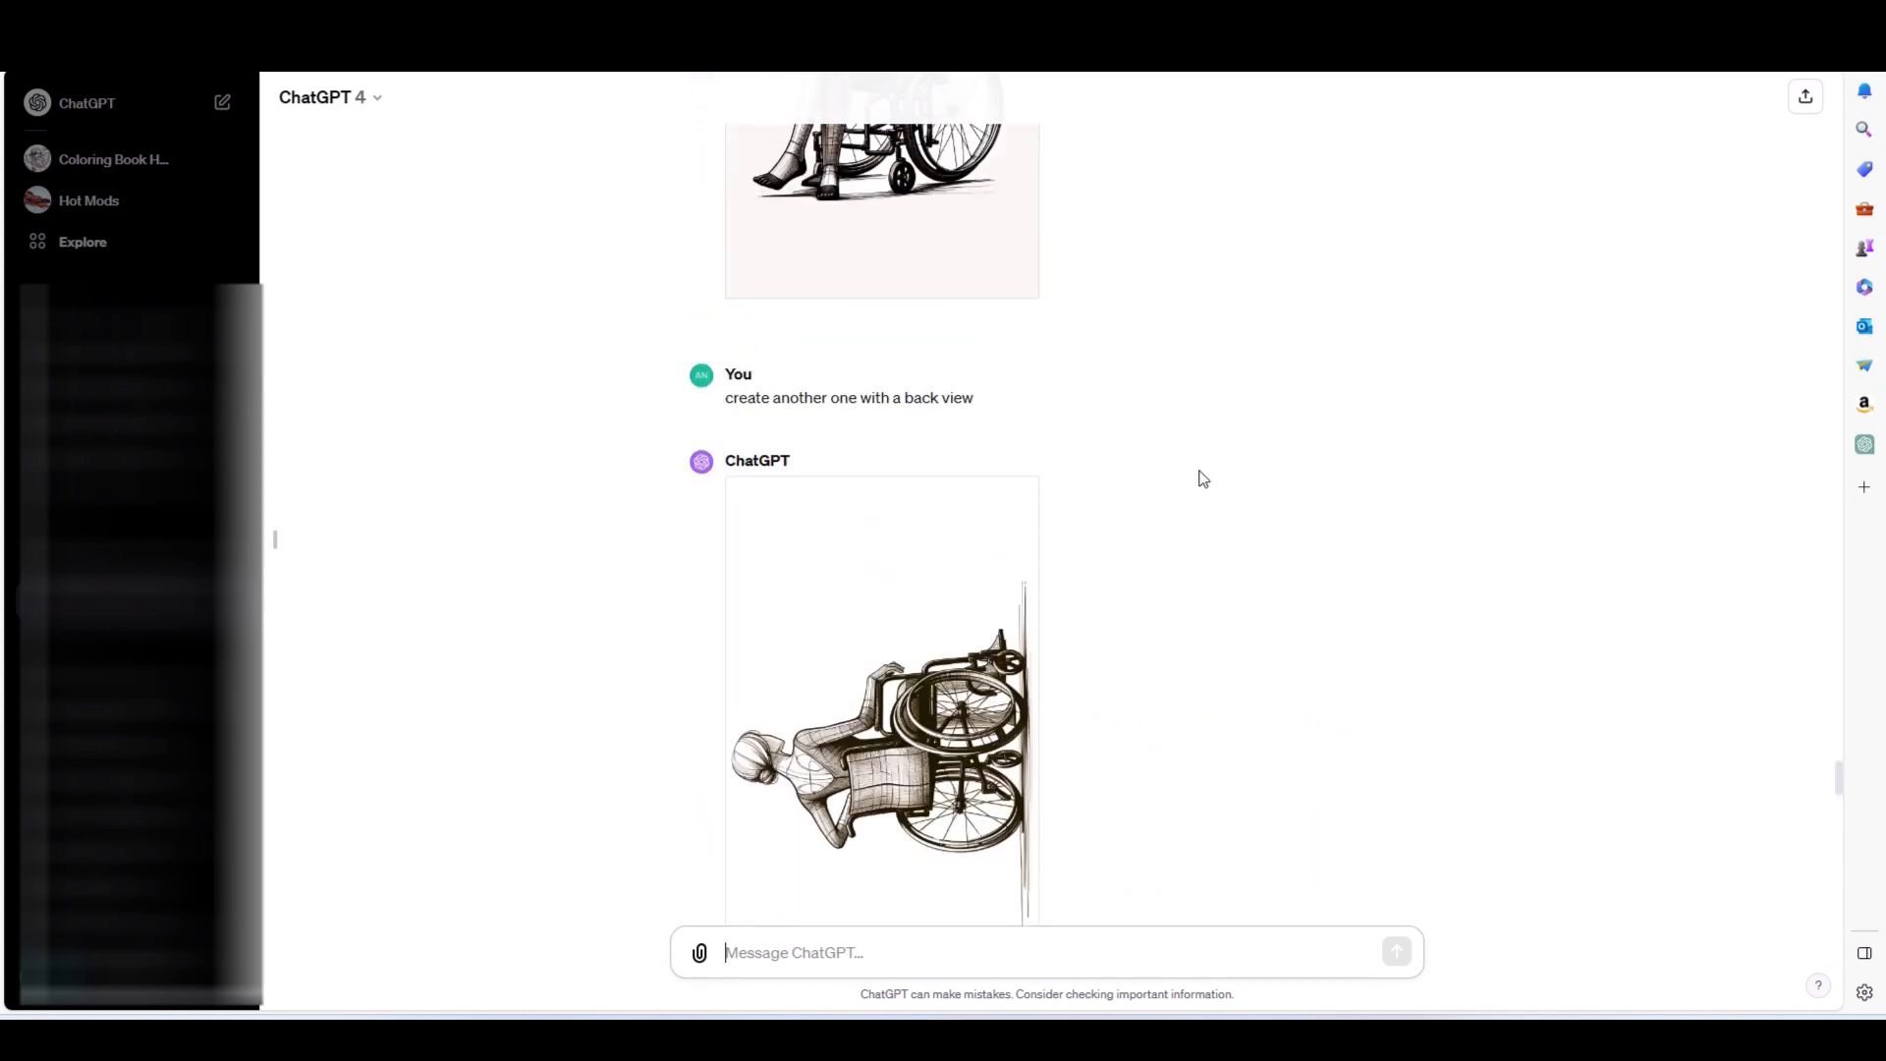
pyautogui.scroll(4, 1202, 475)
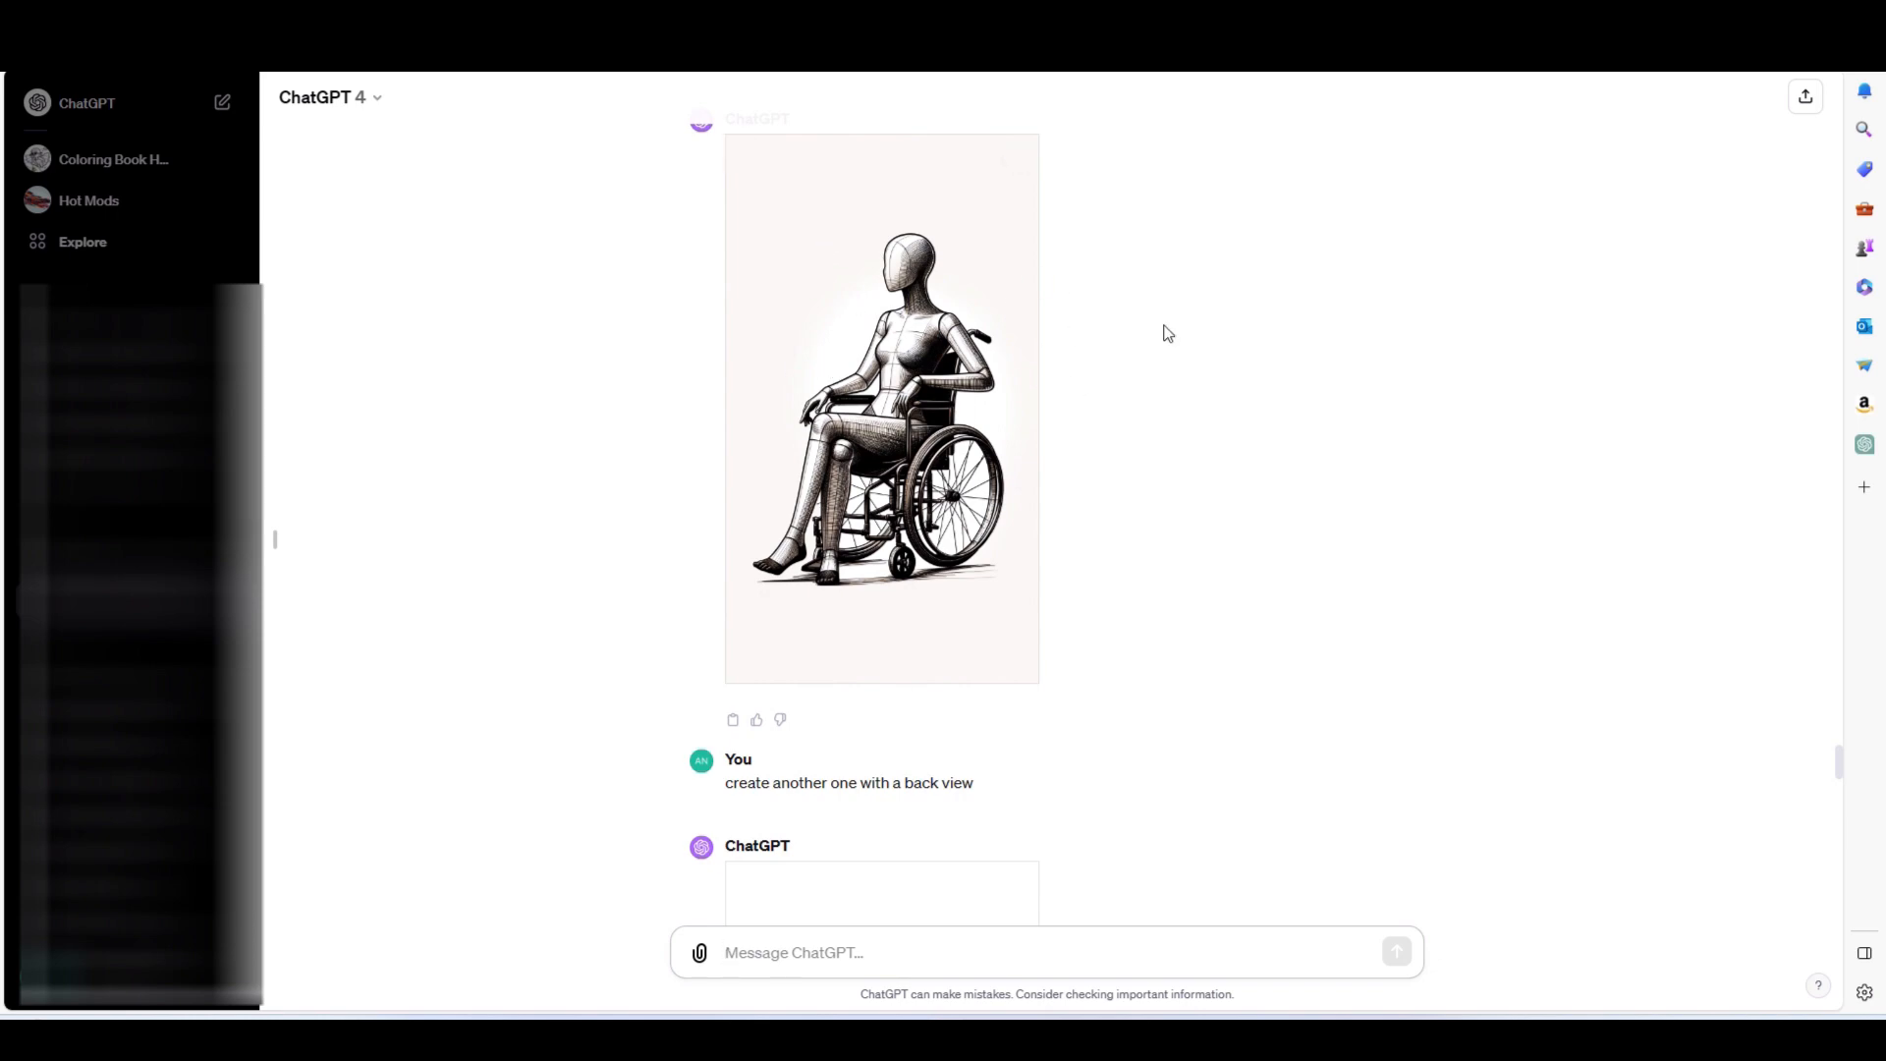
pyautogui.scroll(6, 1225, 320)
pyautogui.scroll(9, 1179, 336)
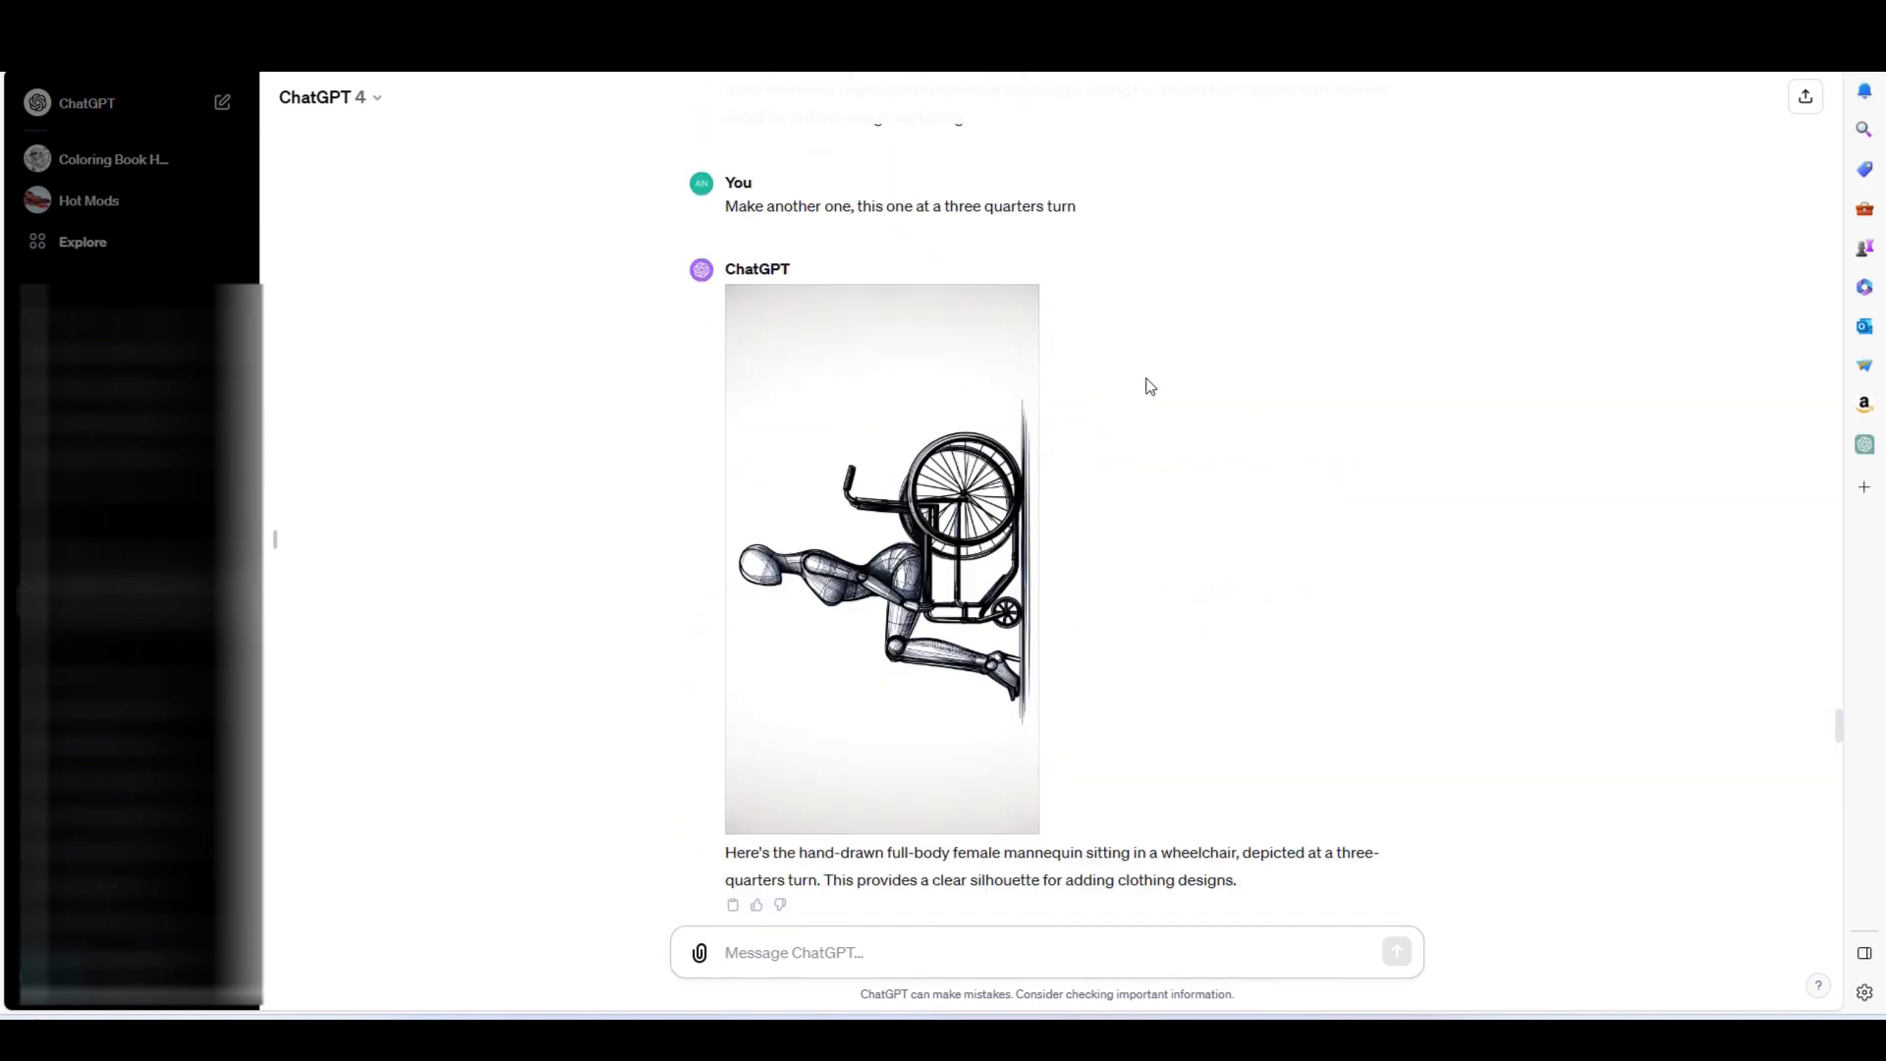
pyautogui.scroll(10, 1326, 412)
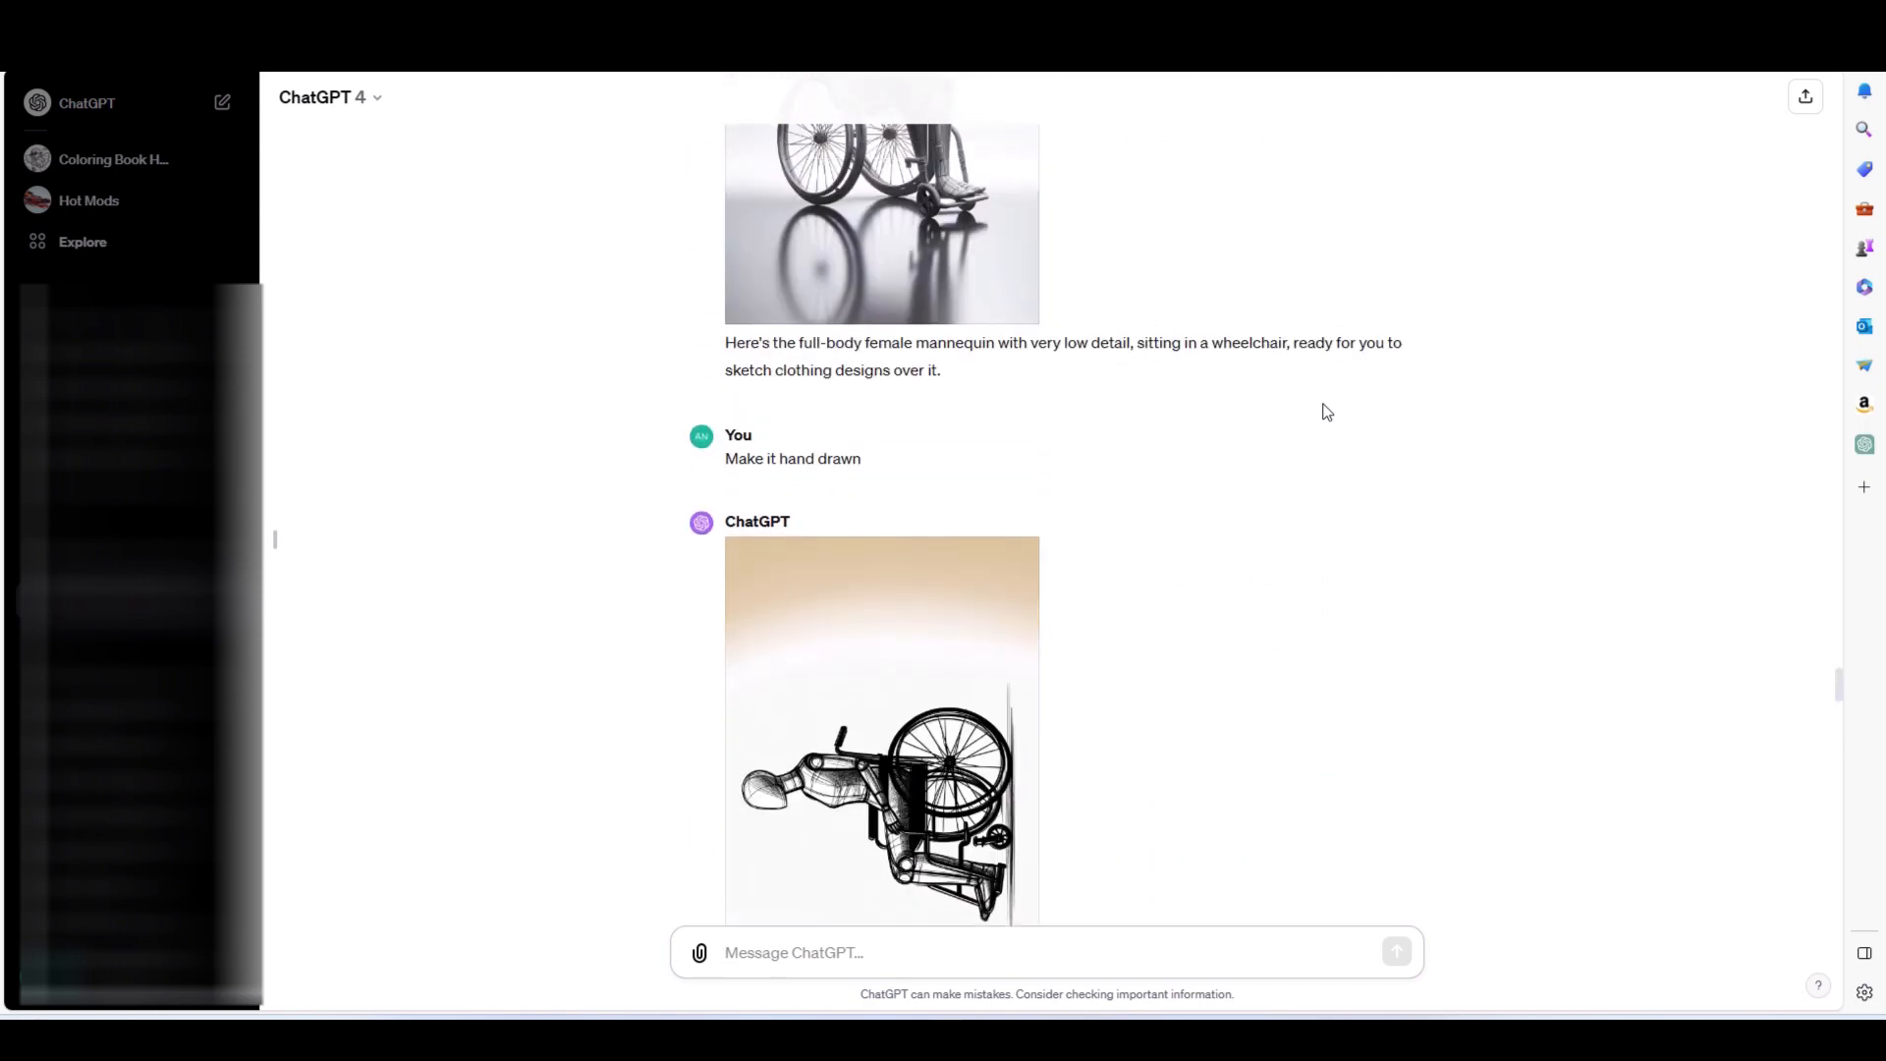
# Look through the hand-drawn wheelchair mannequins down to the one requested as sitting in a natural position.
pyautogui.scroll(-7, 1326, 412)
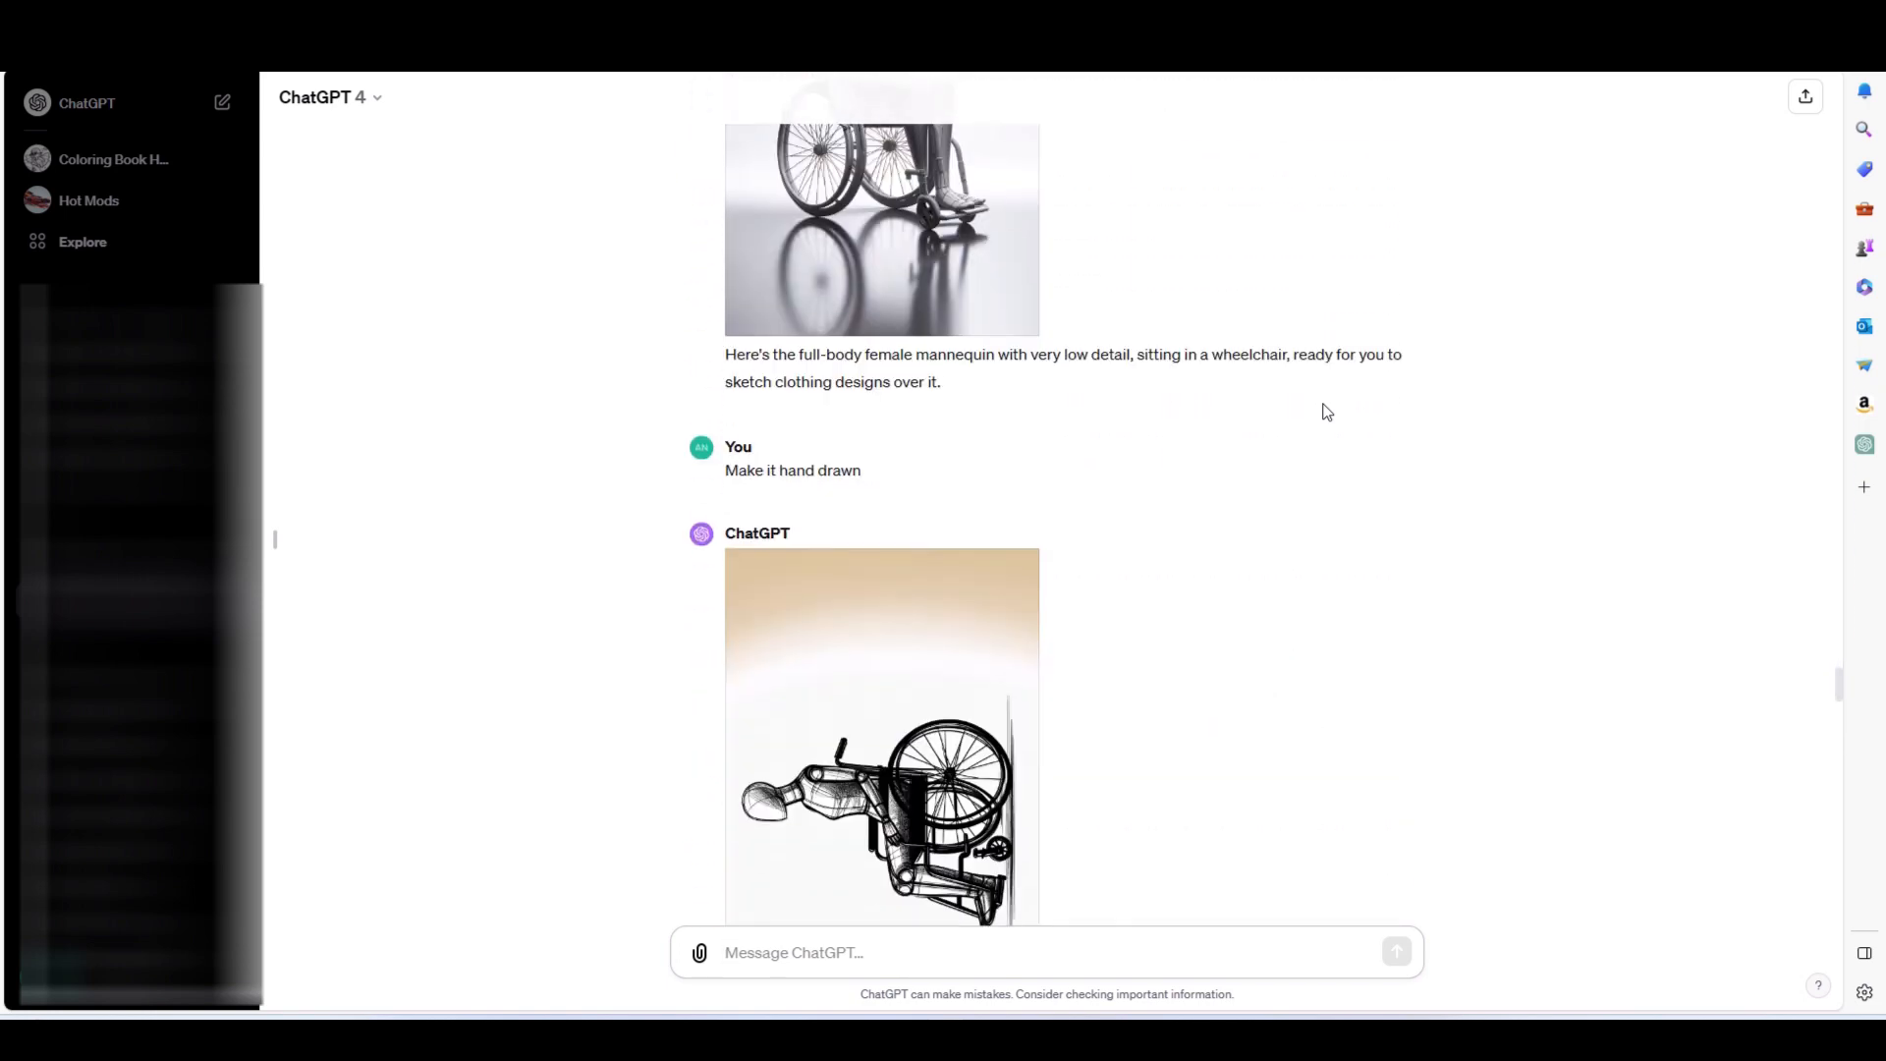
pyautogui.scroll(-4, 850, 459)
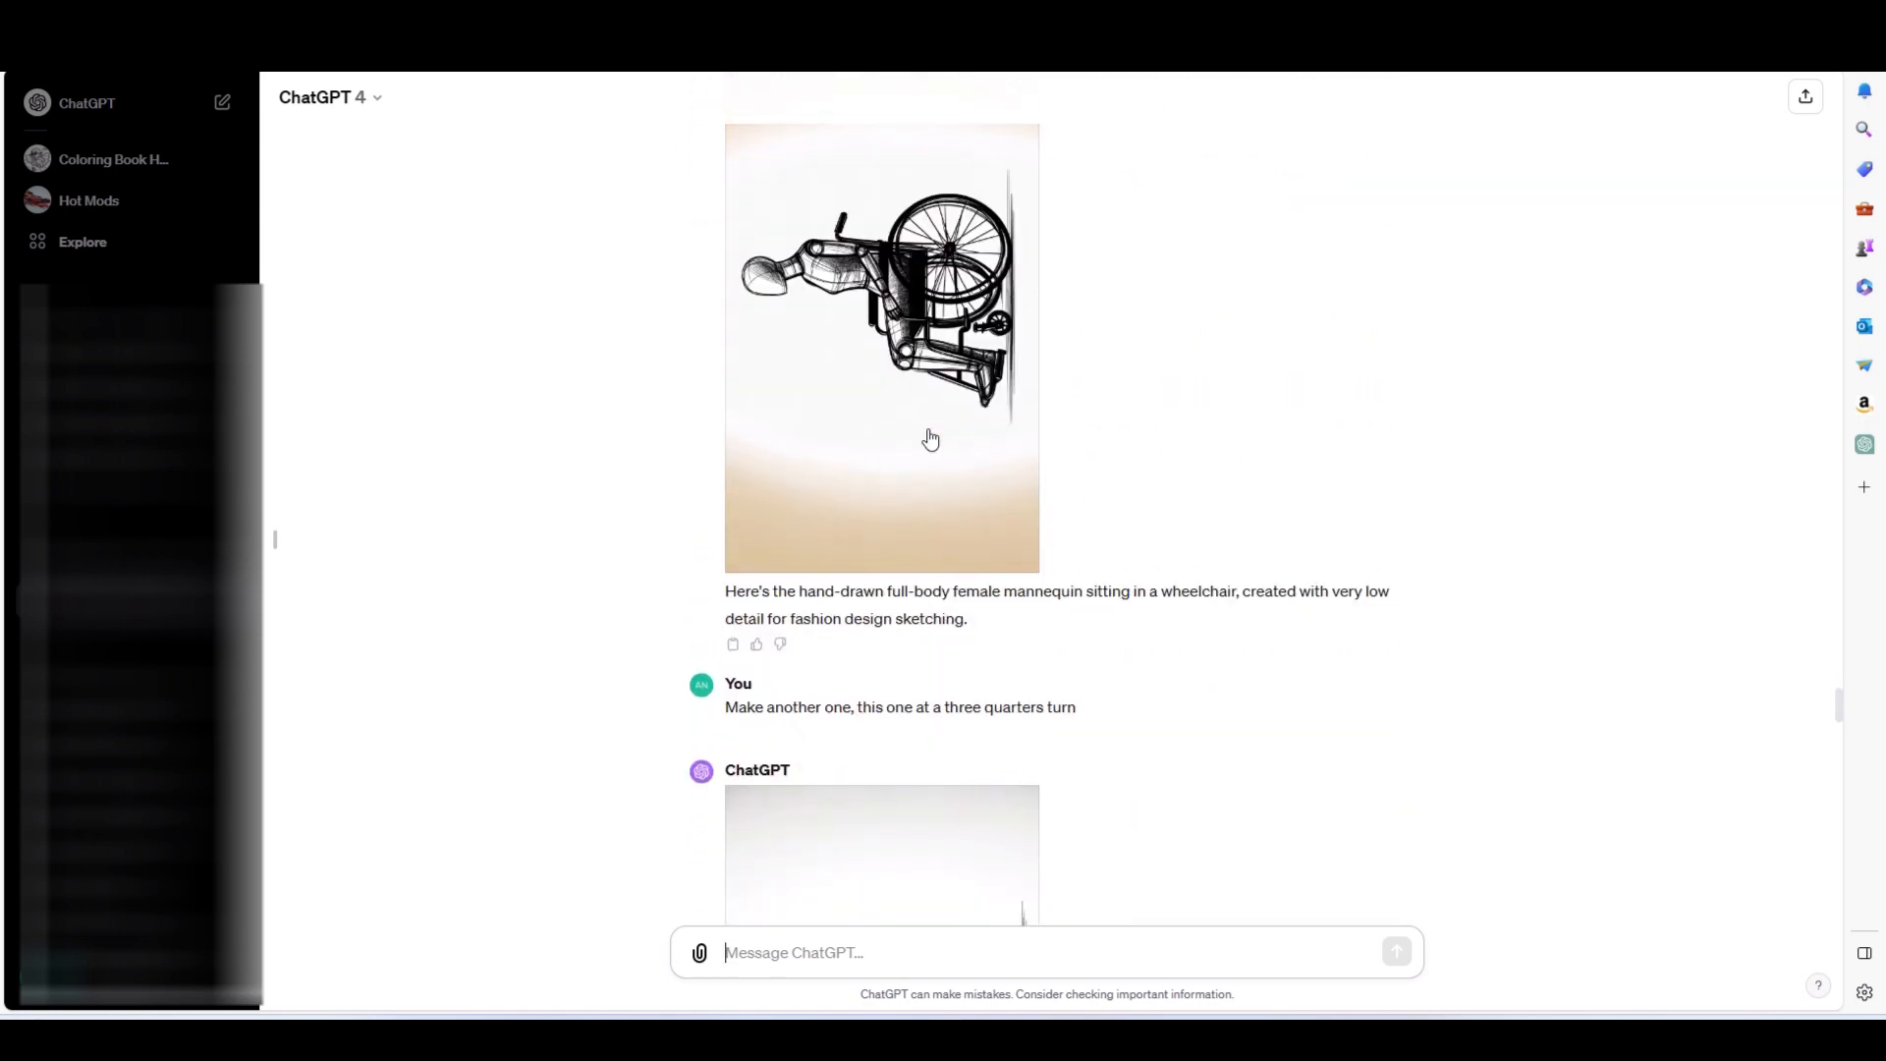
pyautogui.scroll(-11, 1311, 594)
pyautogui.scroll(-2, 1311, 590)
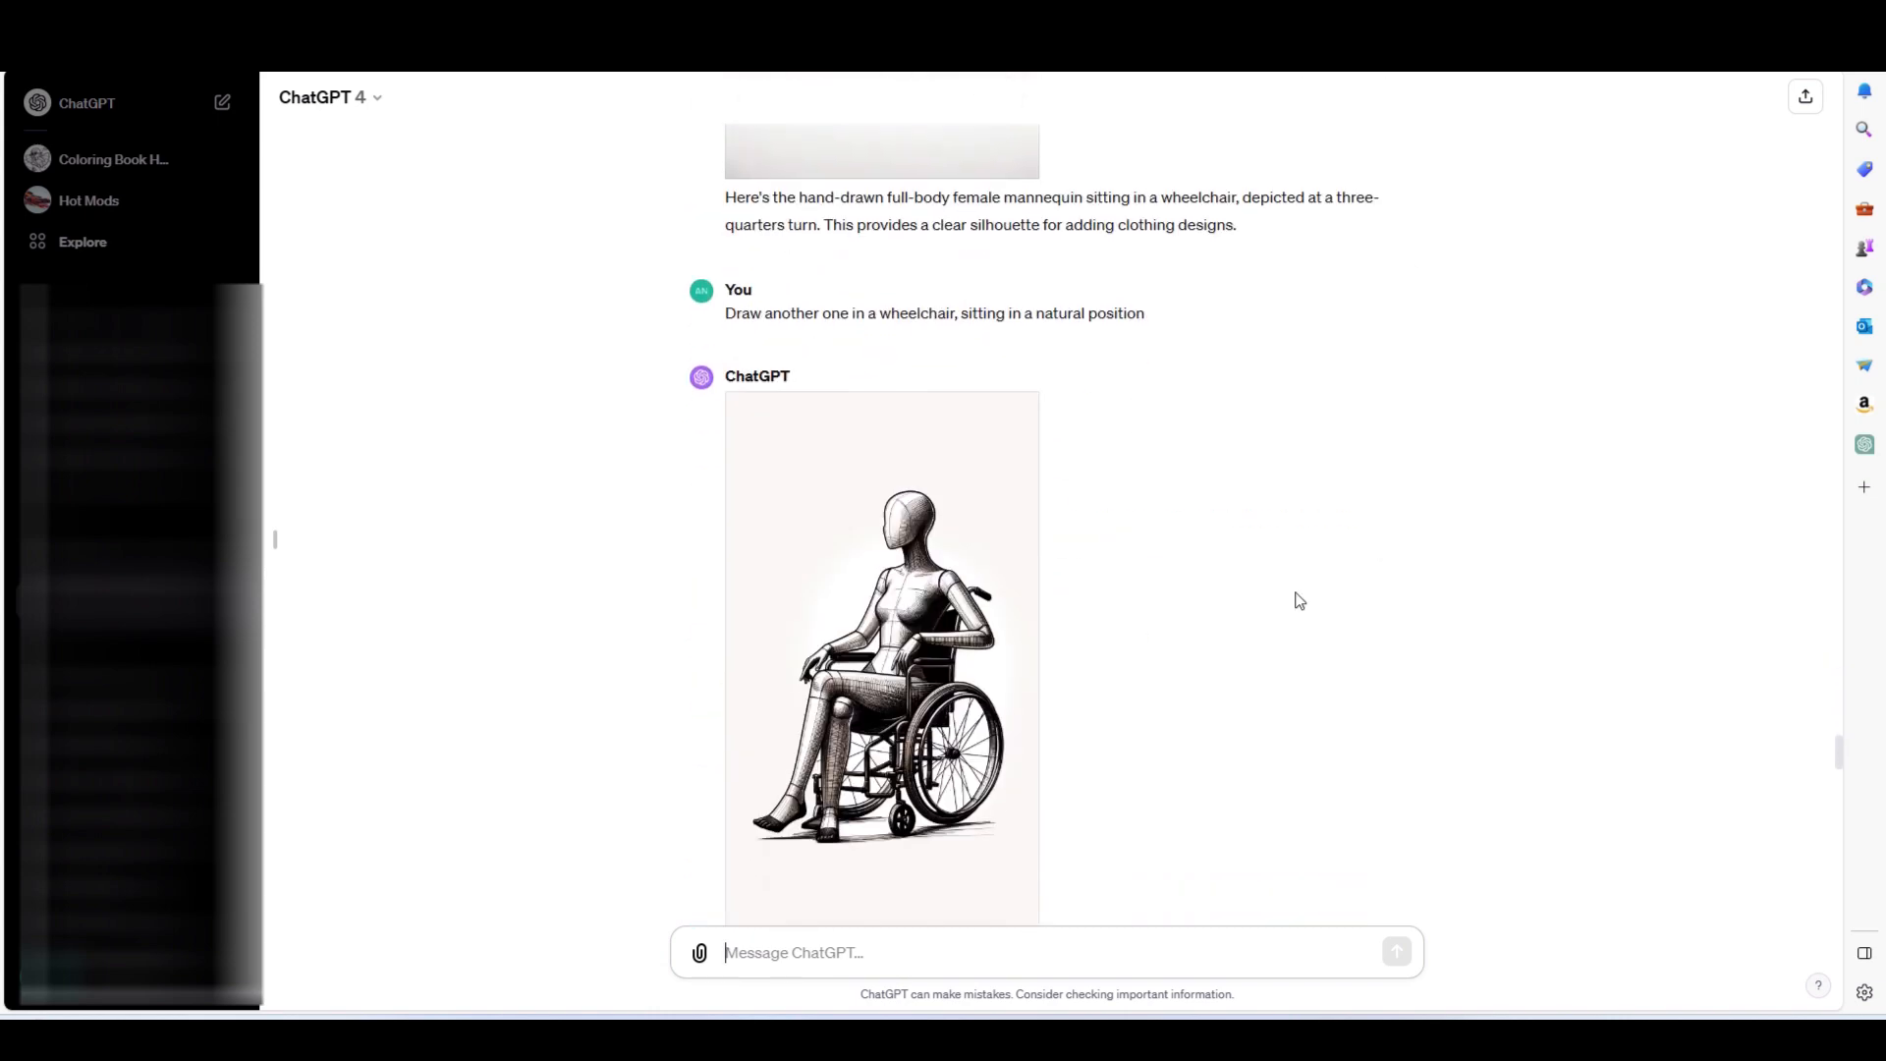
pyautogui.moveTo(744, 285)
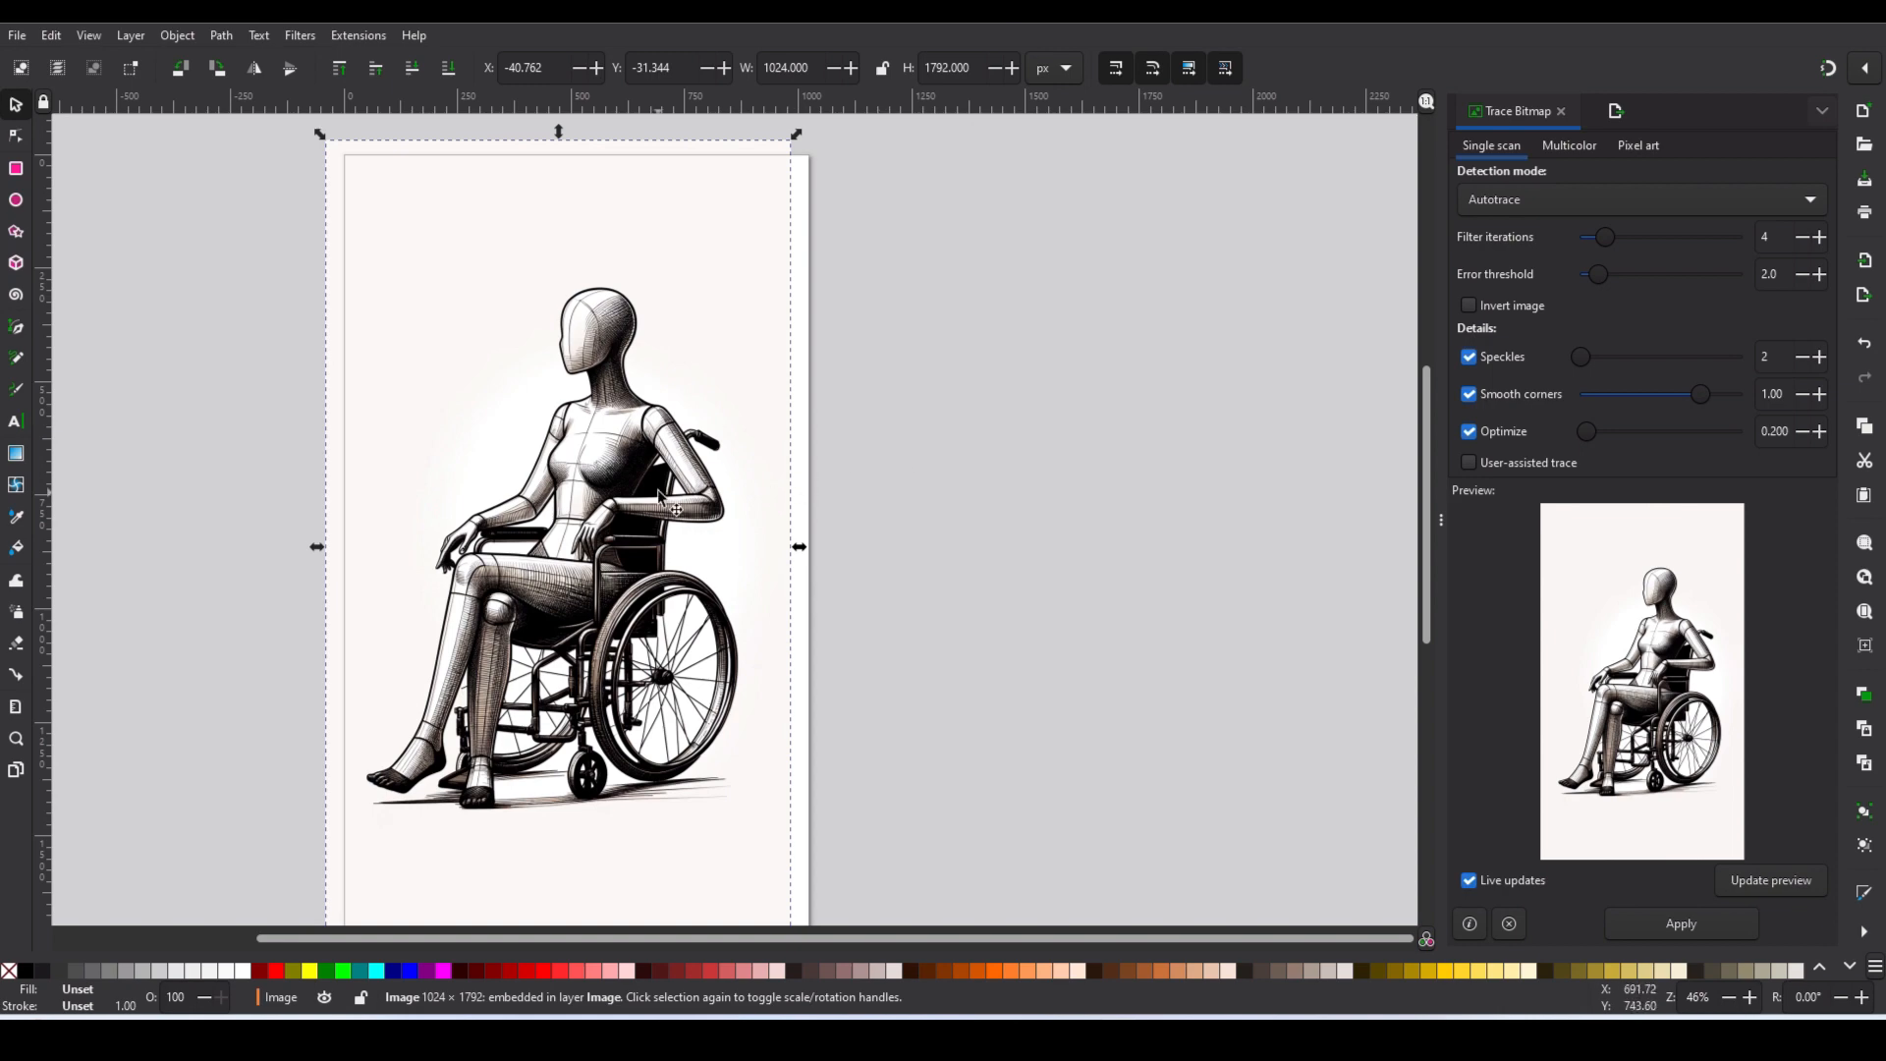
# Switch to Inkscape, move the wheelchair mannequin image into line with the page, and inspect its line work around the neck and shoulder.
pyautogui.moveTo(676, 509); pyautogui.dragTo(694, 517)
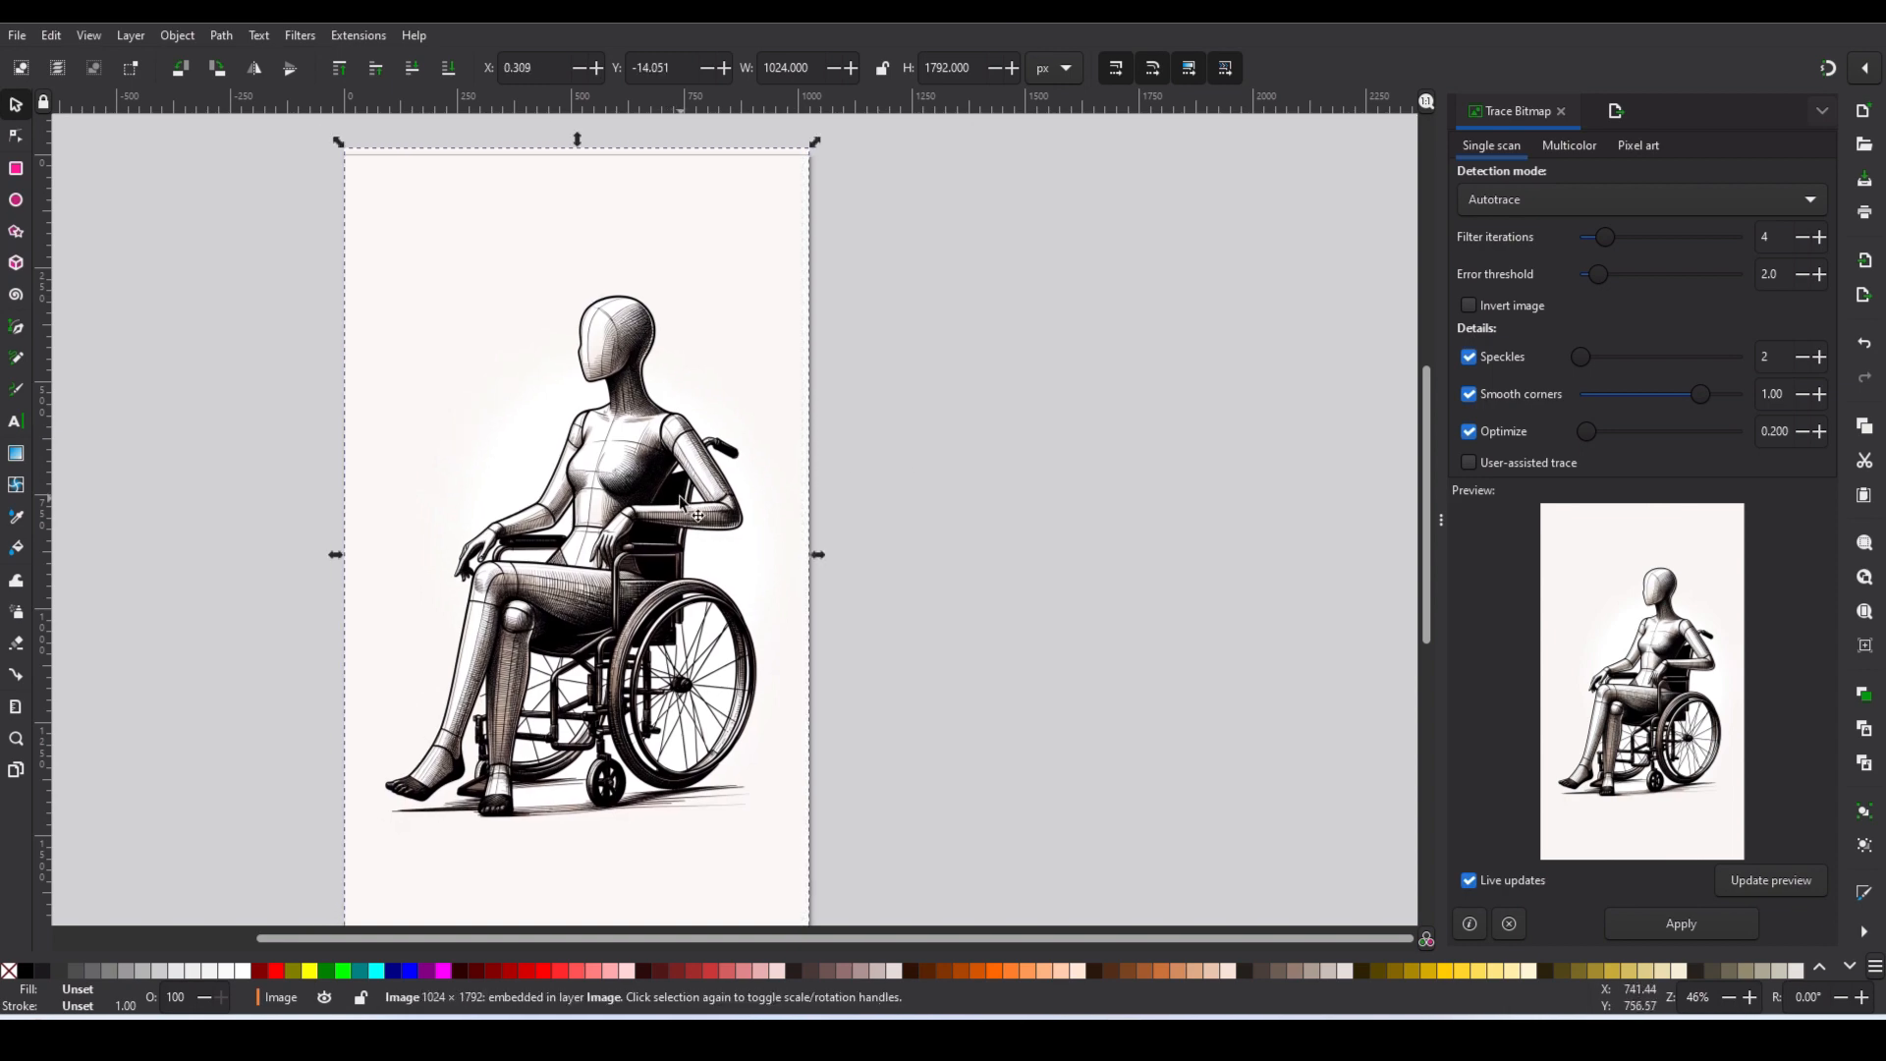
pyautogui.keyDown('ctrl'); pyautogui.scroll(7, 667, 450); pyautogui.keyUp('ctrl')
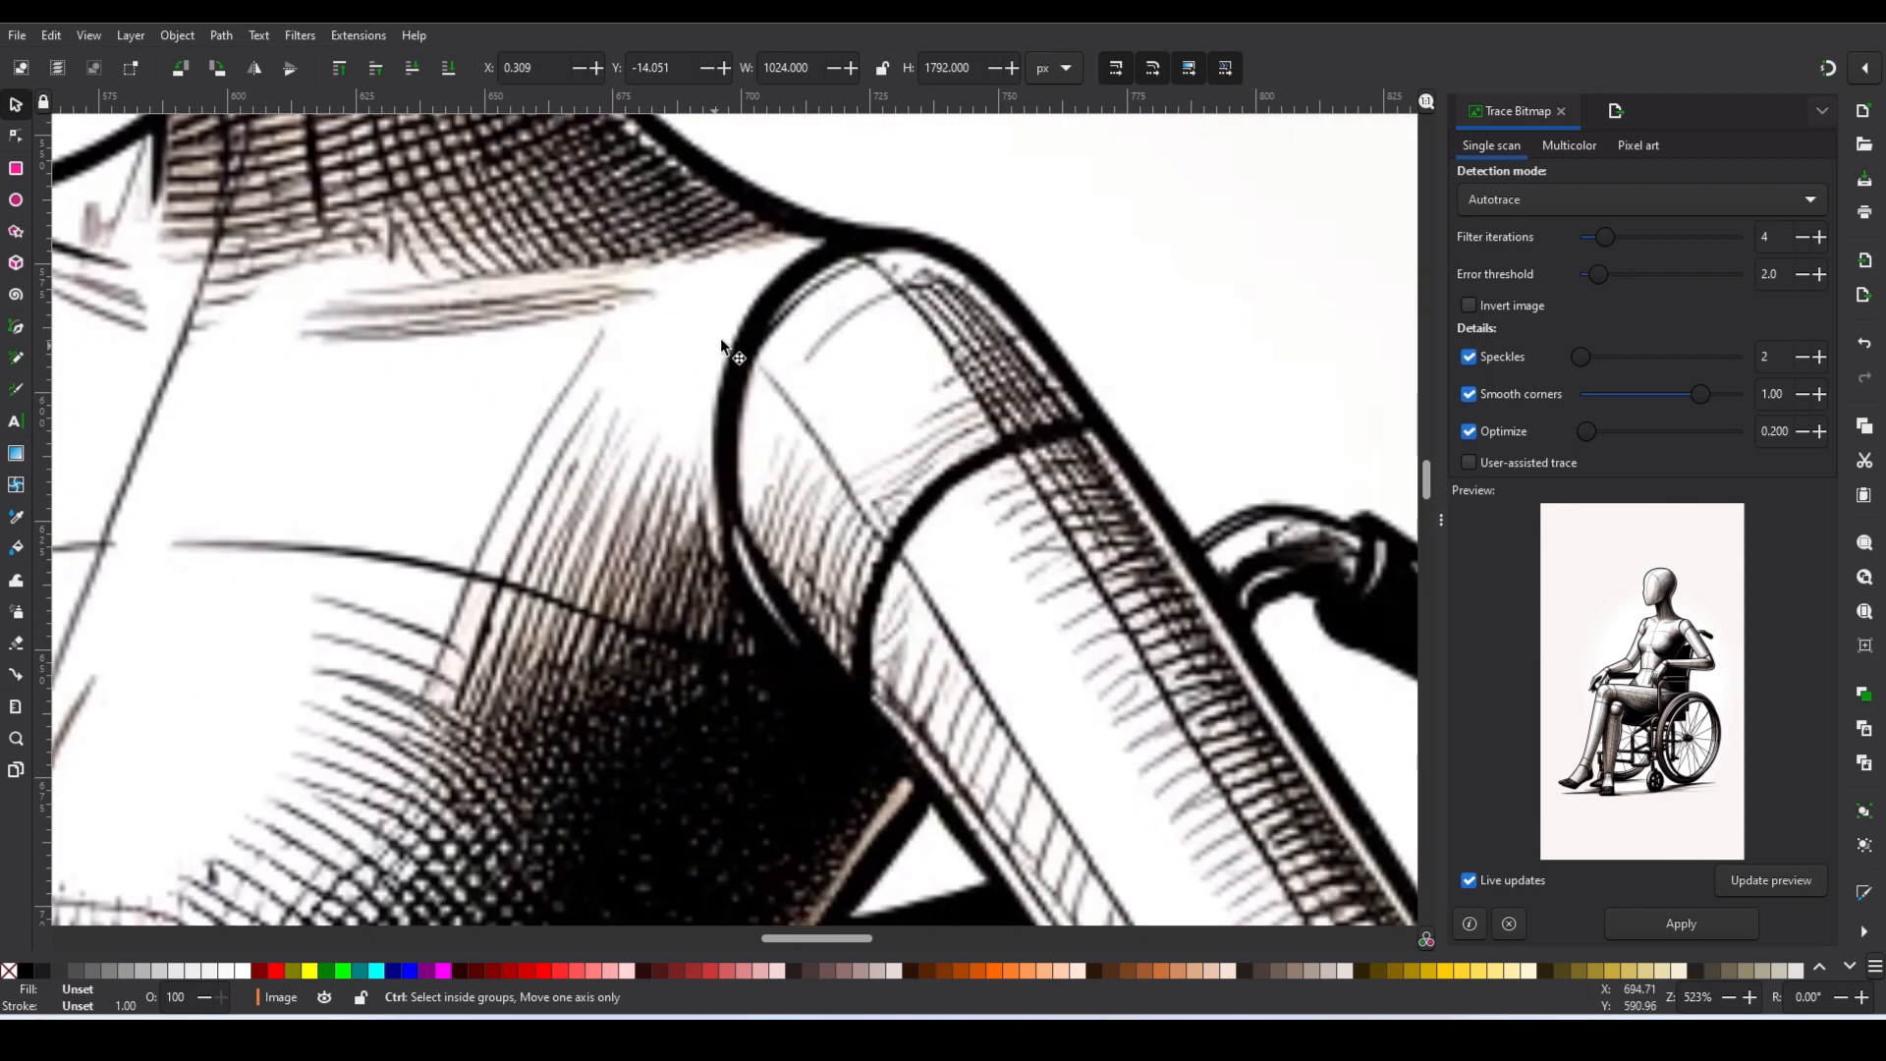
pyautogui.scroll(8, 756, 334)
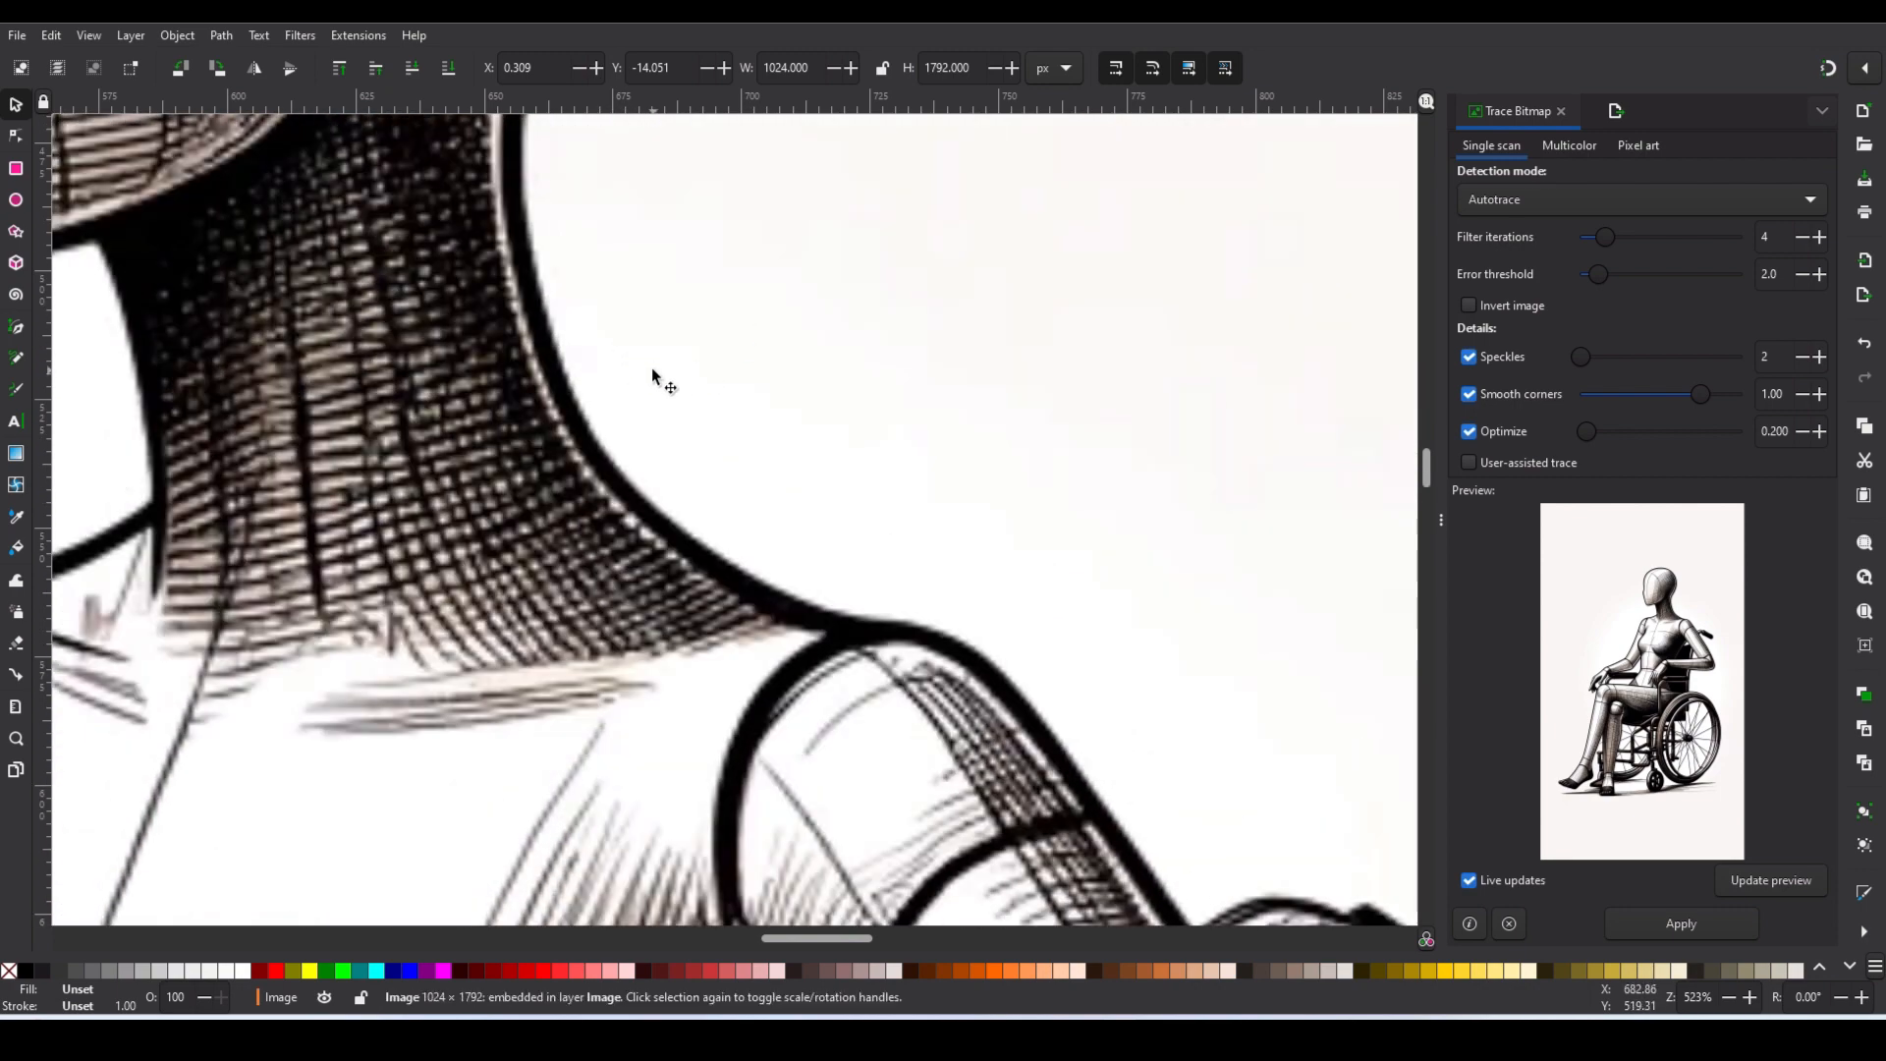
pyautogui.keyDown('ctrl'); pyautogui.scroll(-5, 653, 370); pyautogui.keyUp('ctrl')
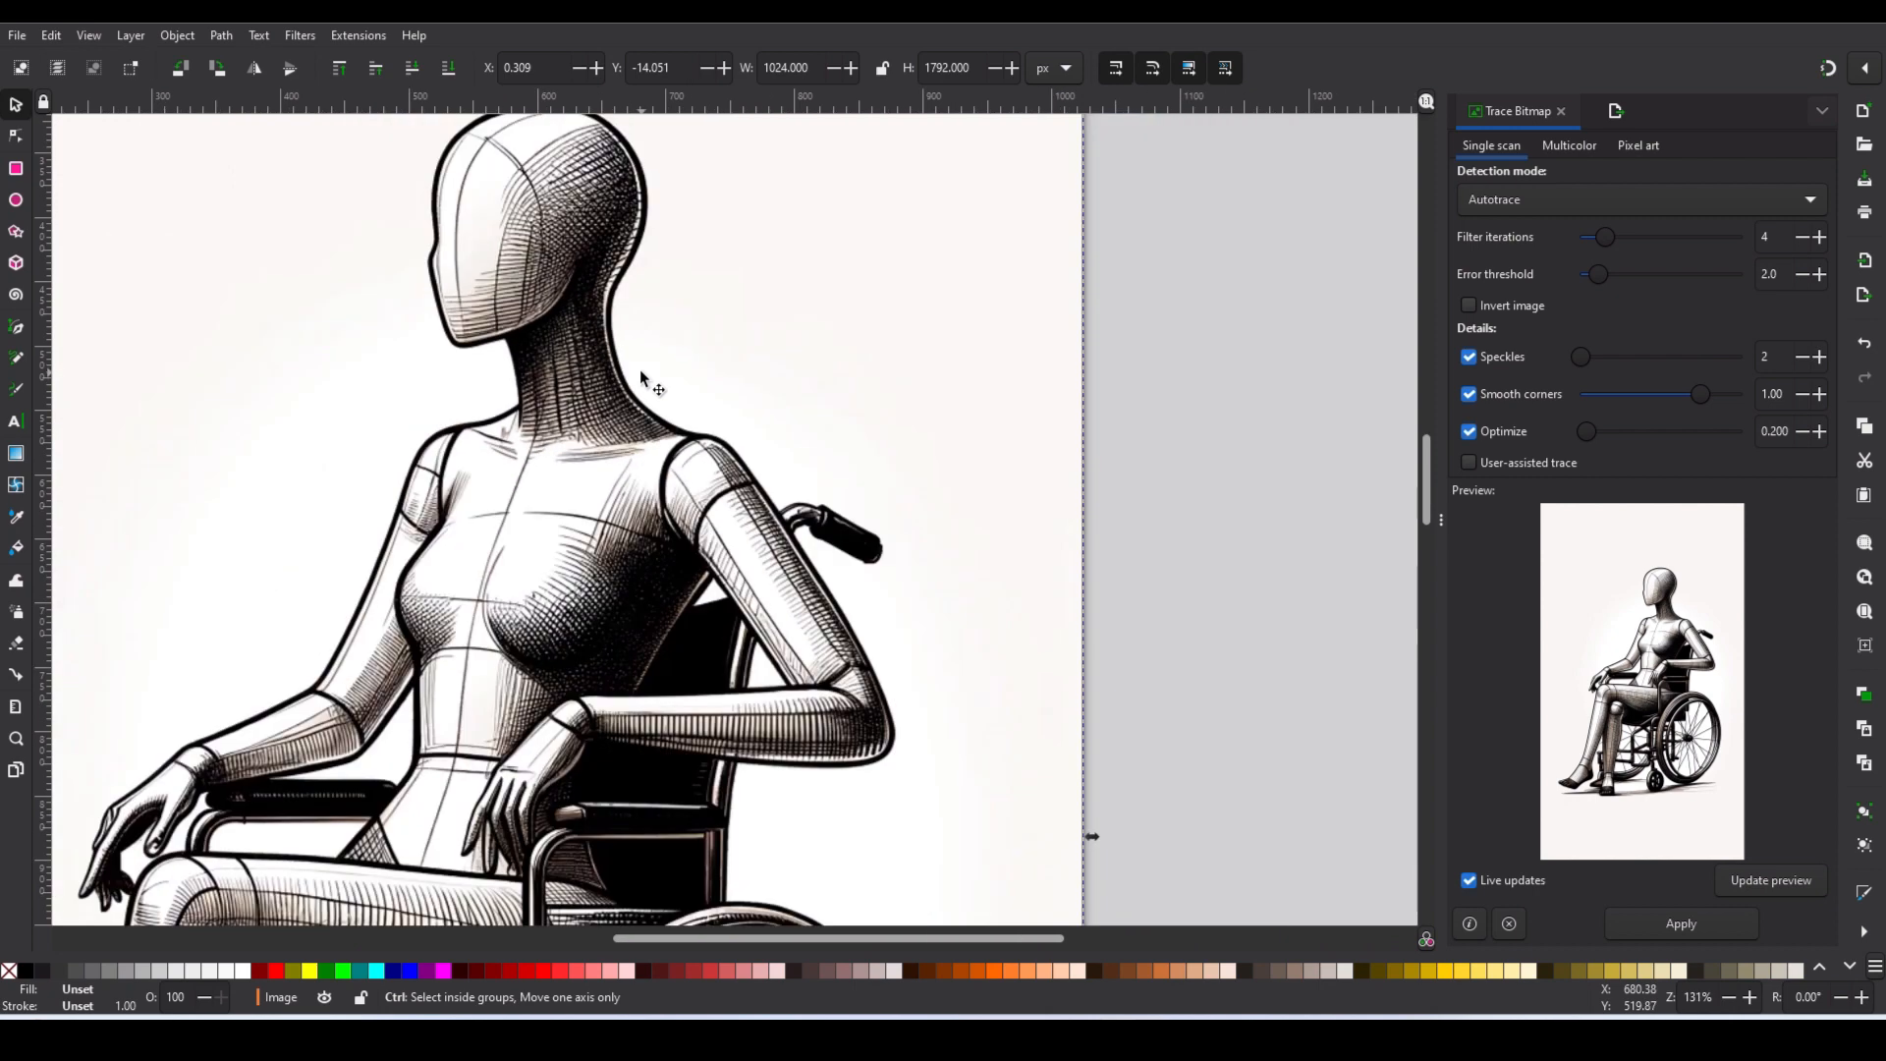
pyautogui.keyDown('ctrl'); pyautogui.scroll(-1, 639, 369); pyautogui.keyUp('ctrl')
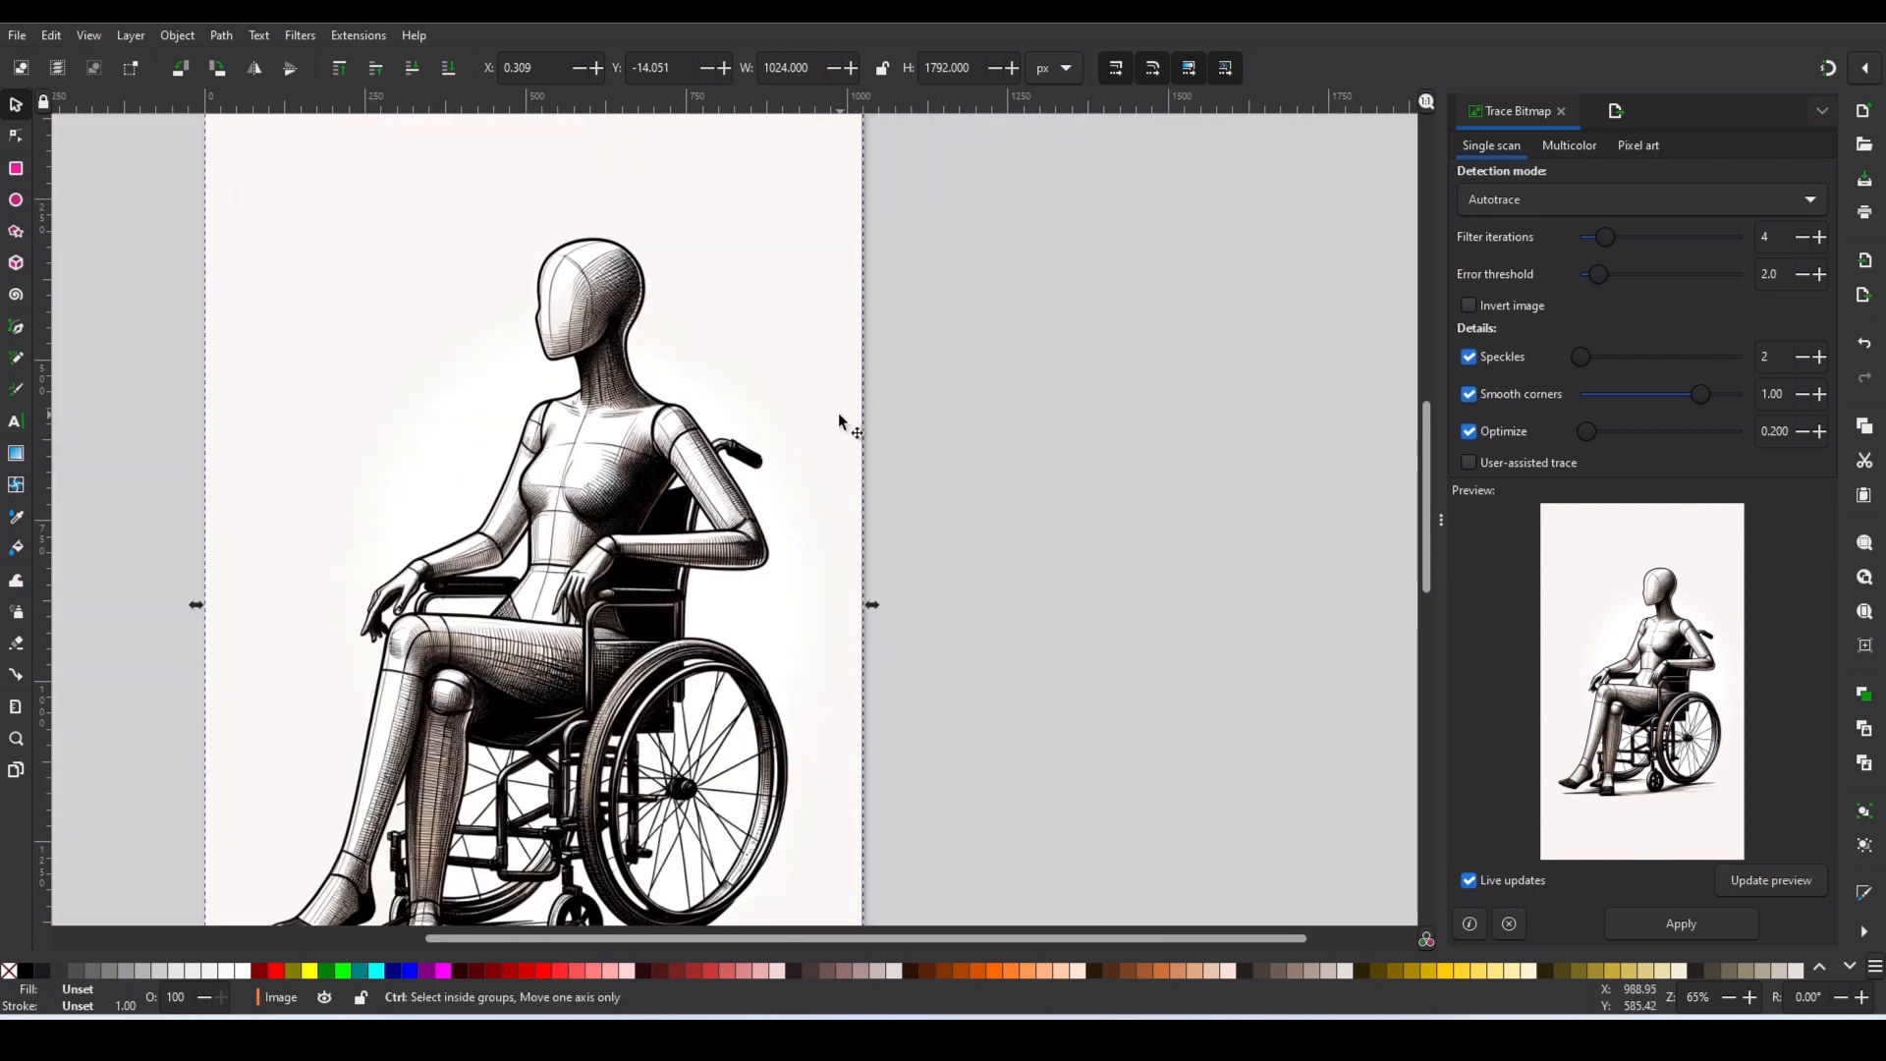
pyautogui.keyDown('ctrl'); pyautogui.scroll(-1, 839, 413); pyautogui.keyUp('ctrl')
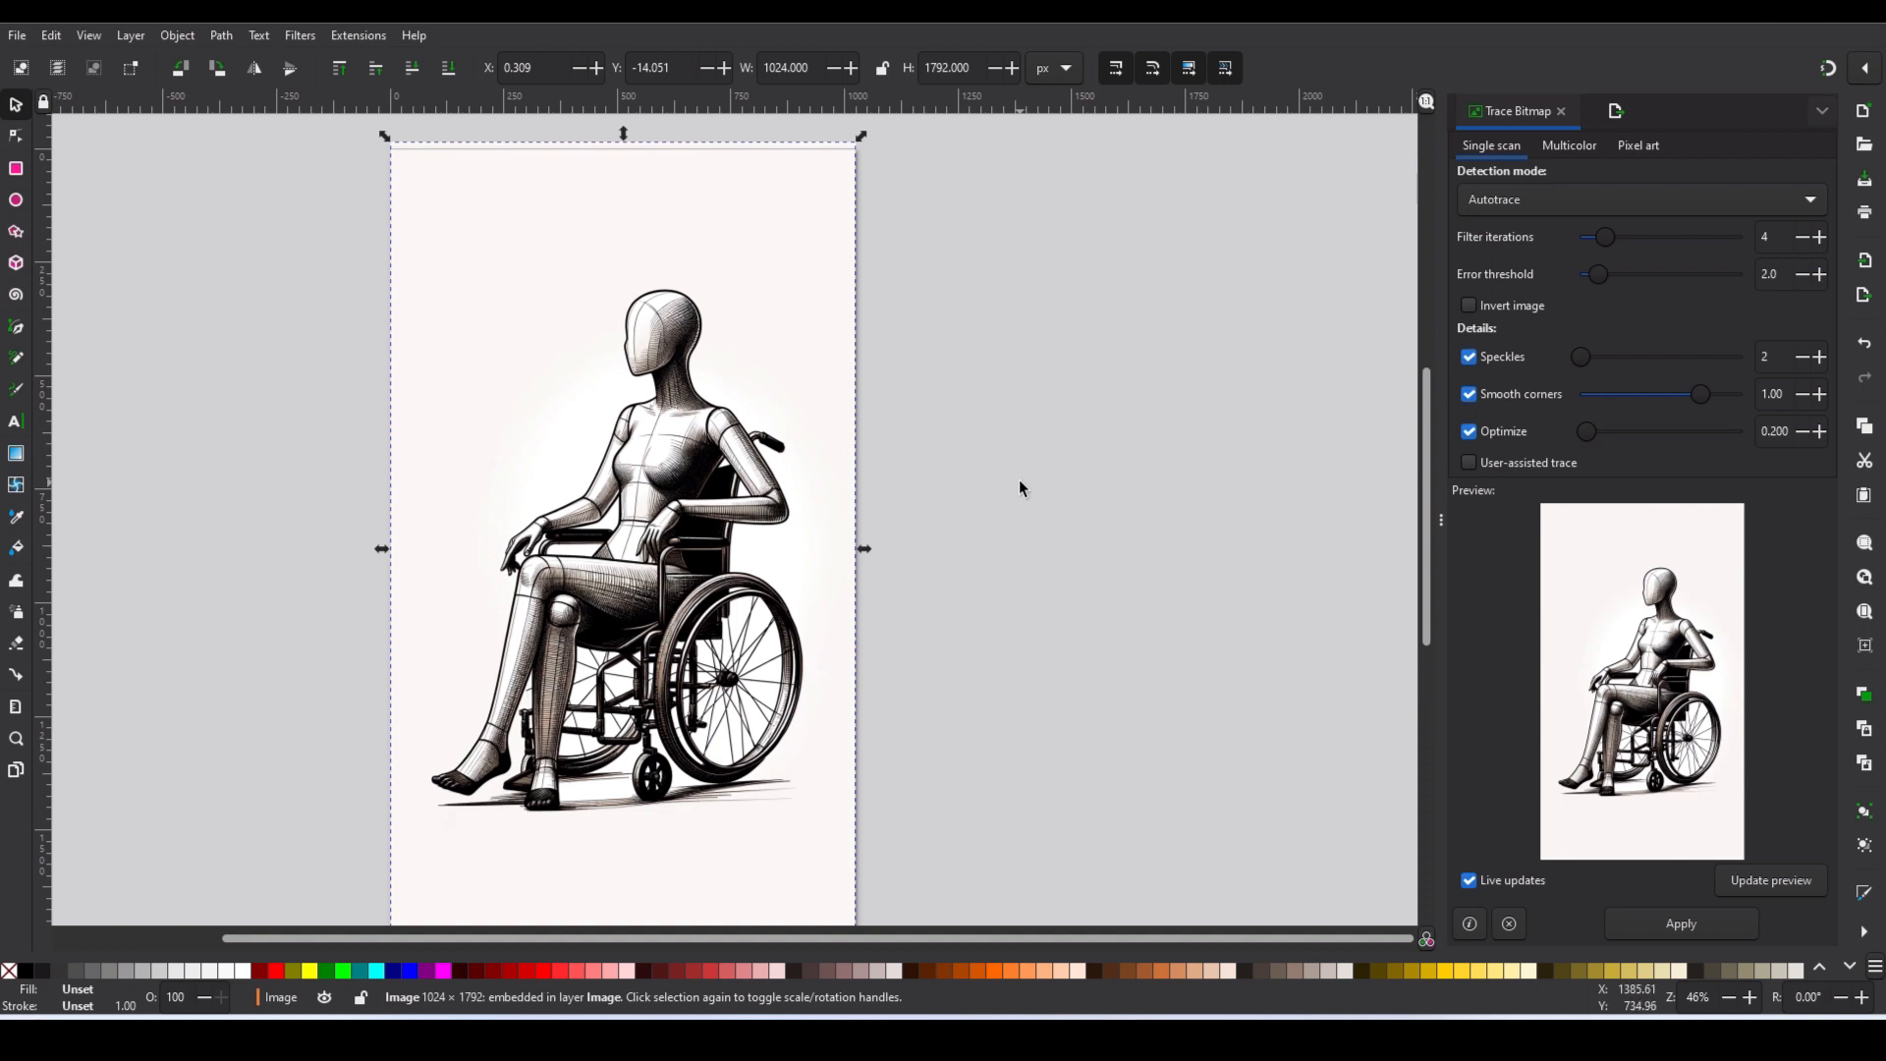
# Compare the Trace Bitmap previews for Color quantization, Brightness cutoff and Edge detection, and return the detection mode to Autotrace.
pyautogui.click(224, 36)
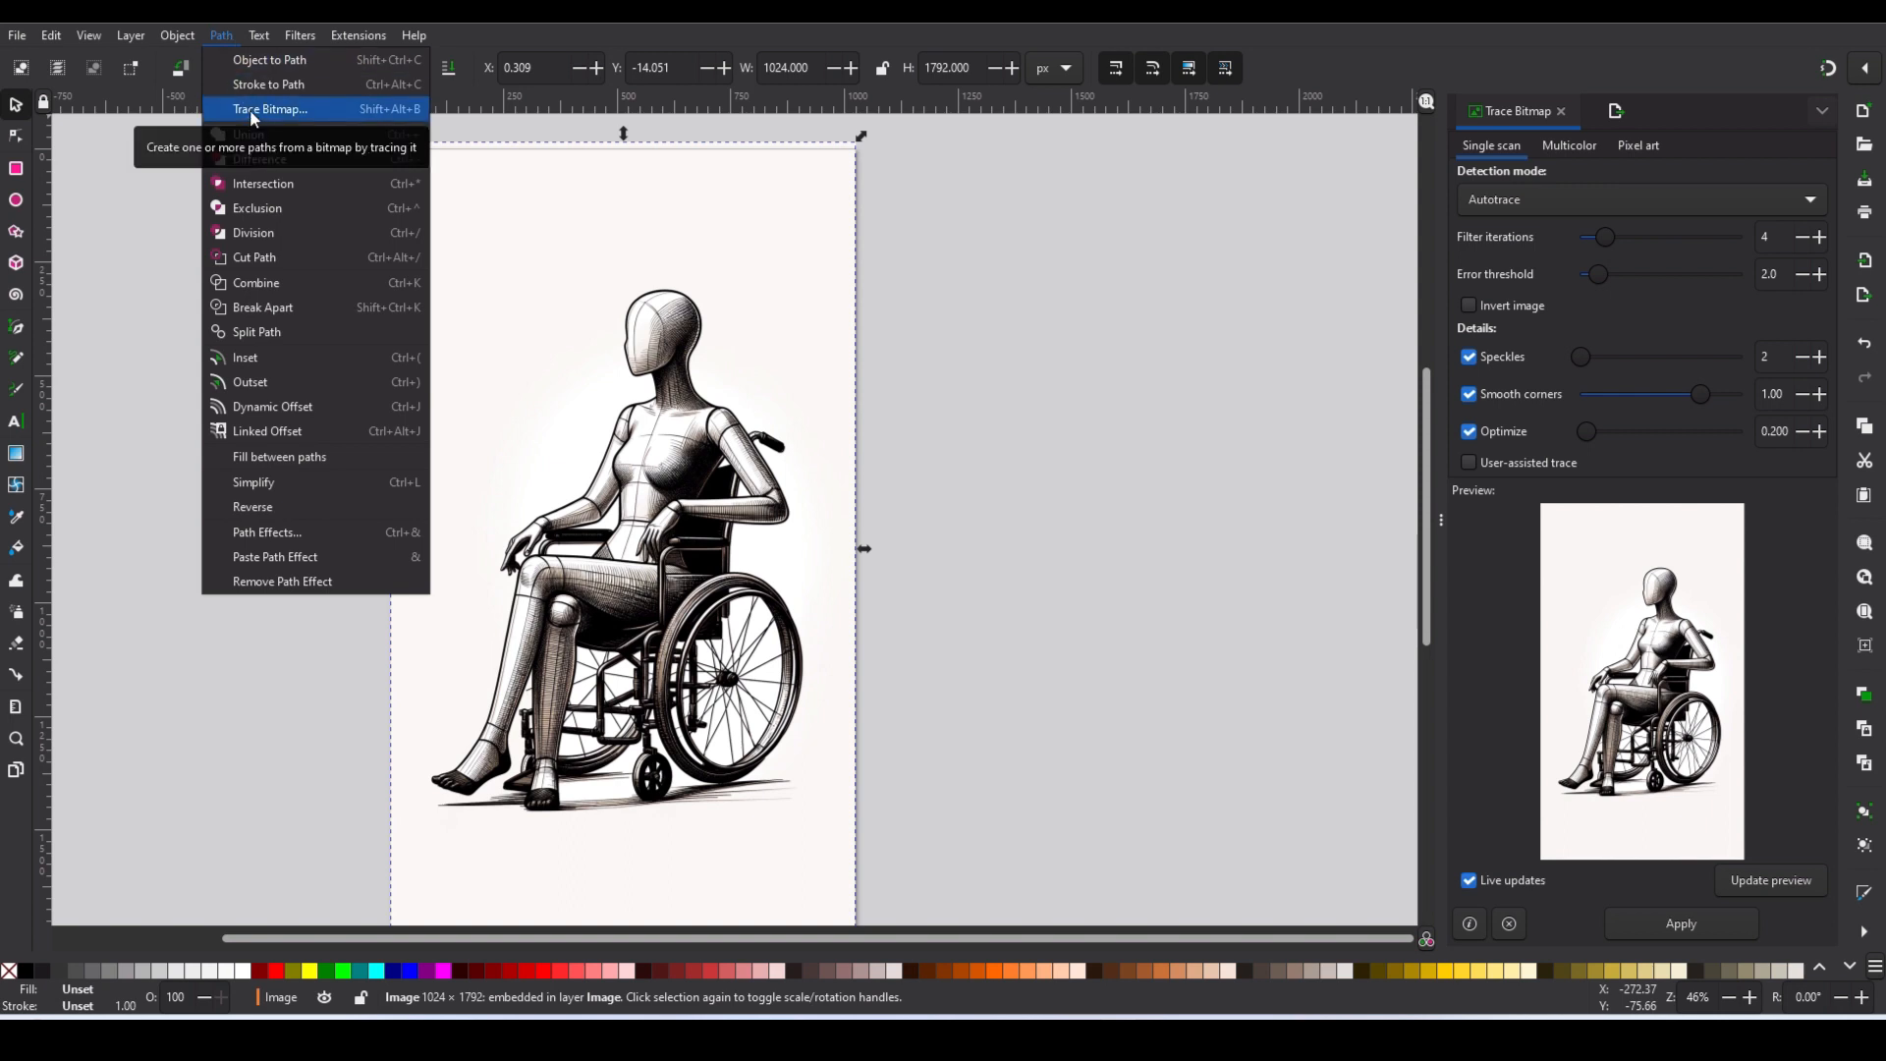
pyautogui.click(1265, 247)
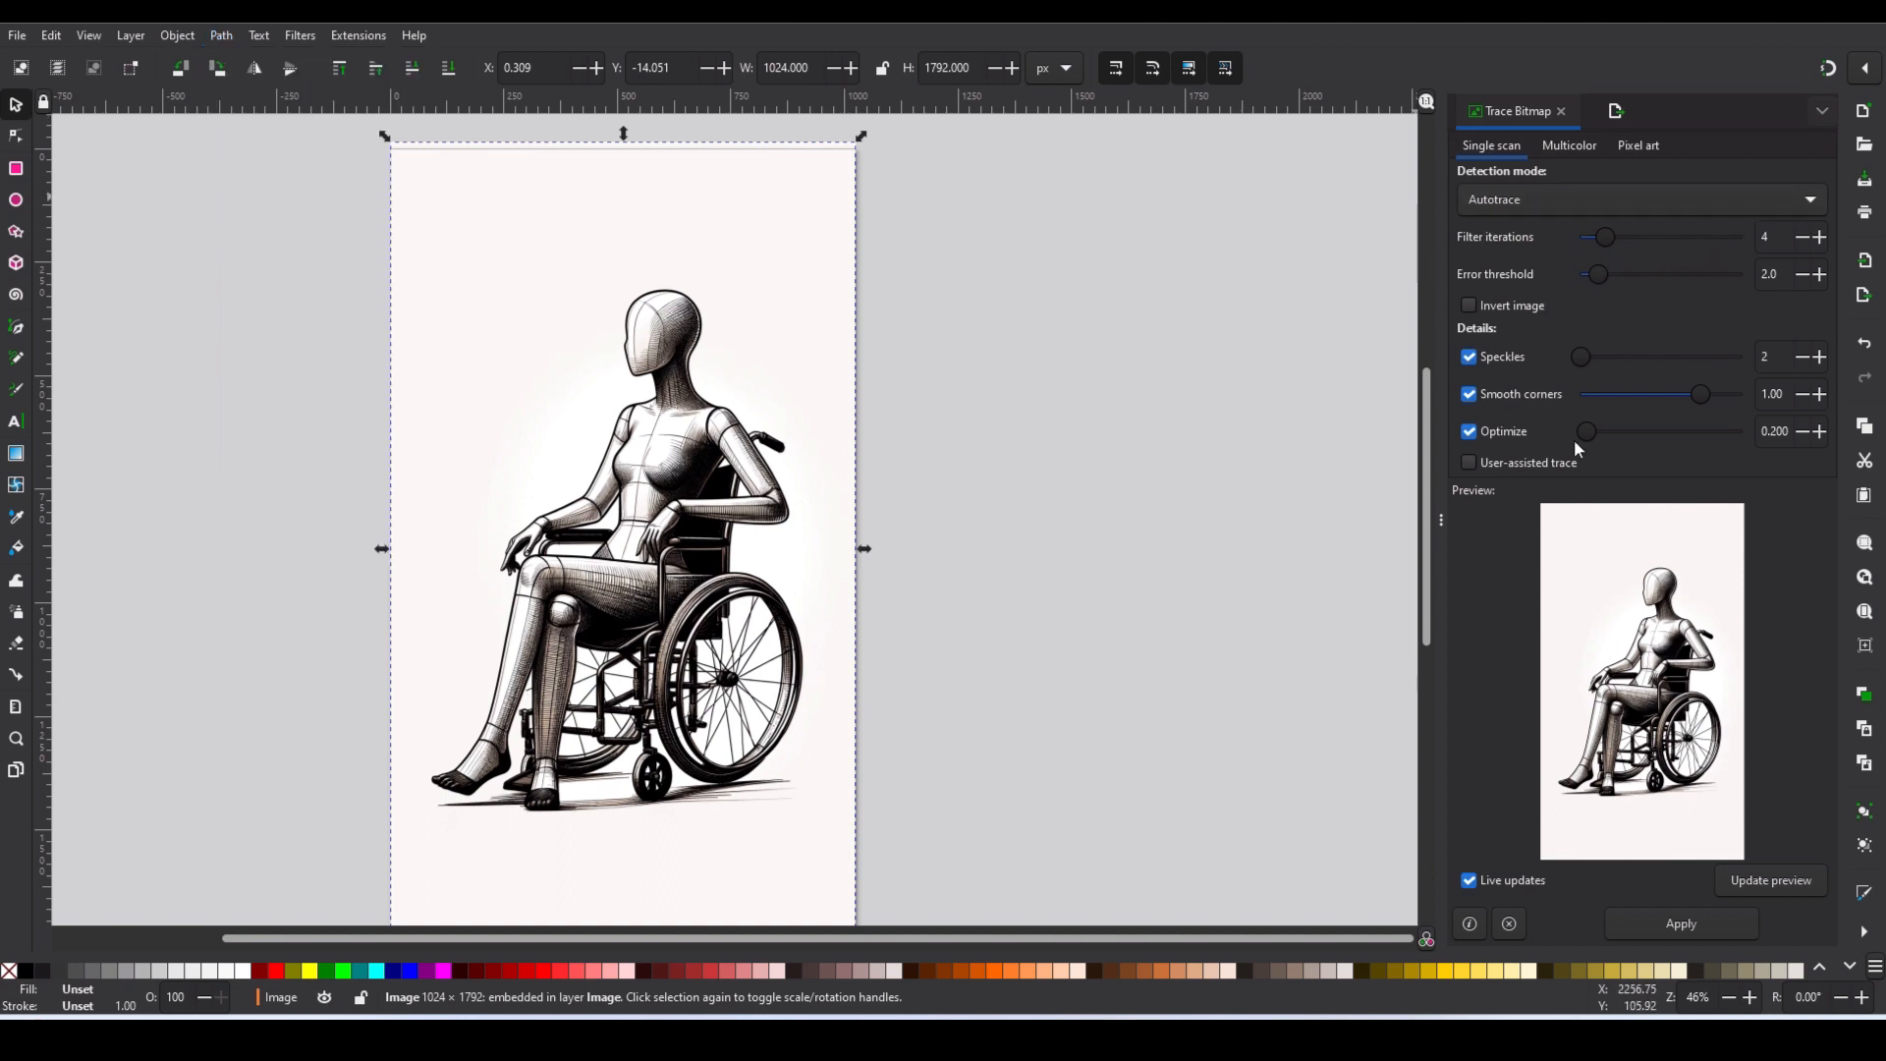
pyautogui.click(1562, 203)
pyautogui.click(1488, 204)
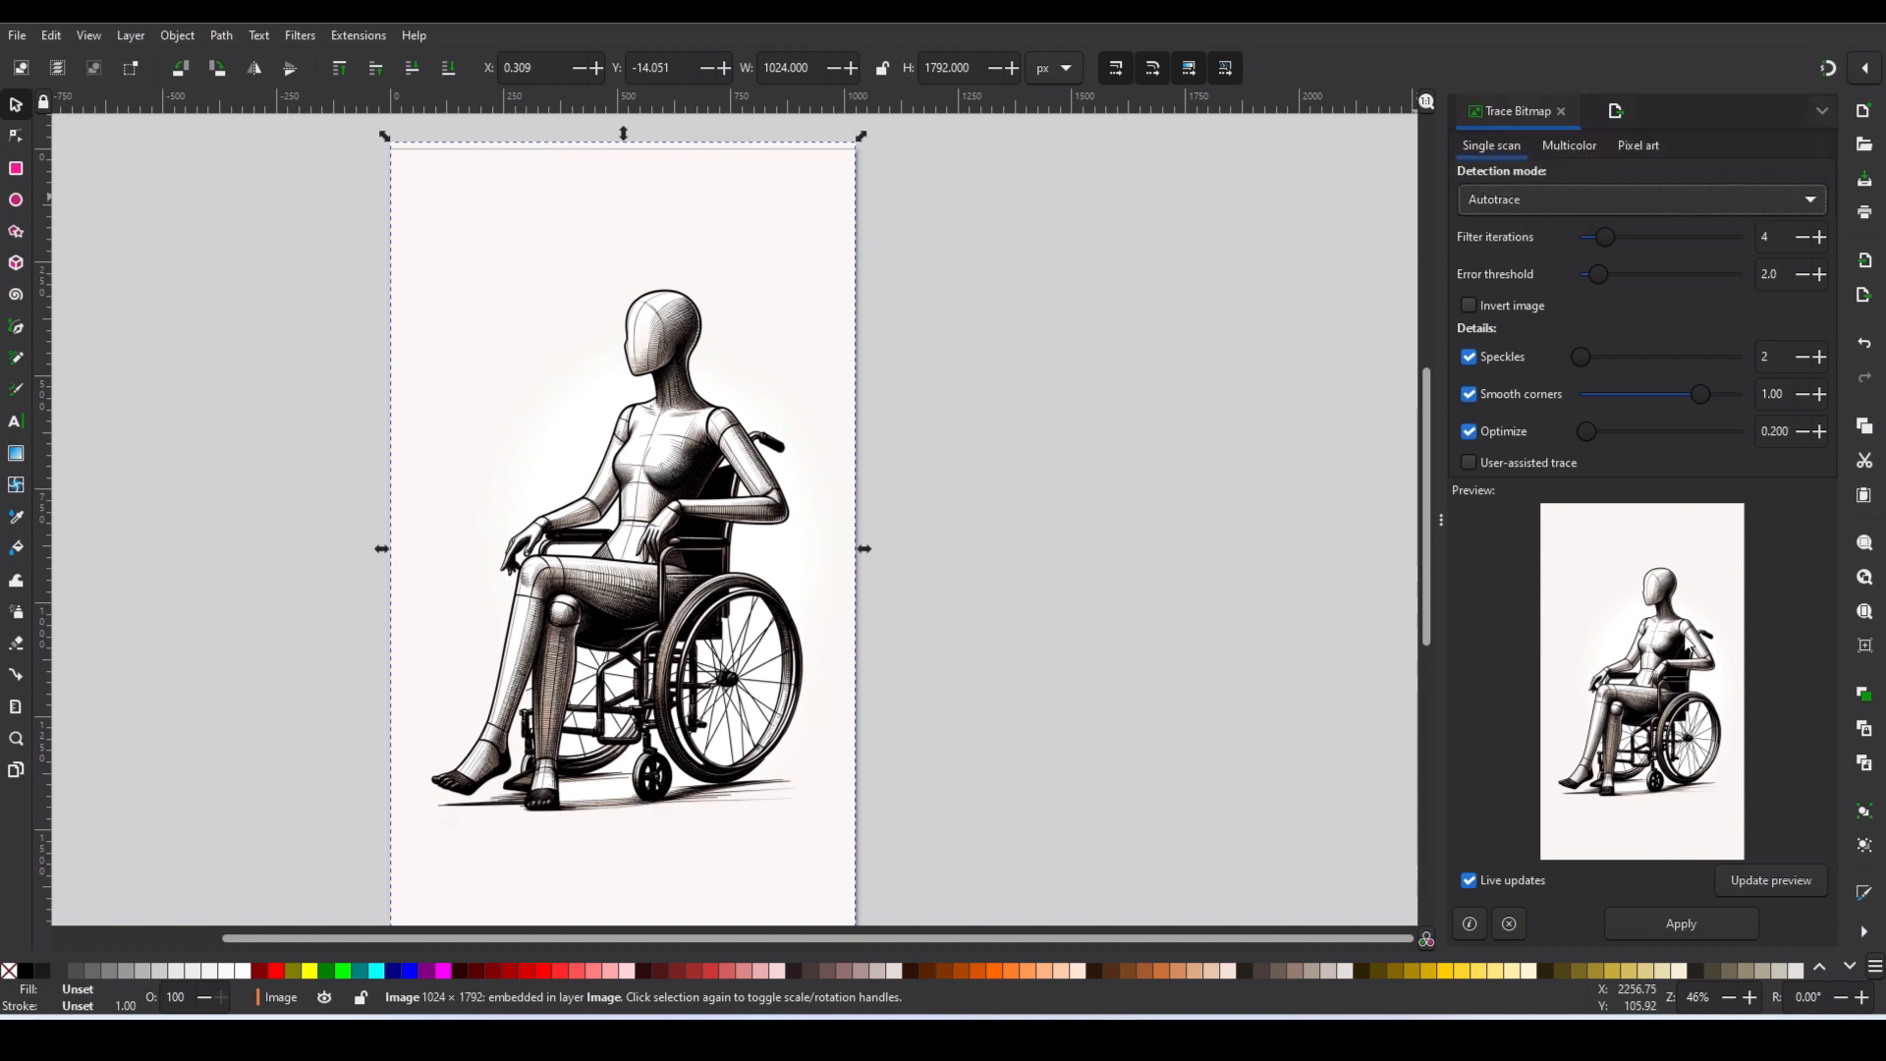
pyautogui.click(1531, 203)
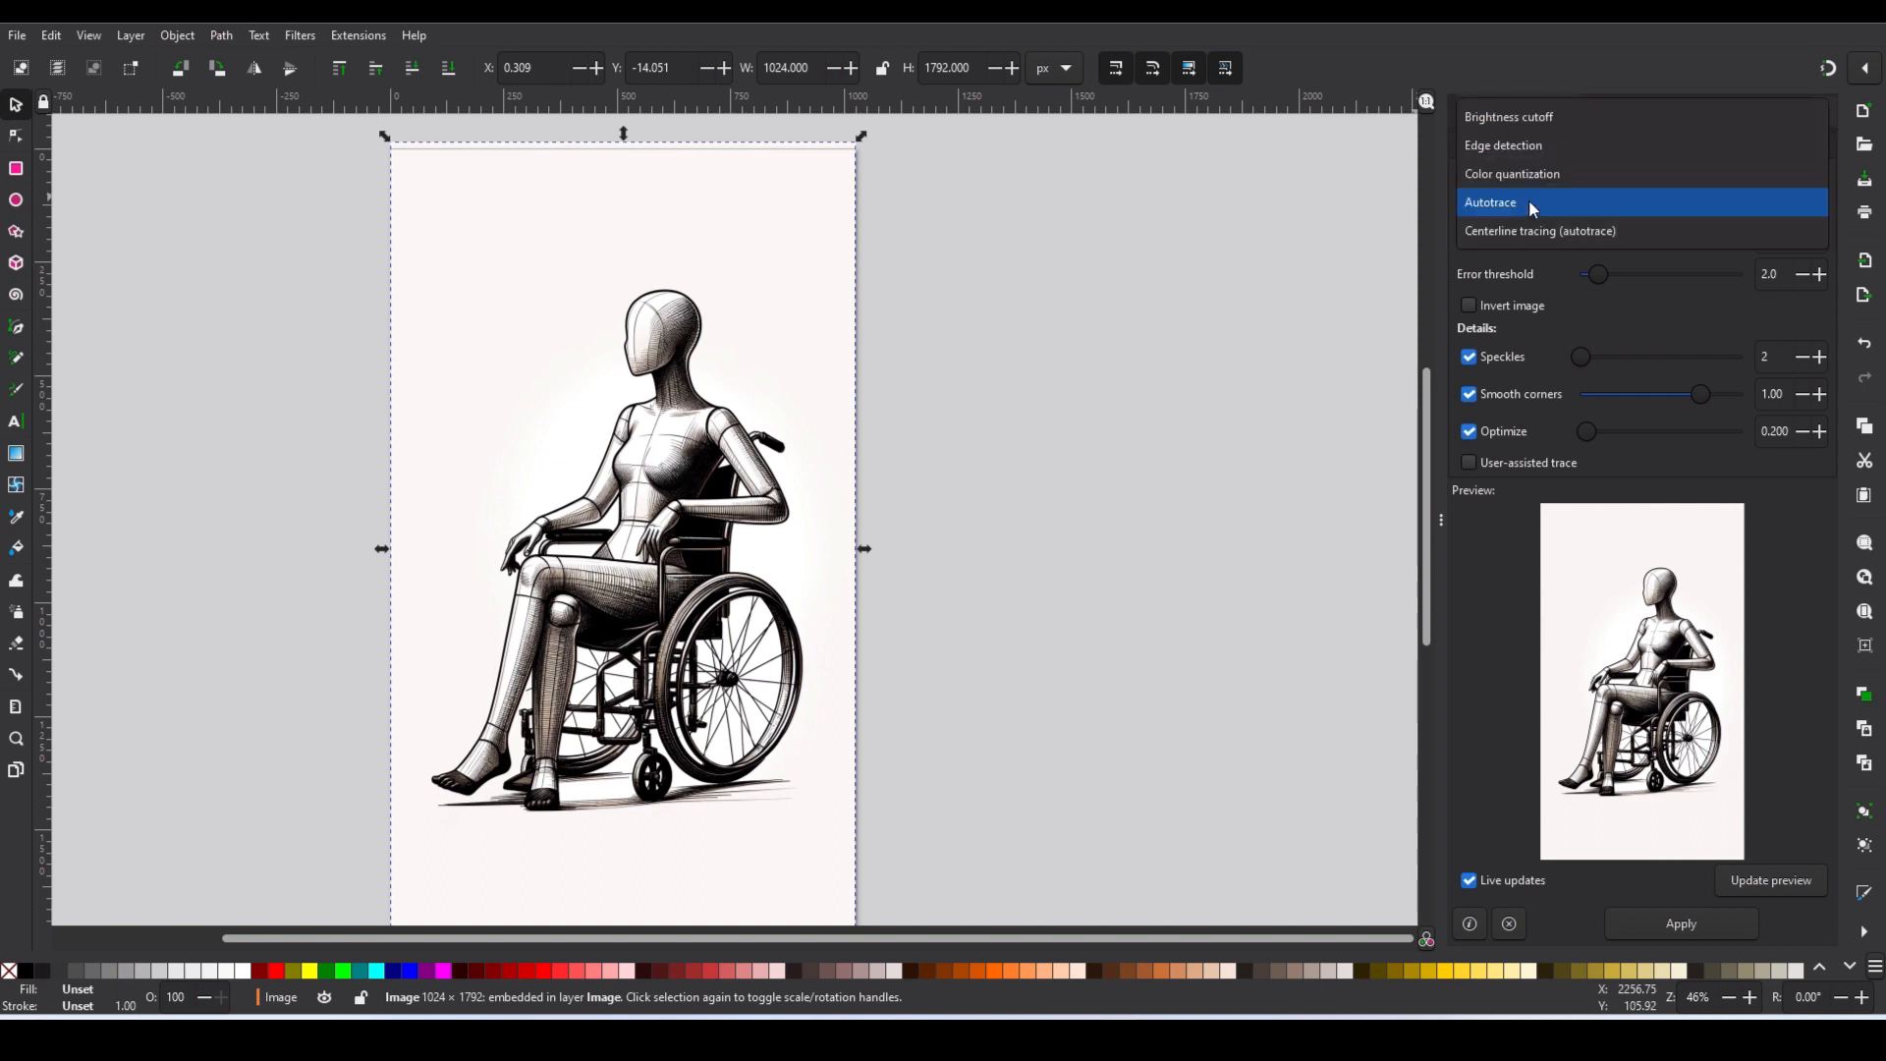
pyautogui.click(1510, 174)
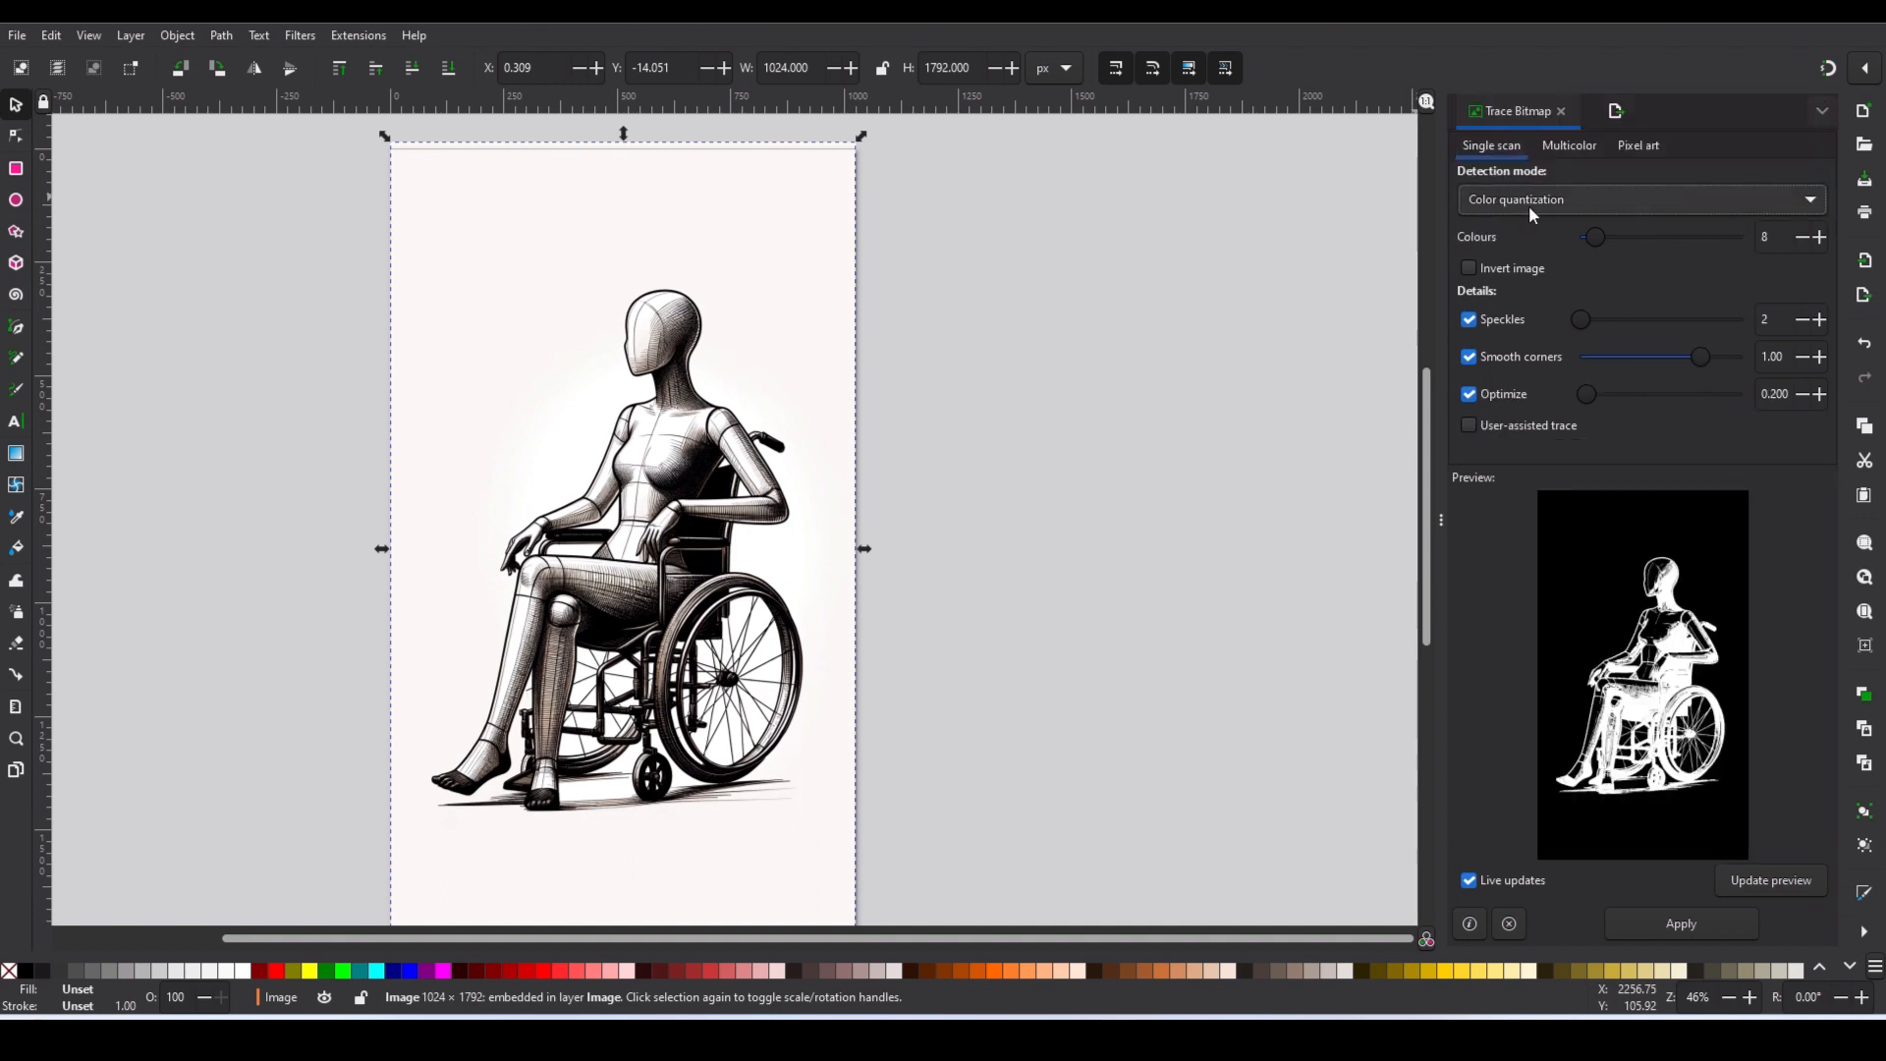
pyautogui.click(1529, 202)
pyautogui.click(1511, 146)
pyautogui.click(1527, 202)
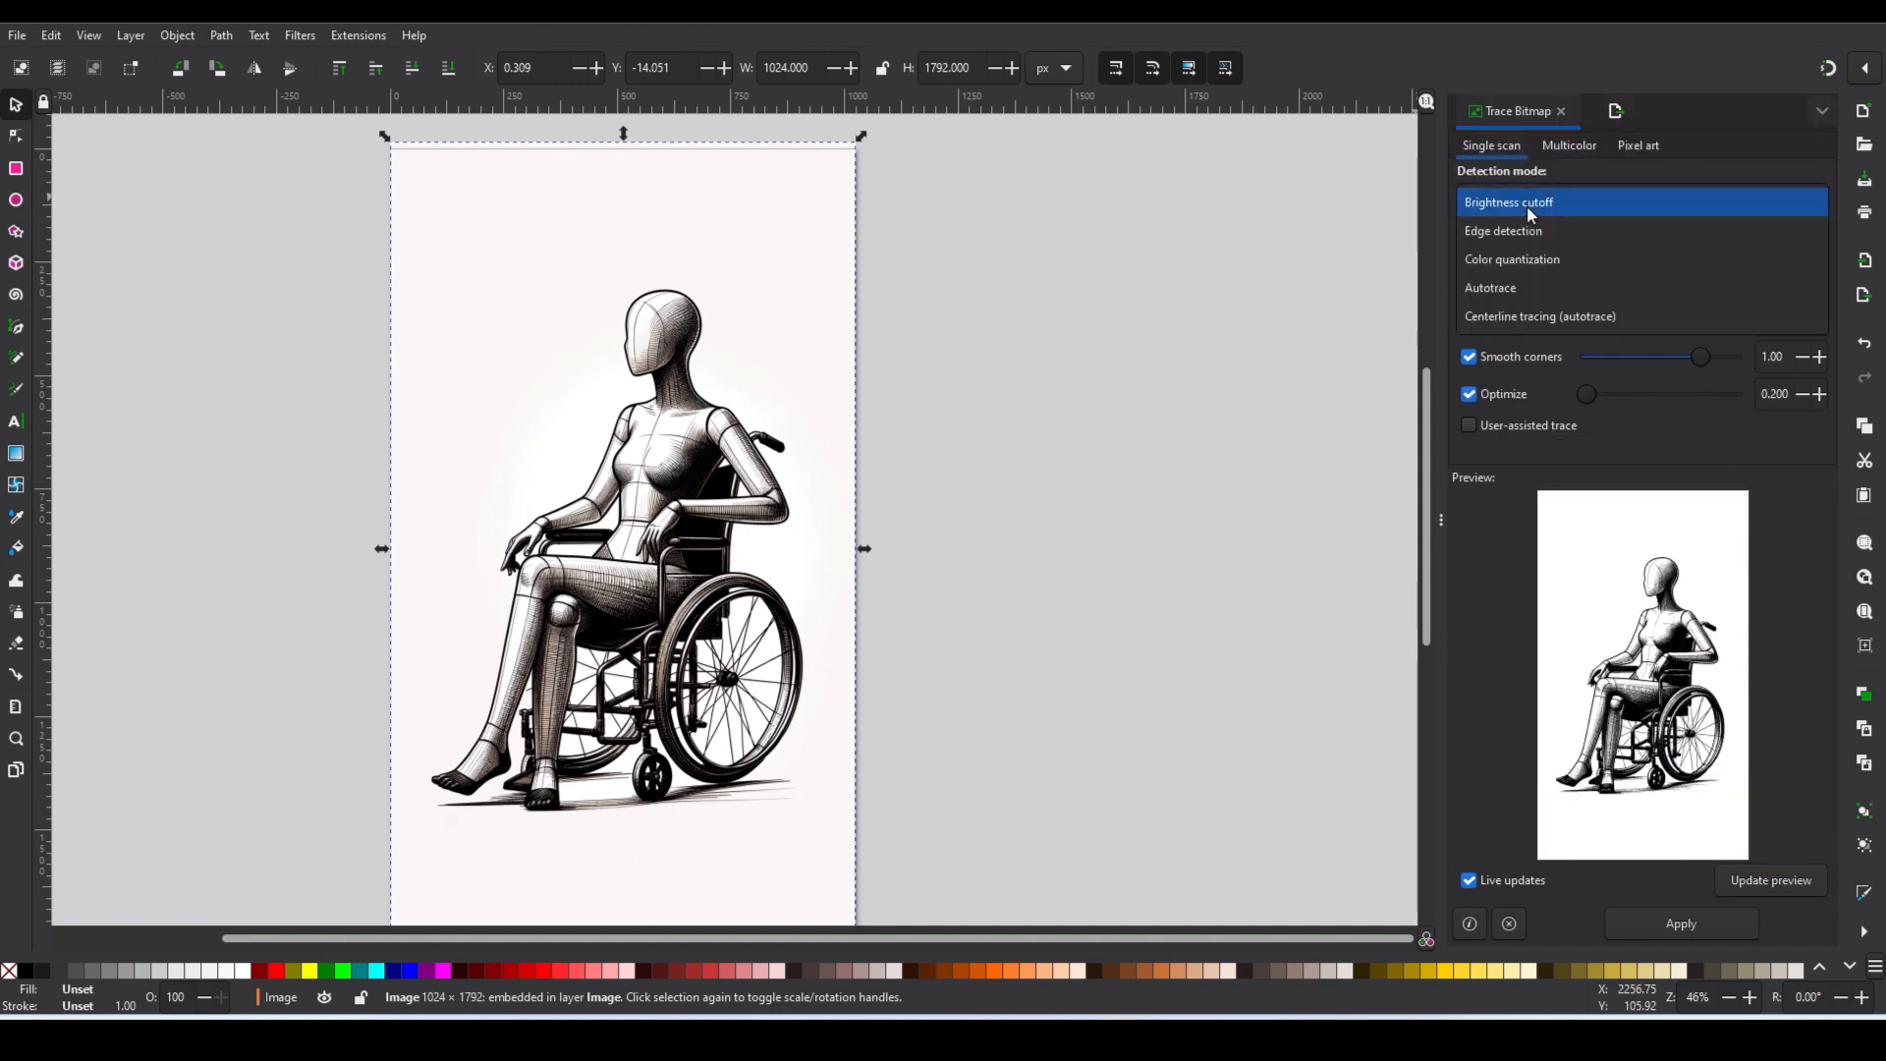
pyautogui.click(1525, 248)
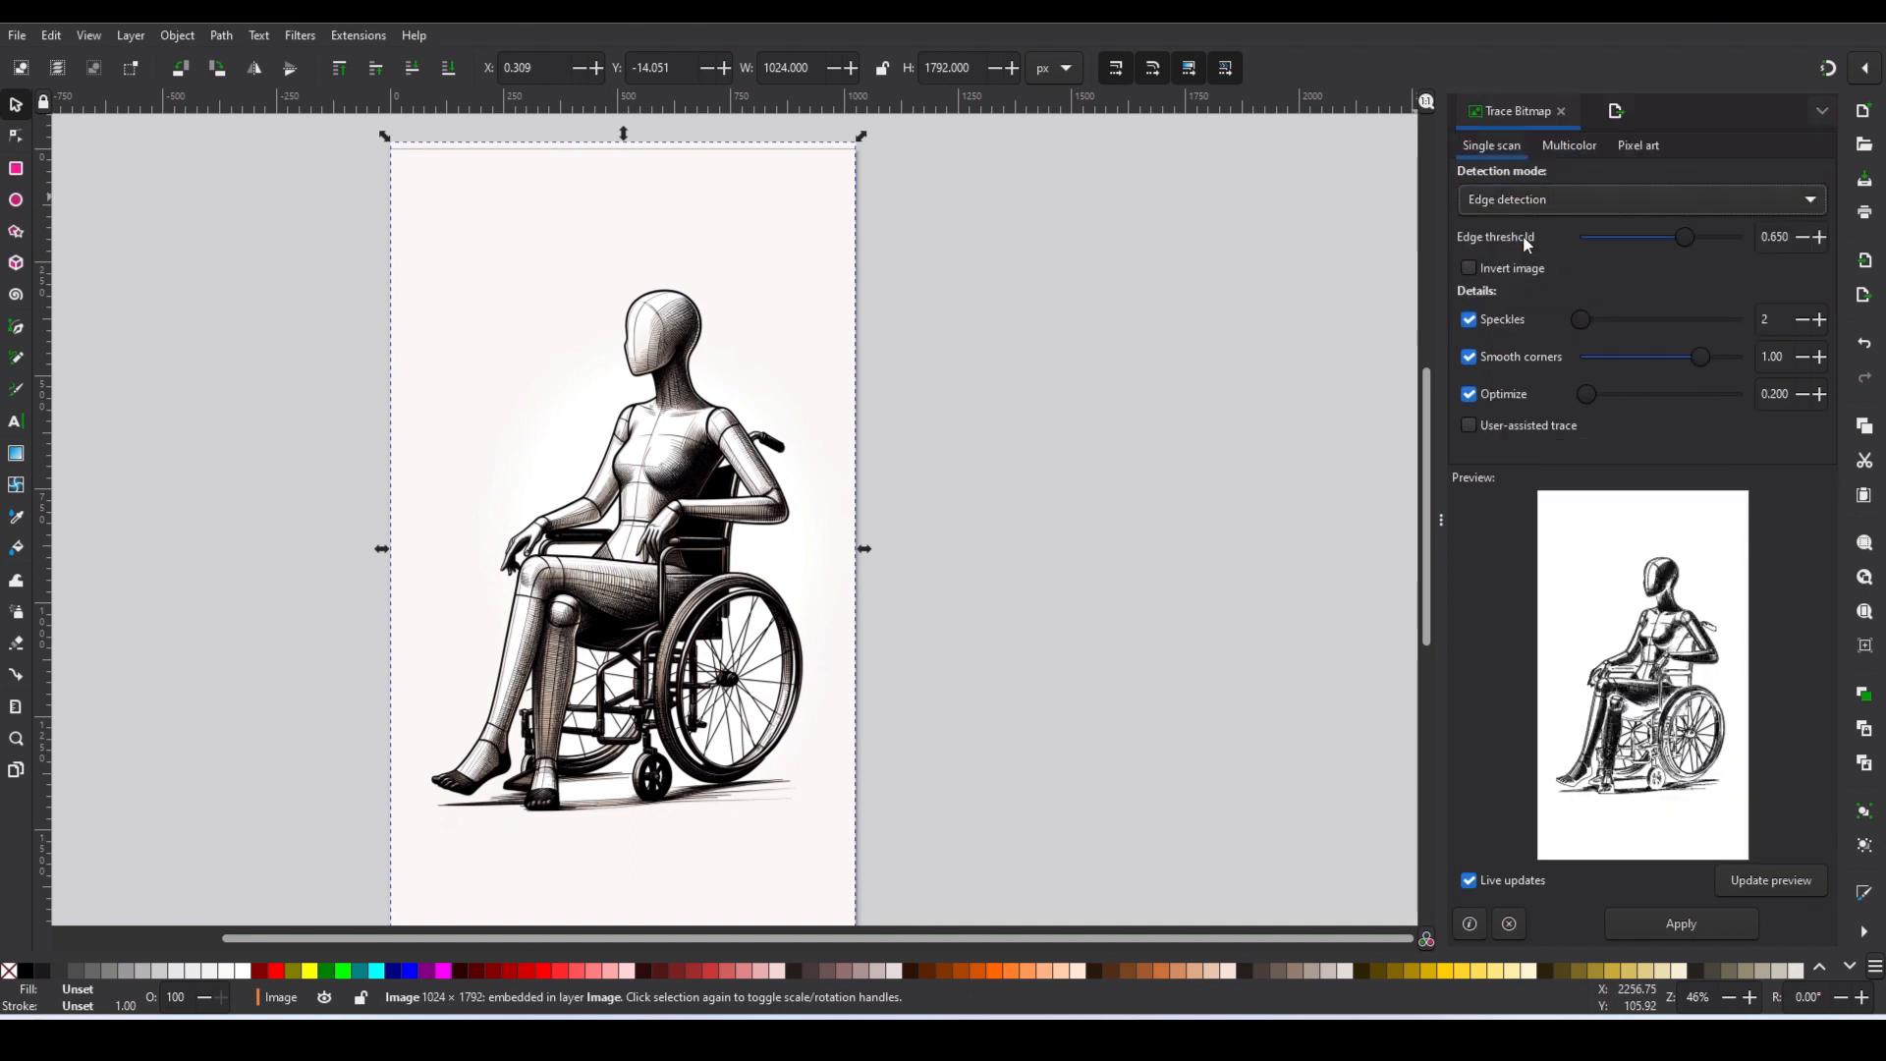
pyautogui.click(1564, 198)
pyautogui.press('Escape')
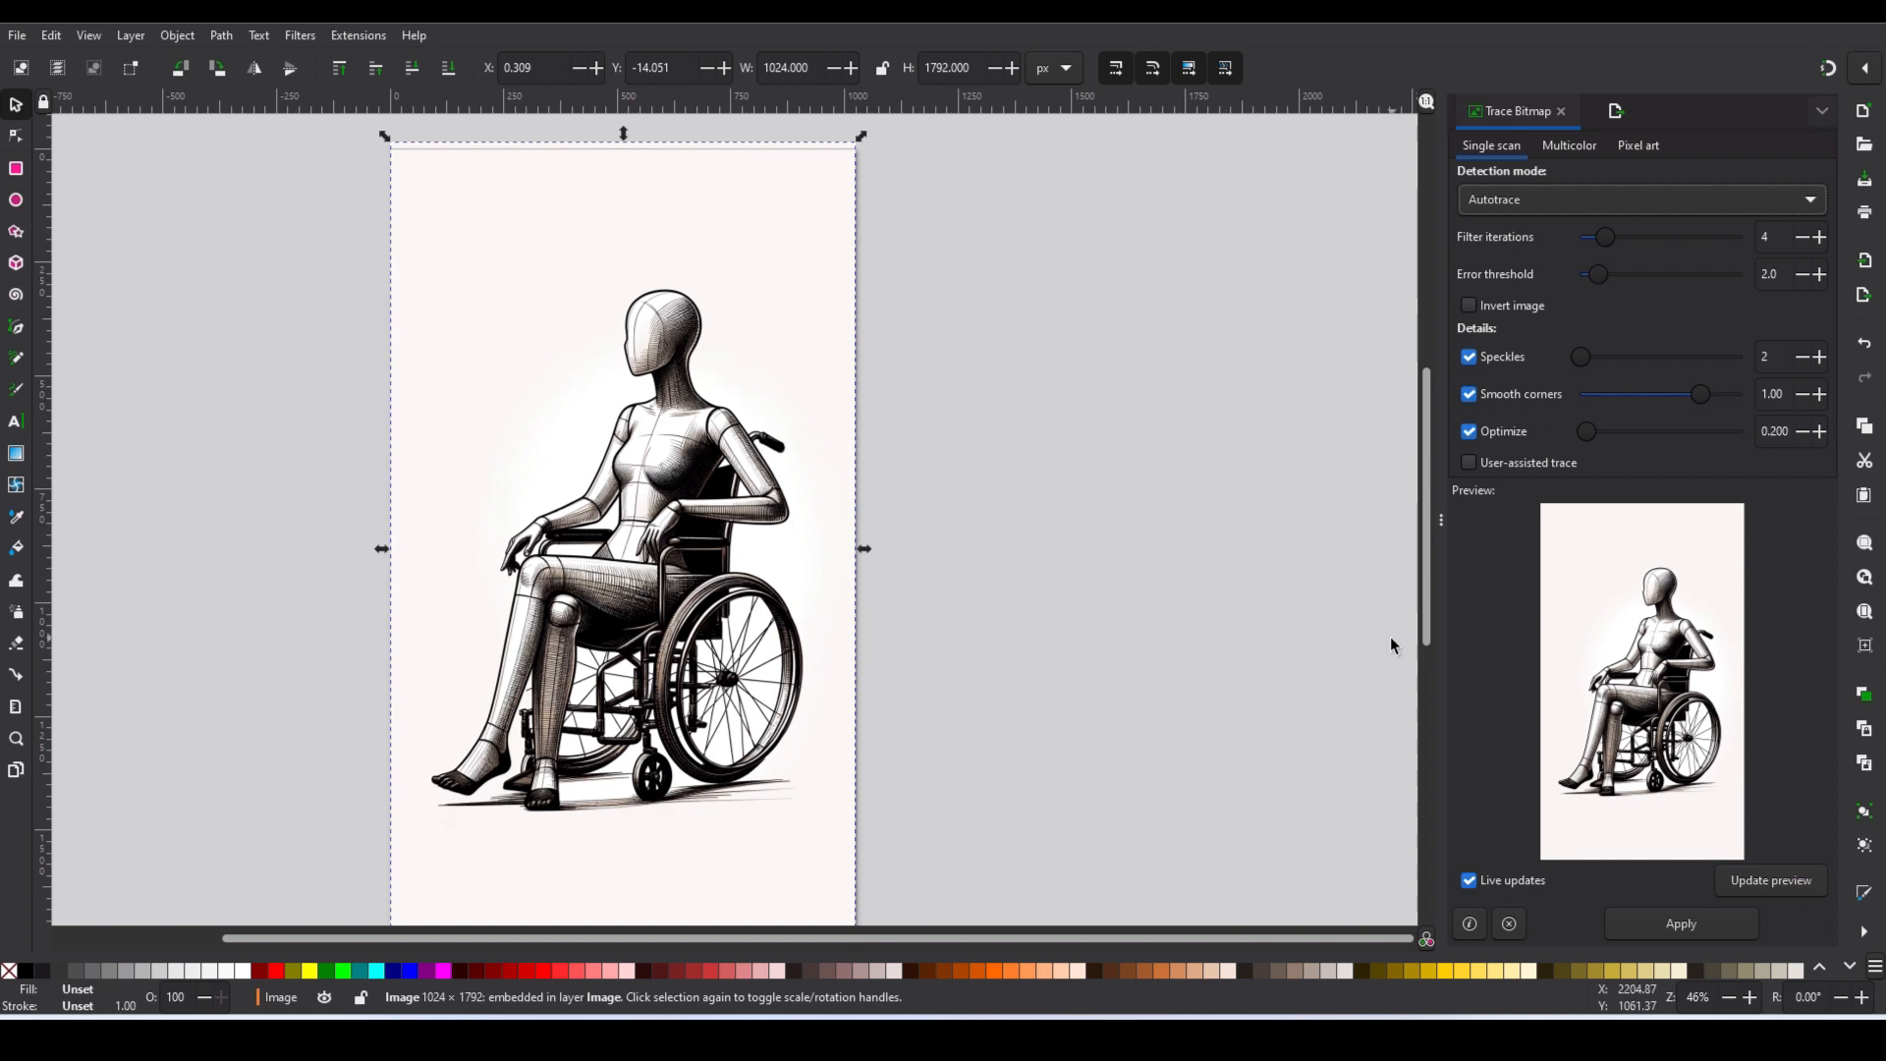
# Trace the wheelchair mannequin image with Autotrace and delete the original bitmap behind the tracing.
pyautogui.click(1694, 923)
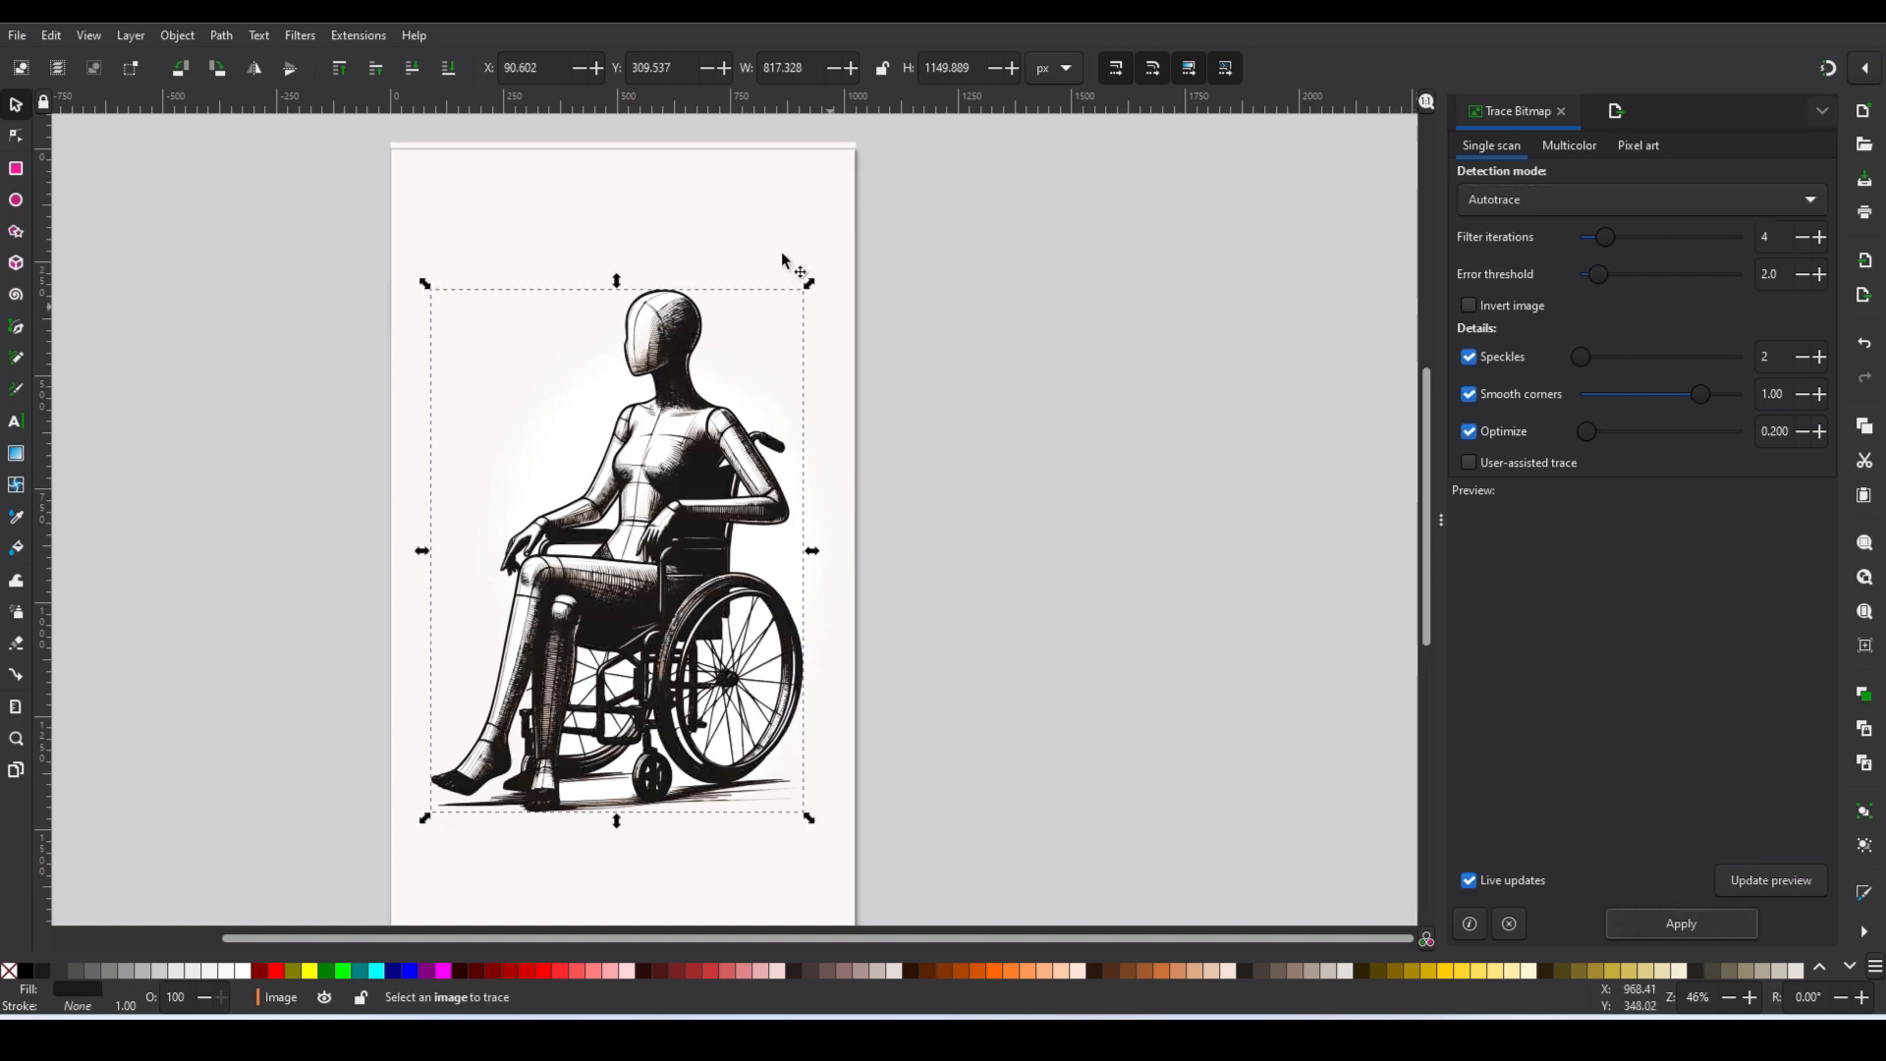
pyautogui.click(750, 202)
pyautogui.press('Delete')
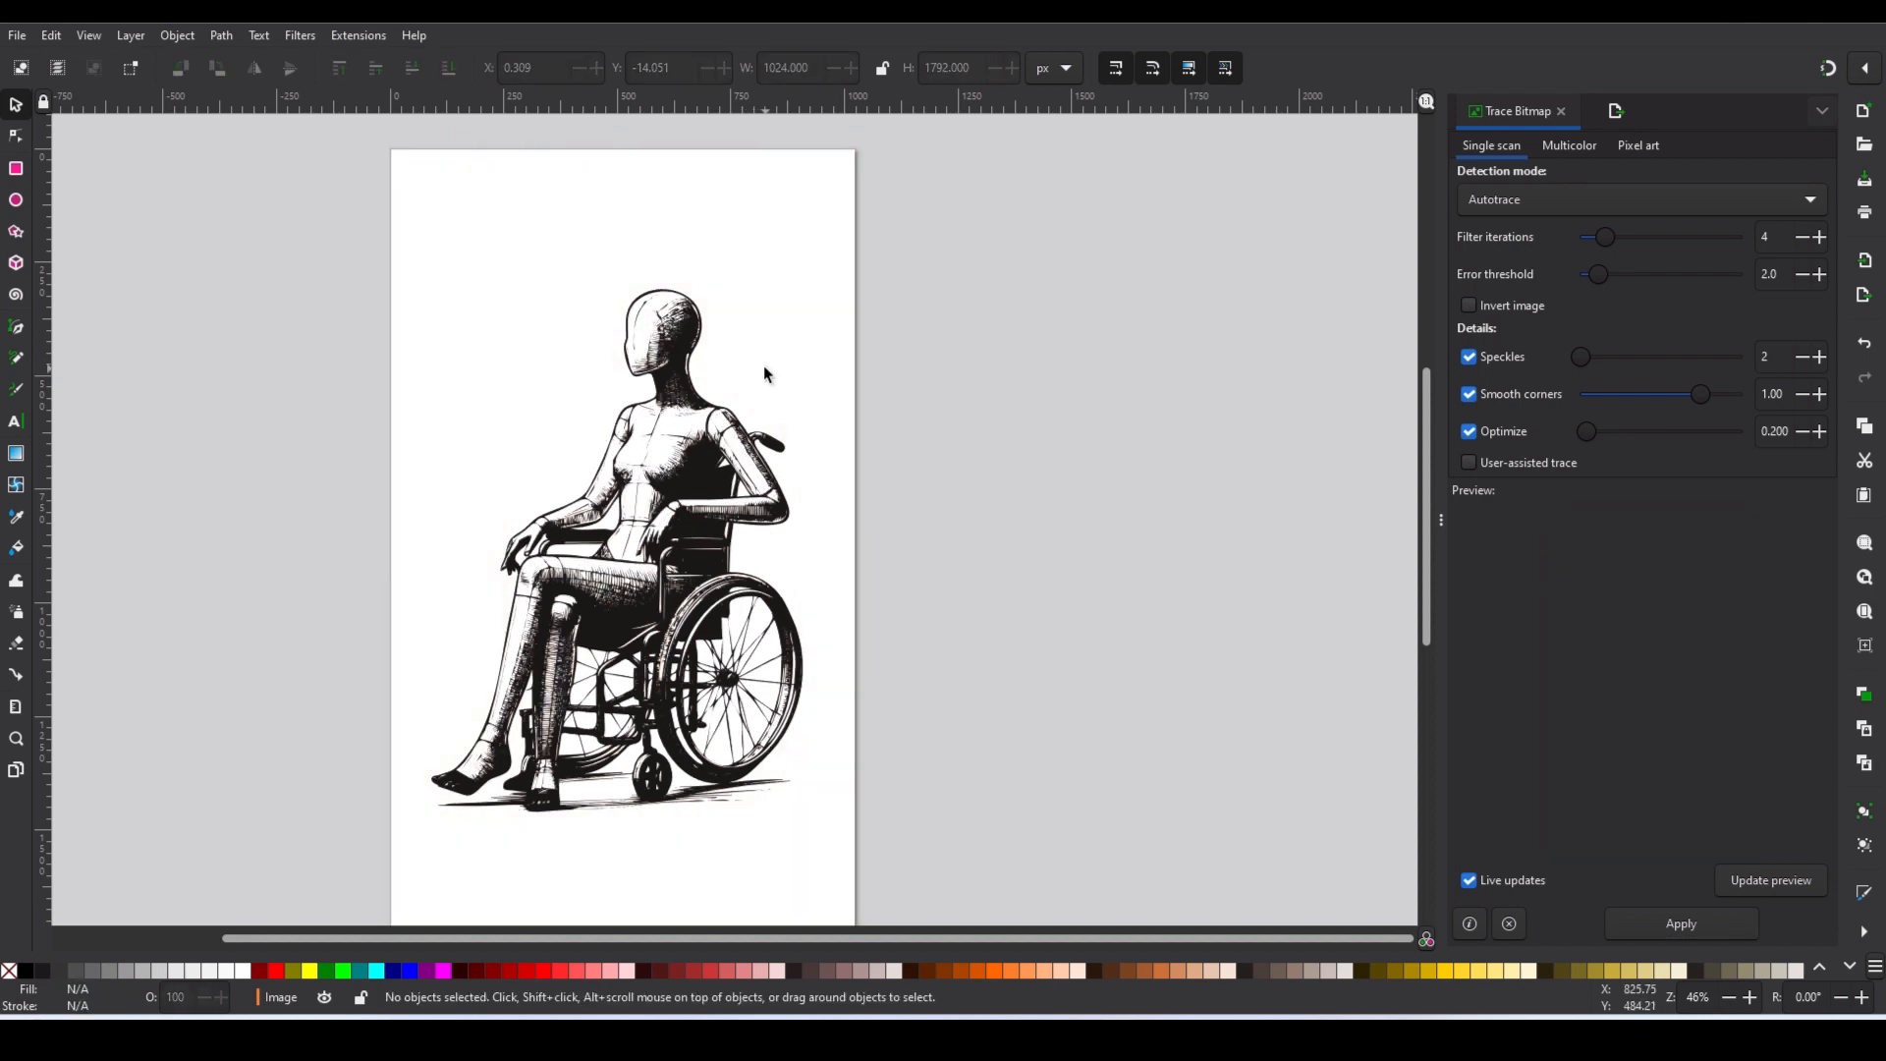
# Export the traced mannequin as an Inkscape SVG, changing the end of the file name to "clothes over it10".
pyautogui.click(735, 469)
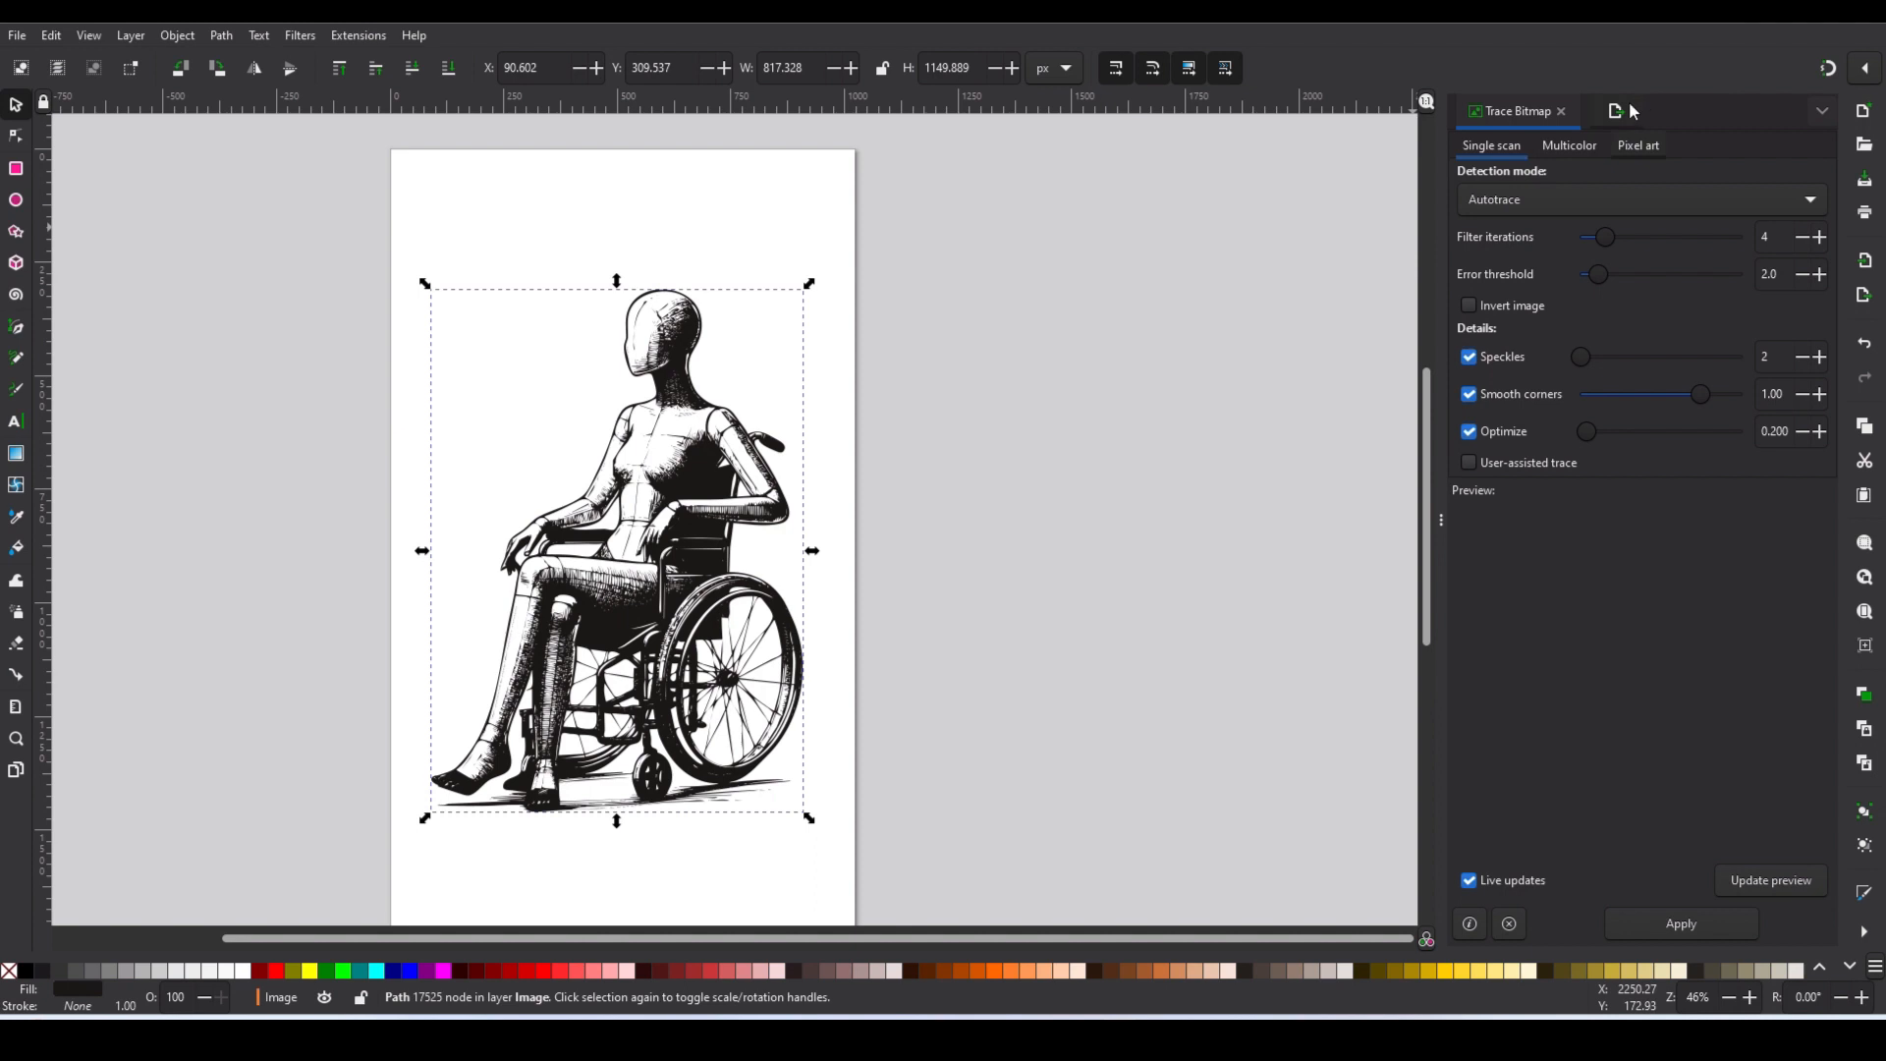
pyautogui.click(15, 37)
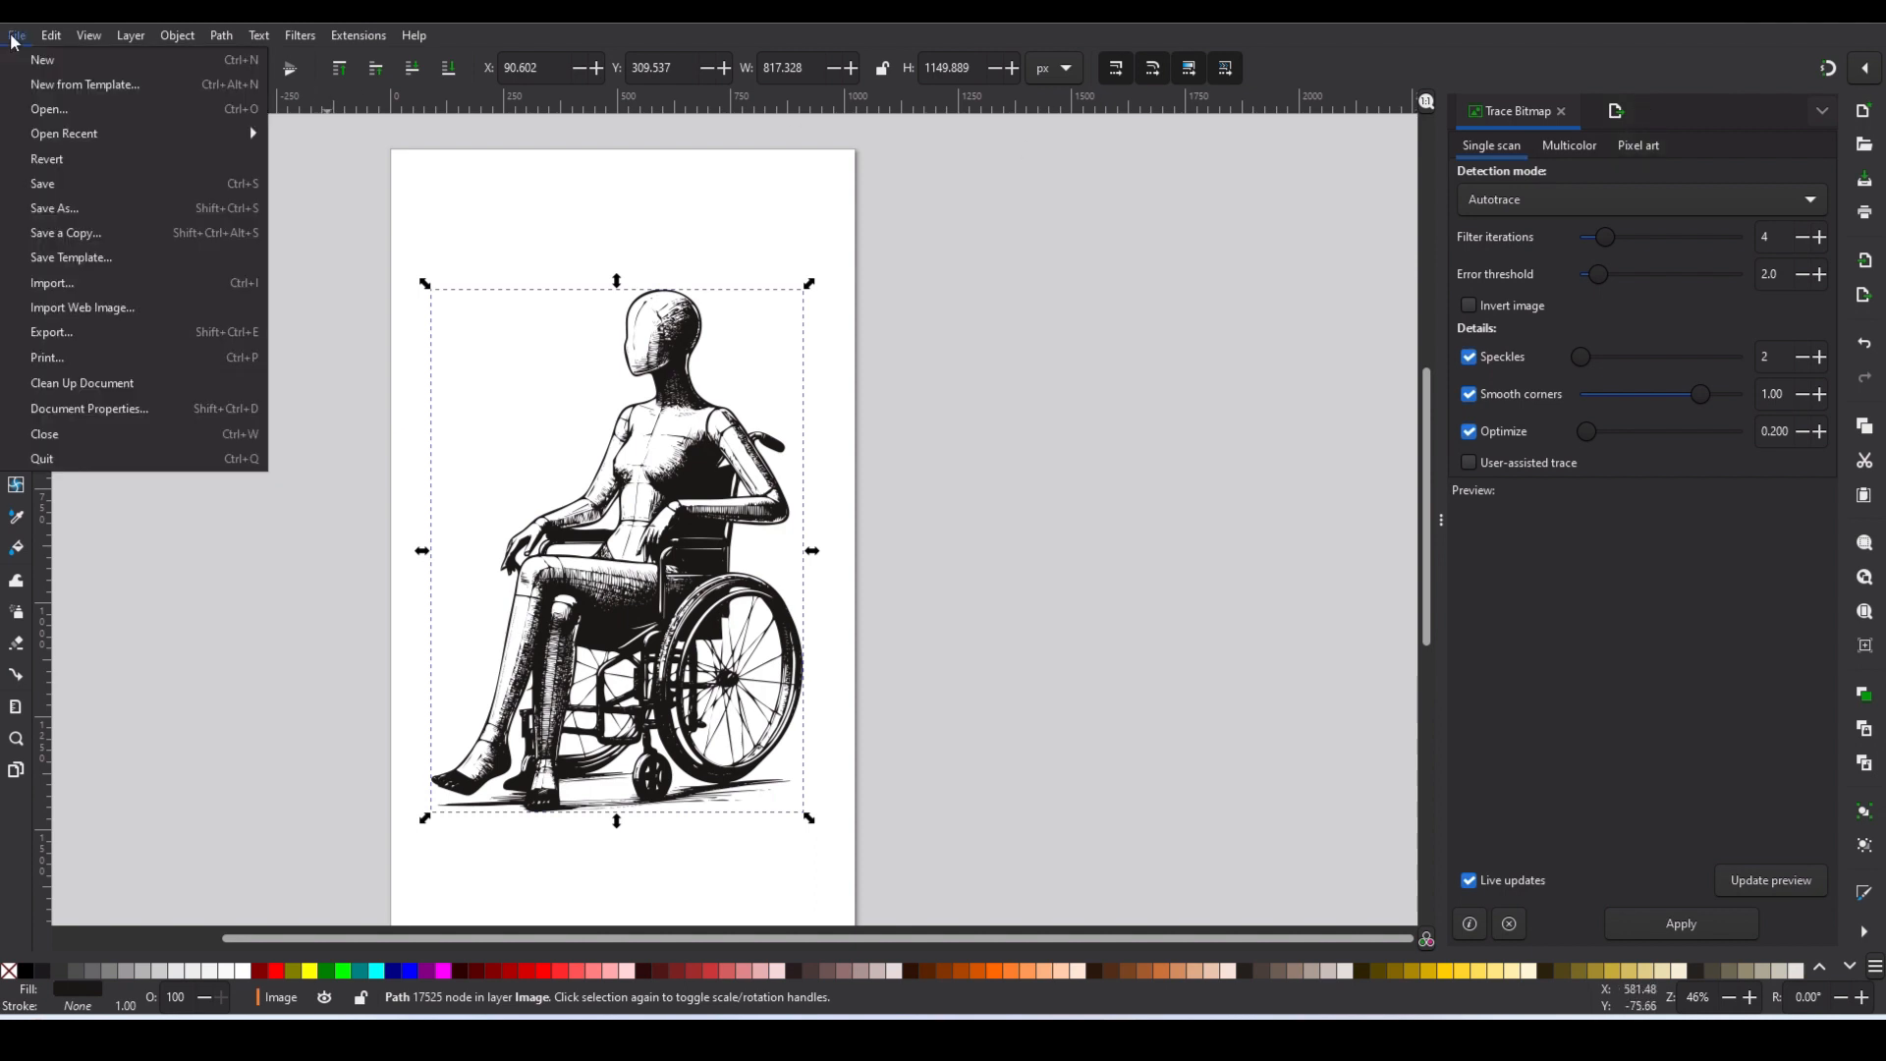
pyautogui.click(1676, 106)
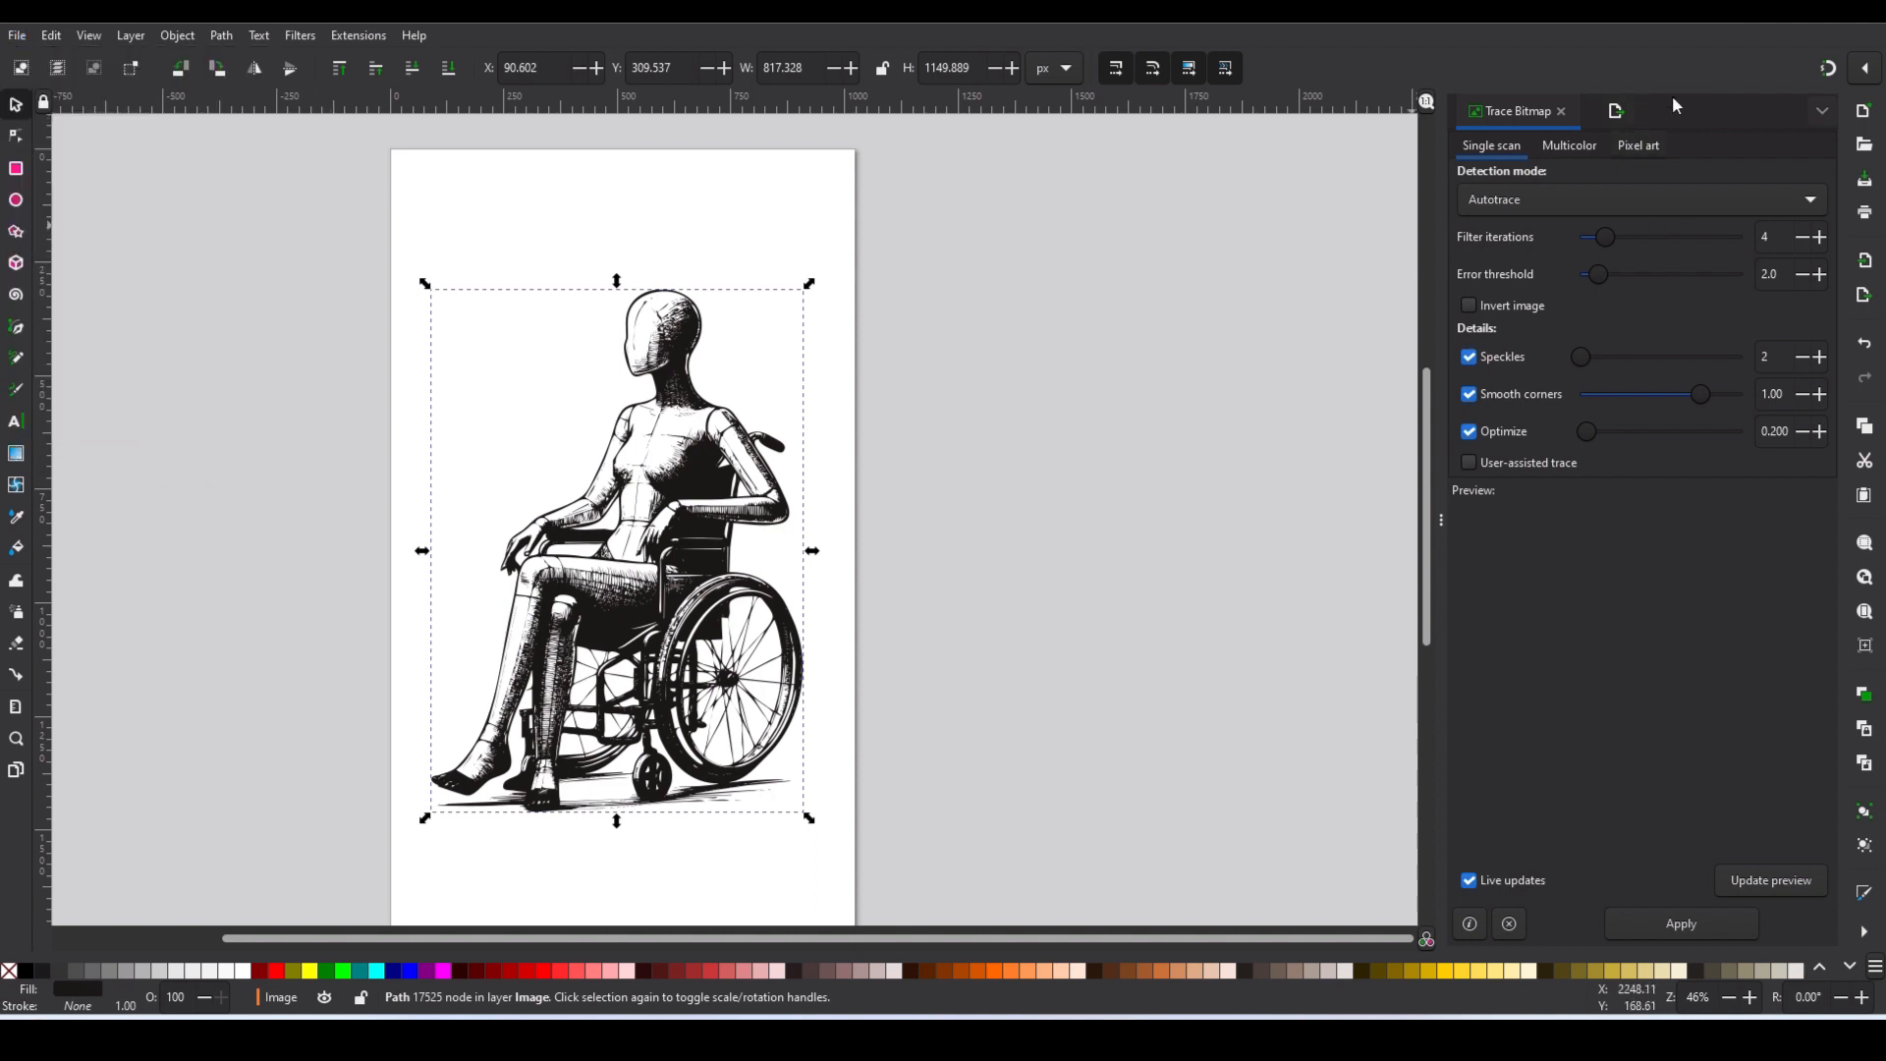
pyautogui.click(1616, 112)
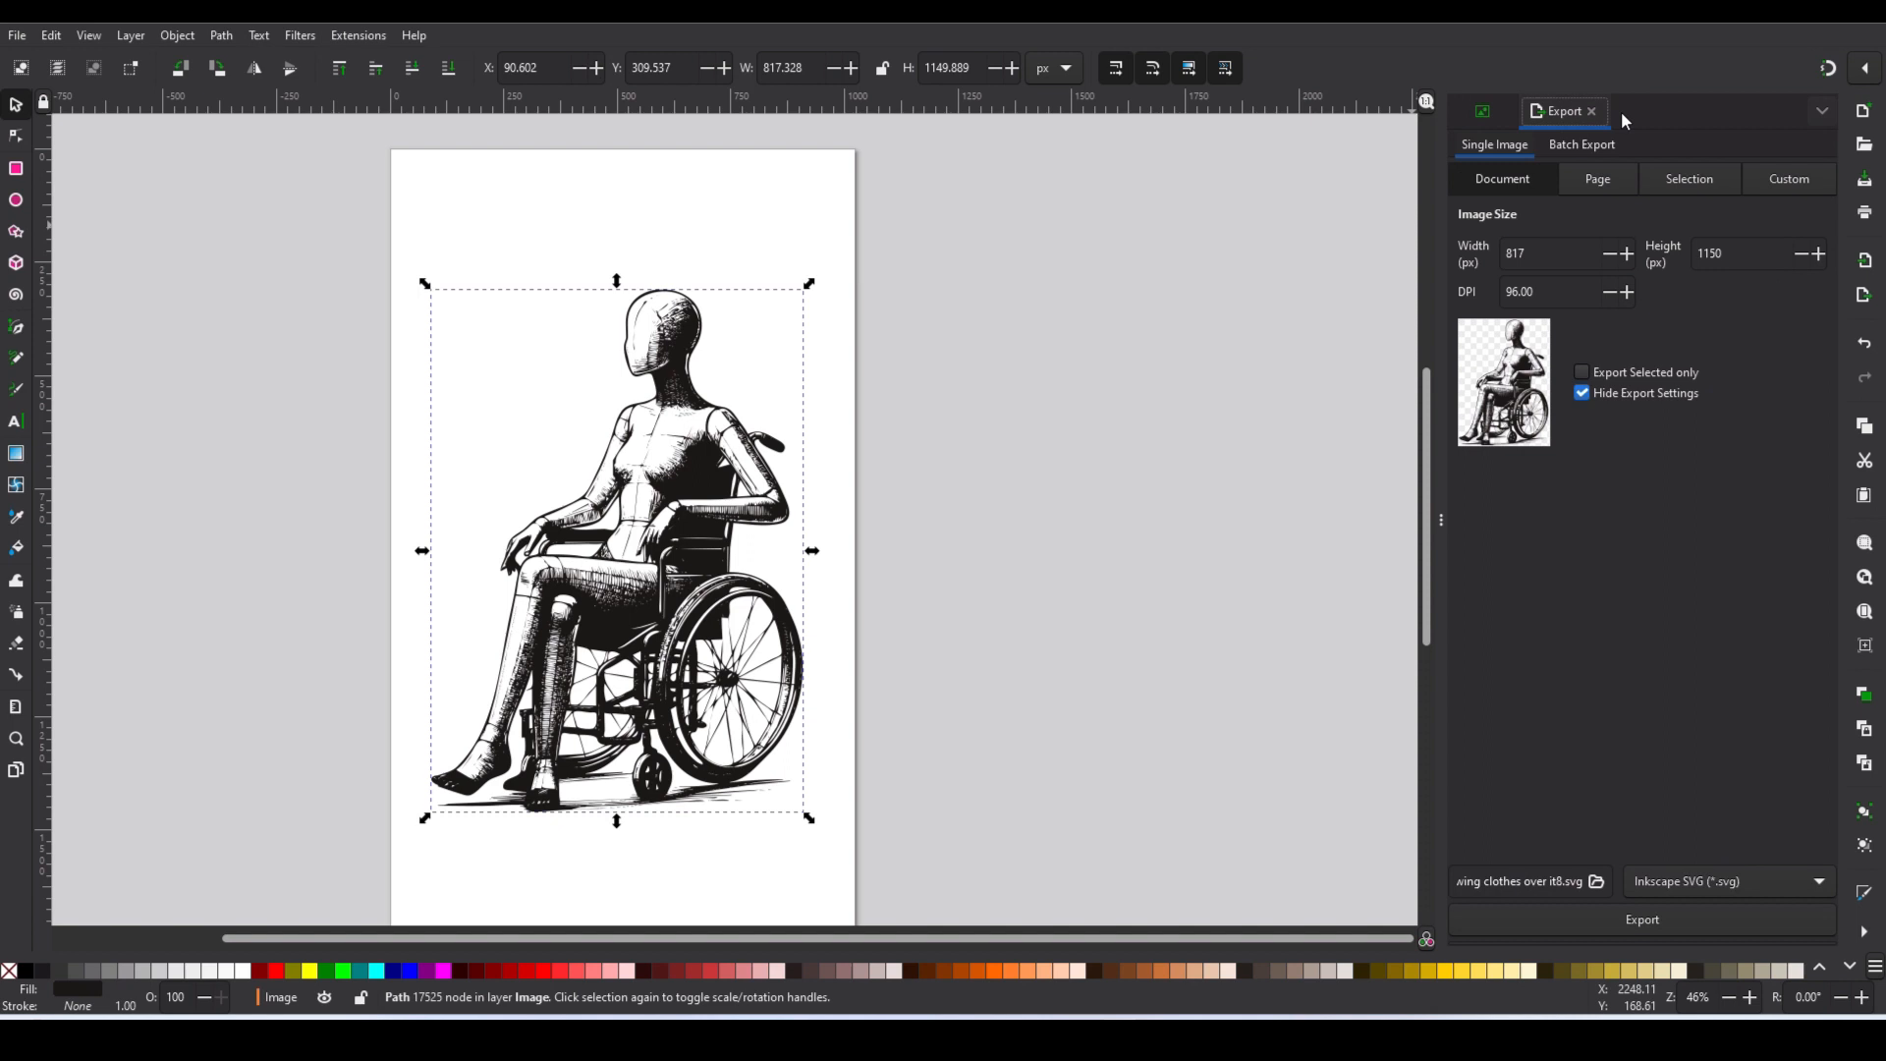
pyautogui.click(1562, 884)
pyautogui.press('BackSpace')
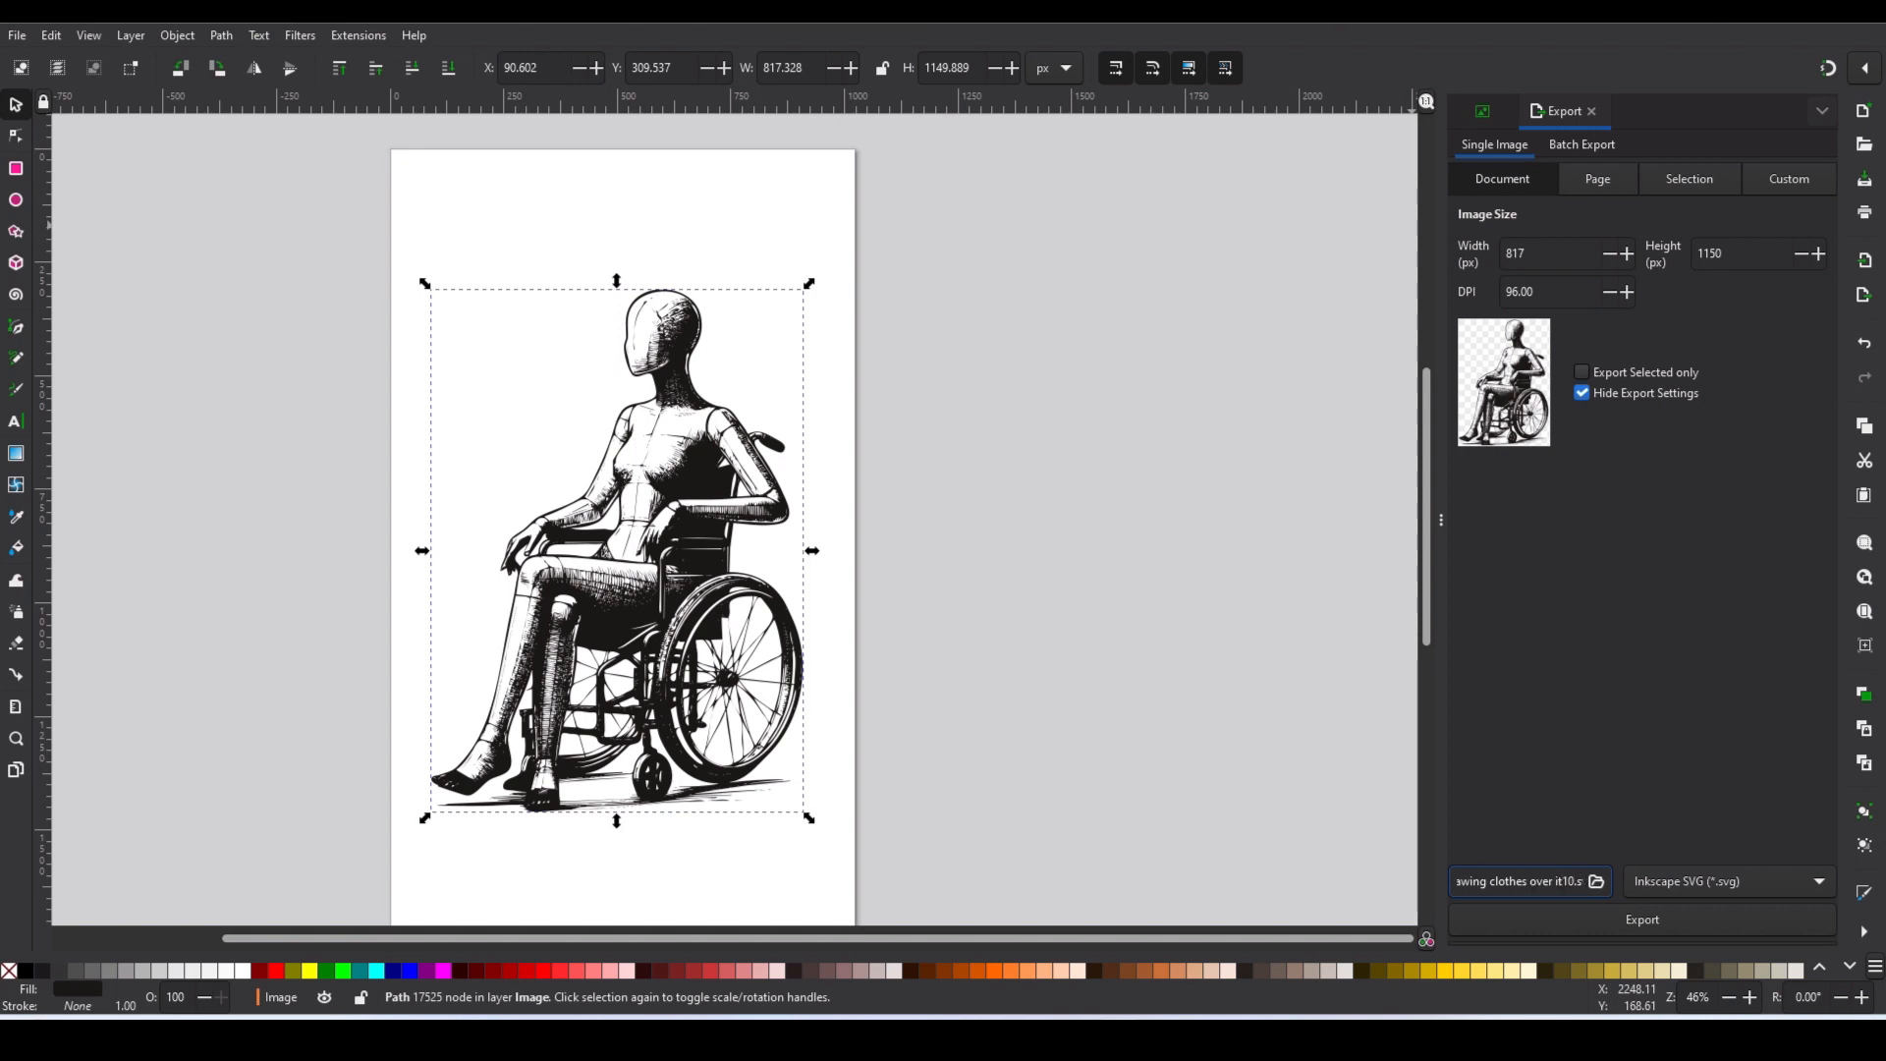
pyautogui.click(1579, 929)
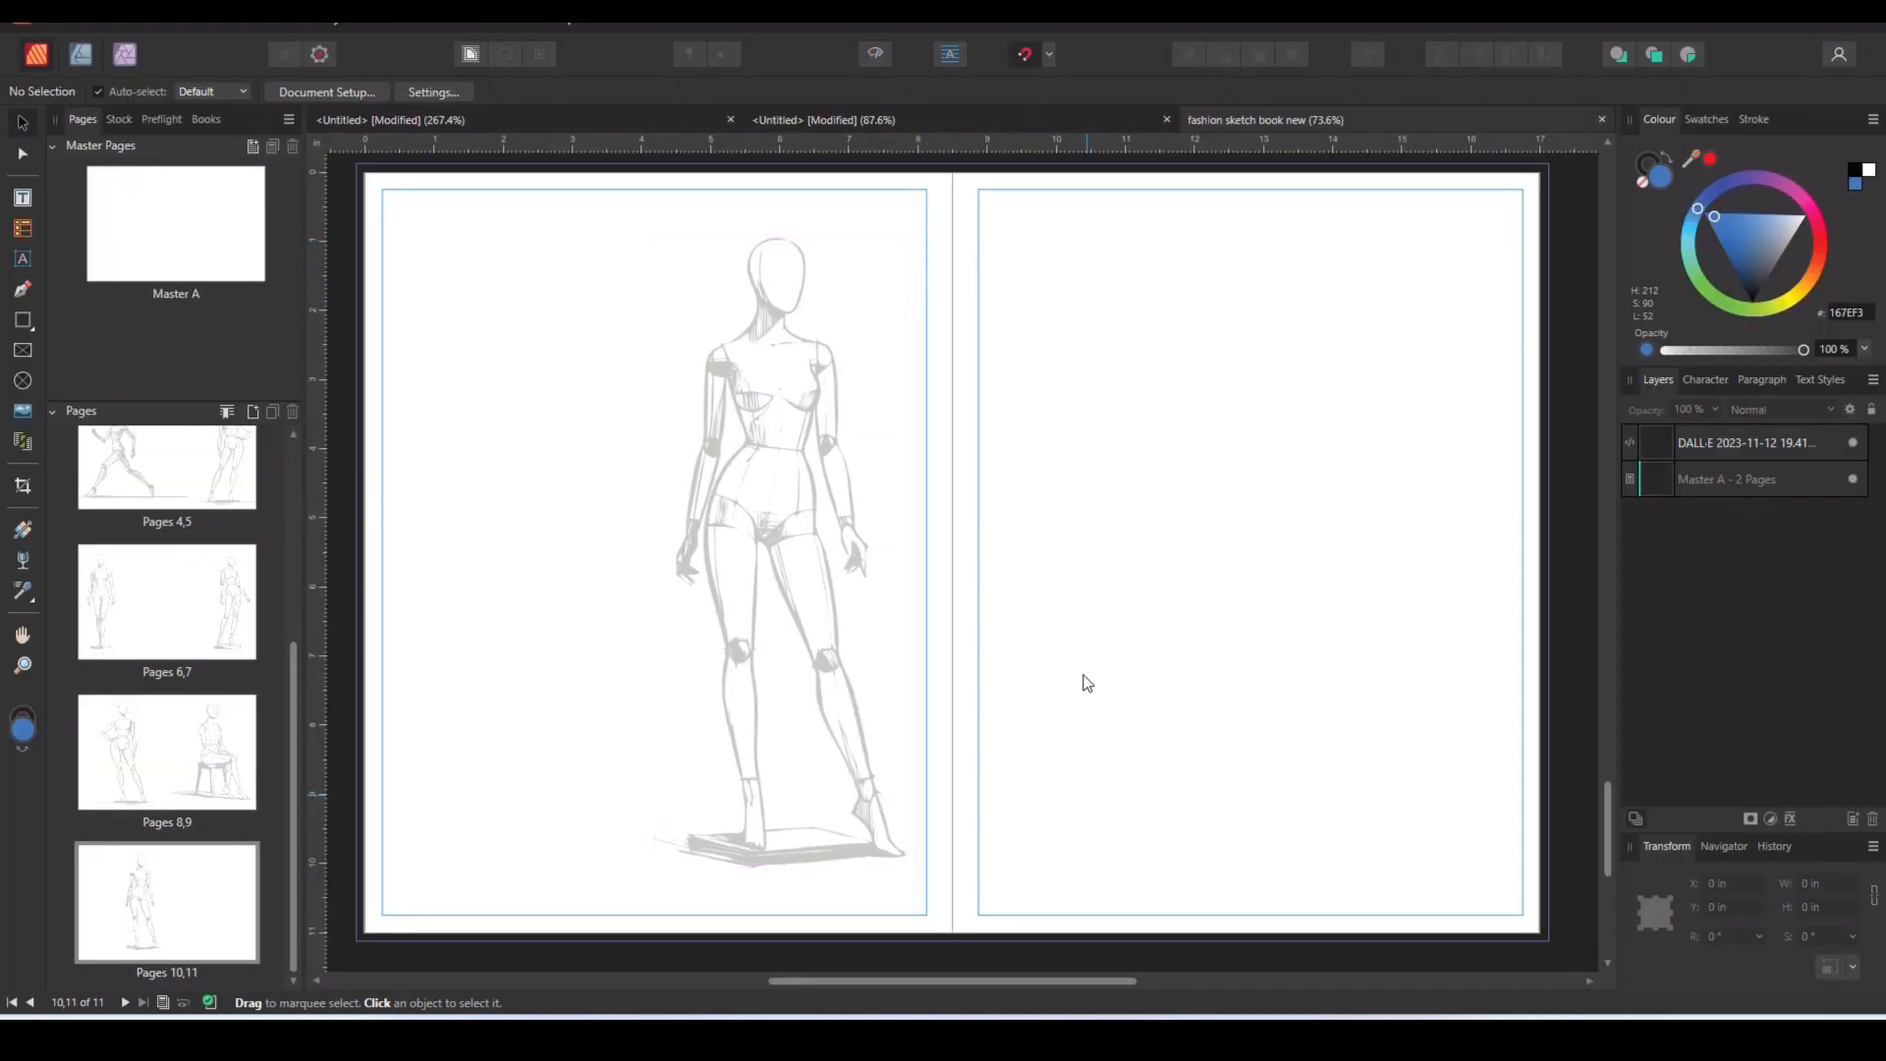
# Switch to Affinity Publisher and review the mannequin spreads of the fashion sketch book from page 1 through pages 8,9.
pyautogui.scroll(5, 266, 589)
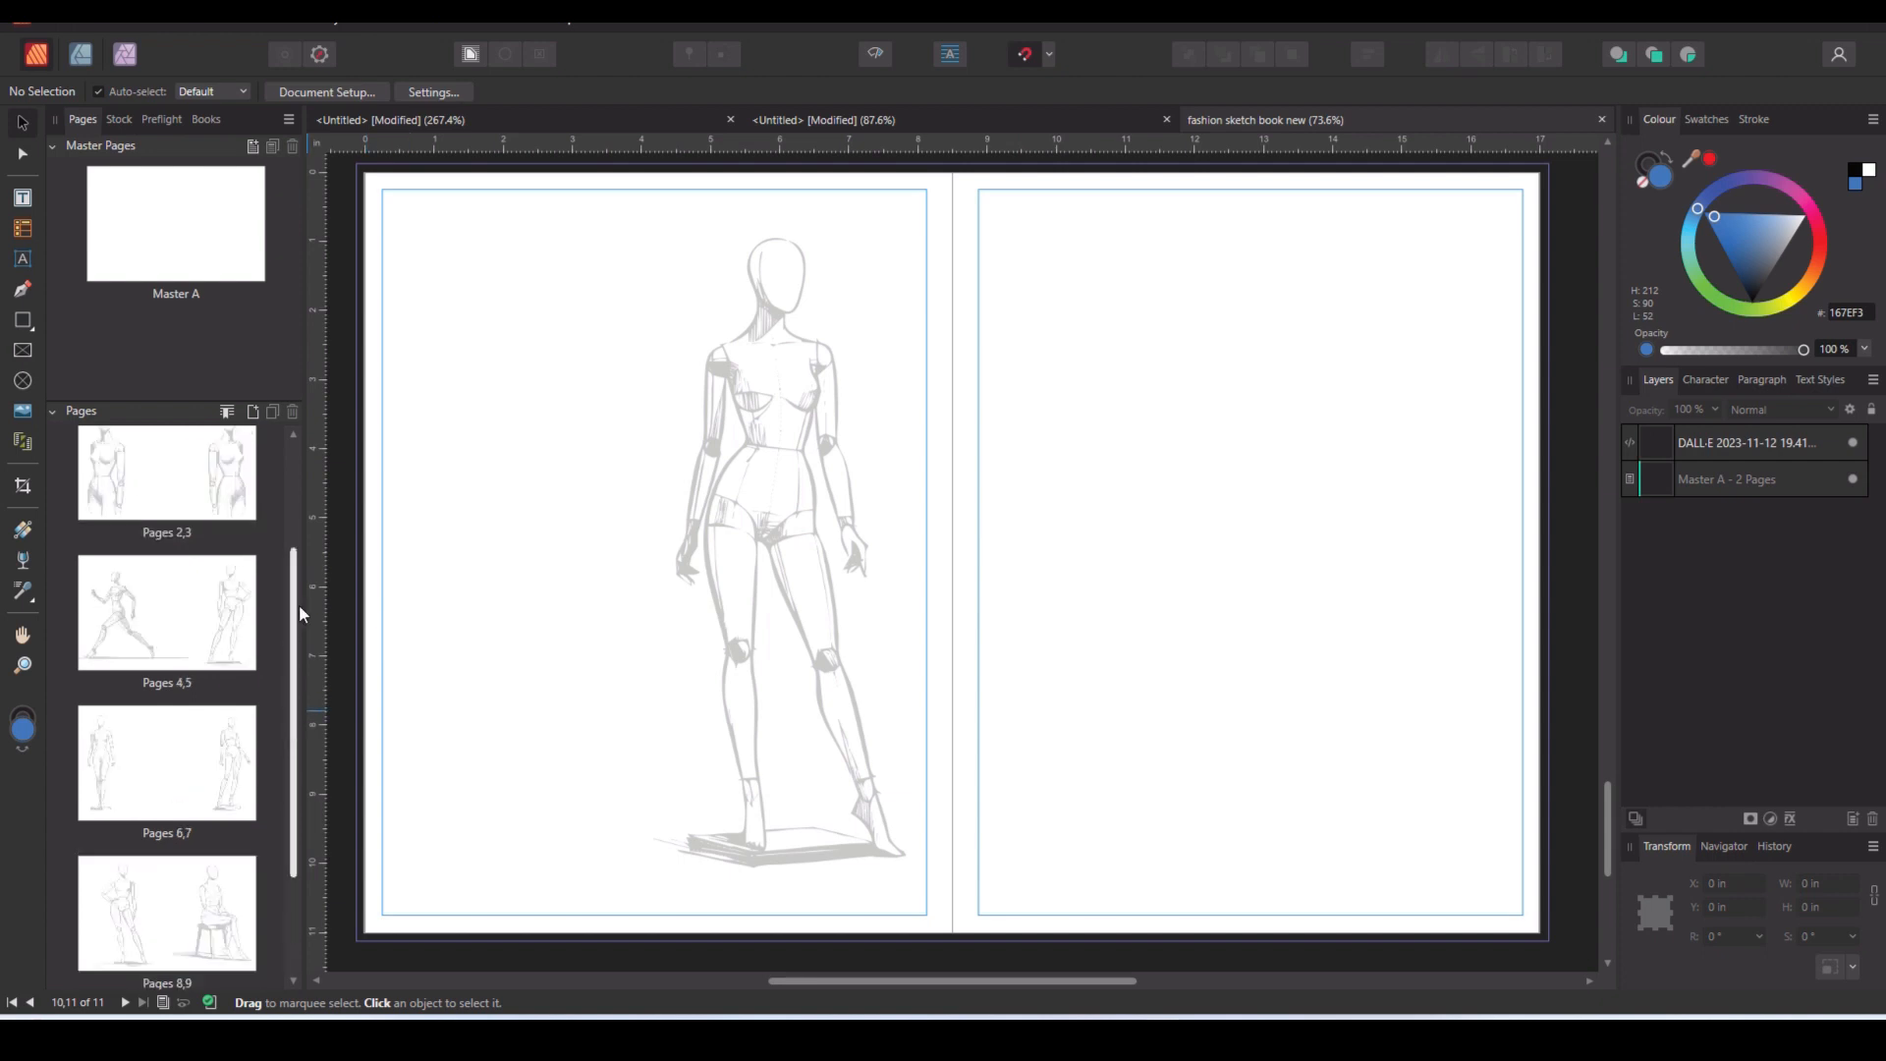
pyautogui.doubleClick(254, 482)
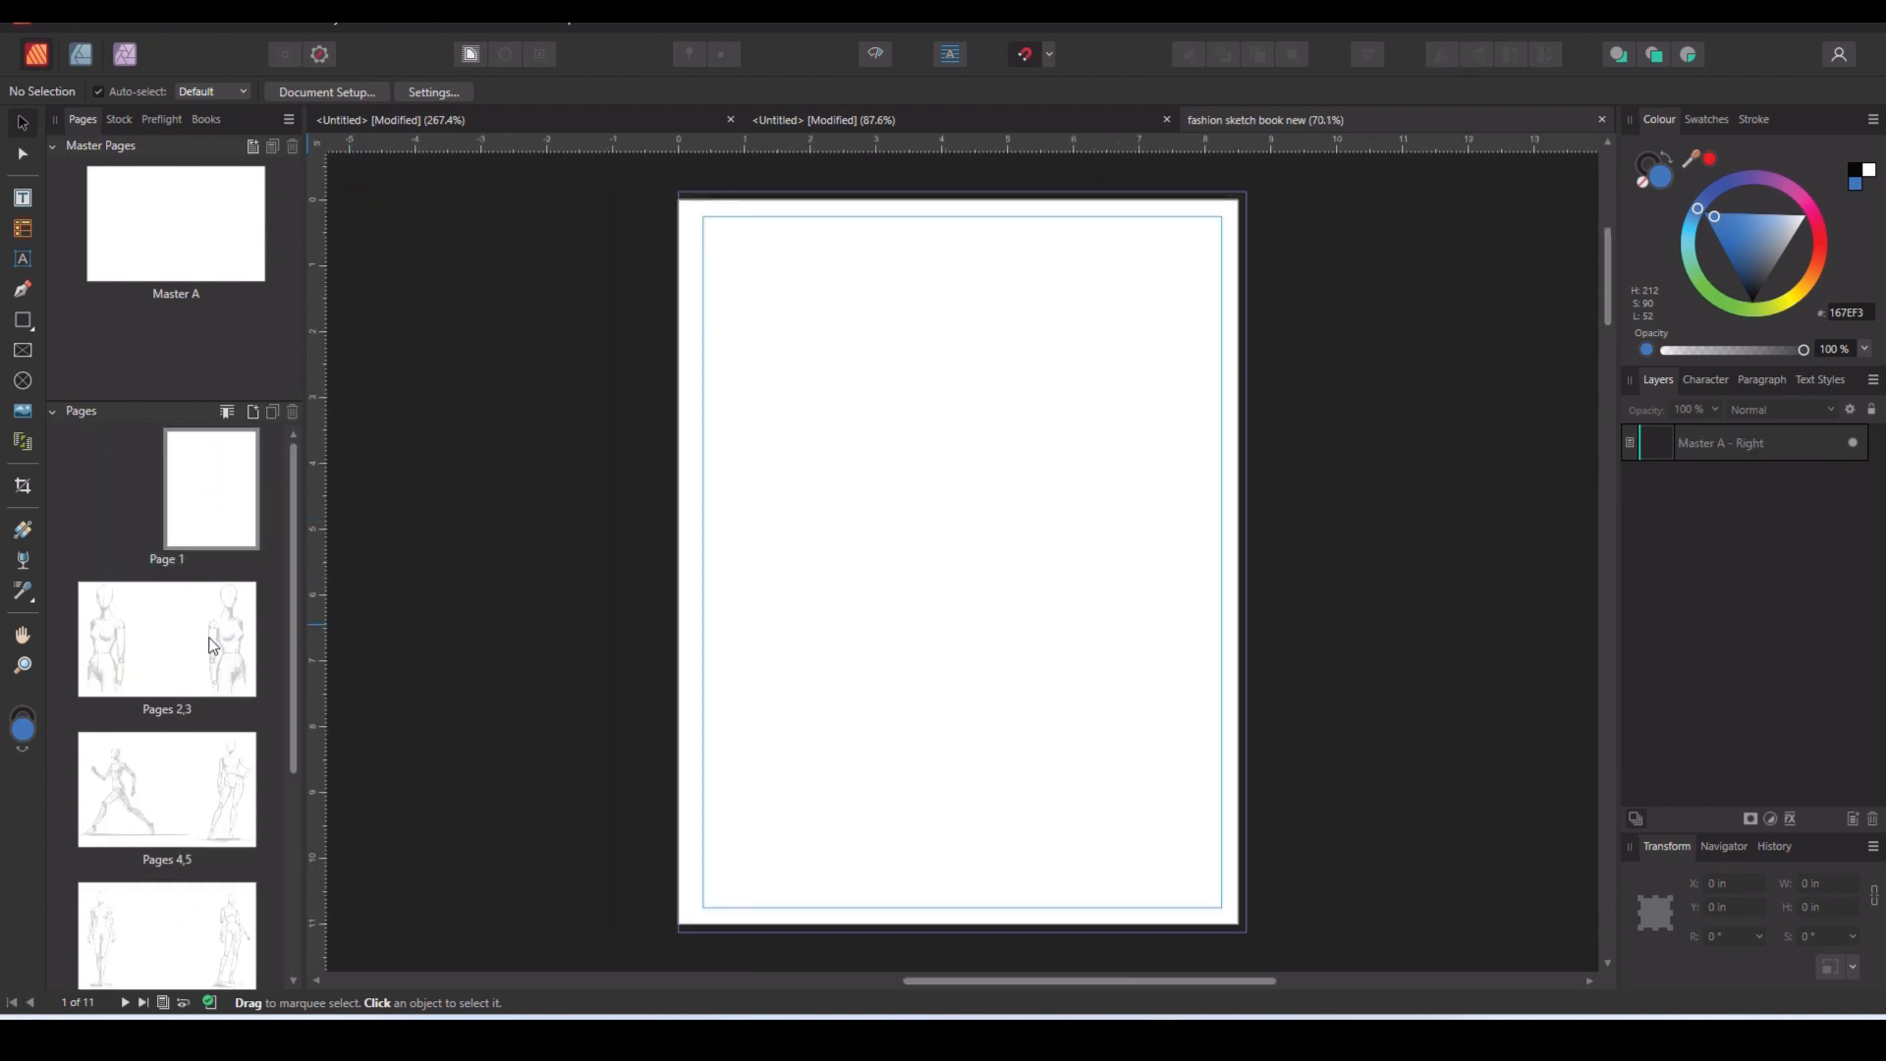
pyautogui.doubleClick(210, 644)
pyautogui.moveTo(1022, 981); pyautogui.dragTo(888, 980)
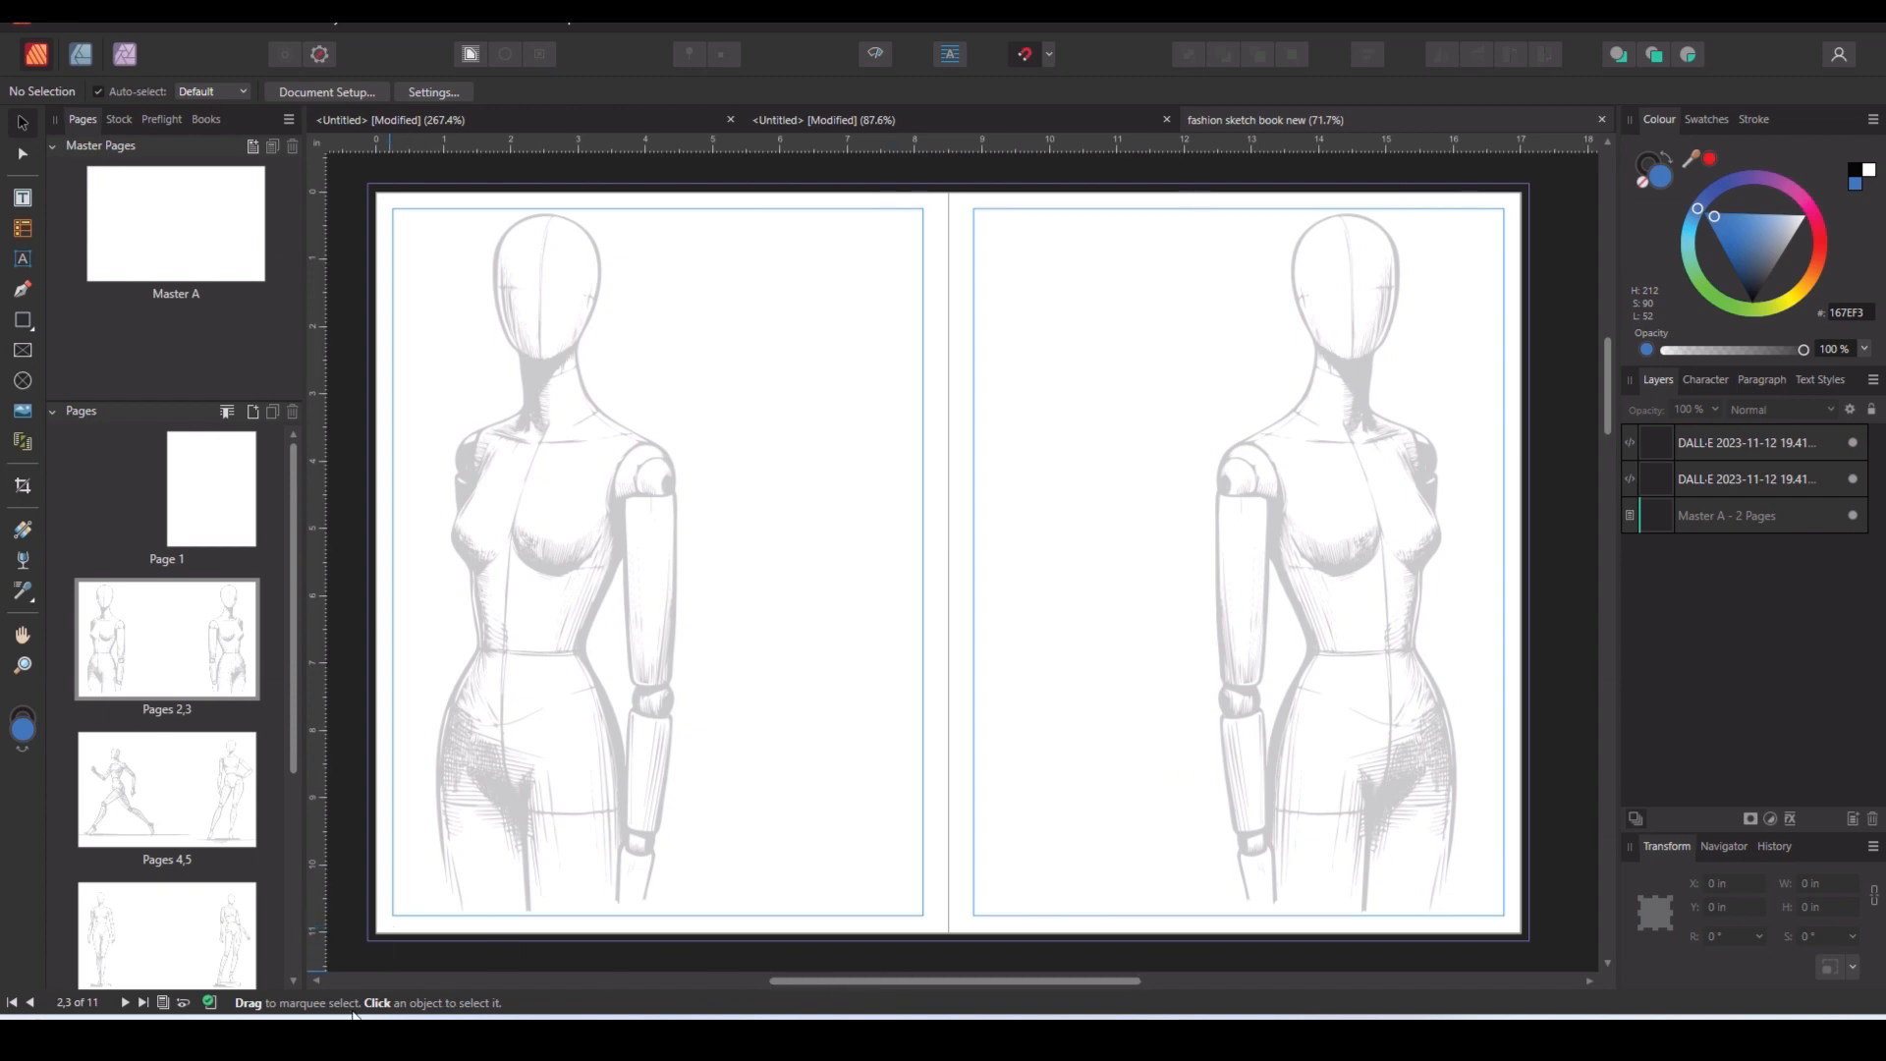
pyautogui.click(126, 1002)
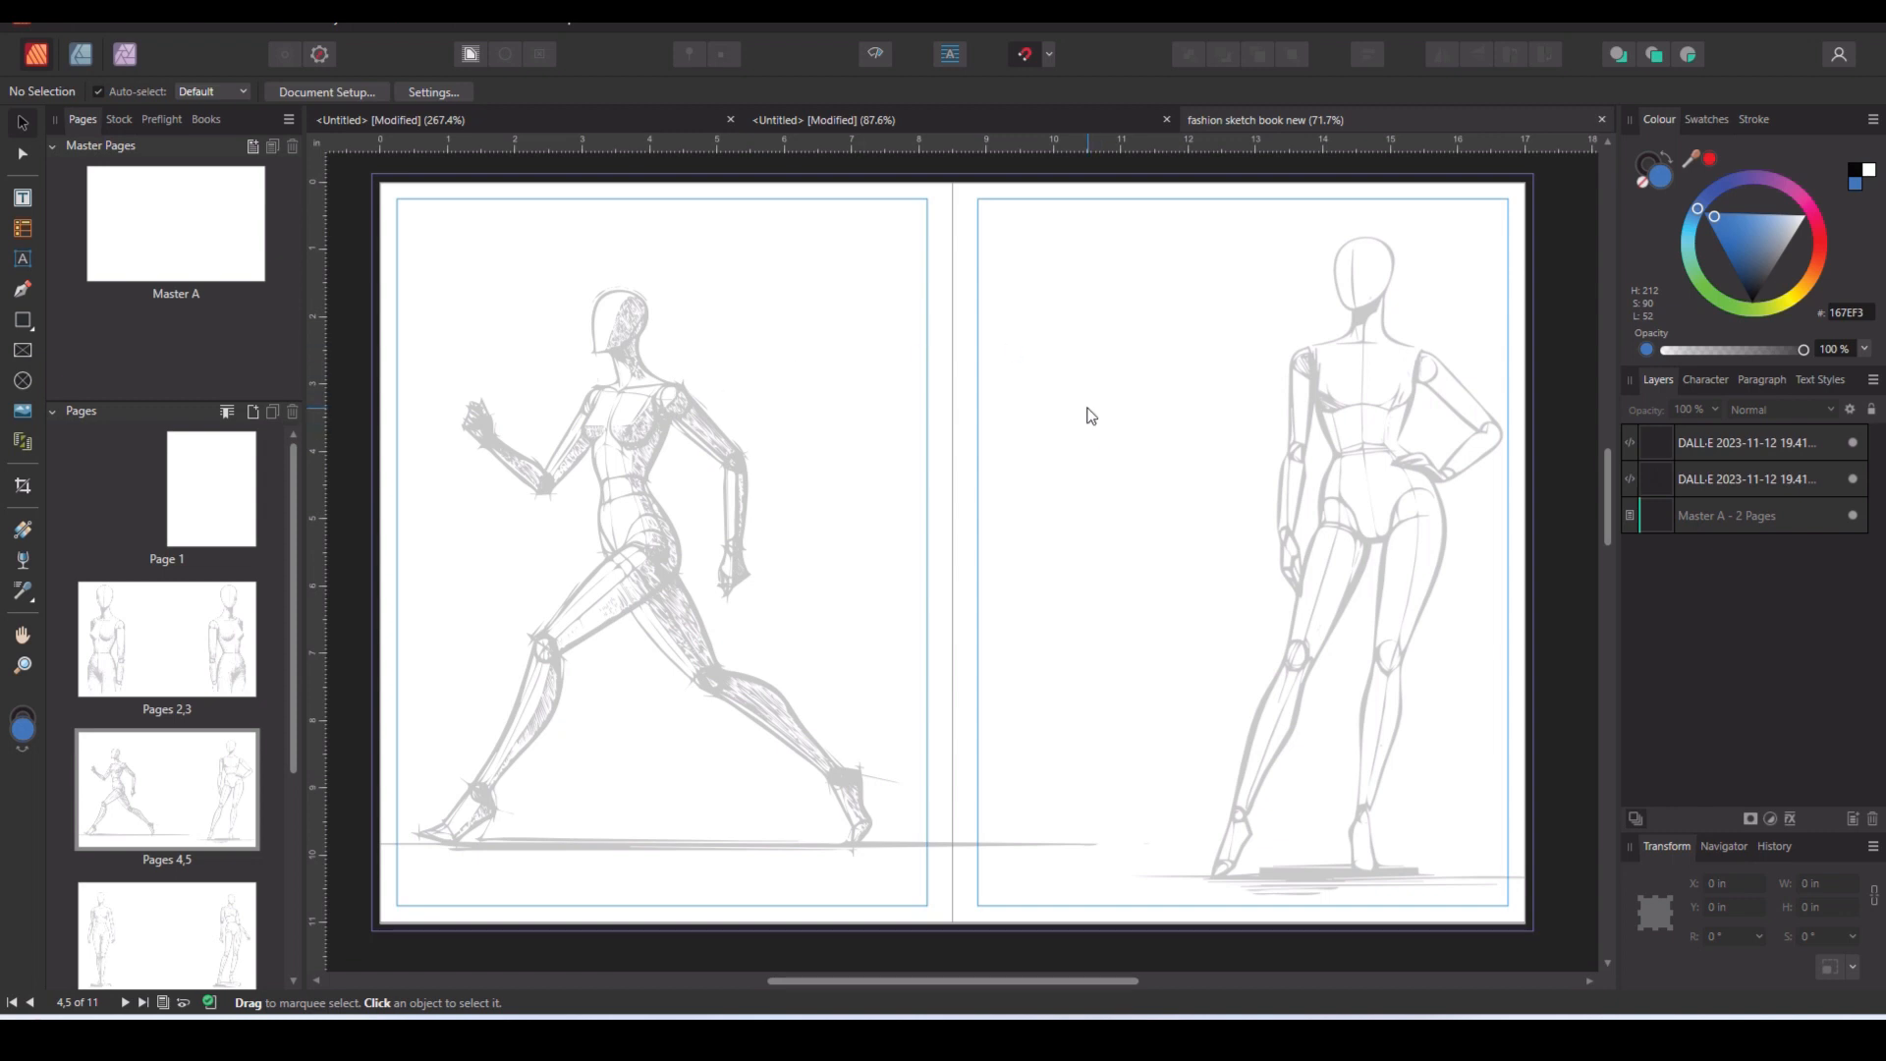
pyautogui.click(219, 896)
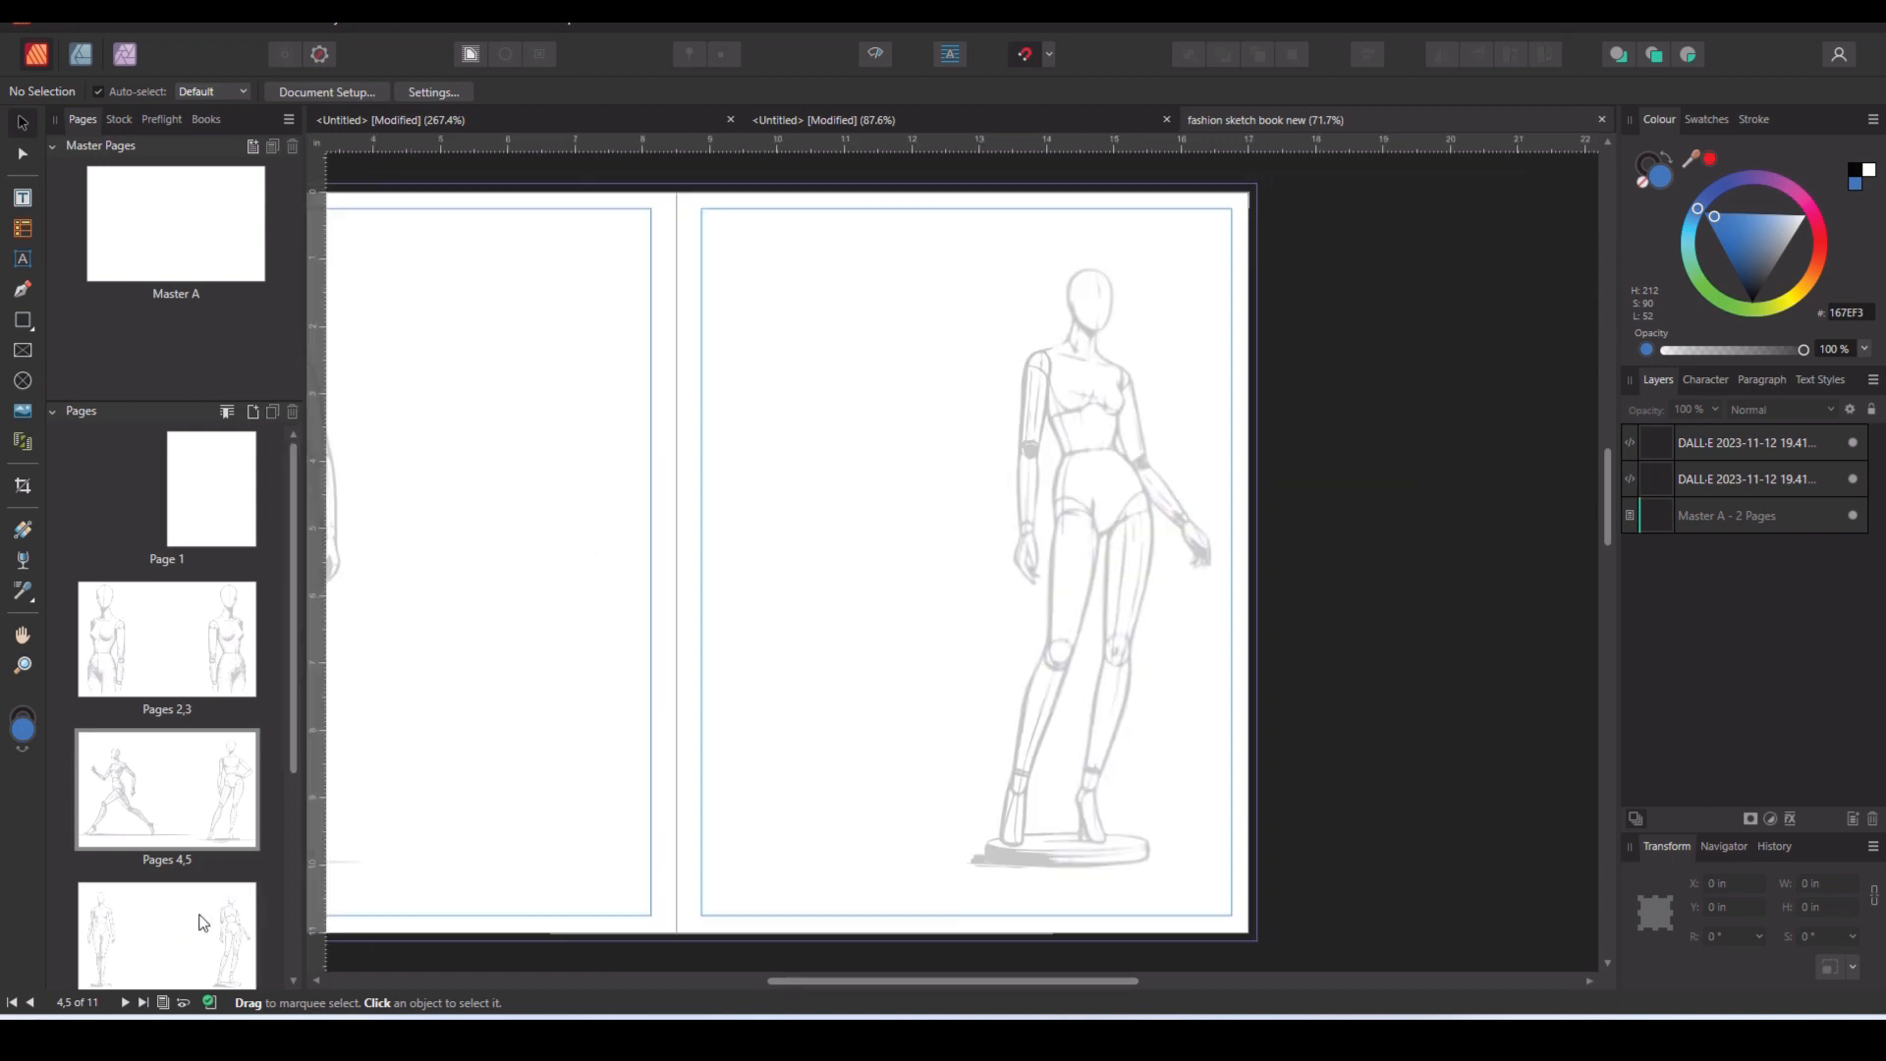
pyautogui.moveTo(923, 983); pyautogui.dragTo(822, 1003)
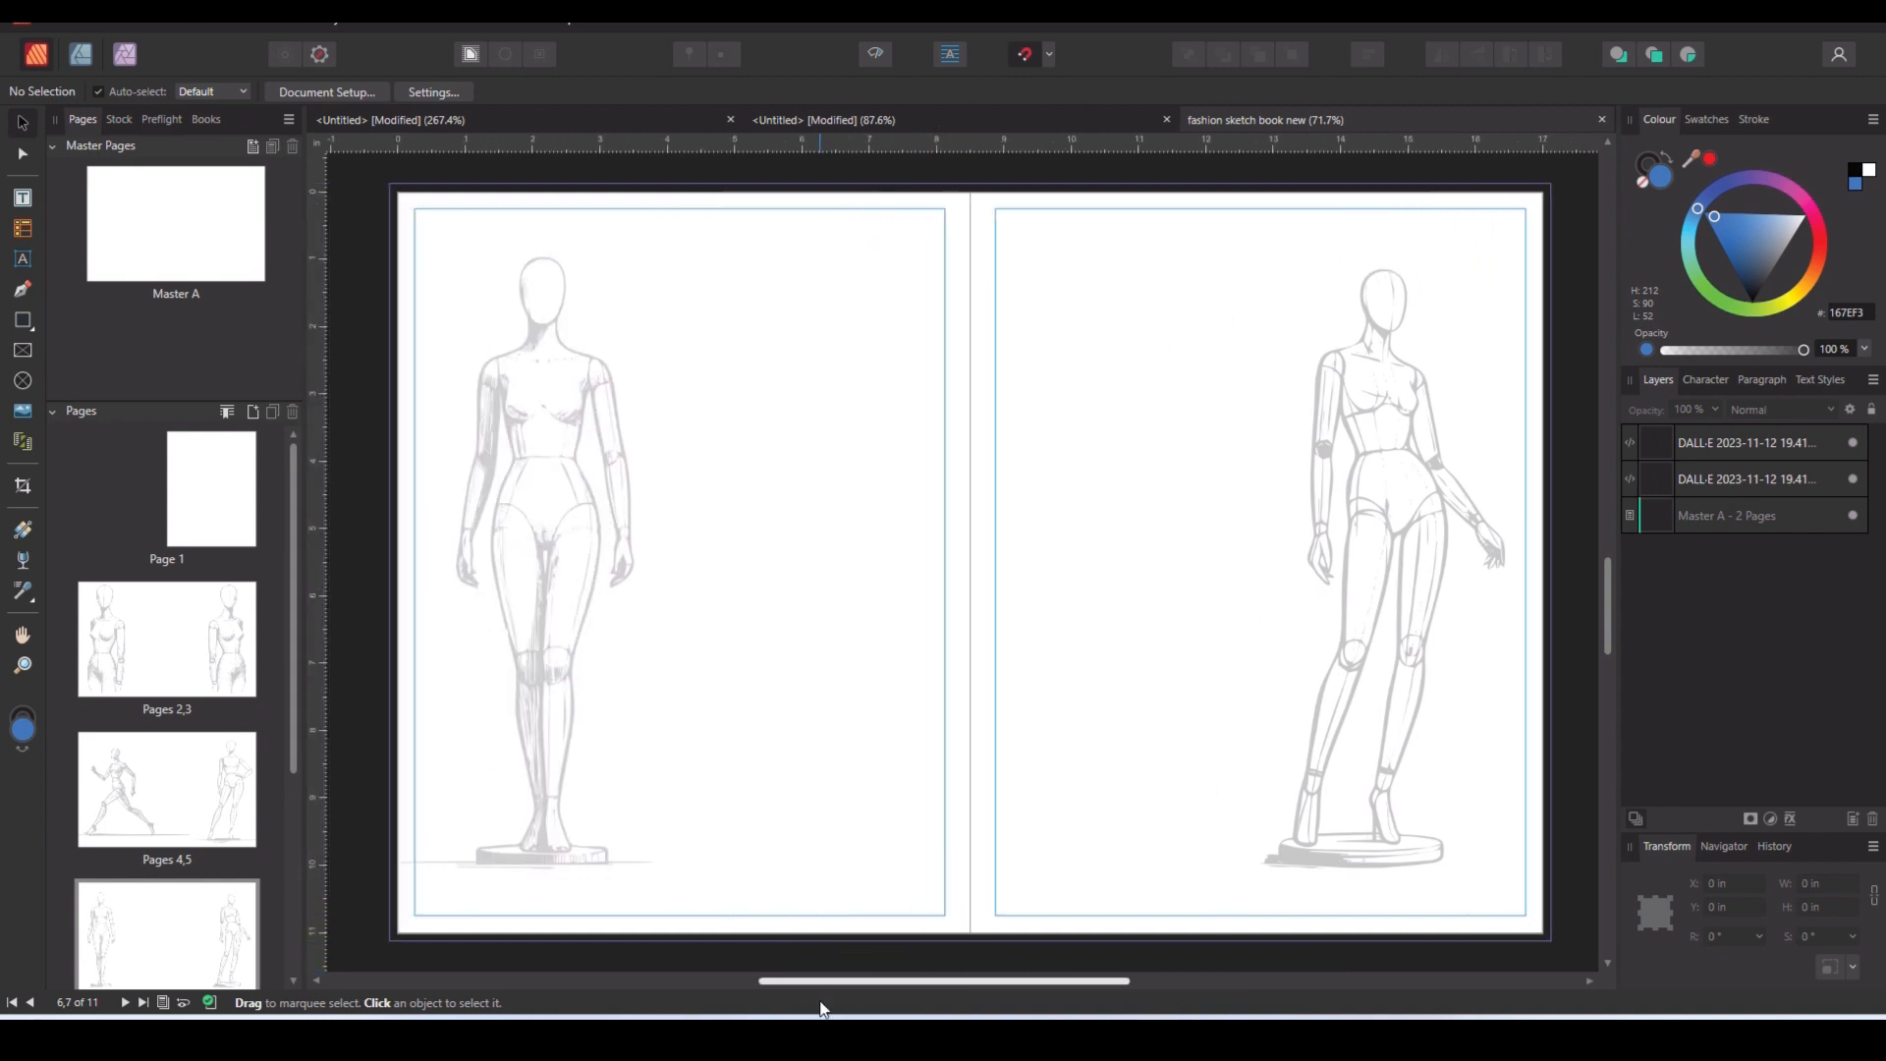
pyautogui.scroll(-3, 209, 803)
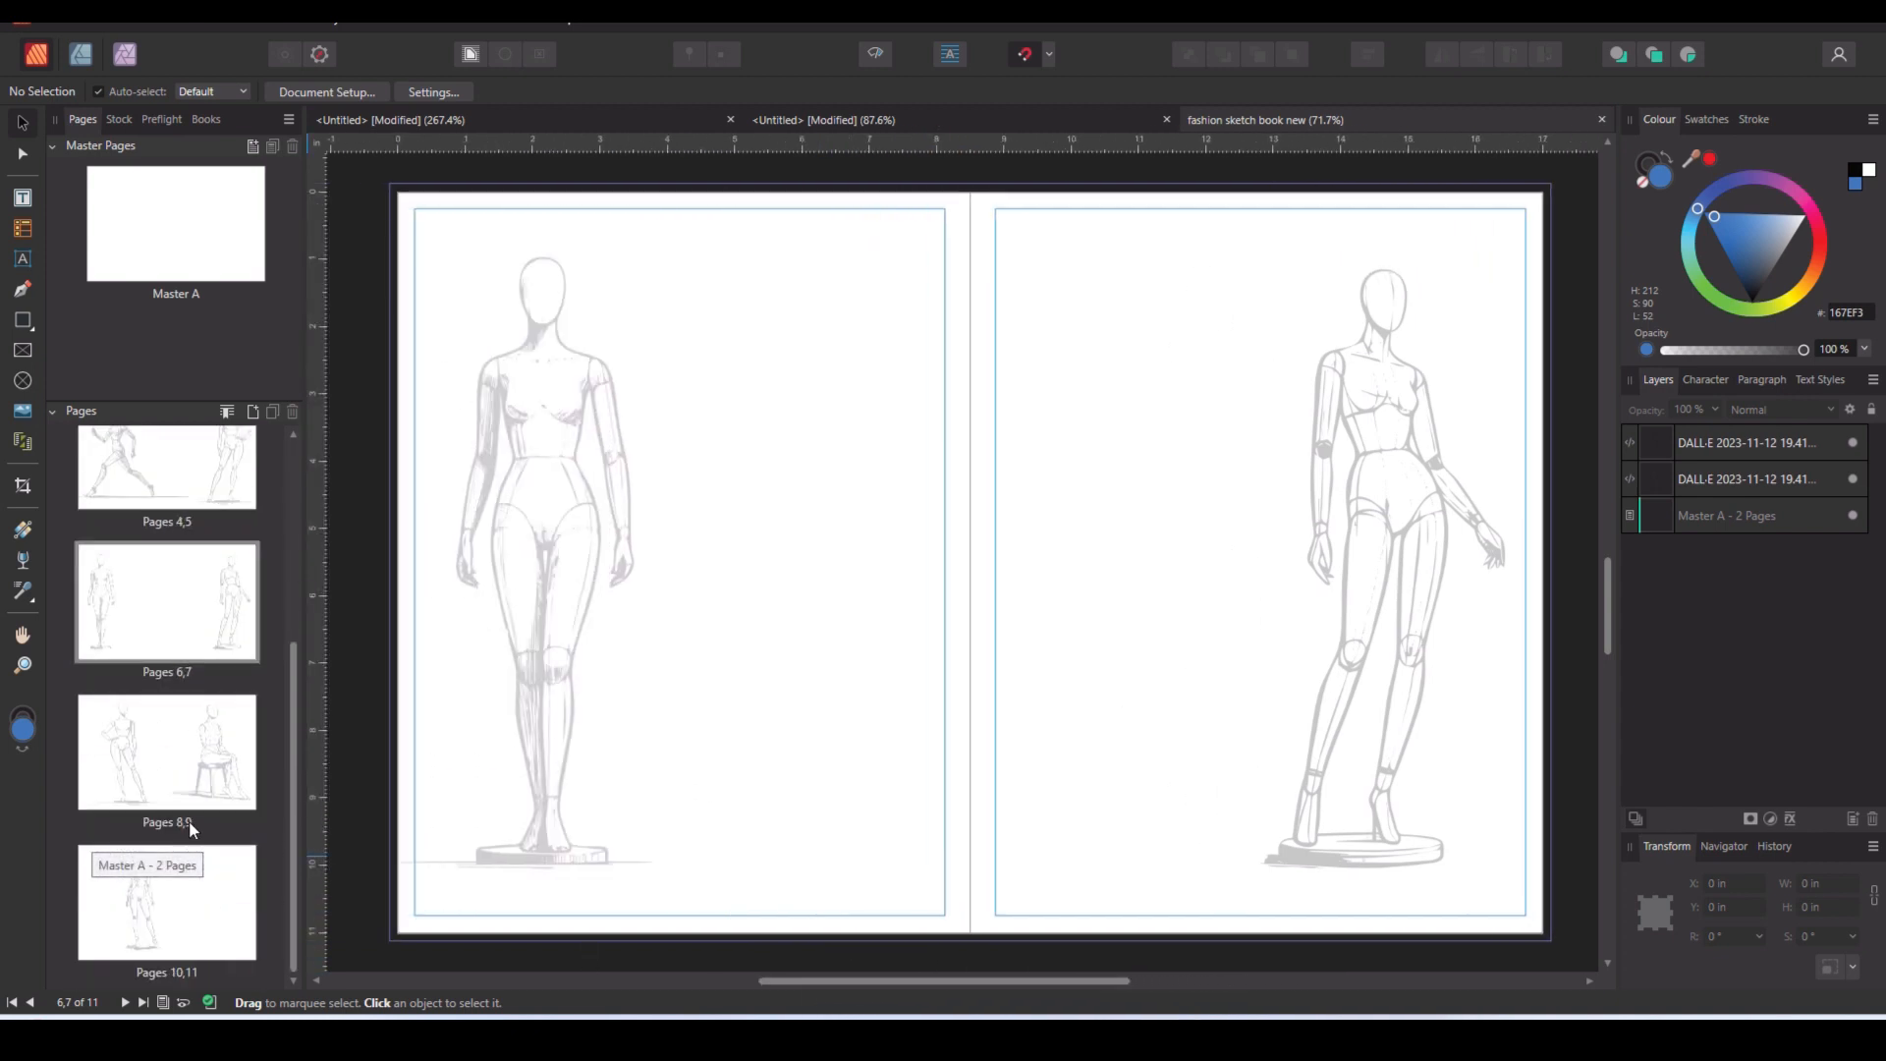
pyautogui.click(182, 781)
# Place the traced wheelchair mannequin SVG from Downloads on page 11 at about 6.1 by 8.58 in.
pyautogui.click(190, 901)
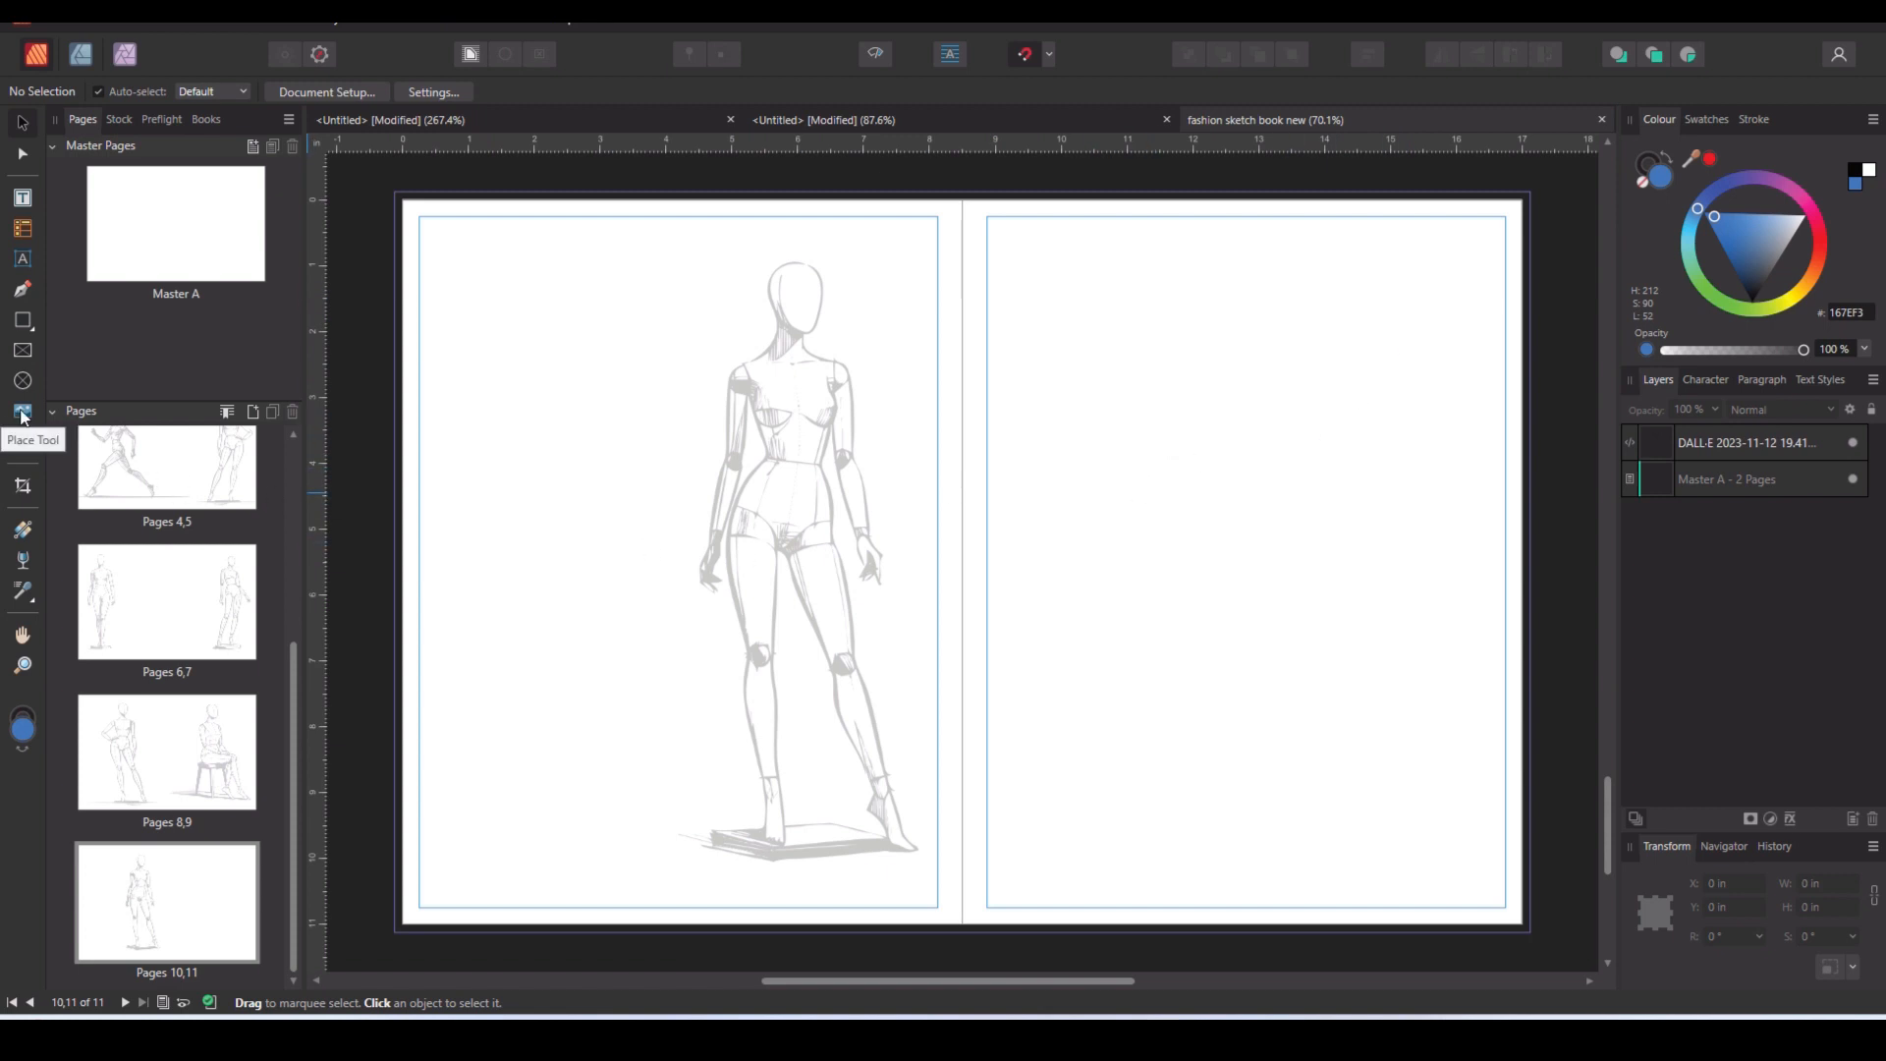
pyautogui.click(21, 412)
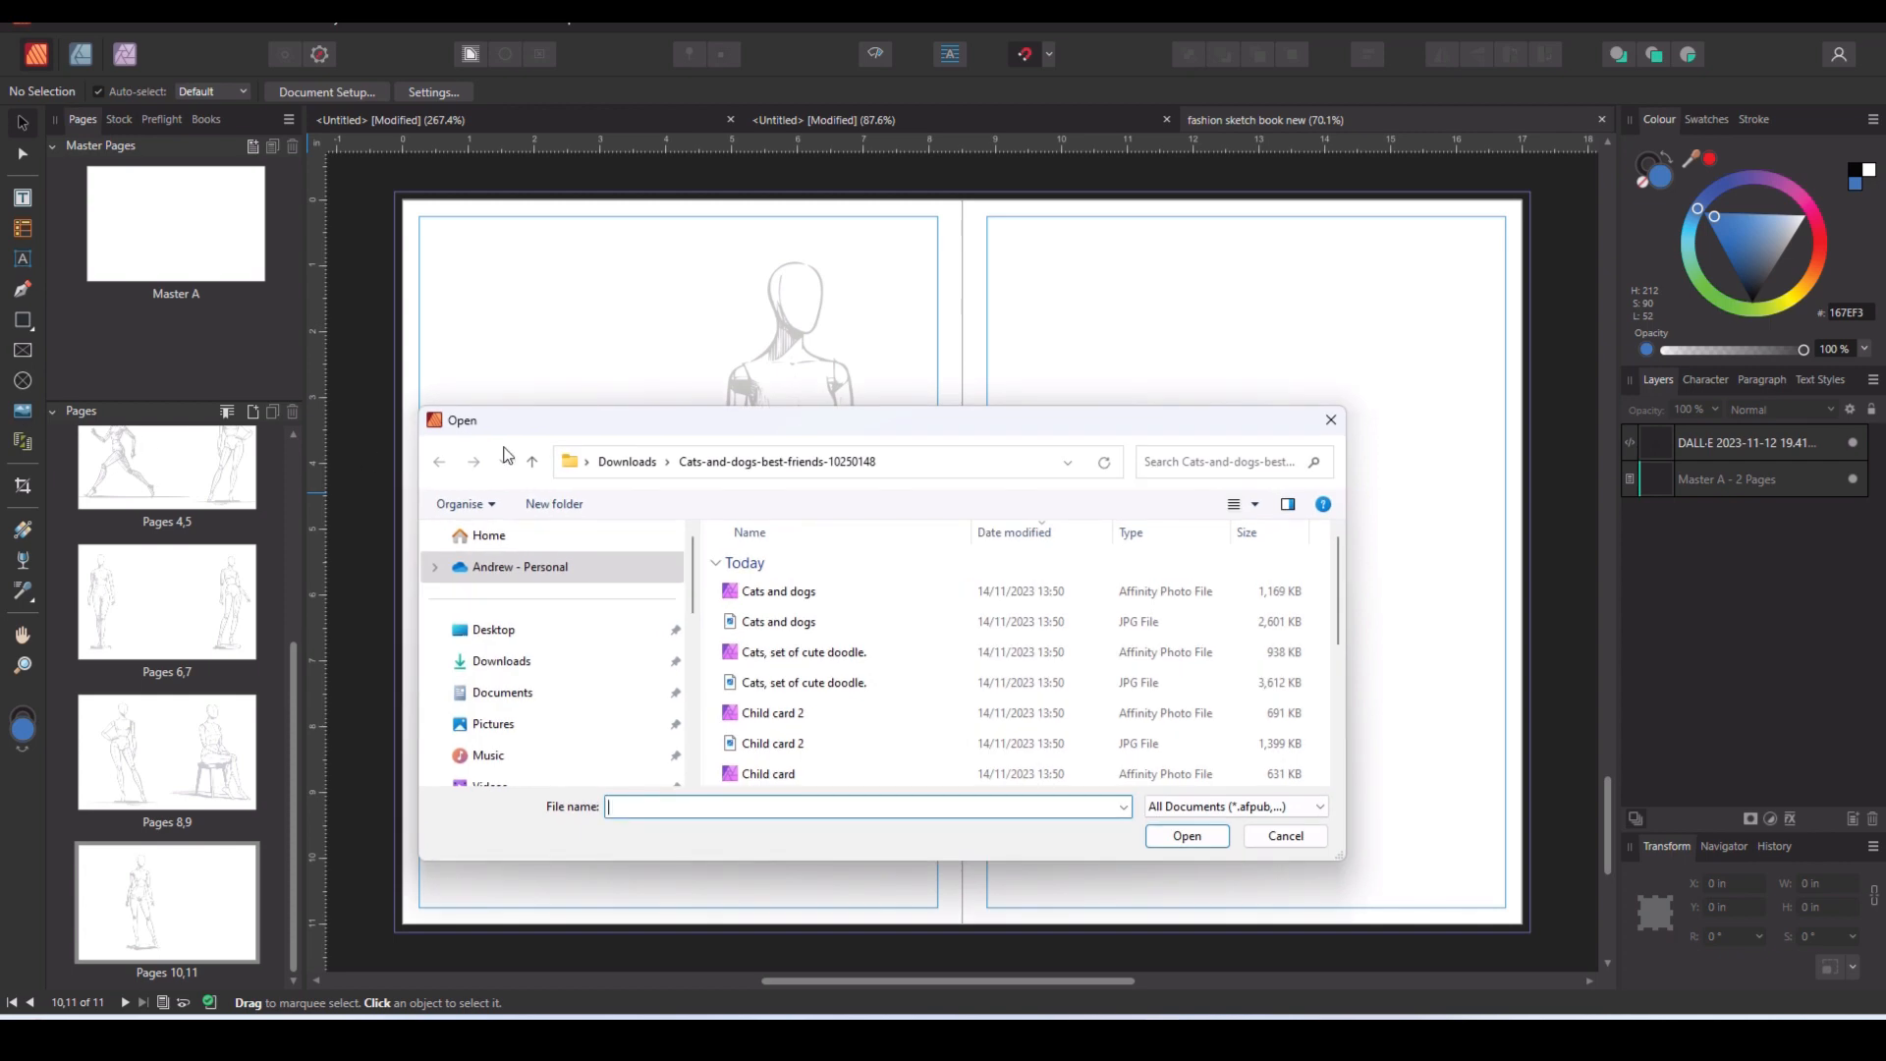
pyautogui.click(626, 462)
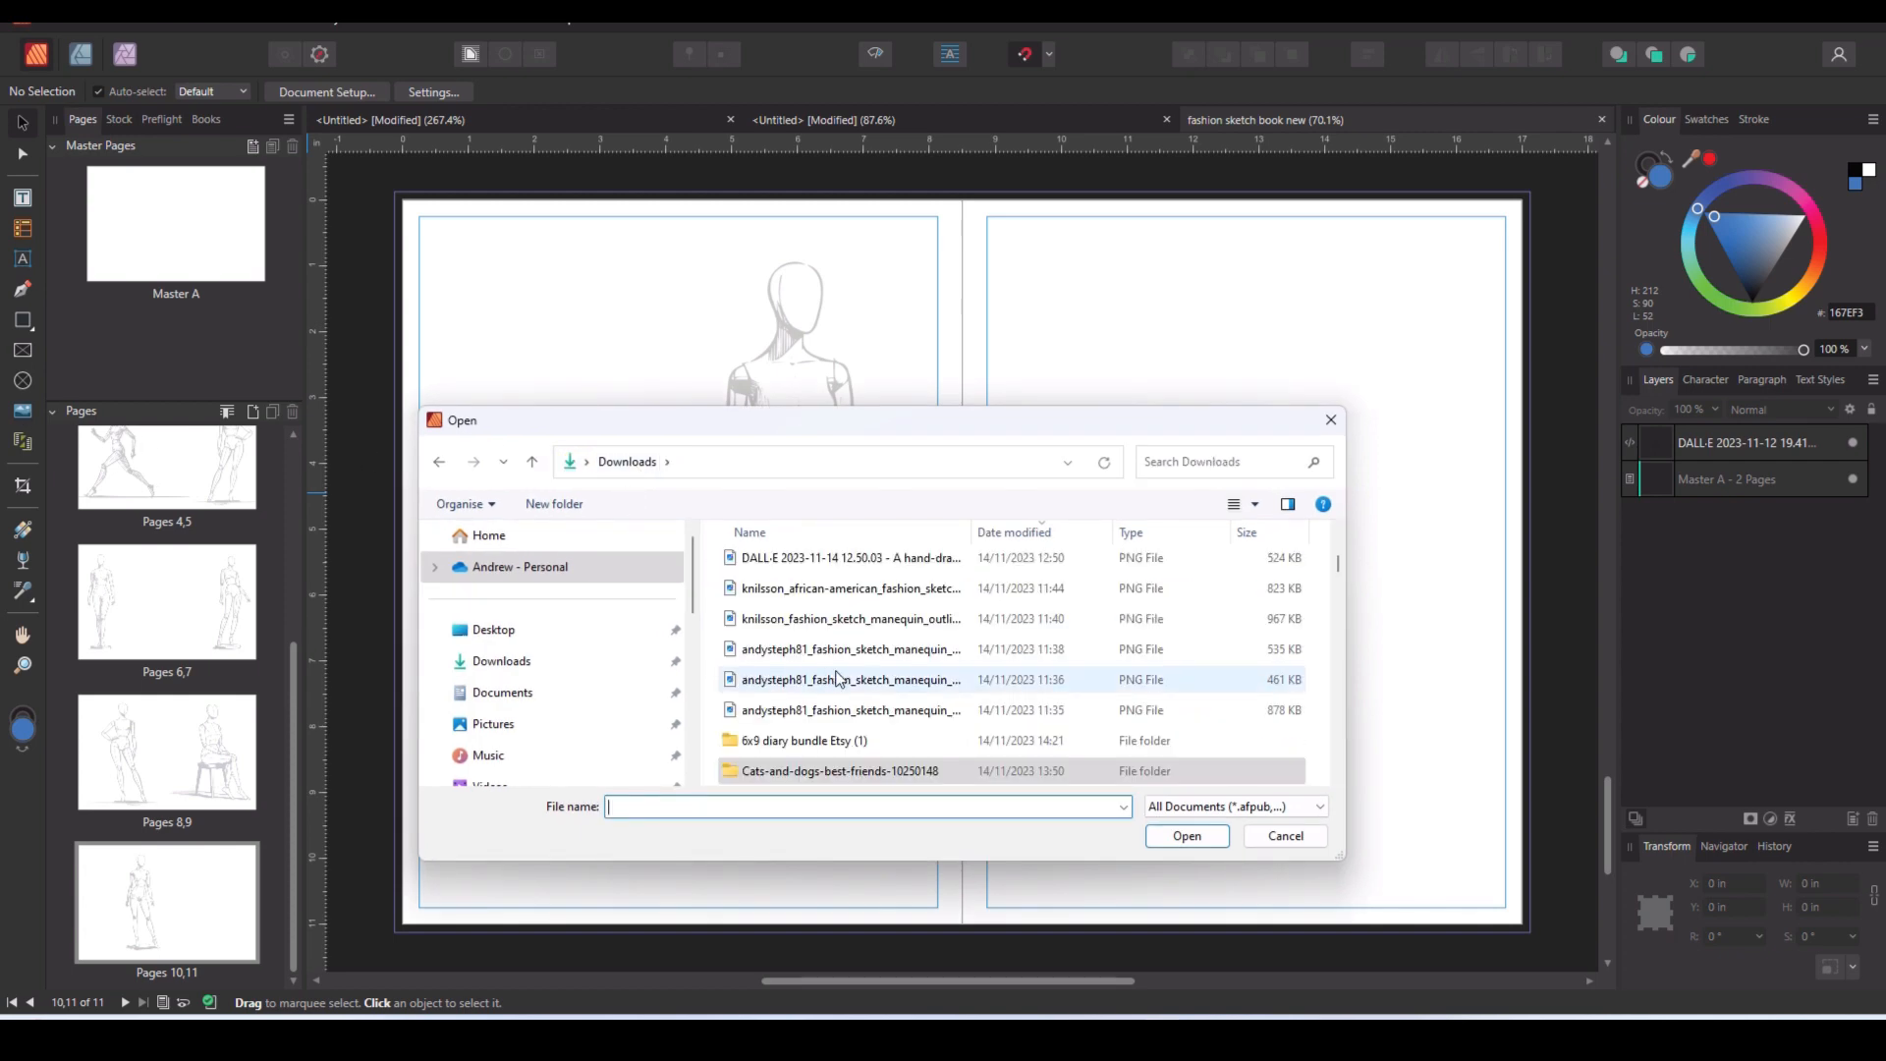
pyautogui.scroll(-3, 838, 674)
pyautogui.scroll(3, 838, 674)
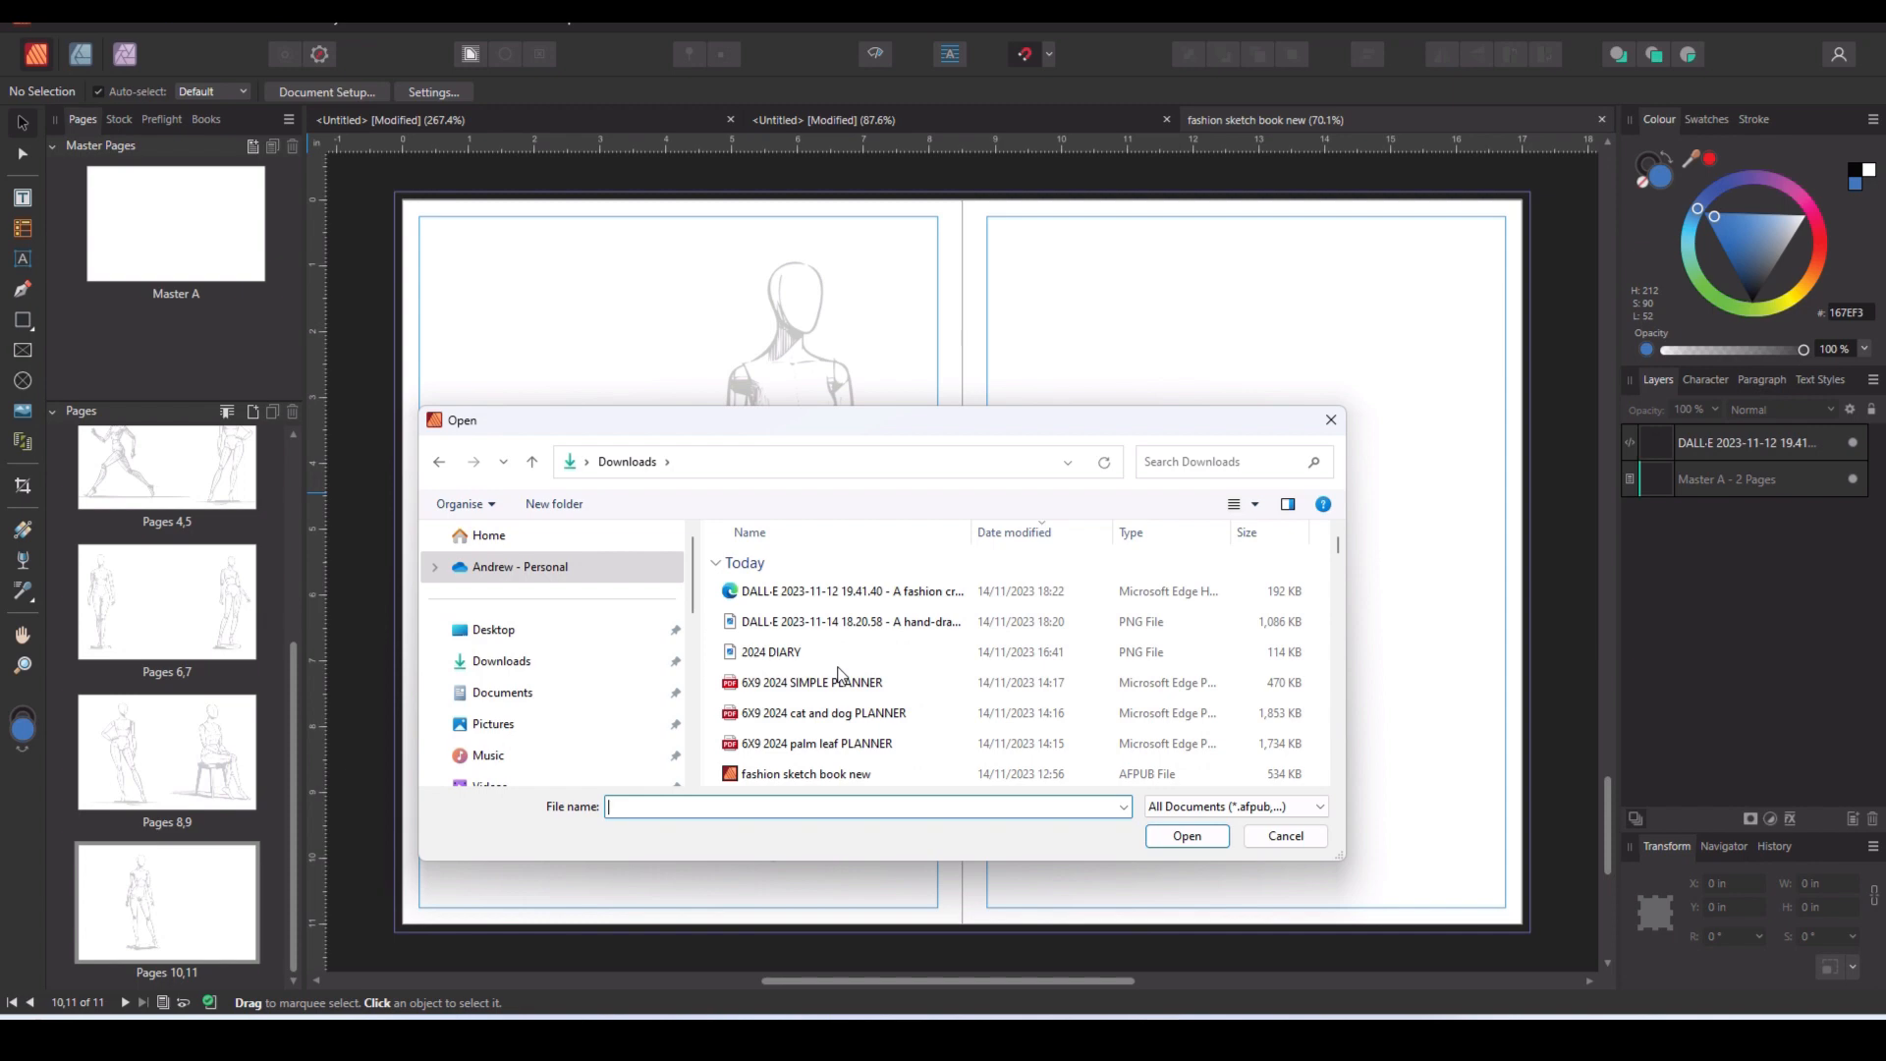
pyautogui.doubleClick(833, 593)
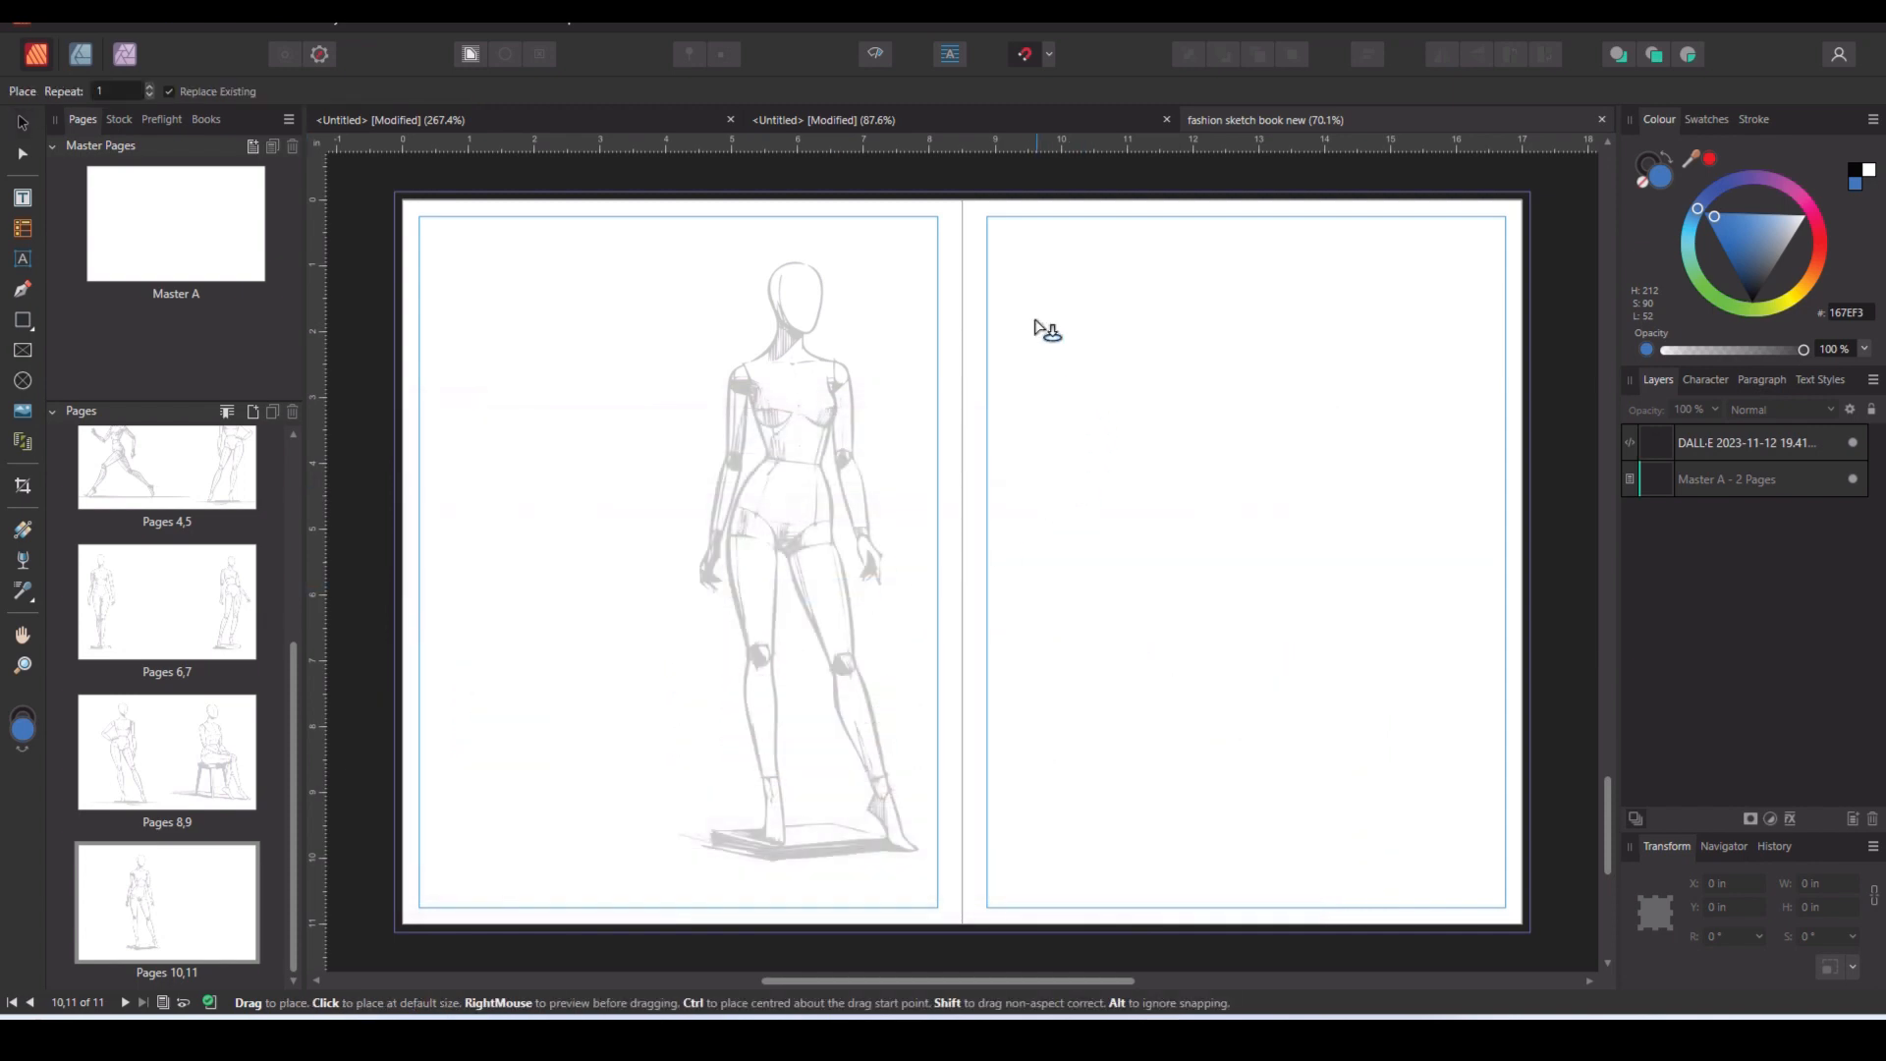
pyautogui.moveTo(1022, 291); pyautogui.dragTo(1508, 801)
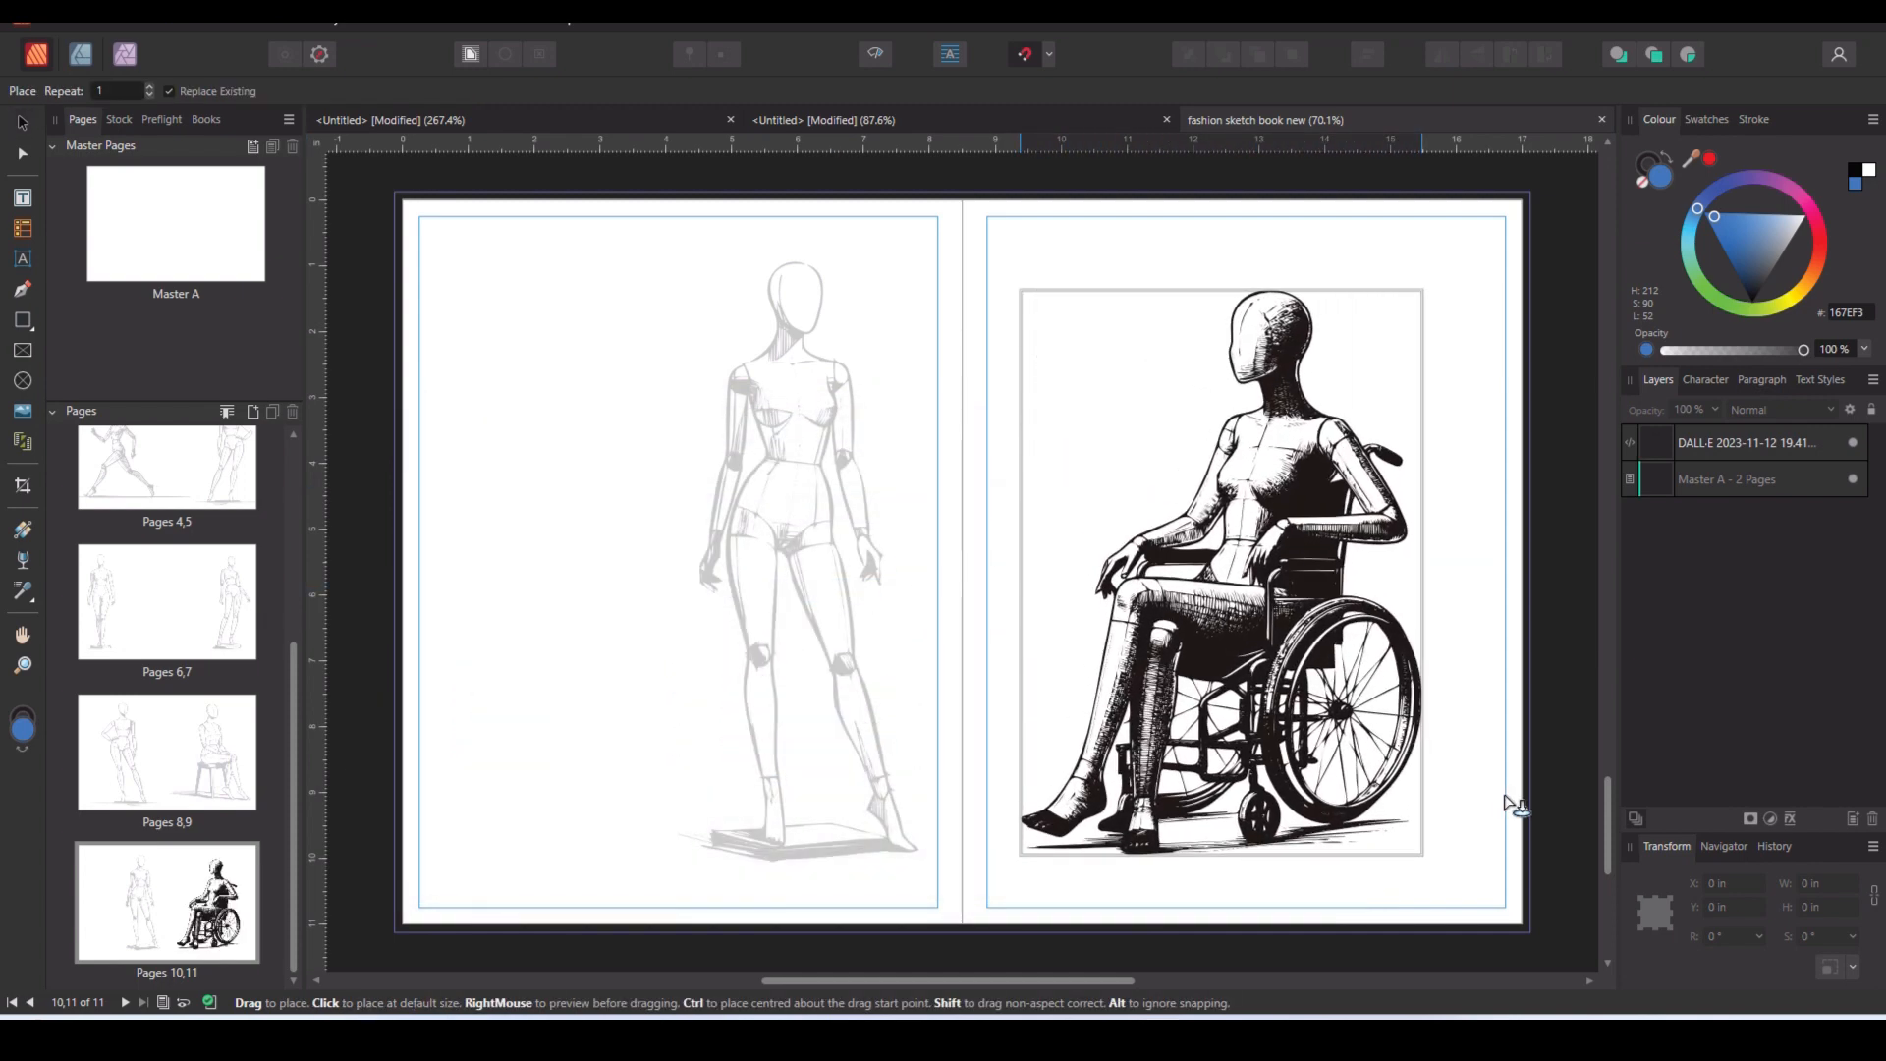
# Move the wheelchair mannequin toward the outer margin of page 11 and set its opacity to 25%.
pyautogui.scroll(5, 1206, 598)
pyautogui.scroll(10, 1081, 559)
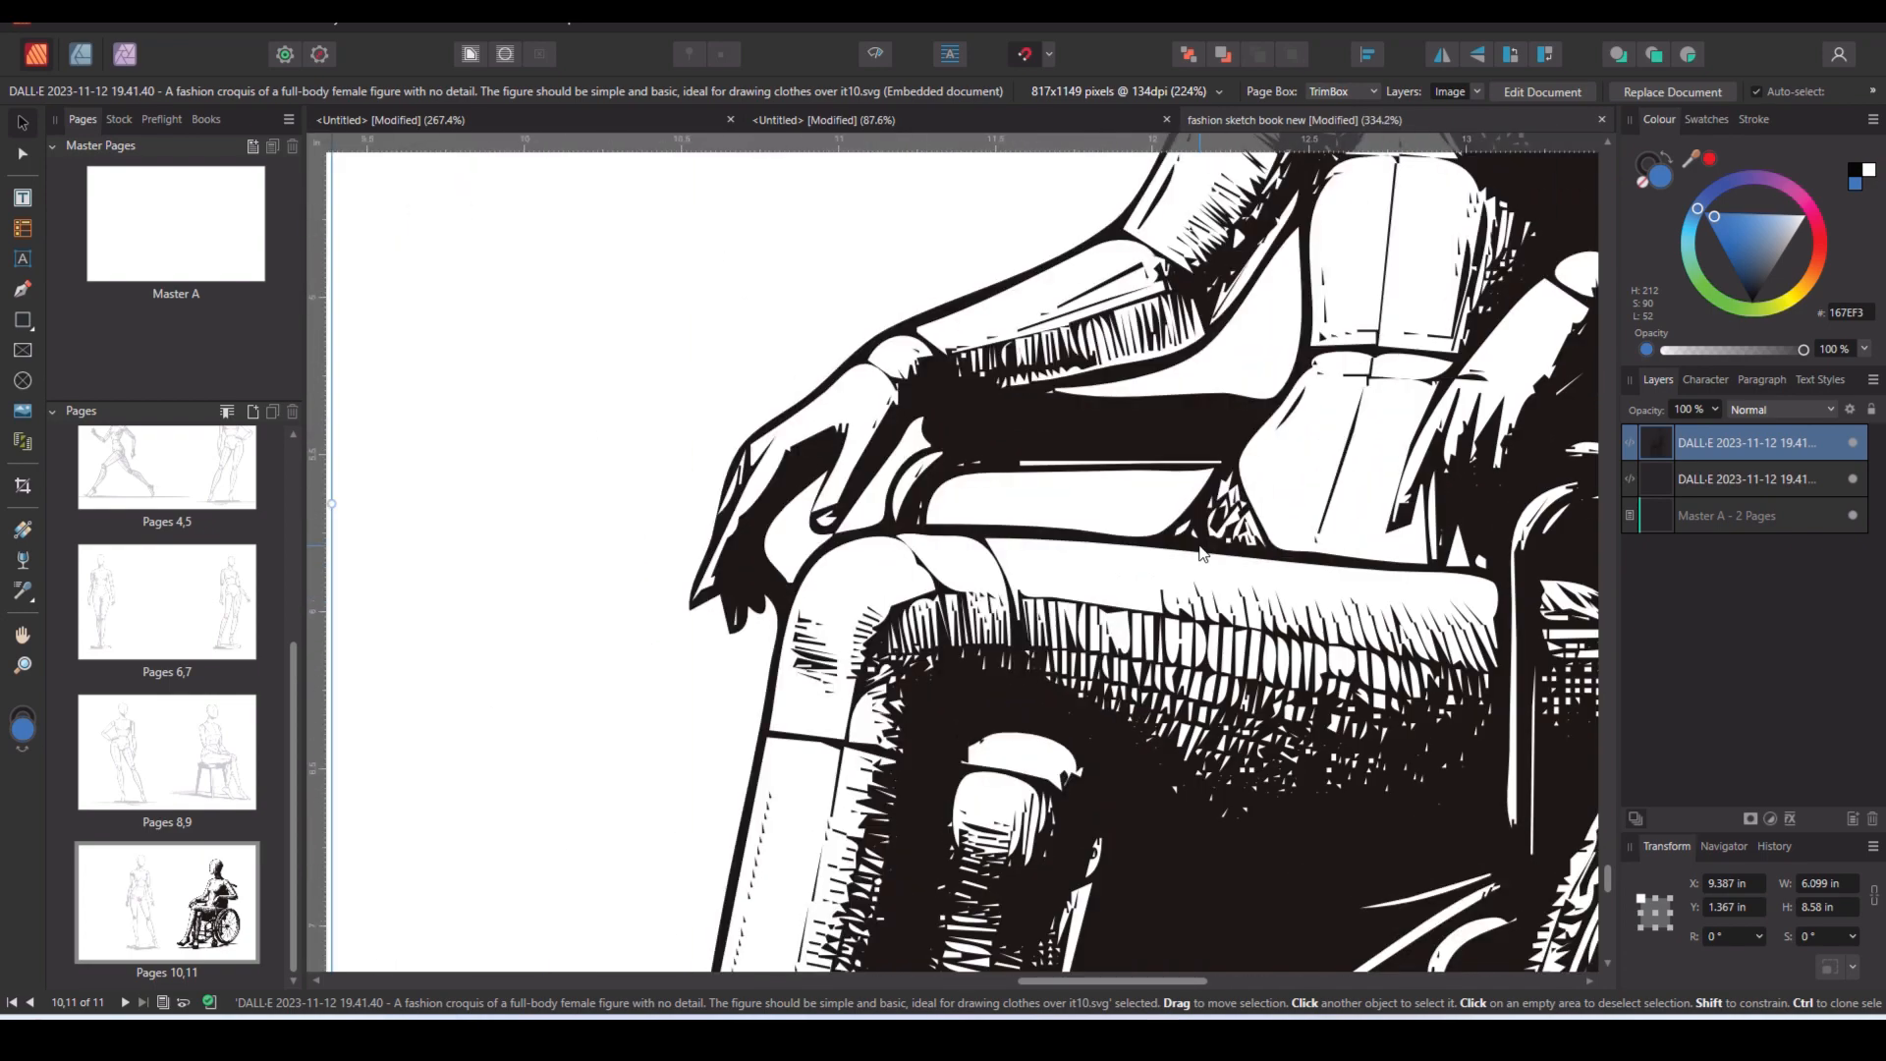
pyautogui.scroll(-15, 1082, 559)
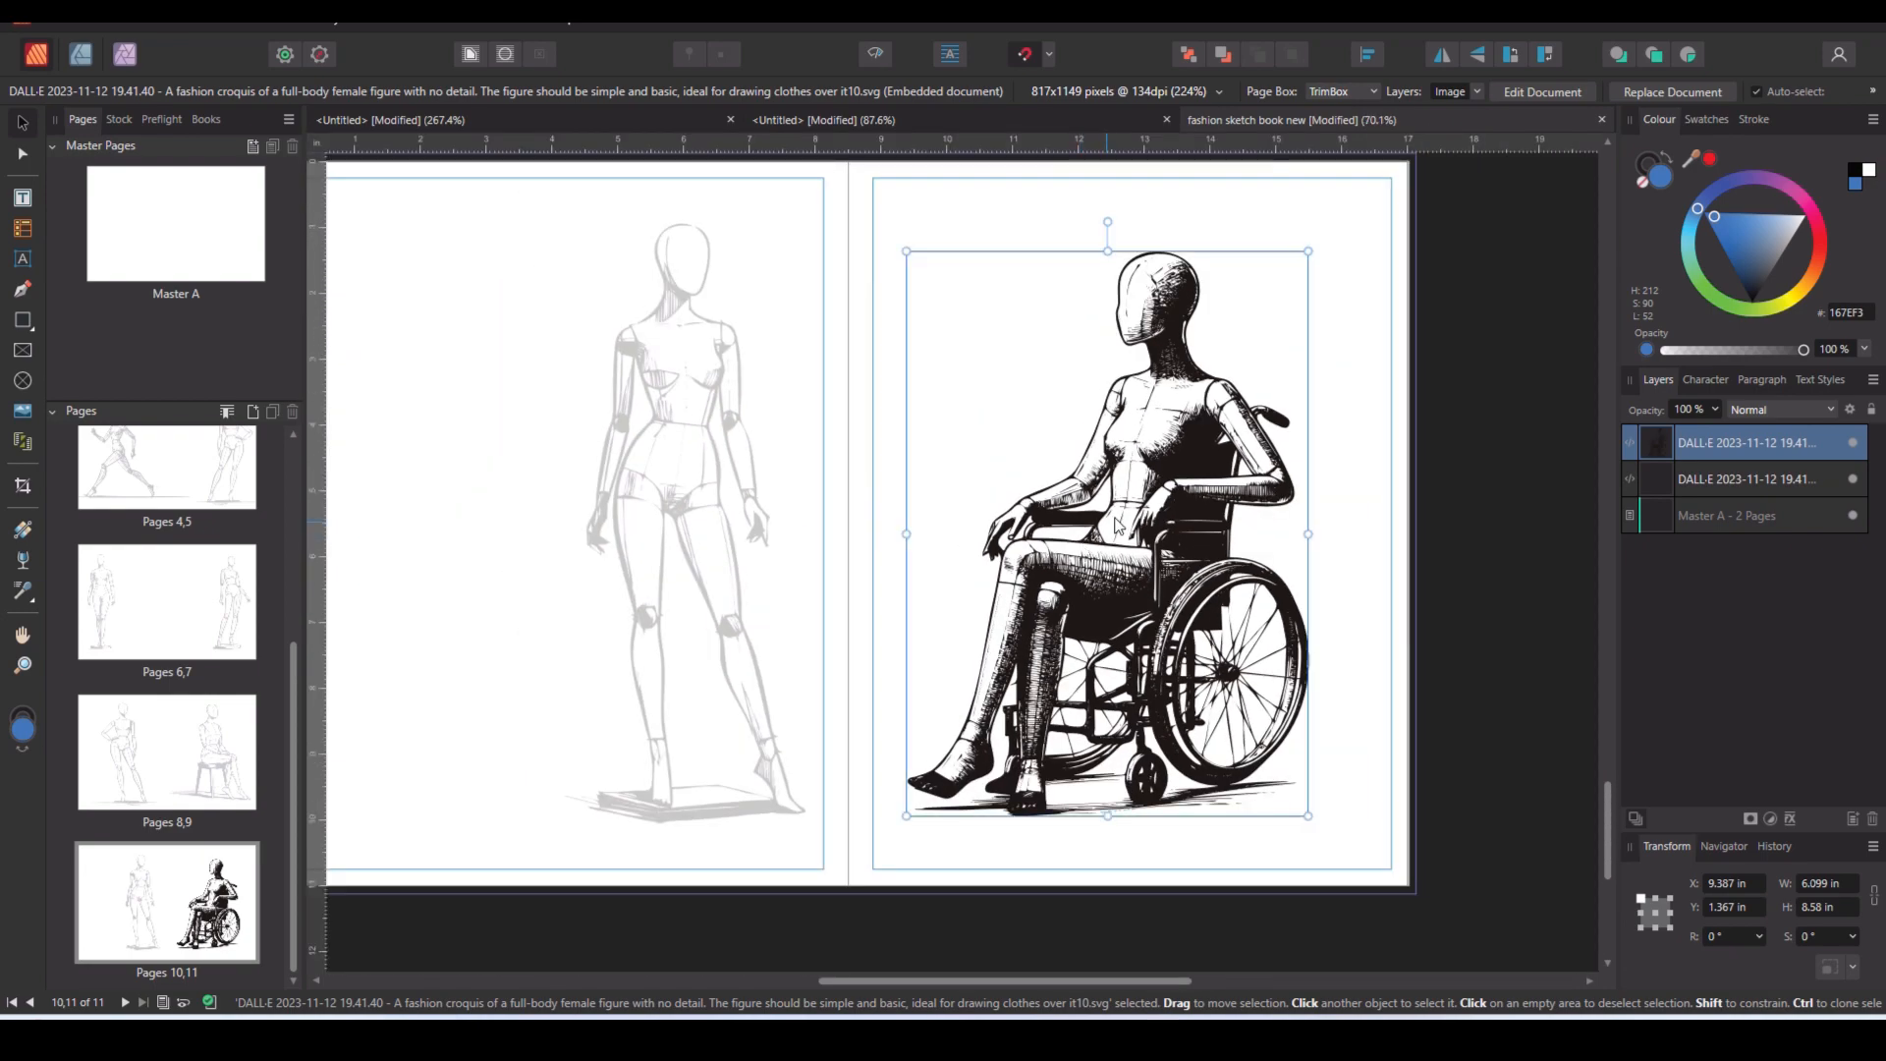
pyautogui.moveTo(1120, 523); pyautogui.dragTo(1141, 512)
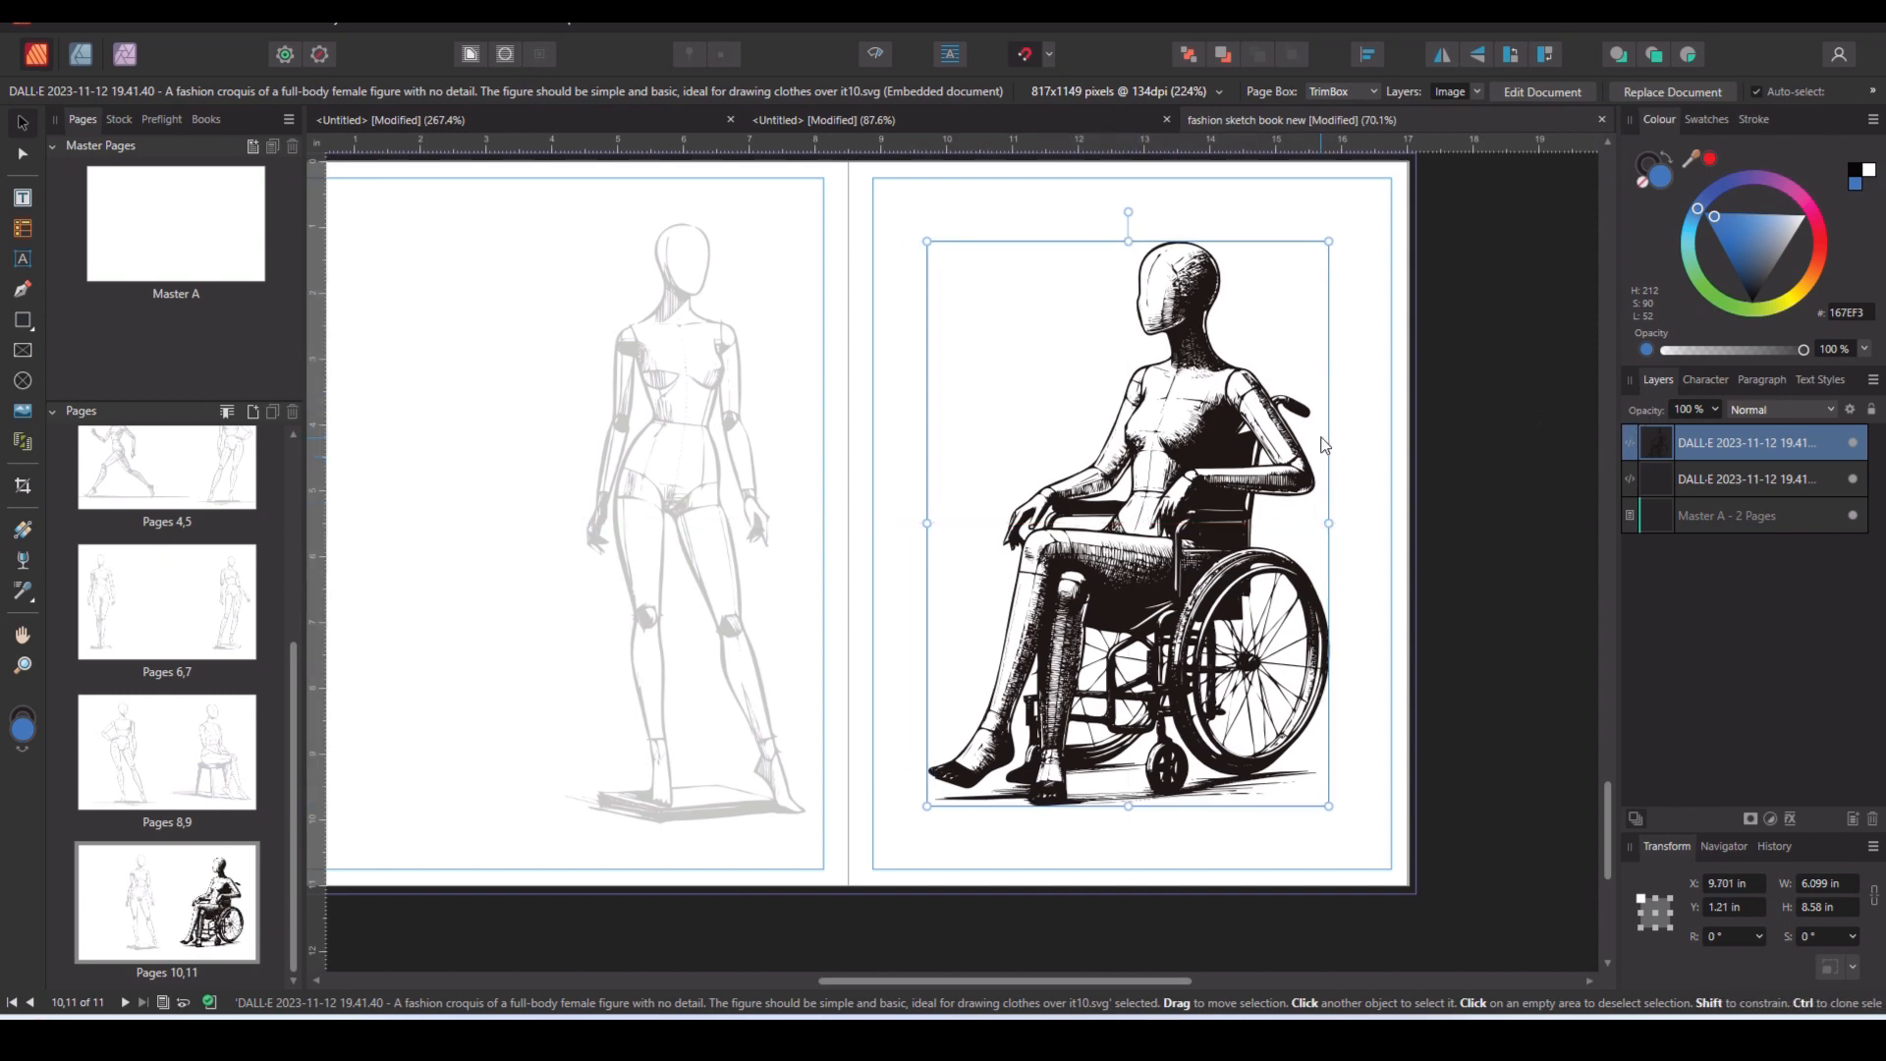
pyautogui.moveTo(1715, 409); pyautogui.dragTo(1611, 516)
pyautogui.click(1514, 727)
pyautogui.moveTo(1206, 659); pyautogui.dragTo(1250, 653)
pyautogui.click(1463, 659)
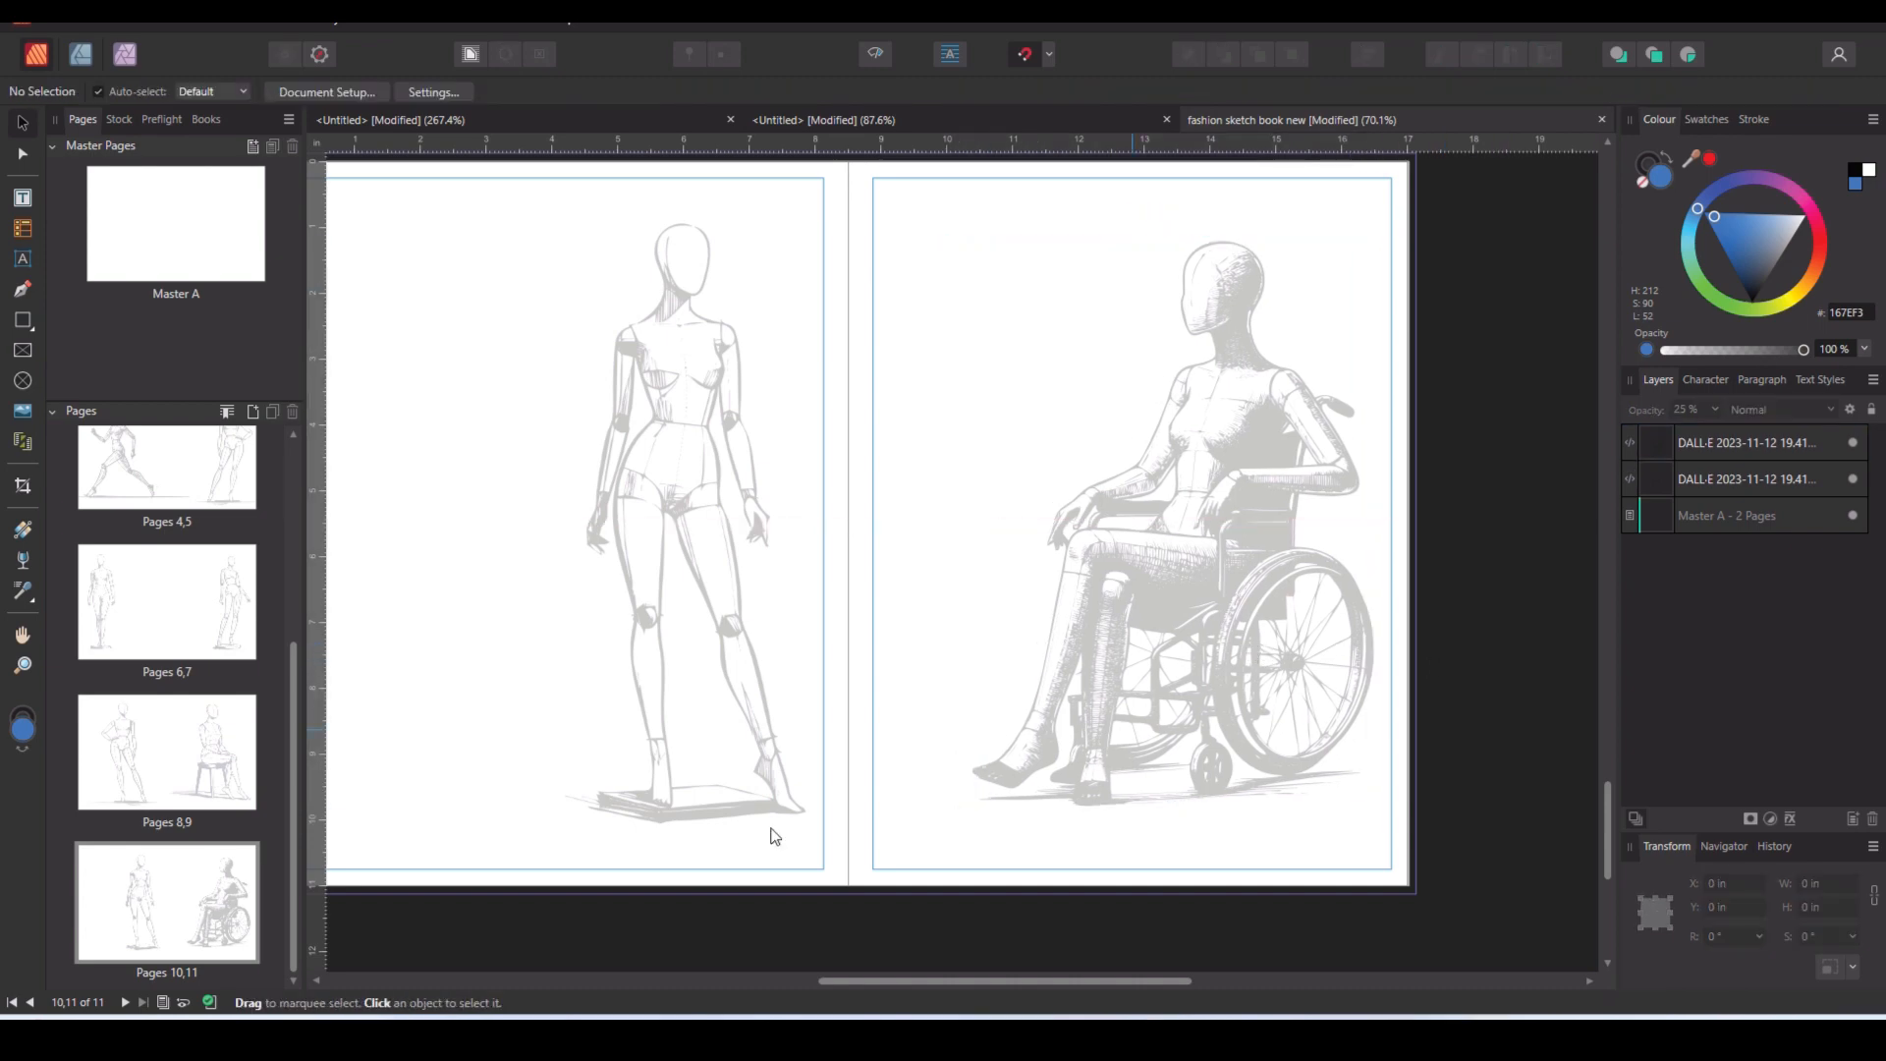
# Duplicate the ten mannequin pages from page 2 through page 11.
pyautogui.rightClick(198, 891)
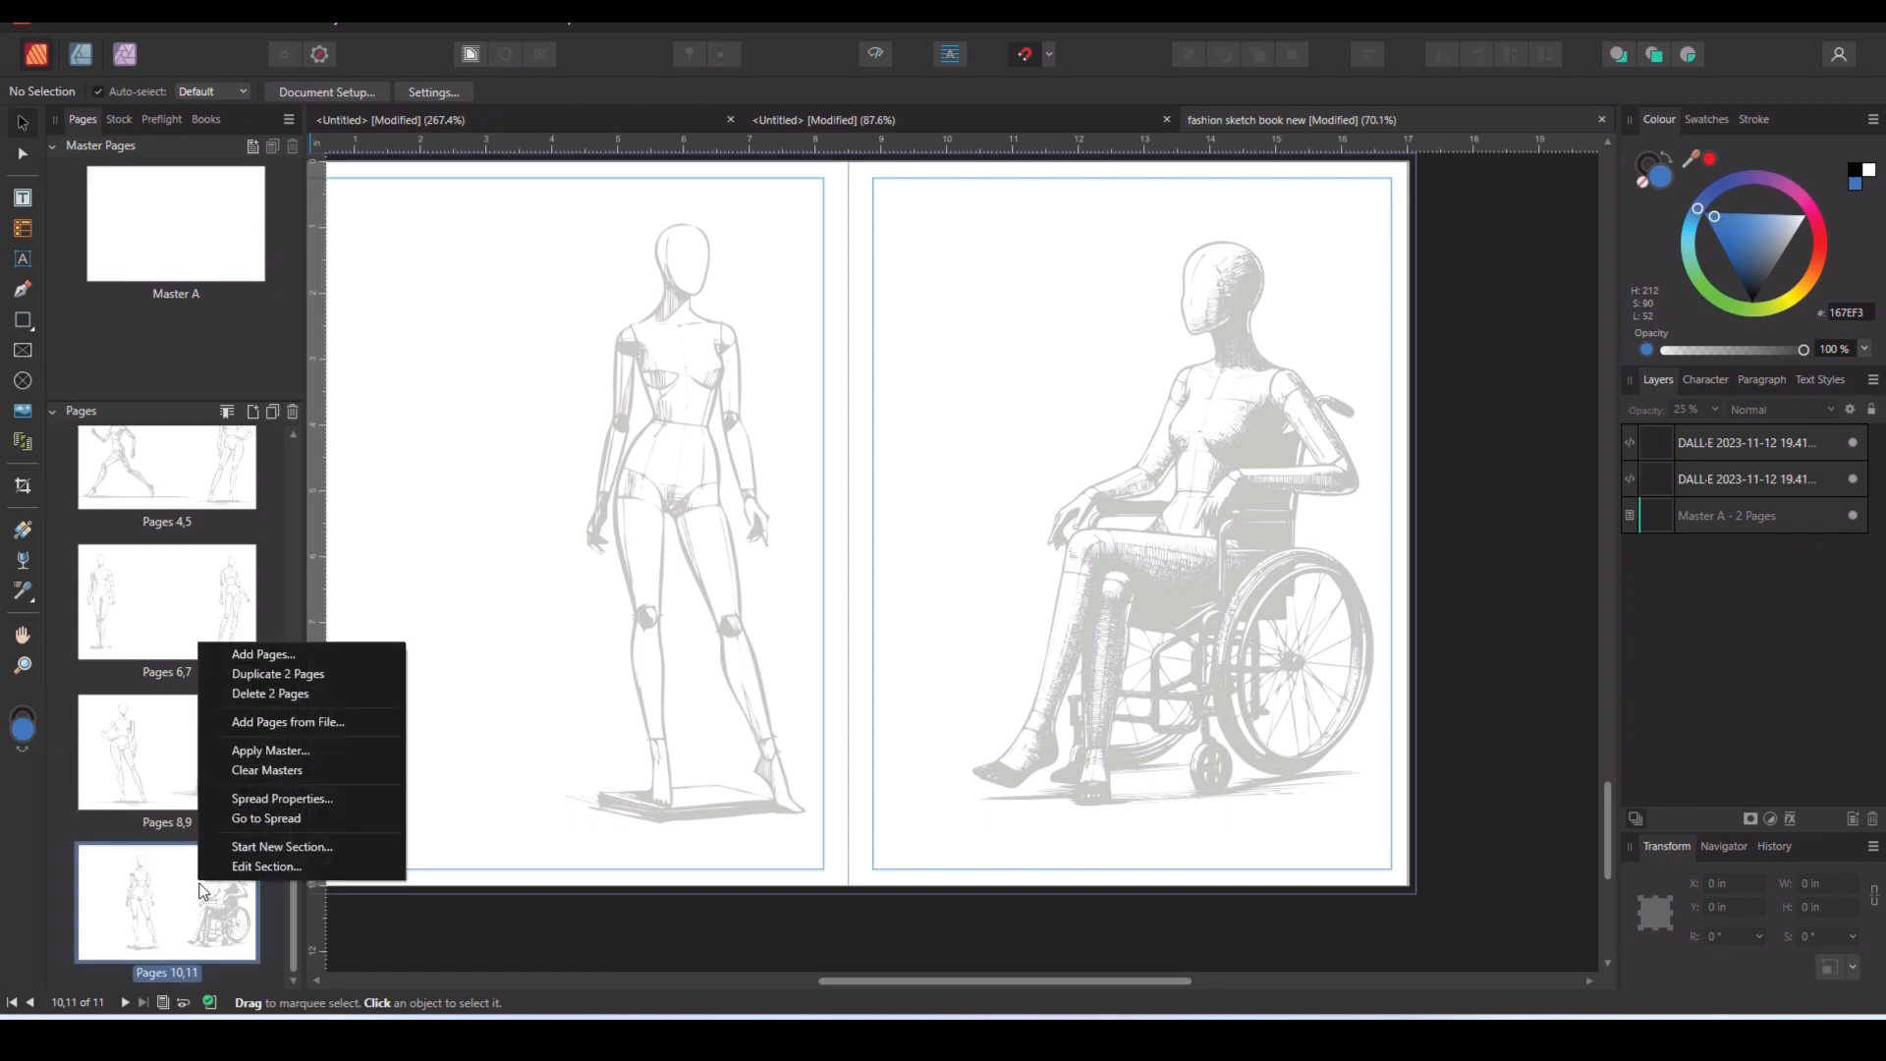
pyautogui.click(412, 928)
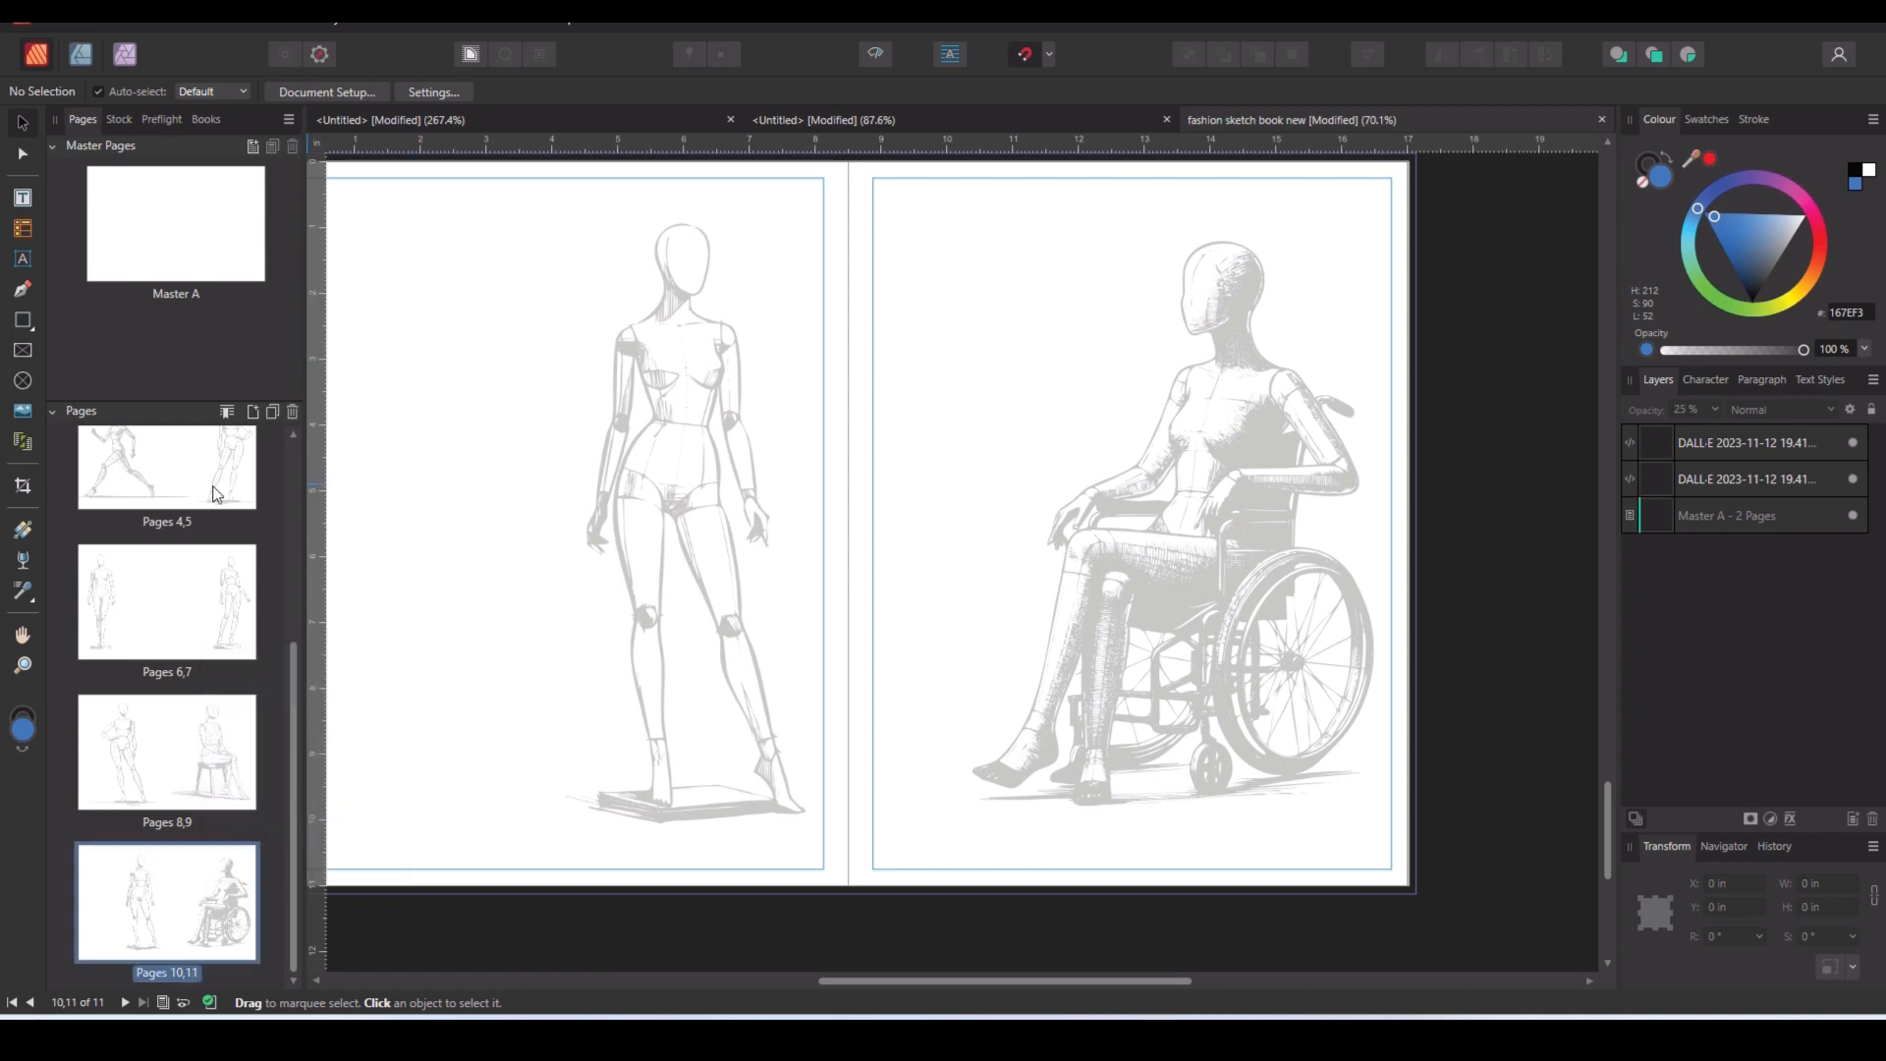
pyautogui.scroll(5, 224, 575)
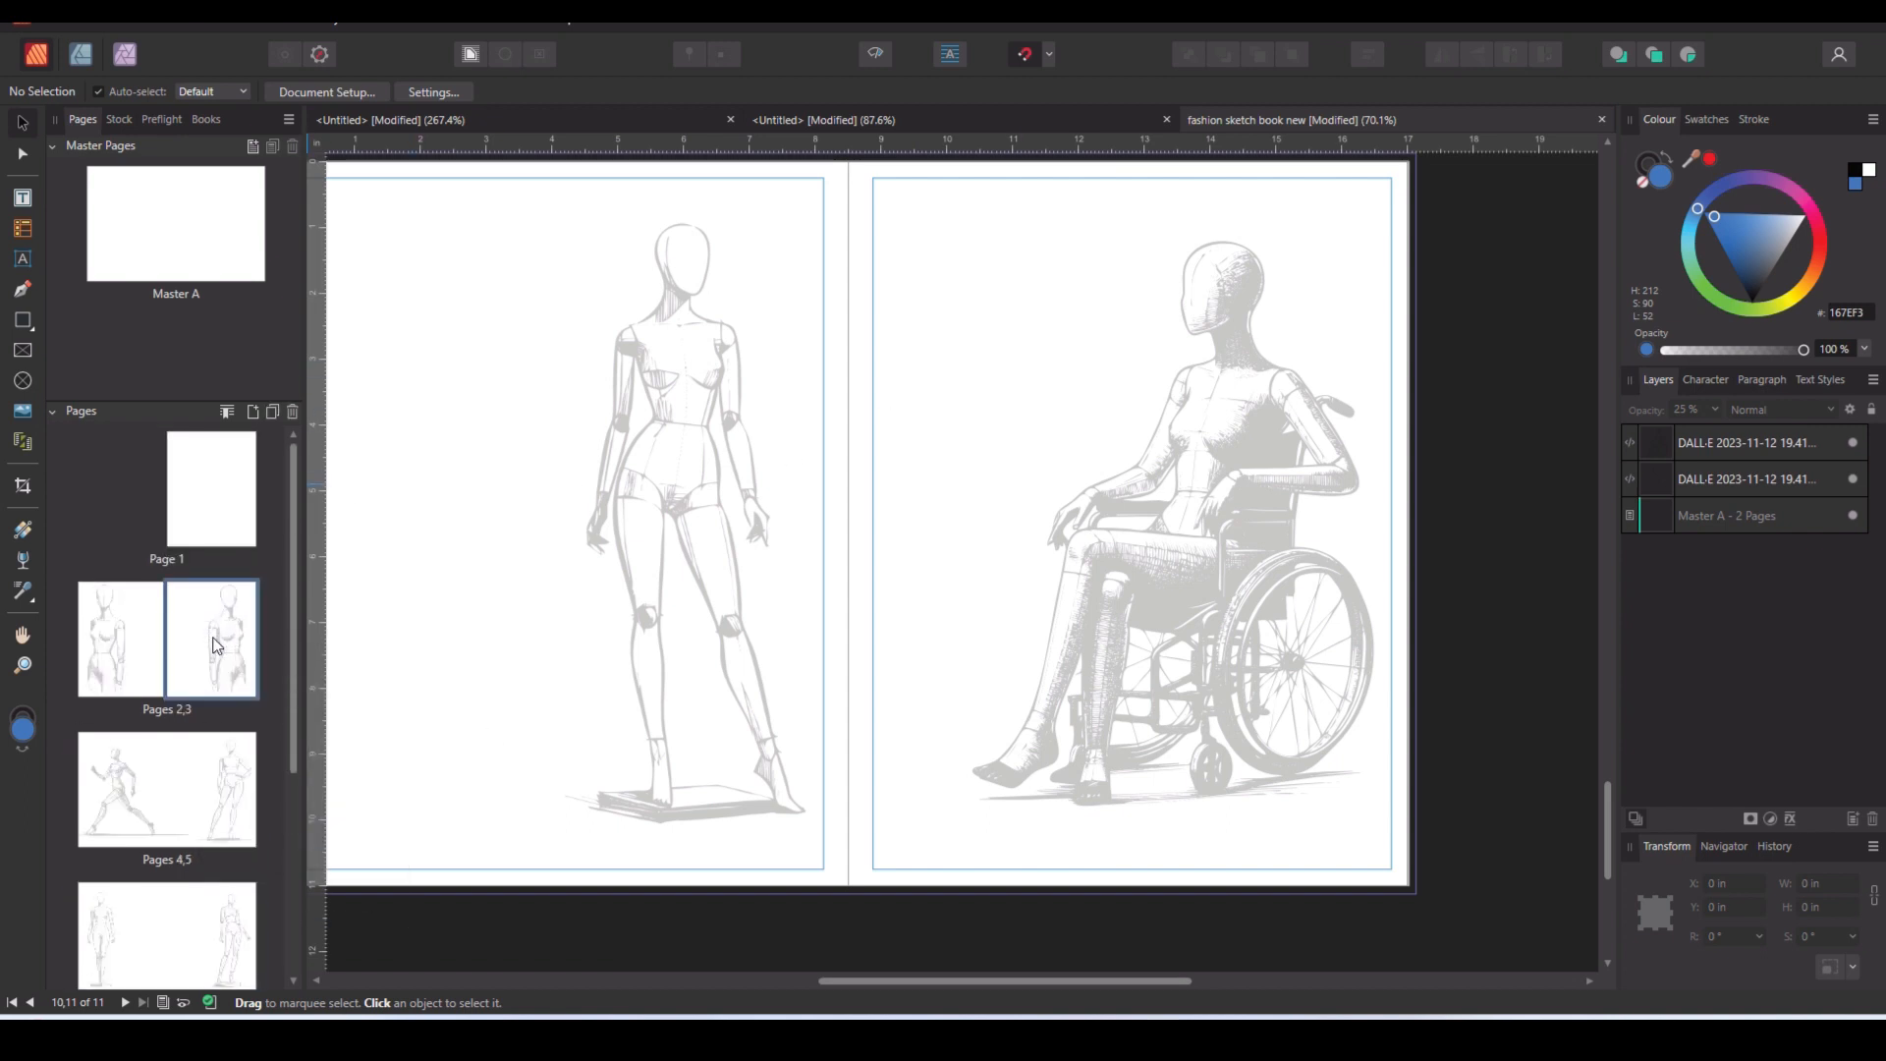
pyautogui.scroll(-5, 124, 669)
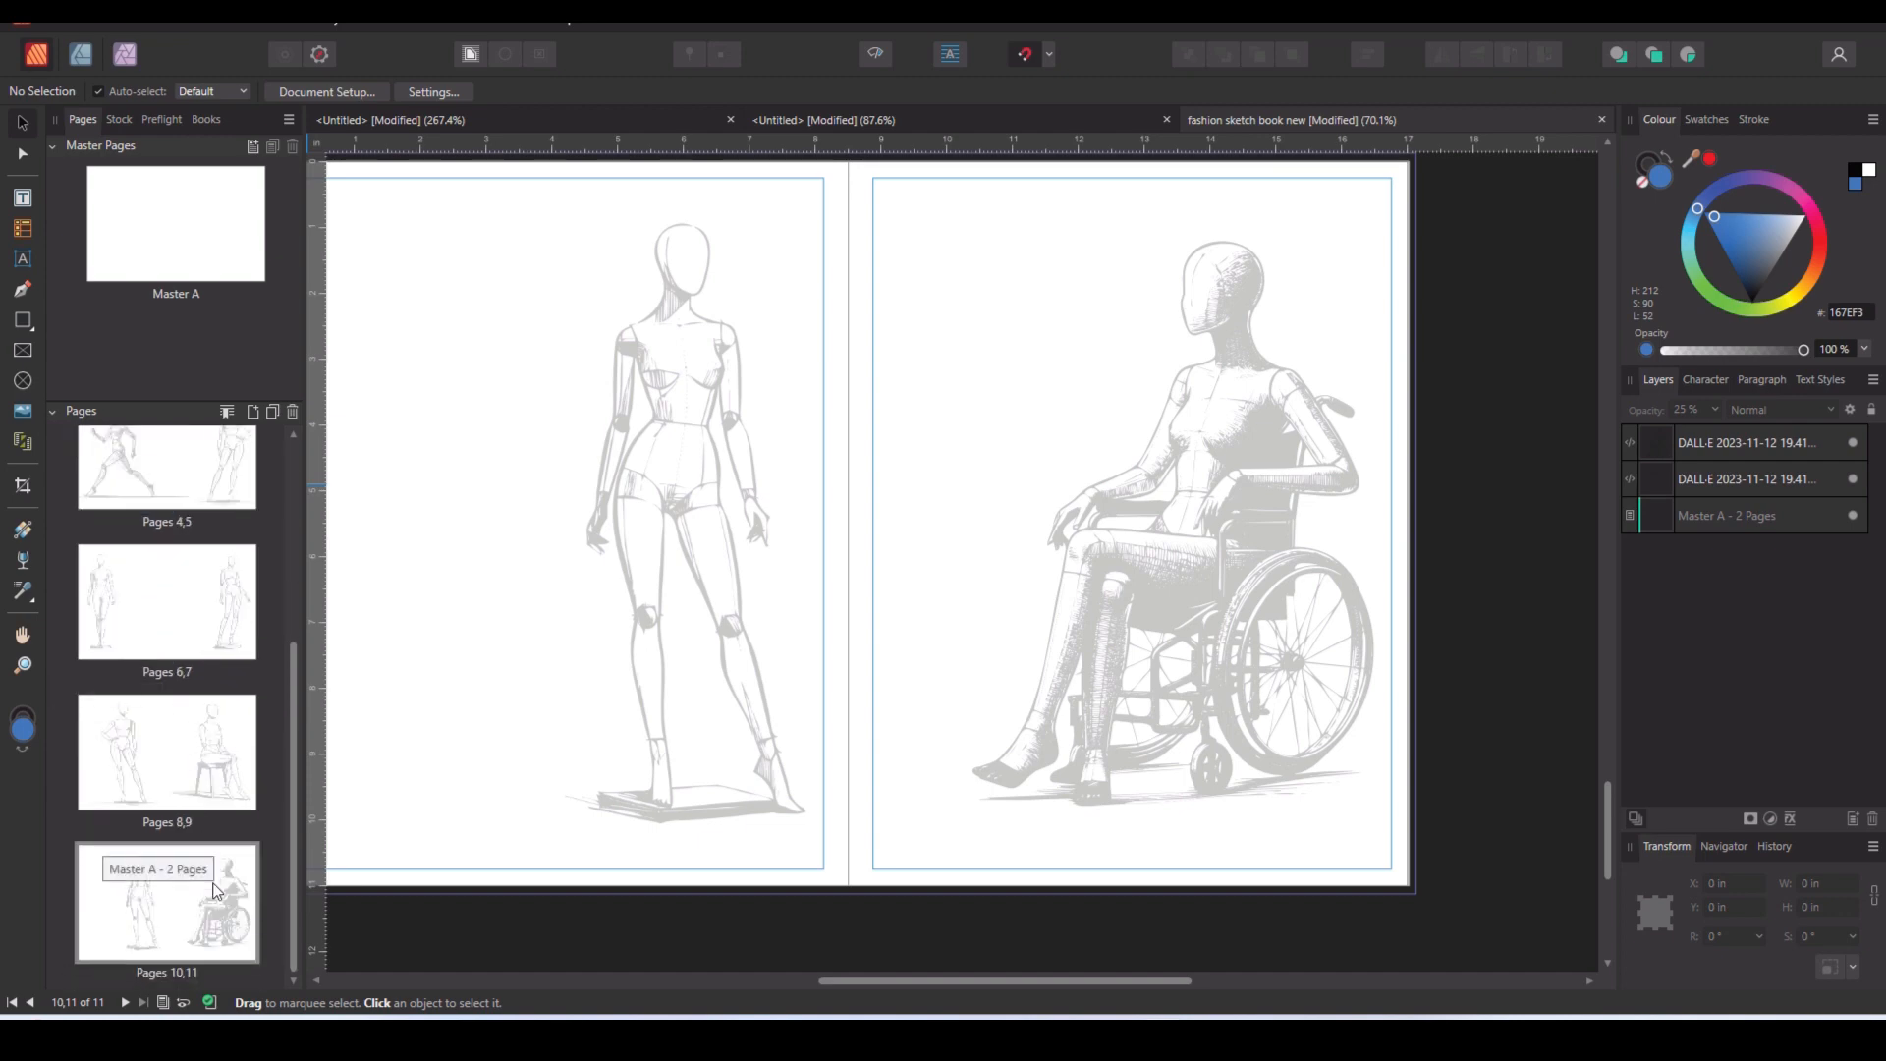
pyautogui.keyDown('shift'); pyautogui.click(217, 890); pyautogui.keyUp('shift')
pyautogui.rightClick(217, 890)
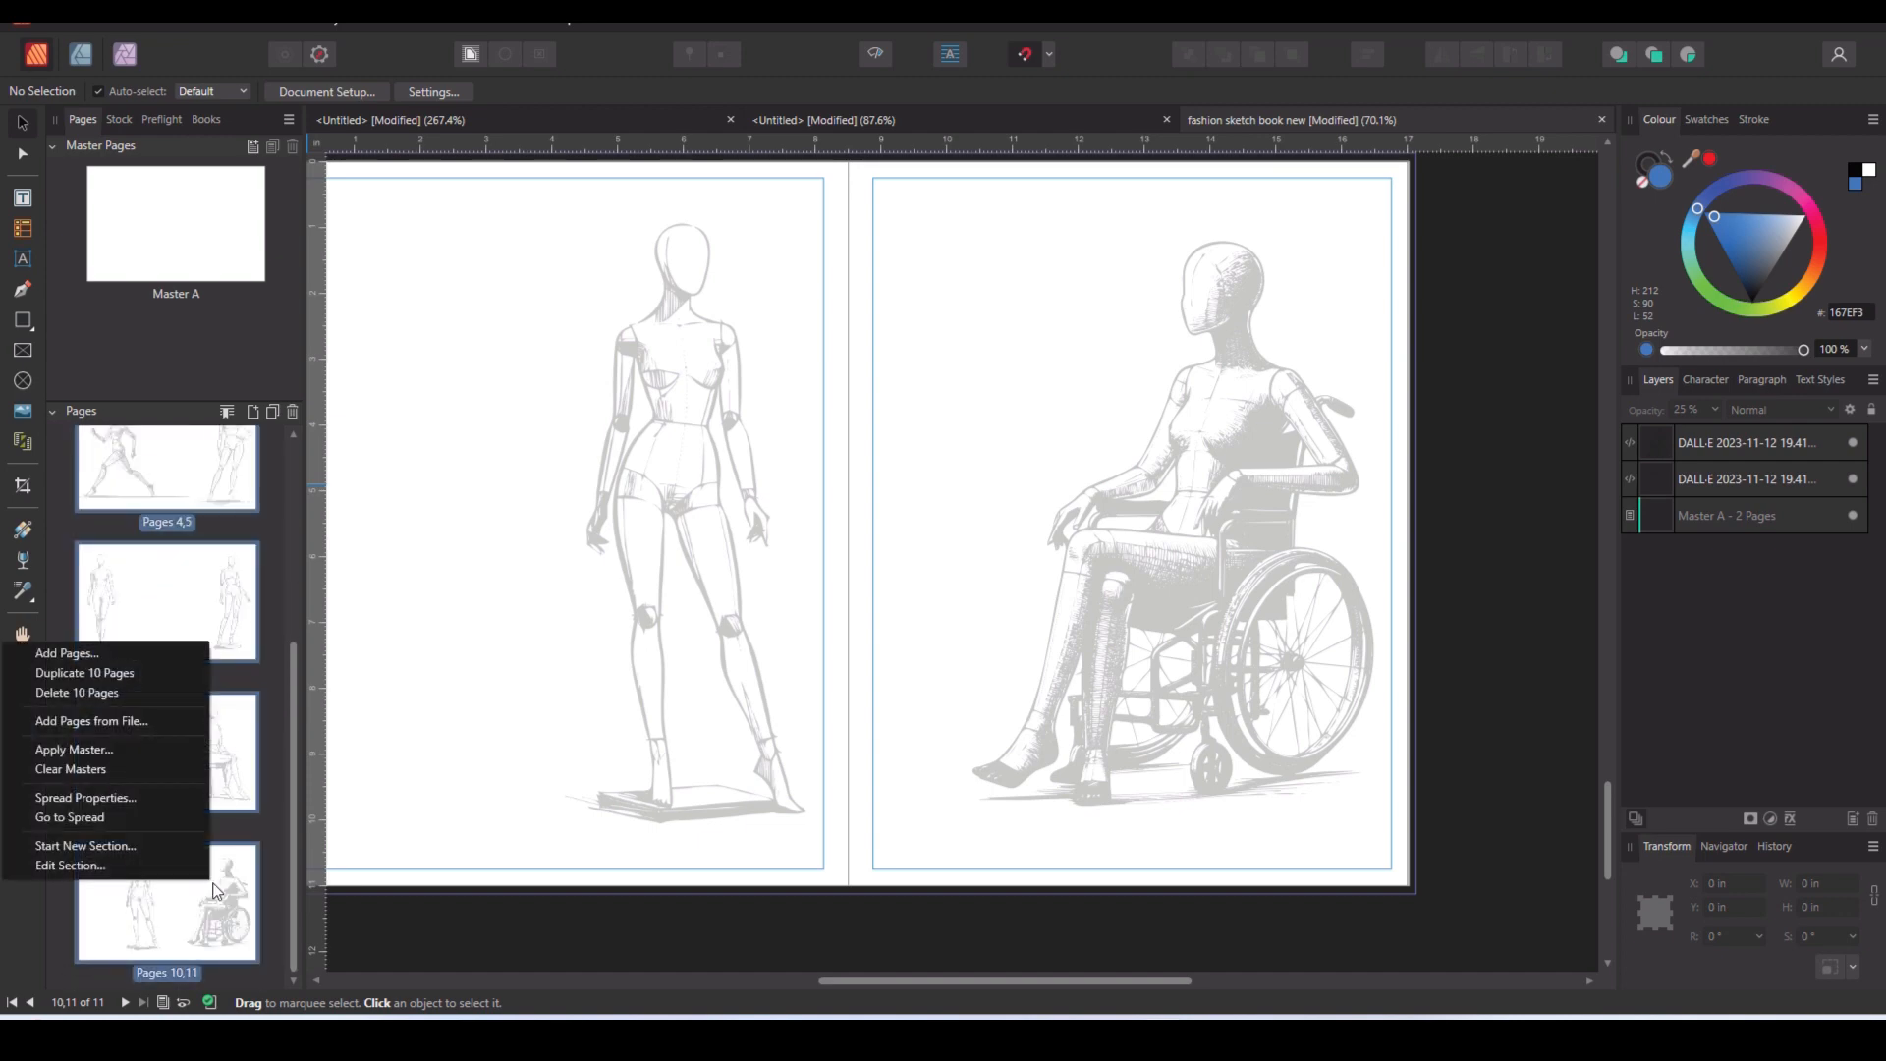
pyautogui.click(98, 674)
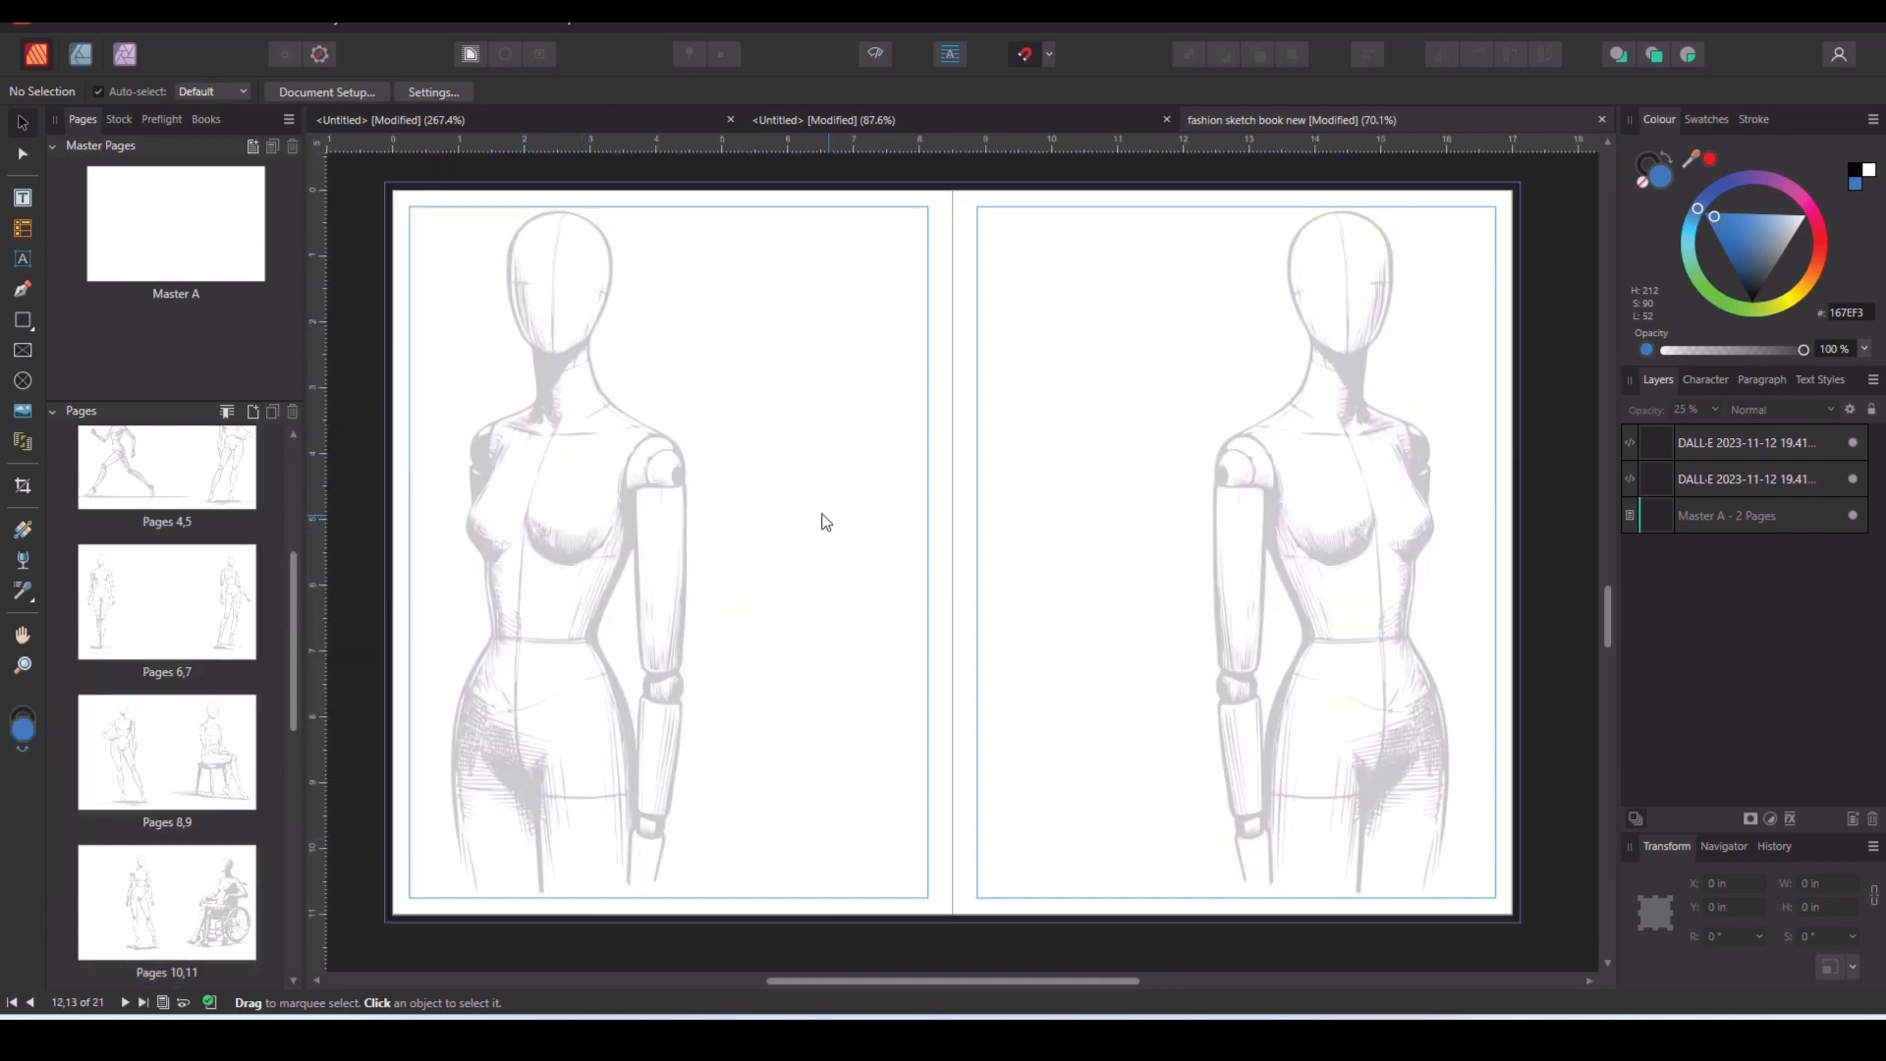
pyautogui.moveTo(291, 632); pyautogui.dragTo(289, 524)
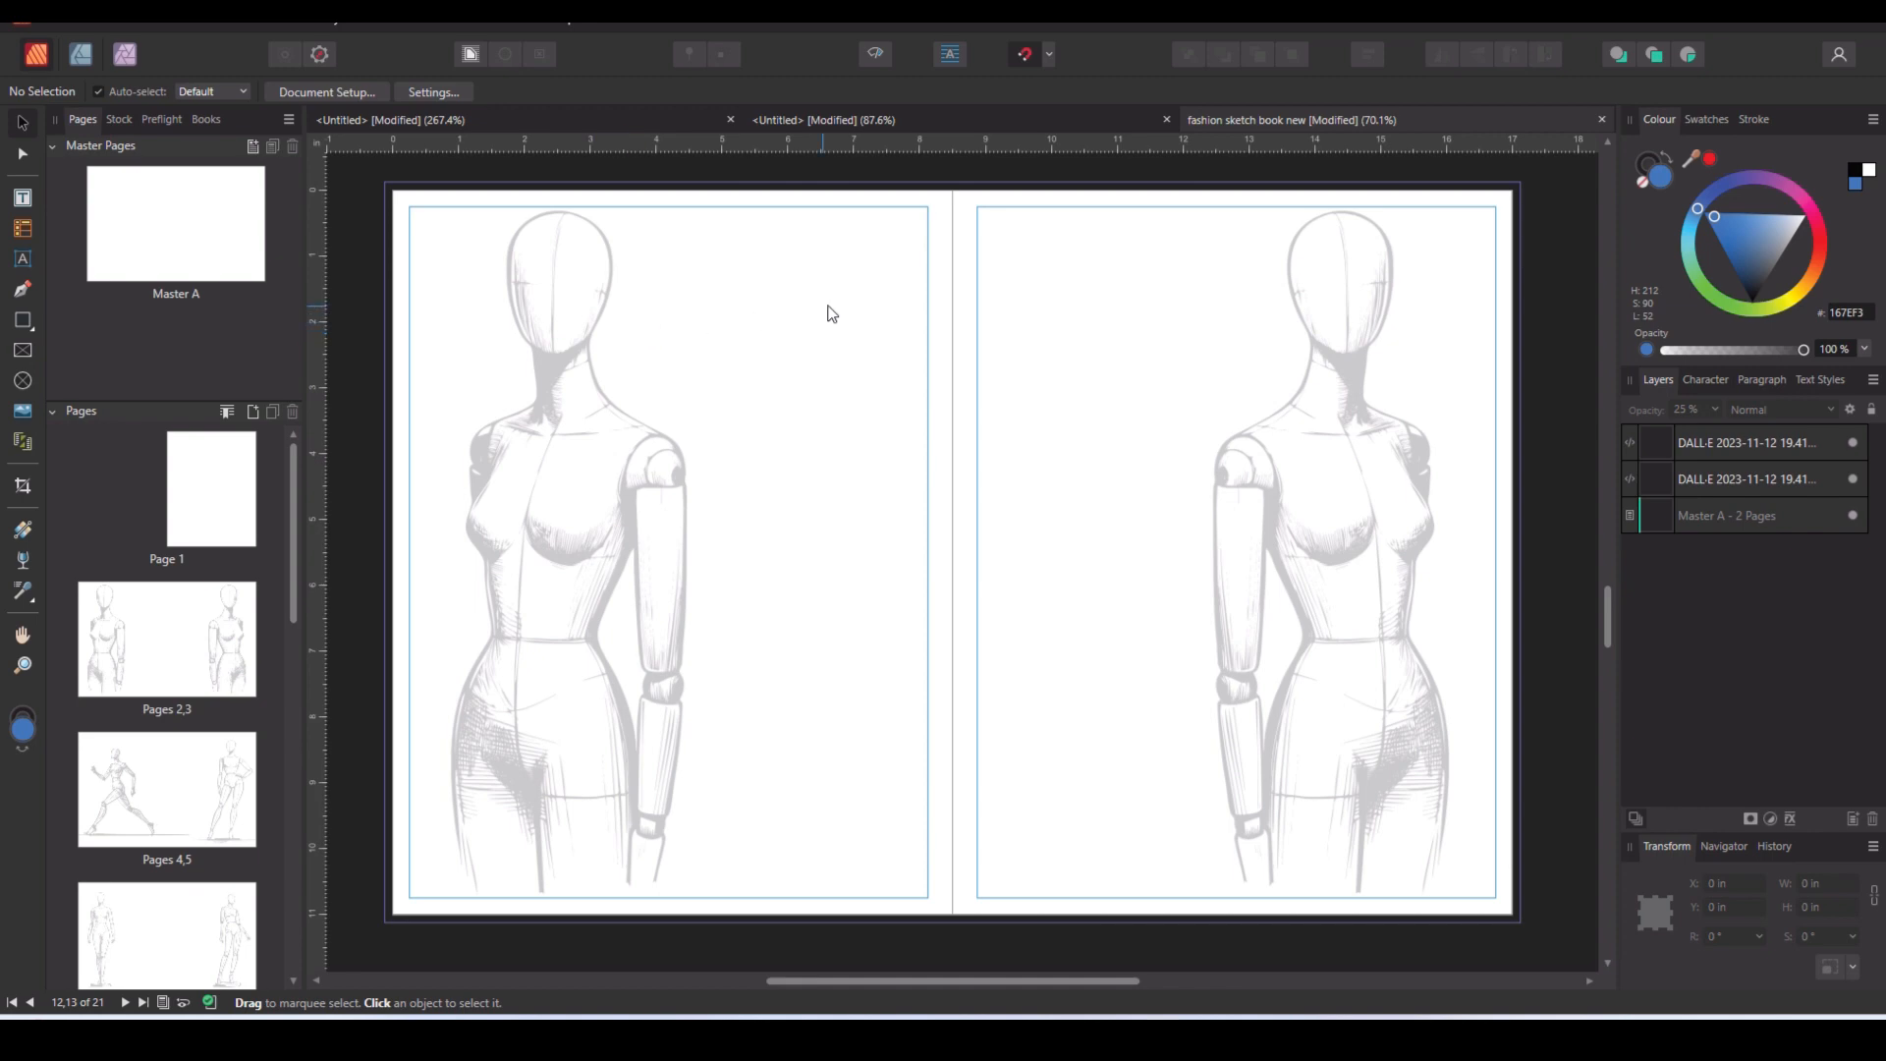
# Draw a horizontal line about 3.64 in long with the Pen tool beside the mannequin's head on page 12.
pyautogui.click(22, 292)
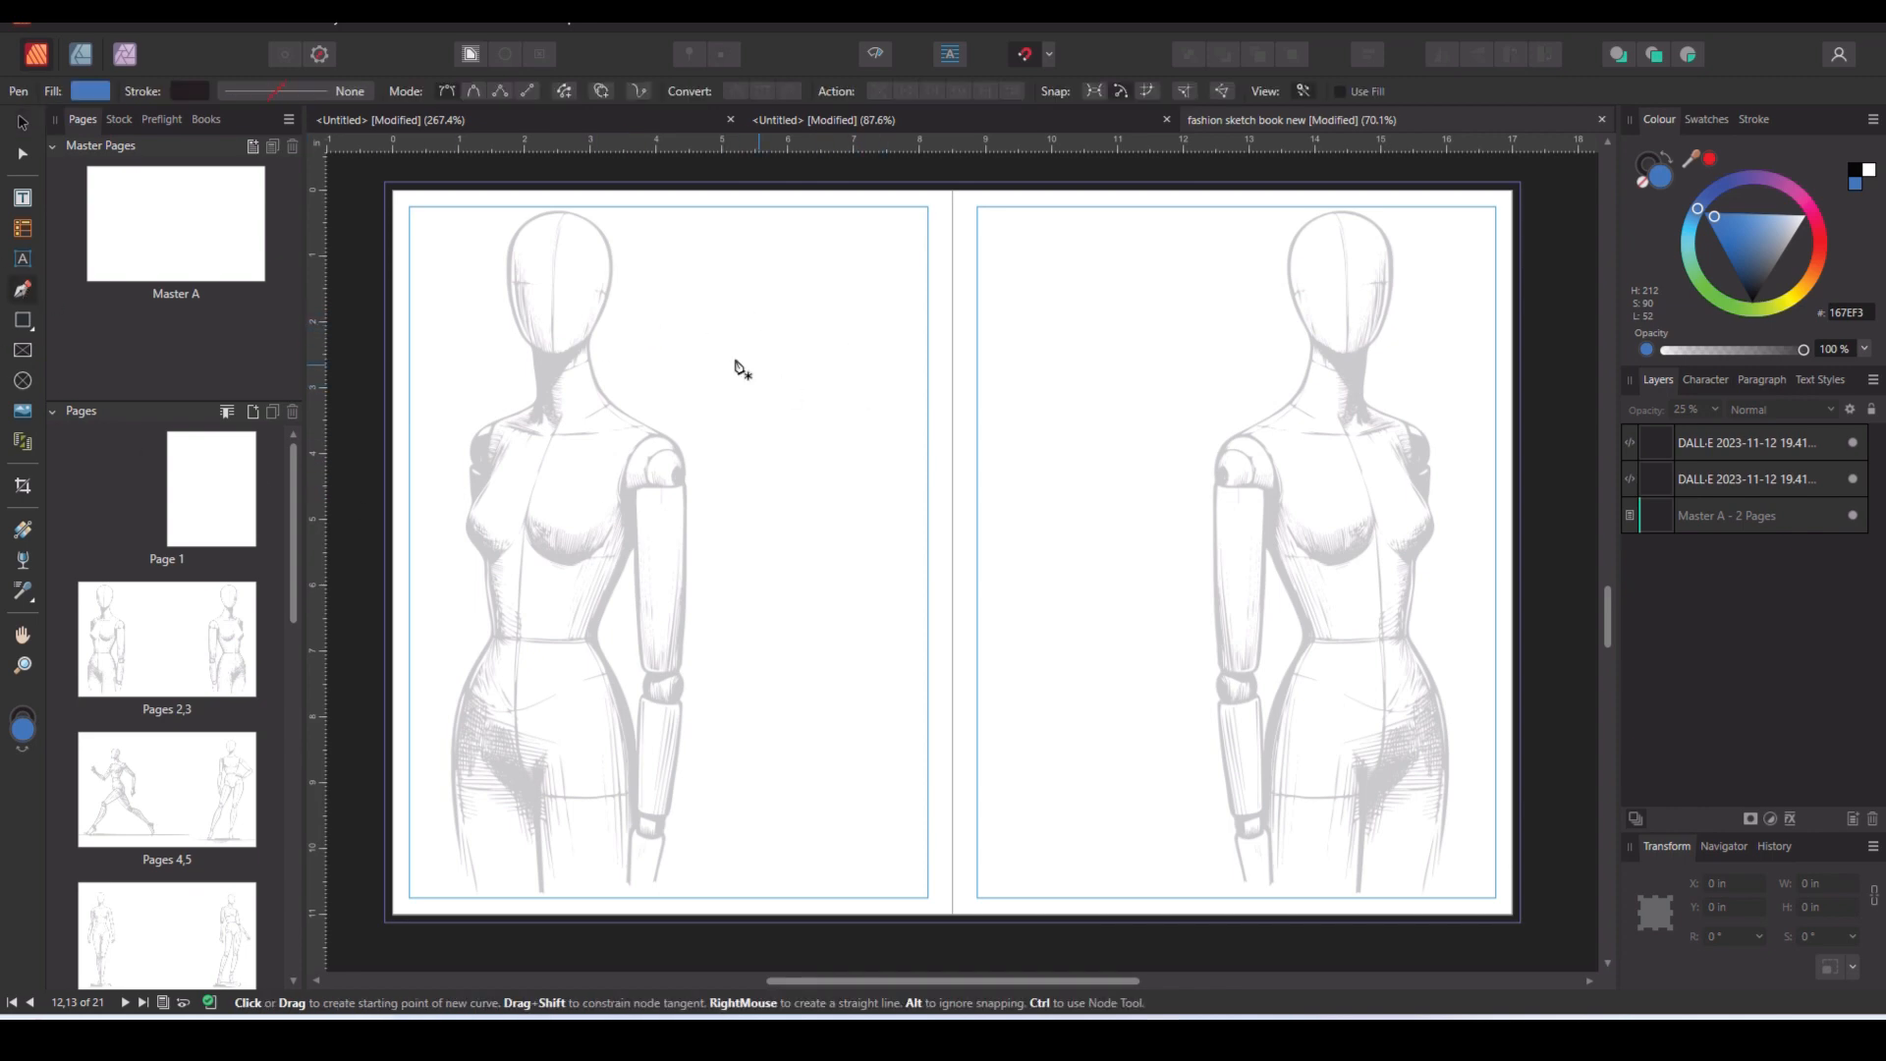
pyautogui.click(653, 321)
pyautogui.click(892, 321)
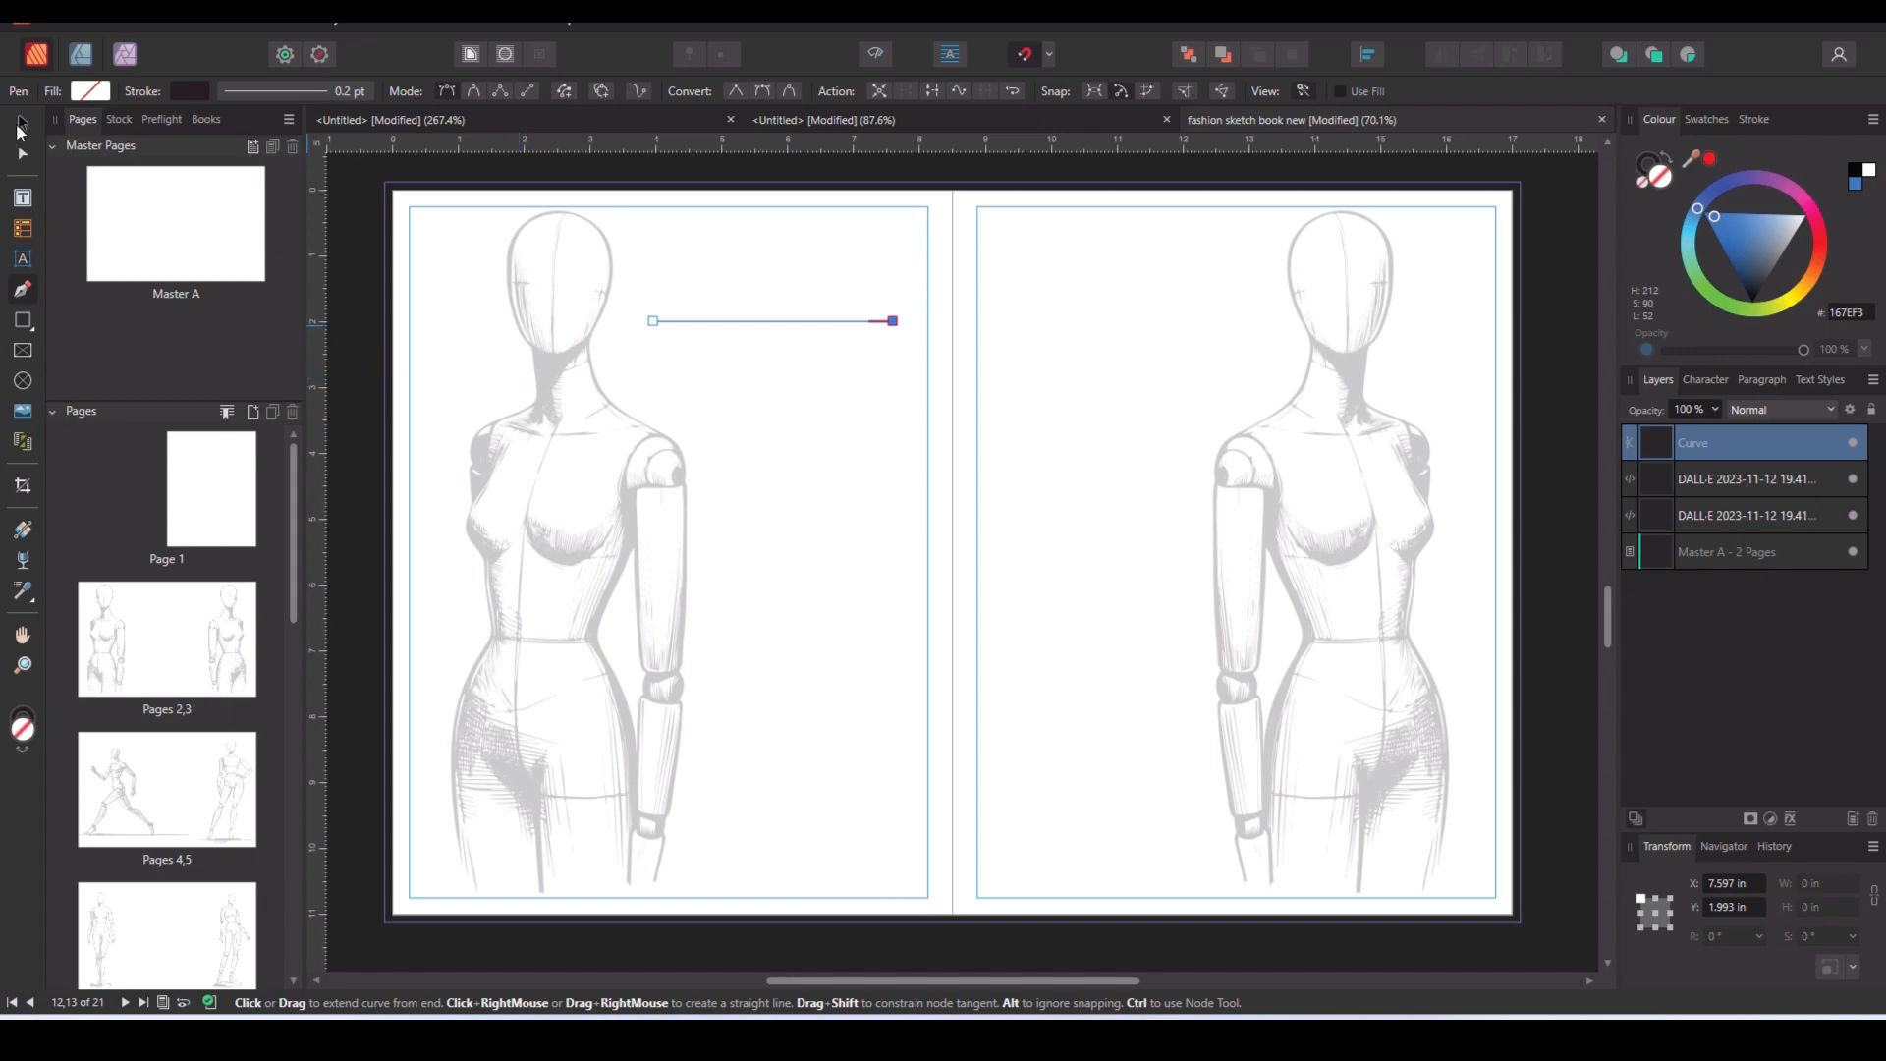
pyautogui.click(22, 123)
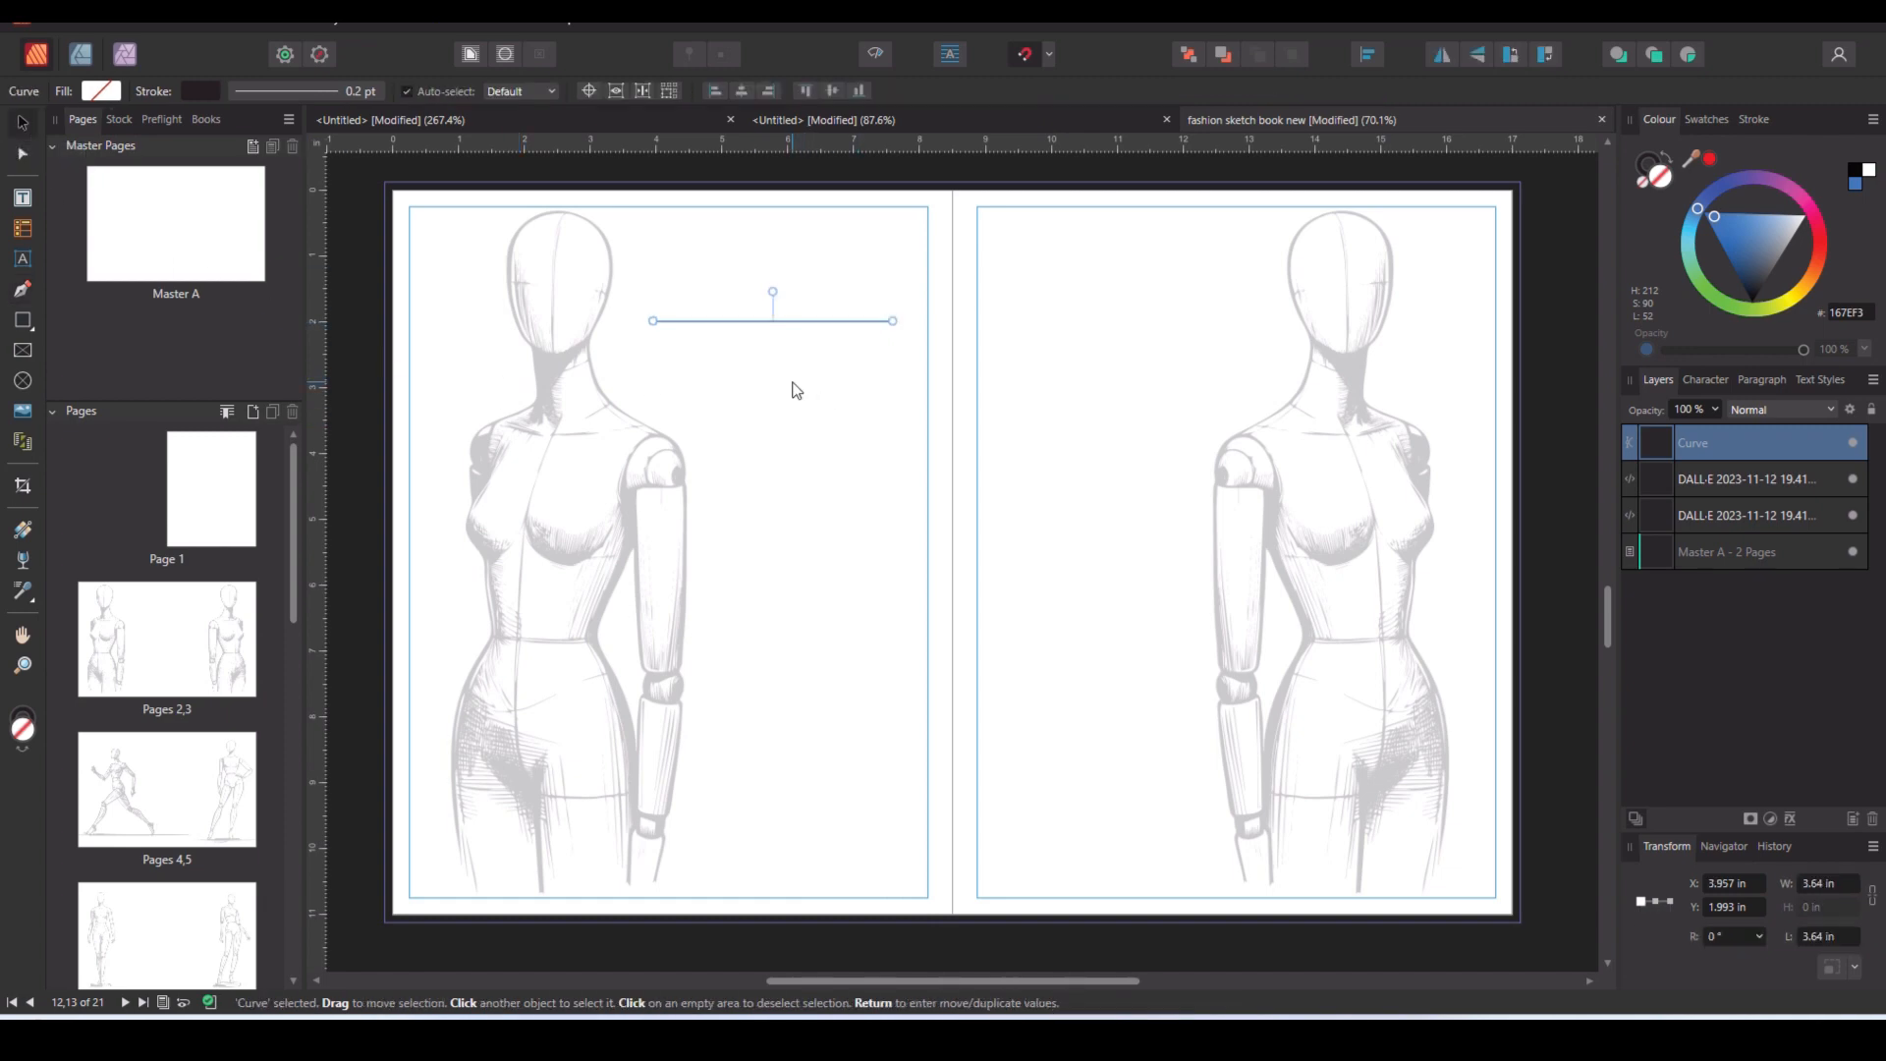
# Duplicate the line and align the copy directly below the original at about Y 2.56 in.
pyautogui.hotkey('ctrl', 'j')
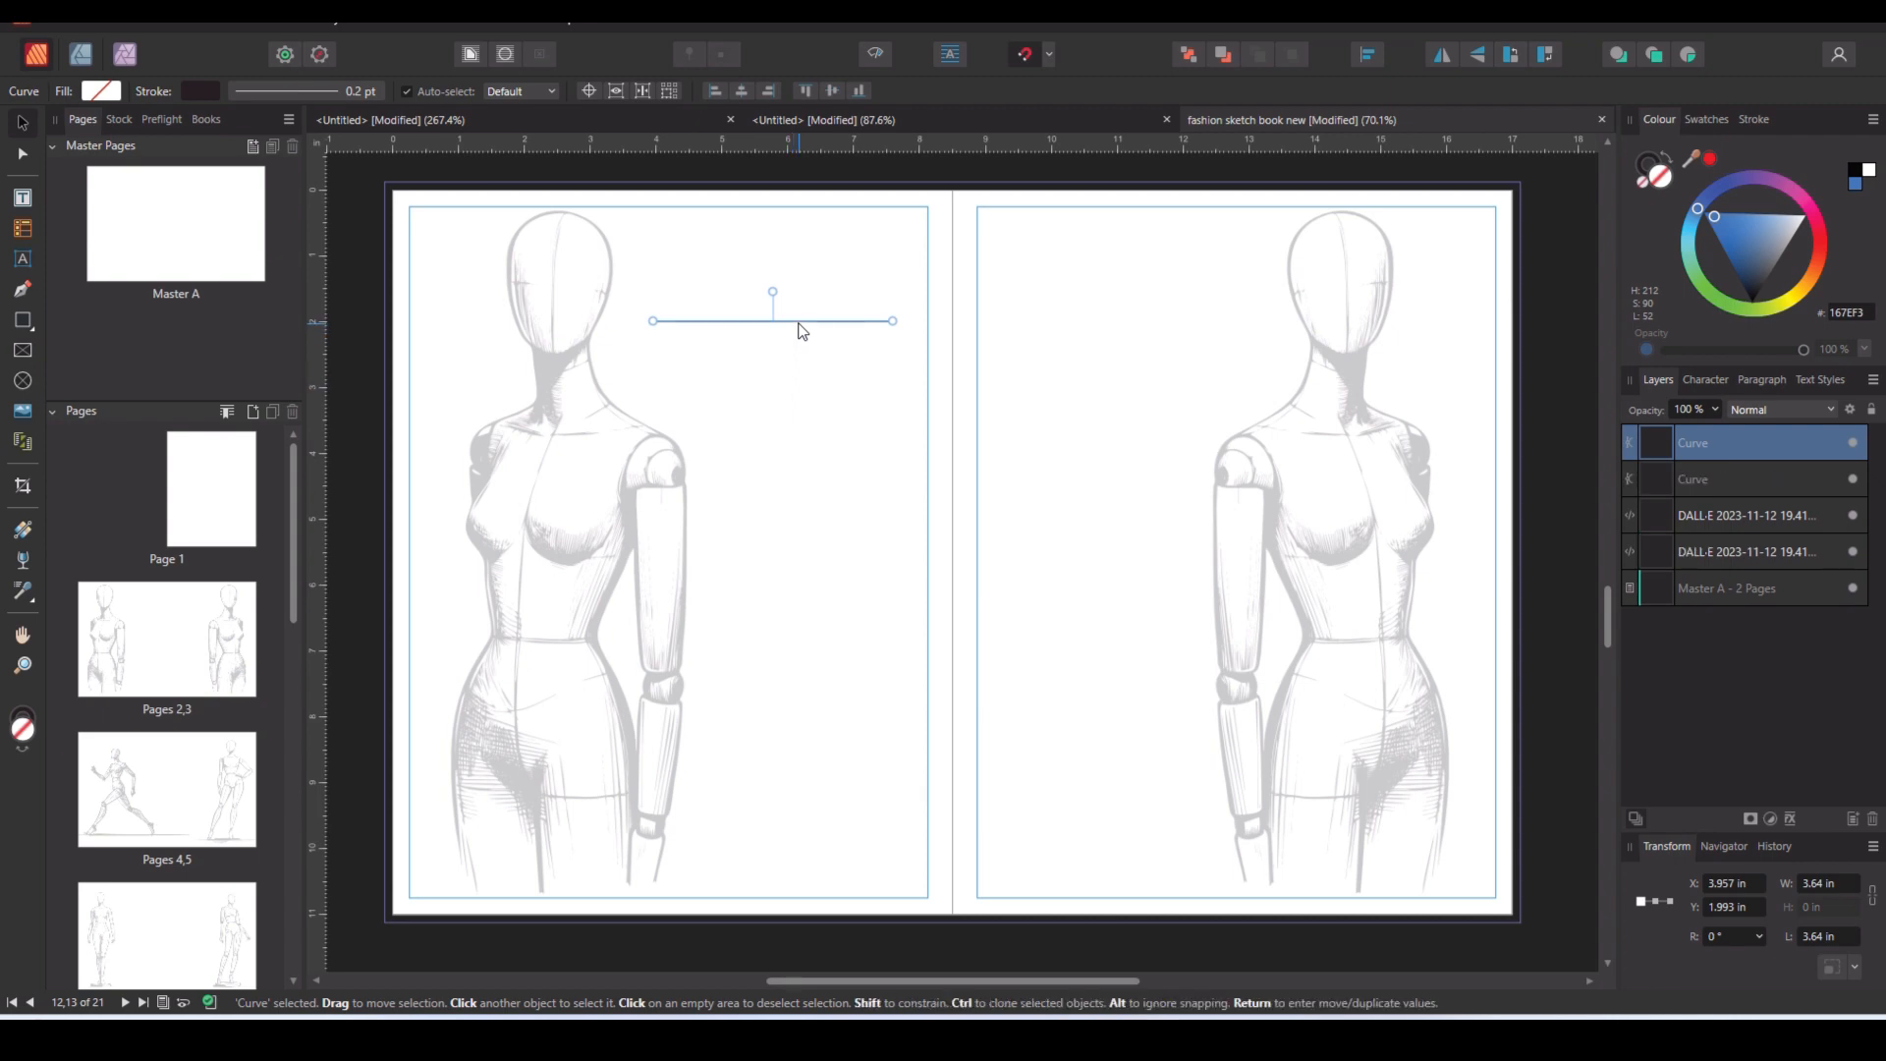
pyautogui.moveTo(797, 321); pyautogui.dragTo(813, 377)
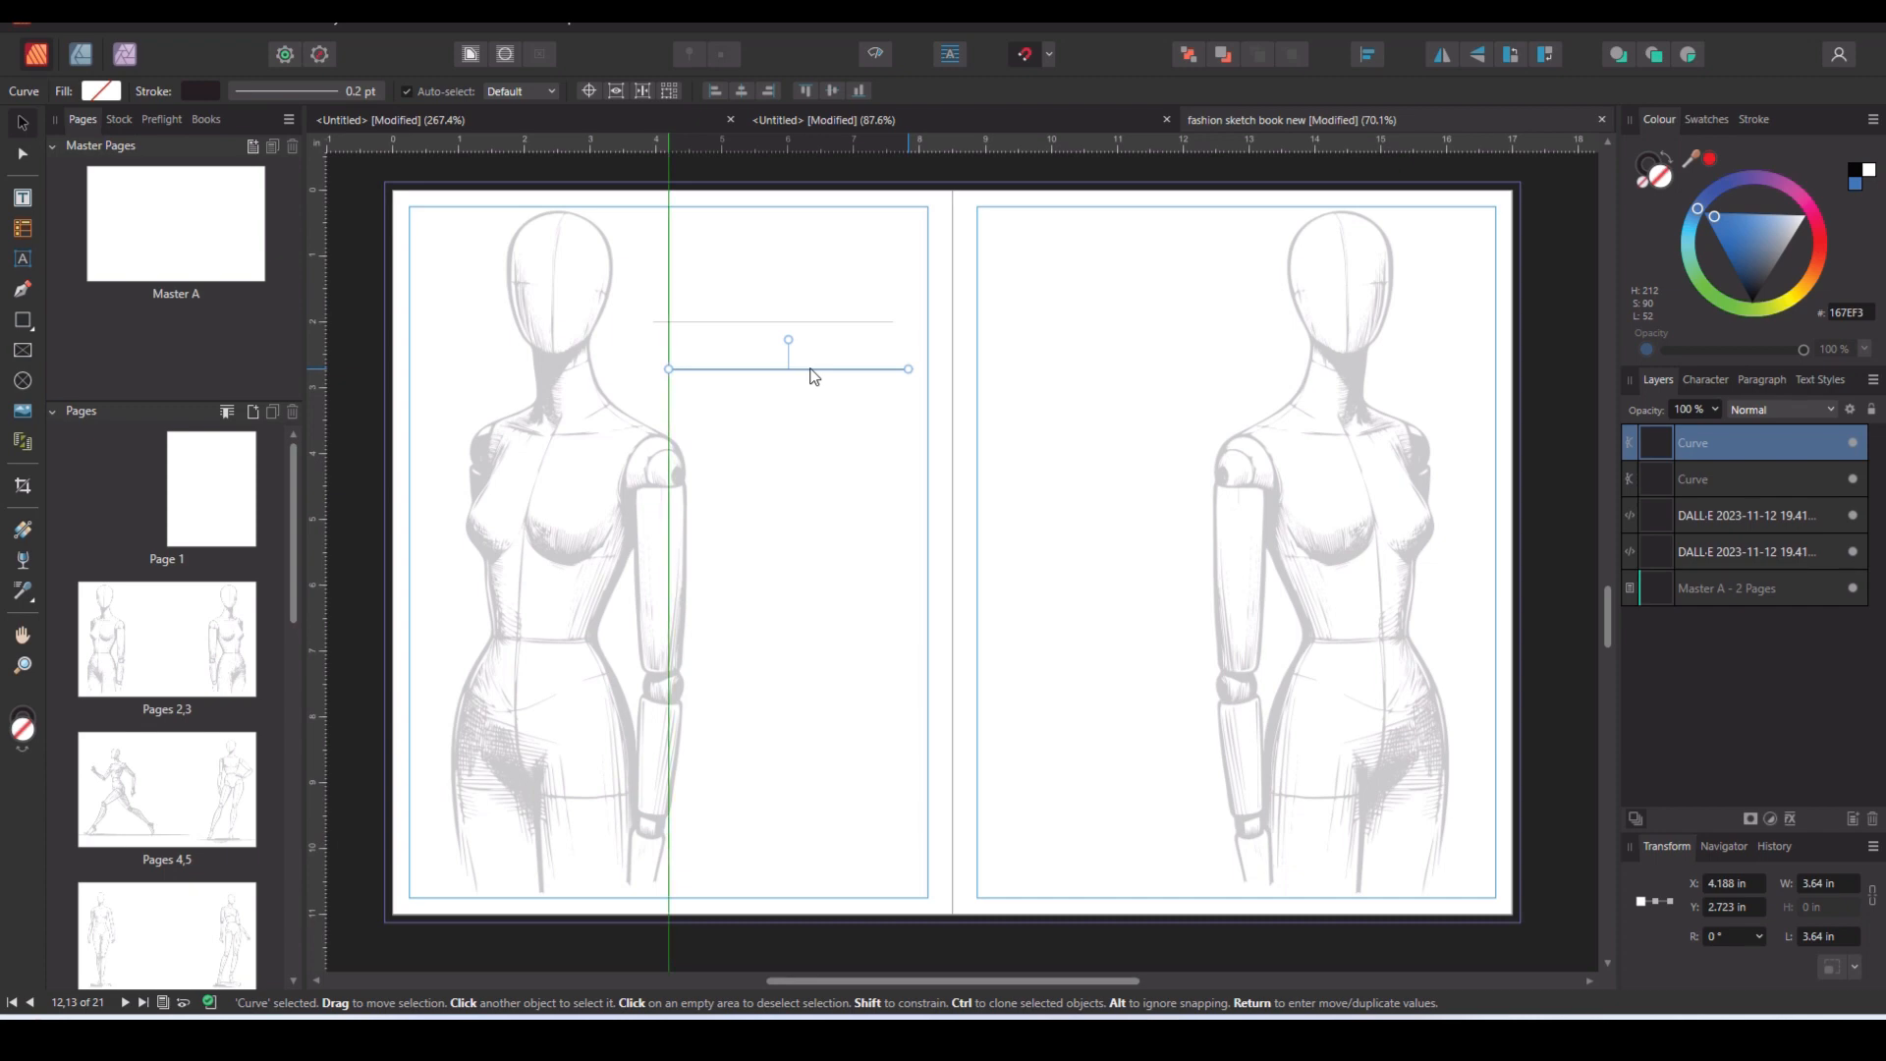
pyautogui.moveTo(813, 377); pyautogui.dragTo(807, 376)
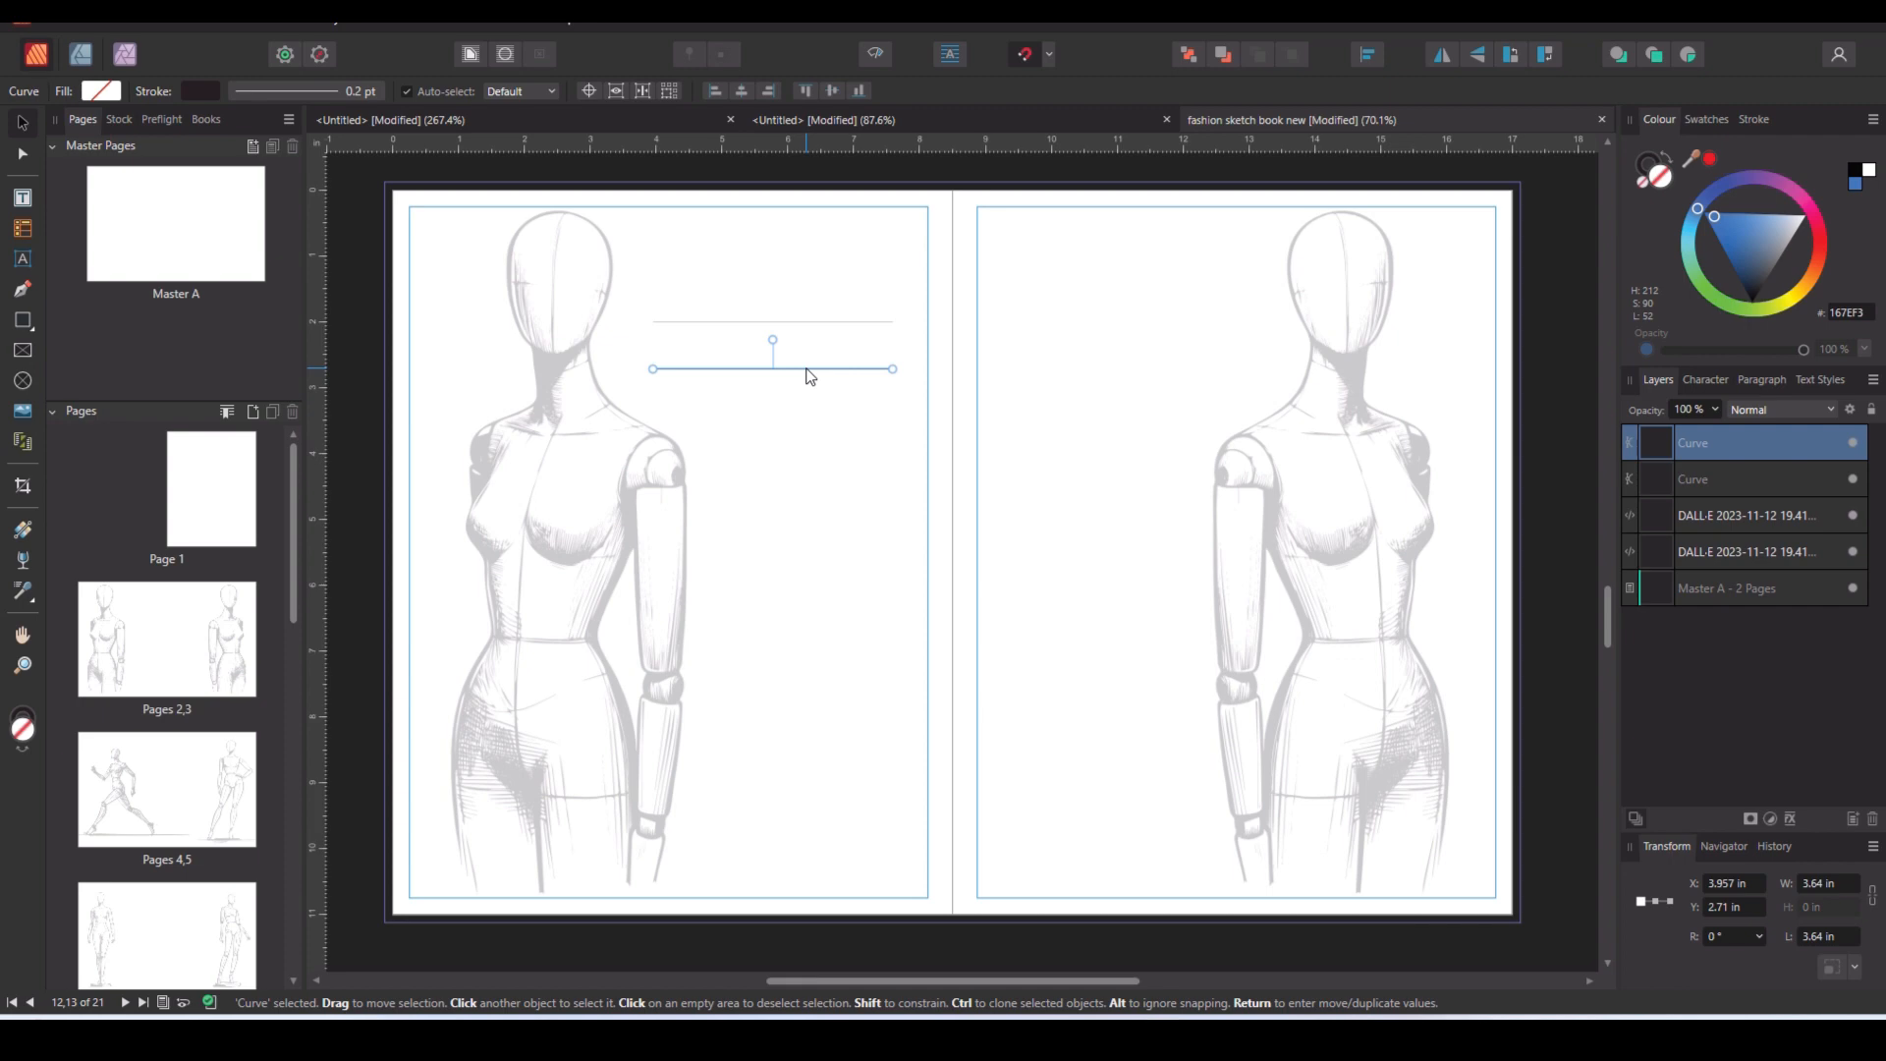
pyautogui.moveTo(807, 376); pyautogui.dragTo(808, 366)
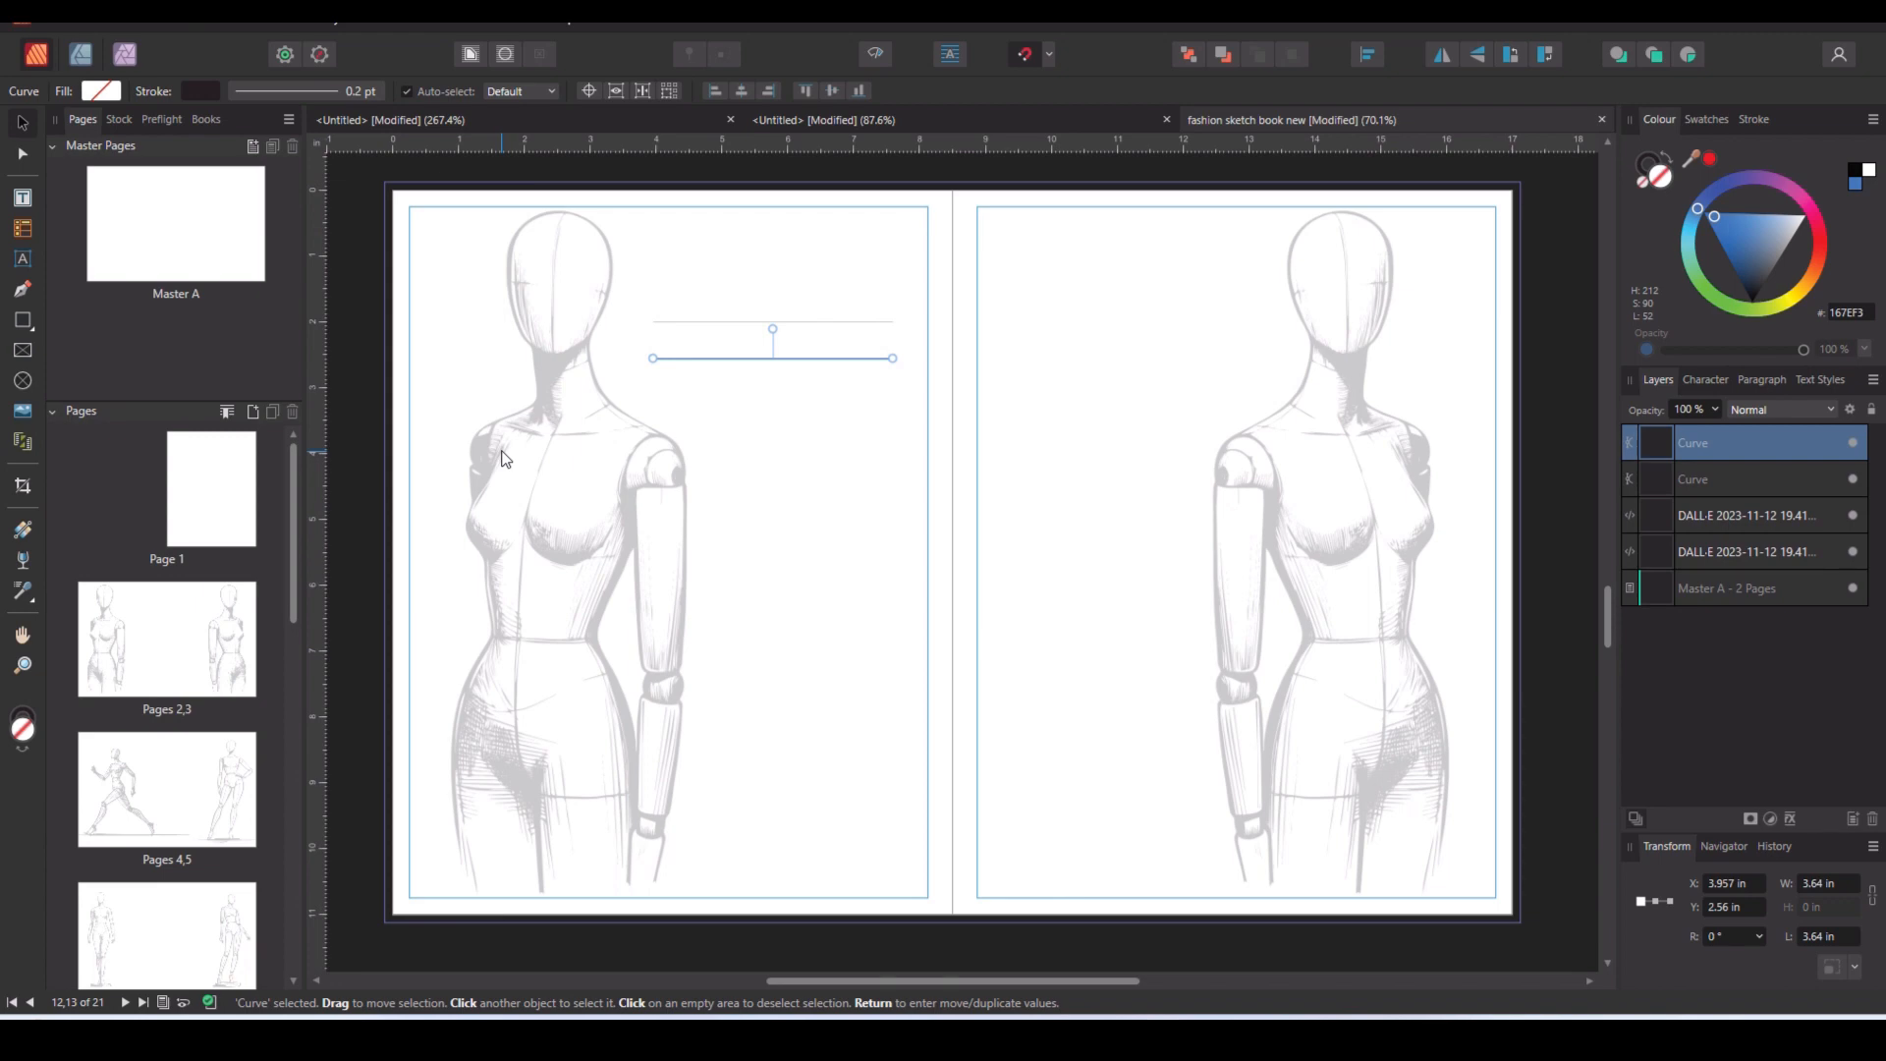
# Place a third line below the second and repeat the duplication about every 0.63 in down to Y 10.08 in.
pyautogui.hotkey('ctrl', 'j')
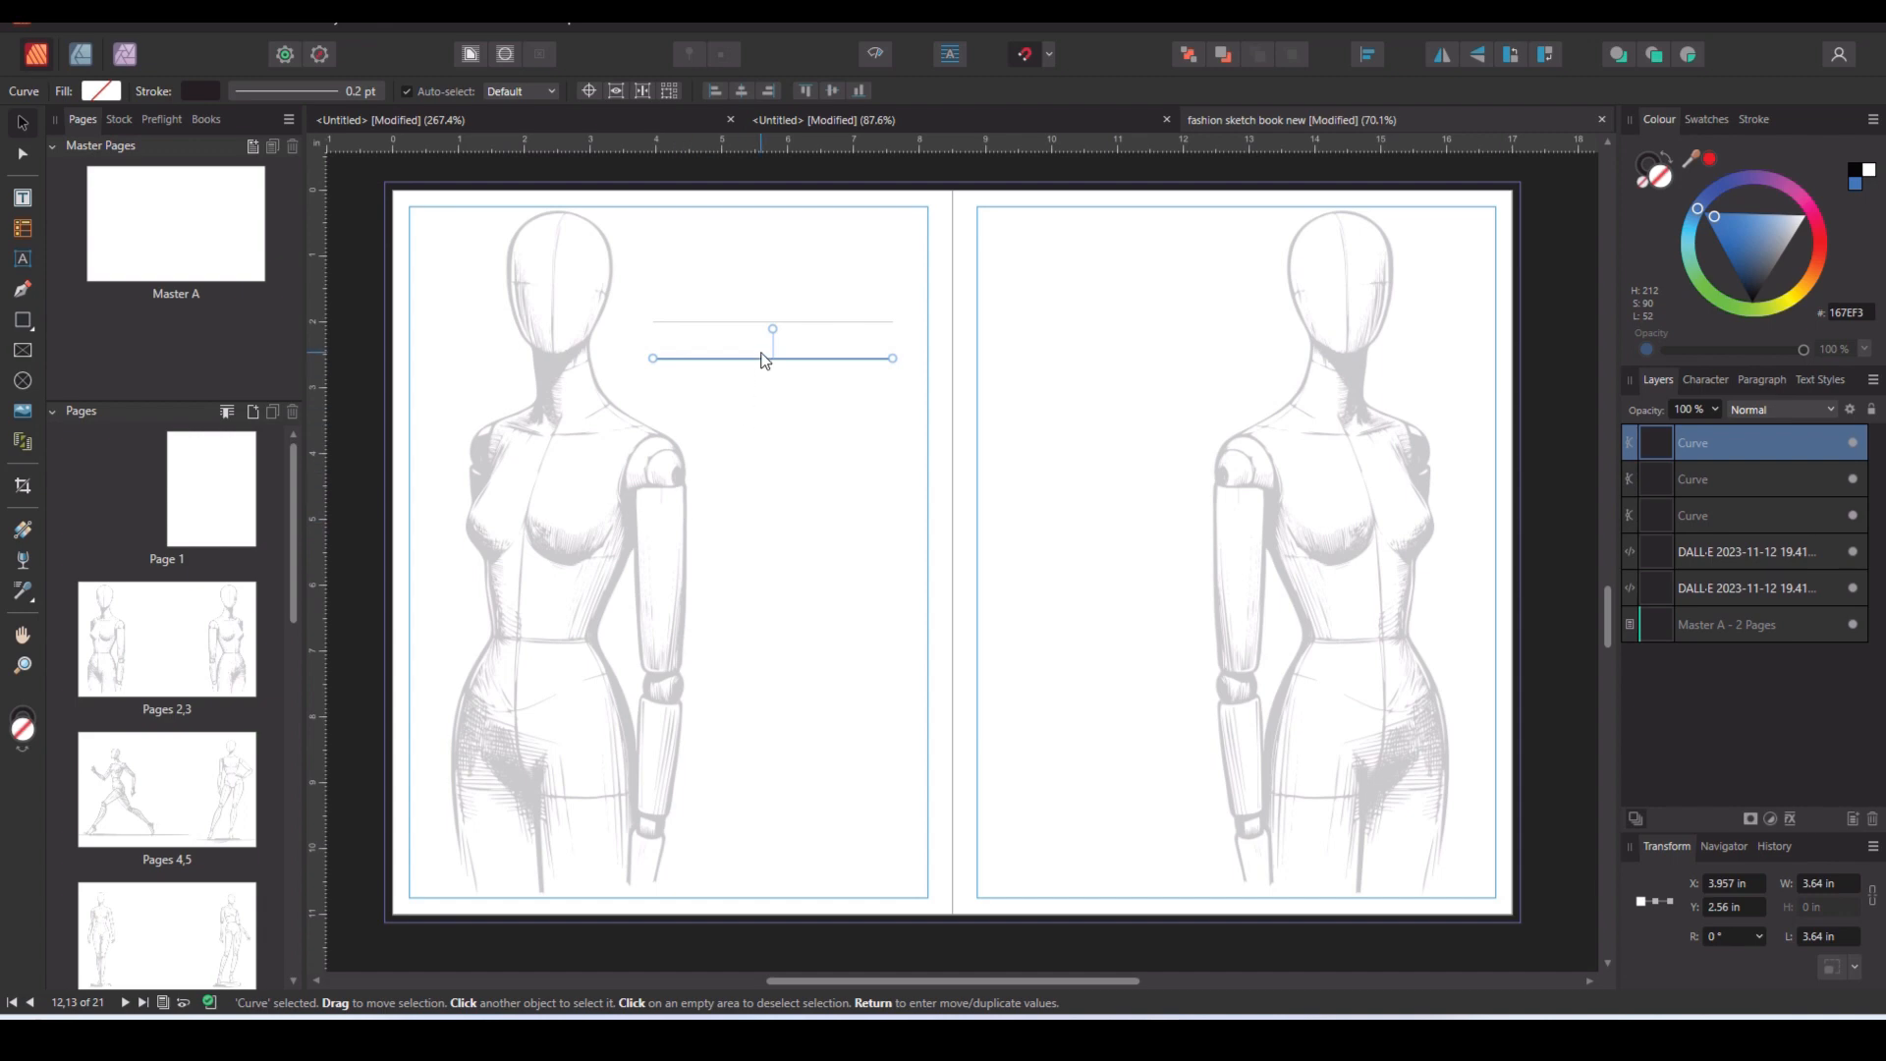
pyautogui.moveTo(765, 366); pyautogui.dragTo(767, 411)
pyautogui.hotkey('ctrl', 'j')
pyautogui.hotkey('ctrl', 'j')
pyautogui.hotkey('ctrl', 'j')
pyautogui.hotkey('ctrl', 'j')
pyautogui.hotkey('ctrl', 'j')
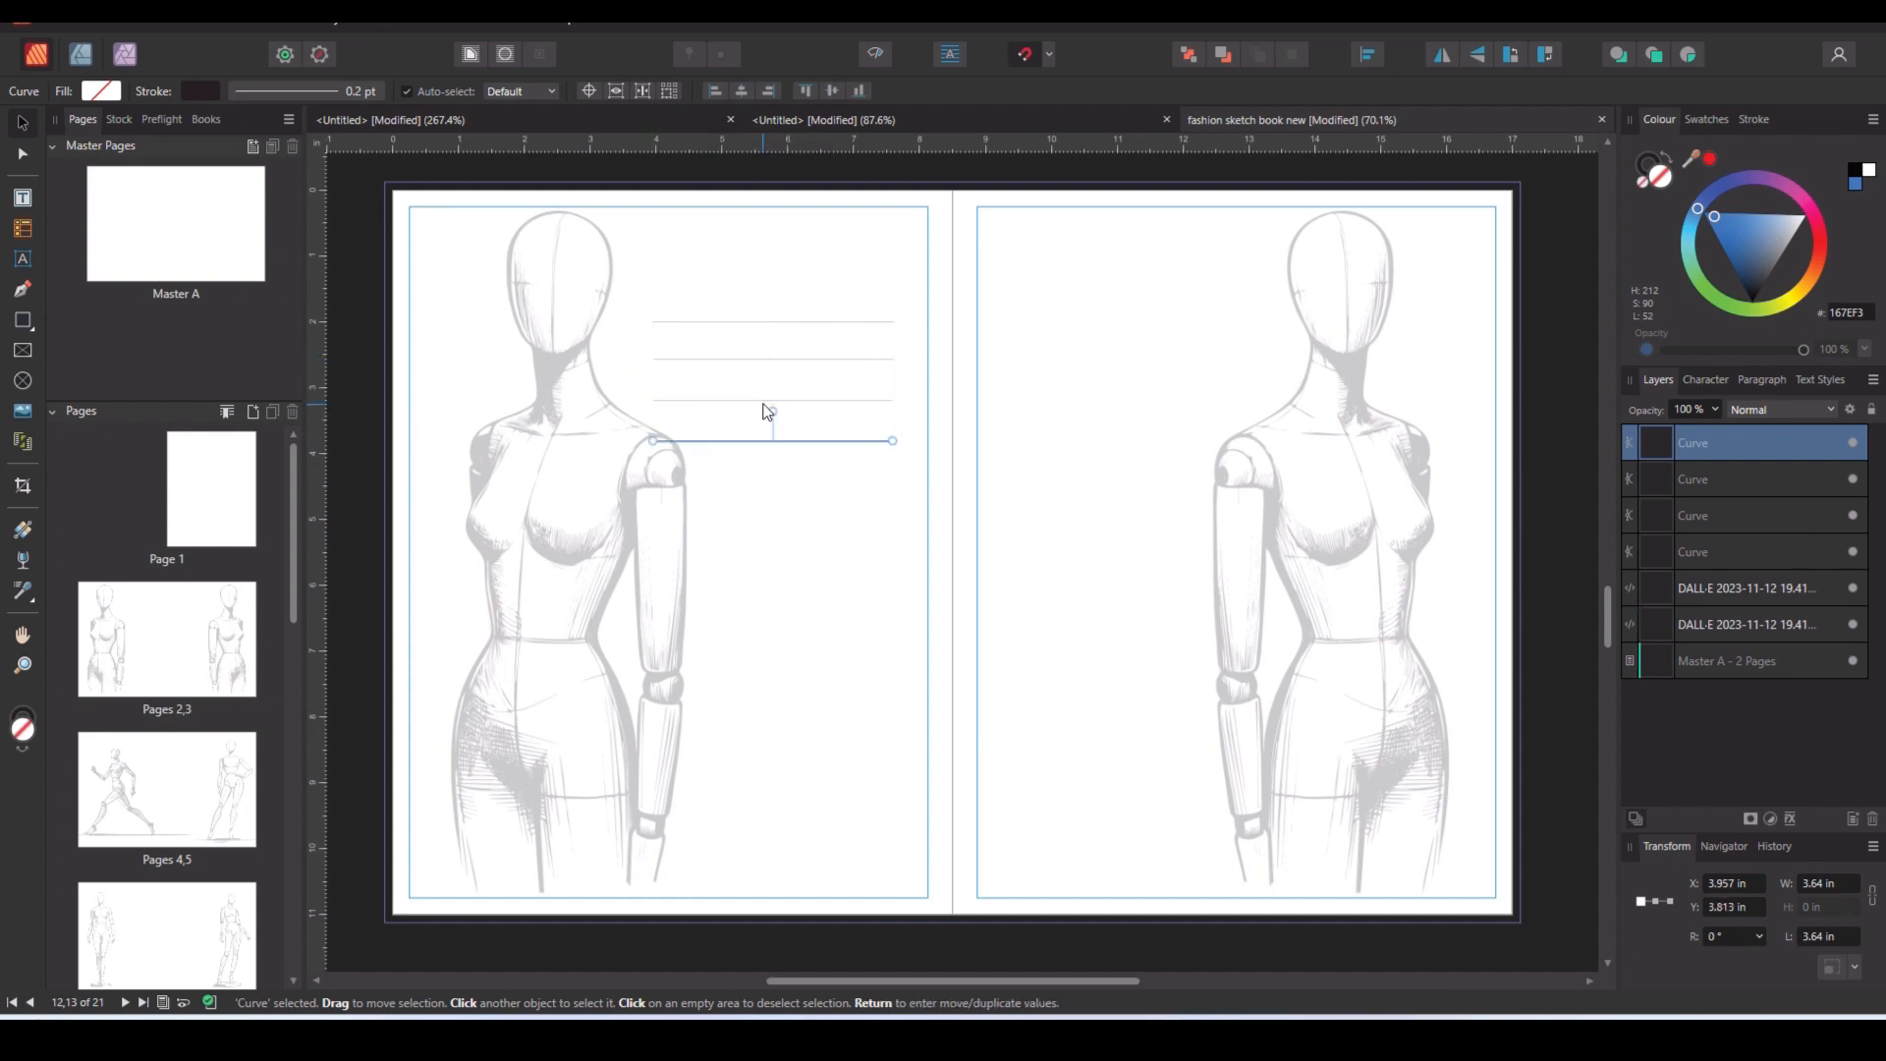
pyautogui.hotkey('ctrl', 'j')
pyautogui.hotkey('ctrl', 'j')
pyautogui.hotkey('ctrl', 'j')
pyautogui.hotkey('ctrl', 'j')
pyautogui.hotkey('ctrl', 'j')
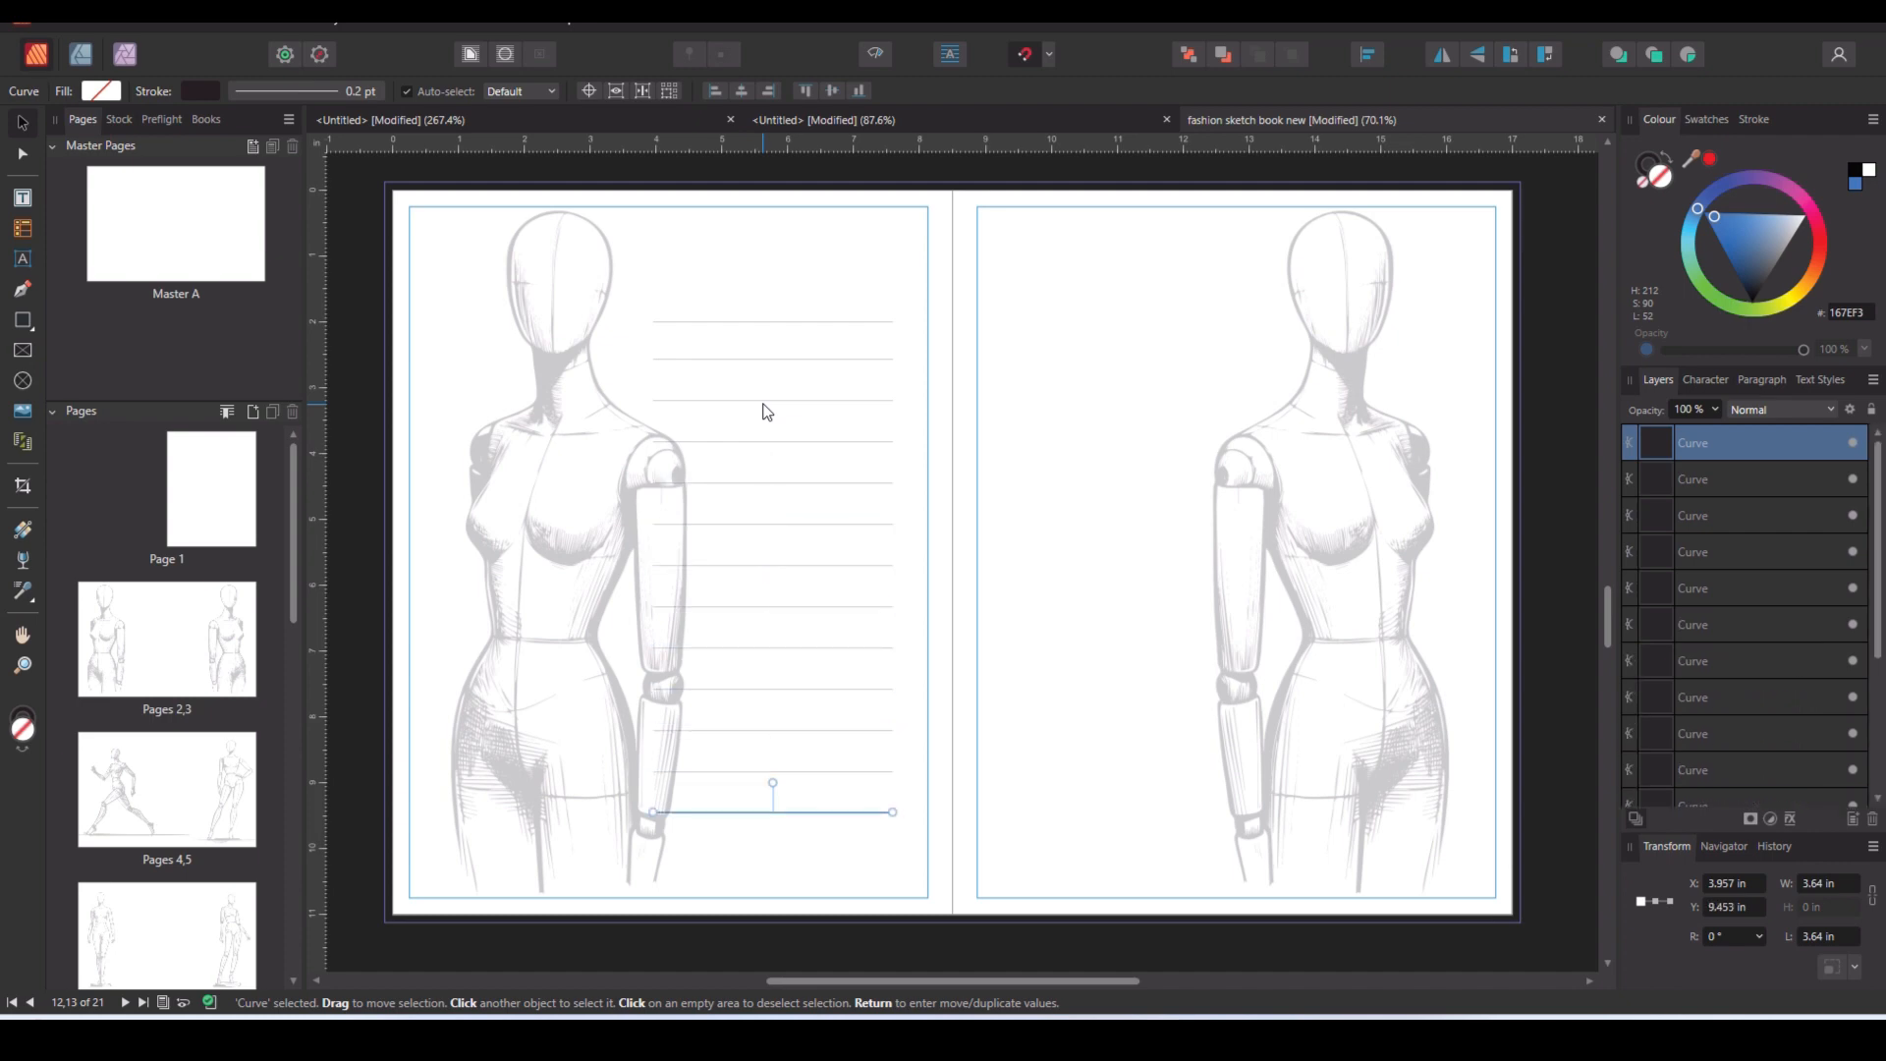
pyautogui.hotkey('ctrl', 'j')
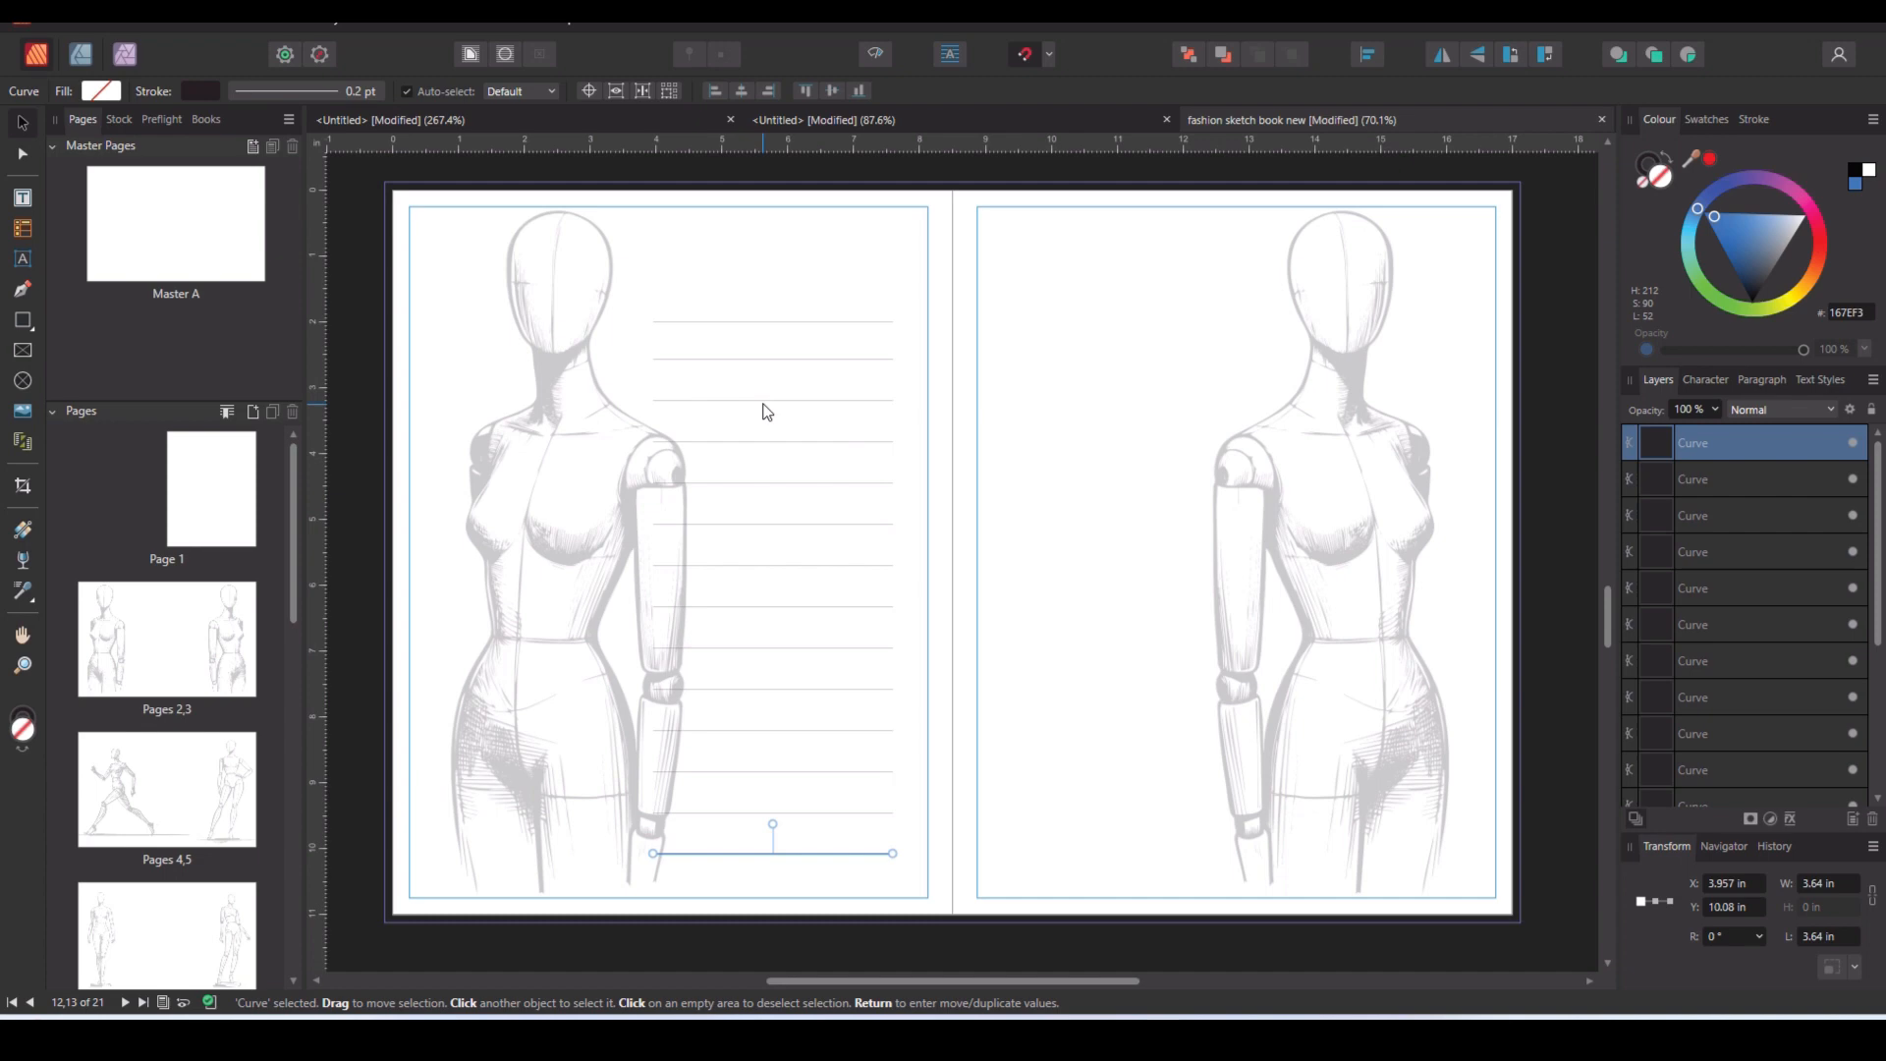
# Select all 14 note lines and move them together to about X 4.25 in, Y 1.37 in on page 12.
pyautogui.click(687, 265)
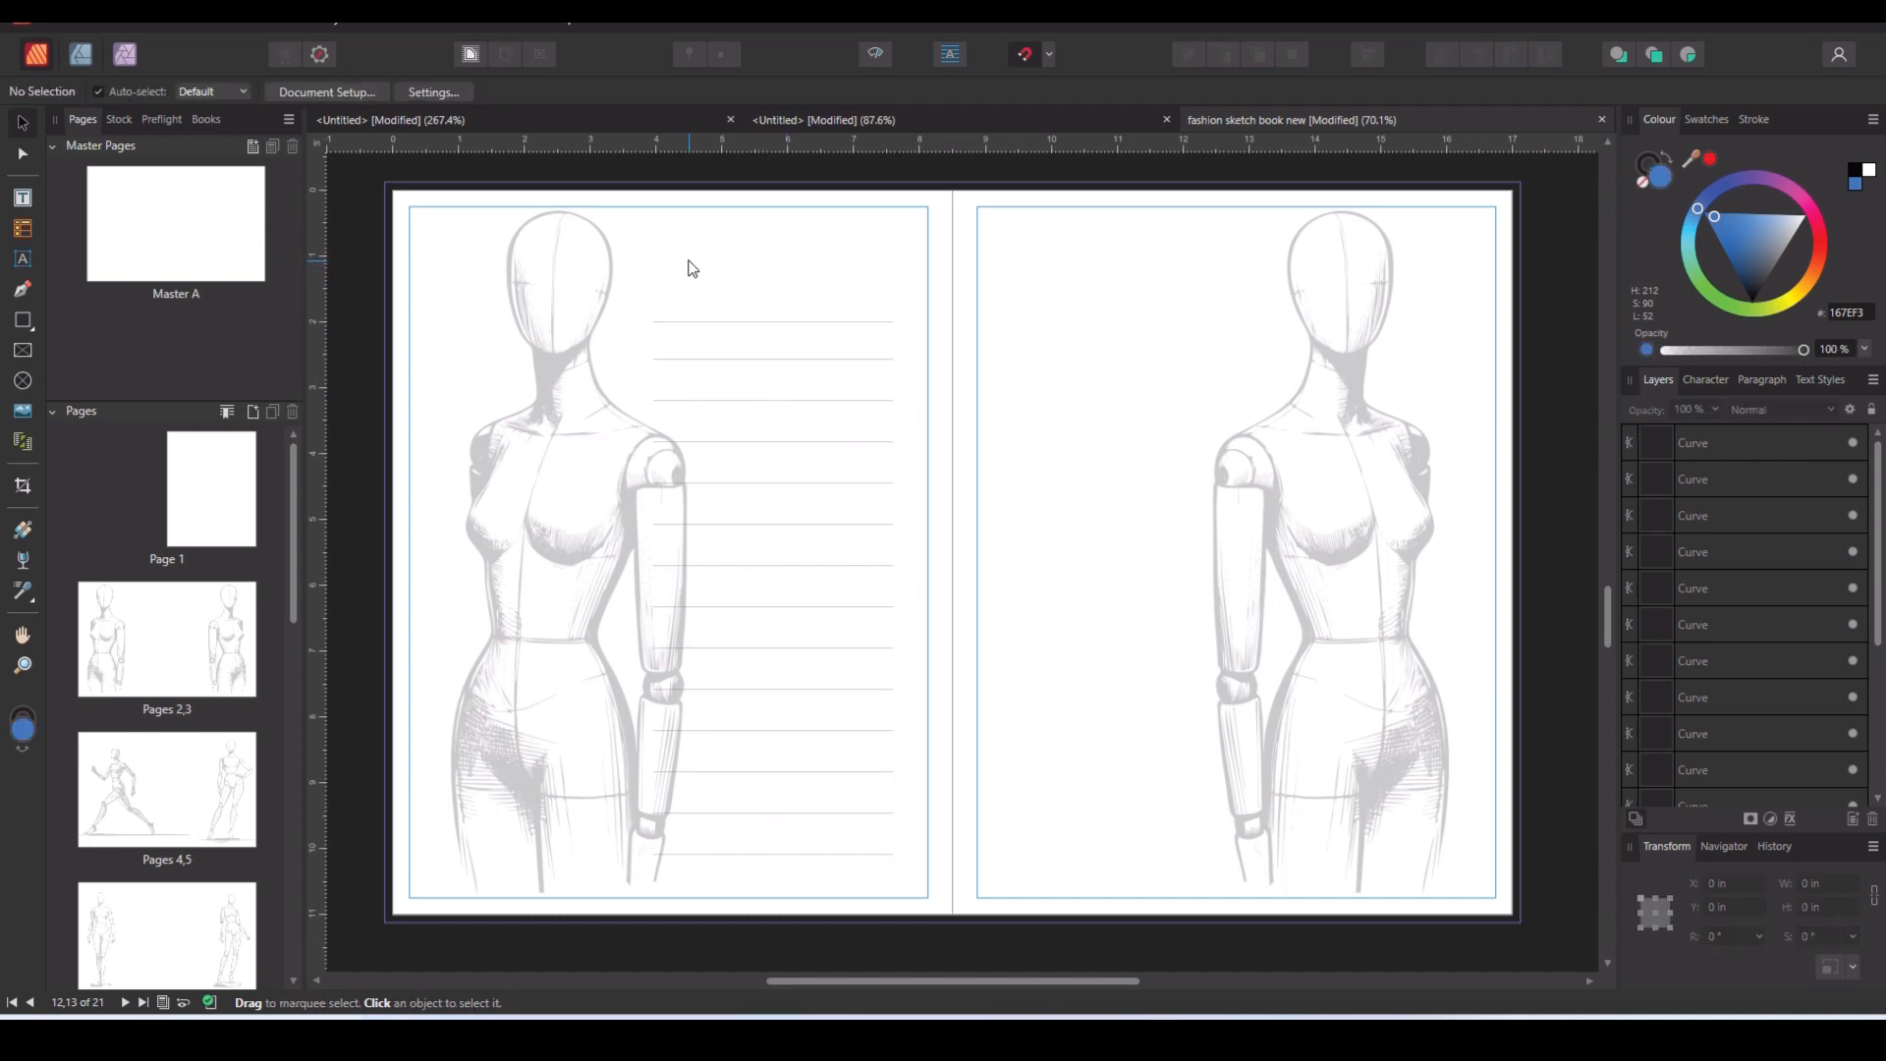
pyautogui.click(1780, 447)
pyautogui.scroll(-3, 1750, 699)
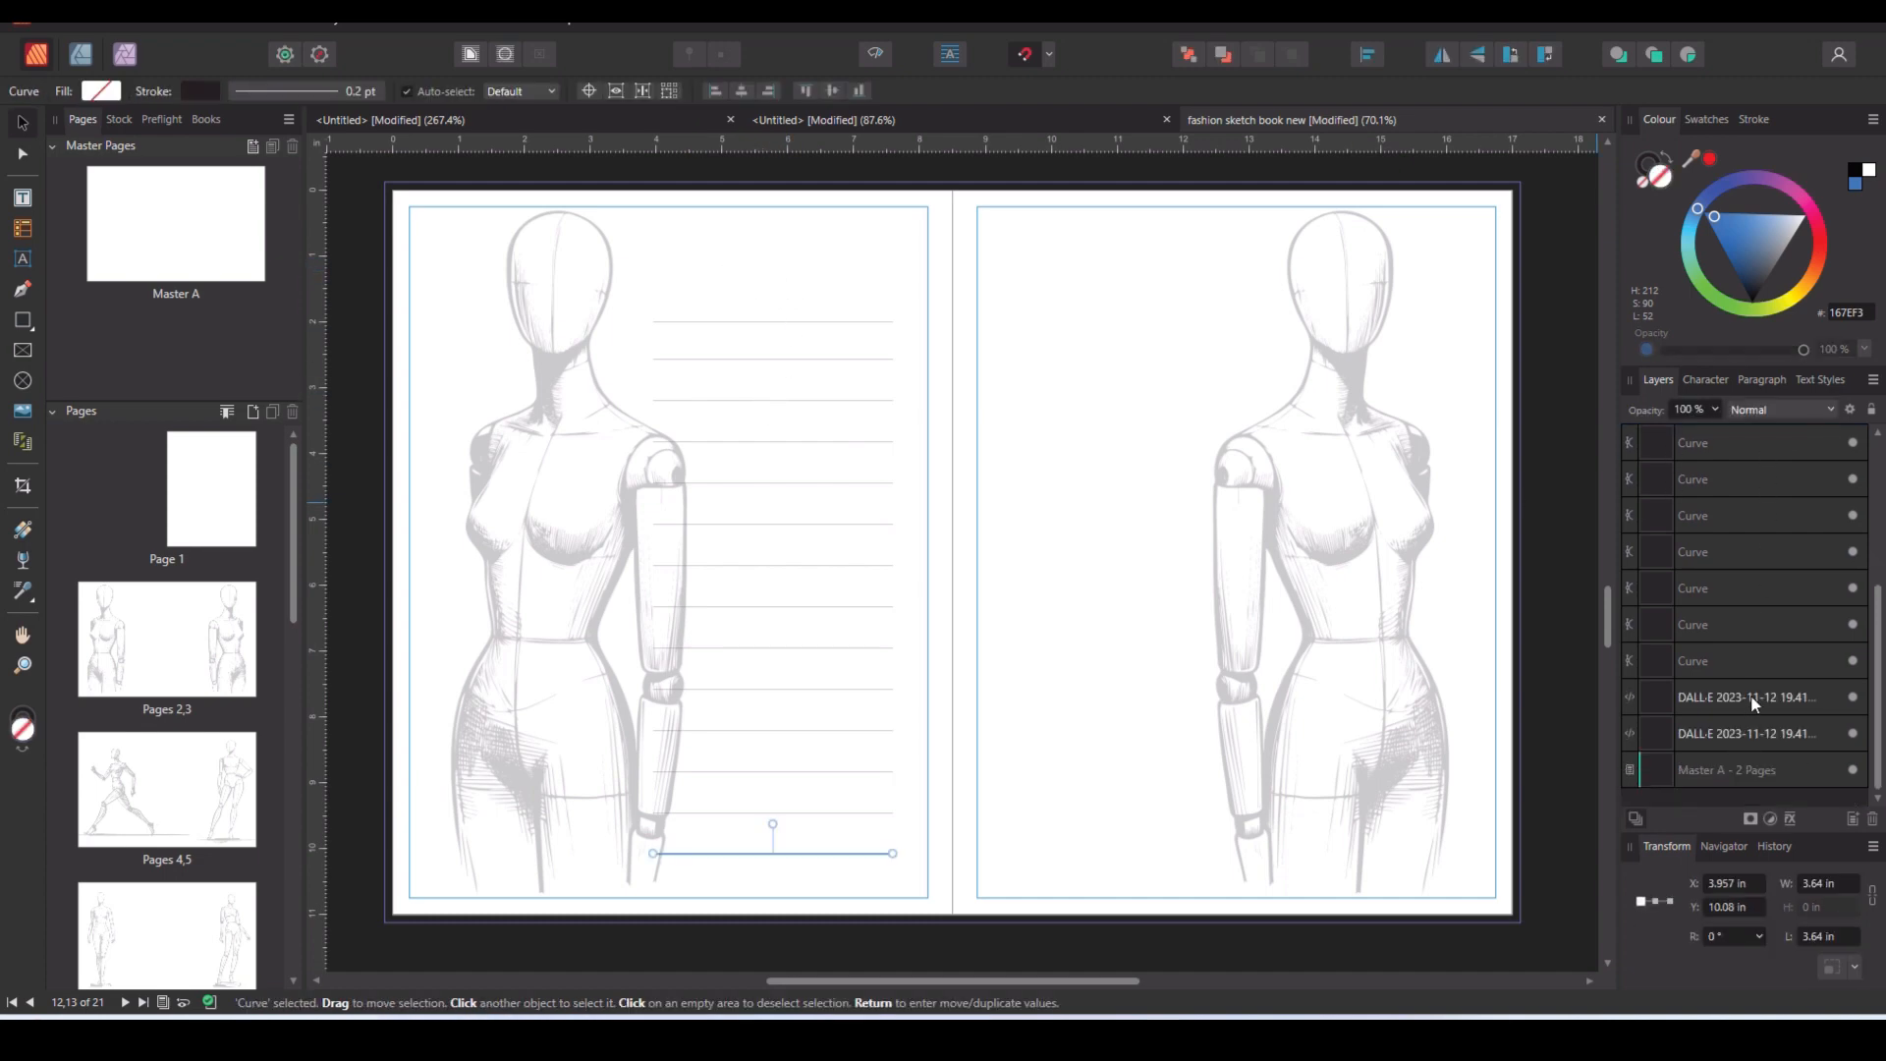
pyautogui.keyDown('shift'); pyautogui.click(1735, 658); pyautogui.keyUp('shift')
pyautogui.moveTo(791, 580); pyautogui.dragTo(812, 540)
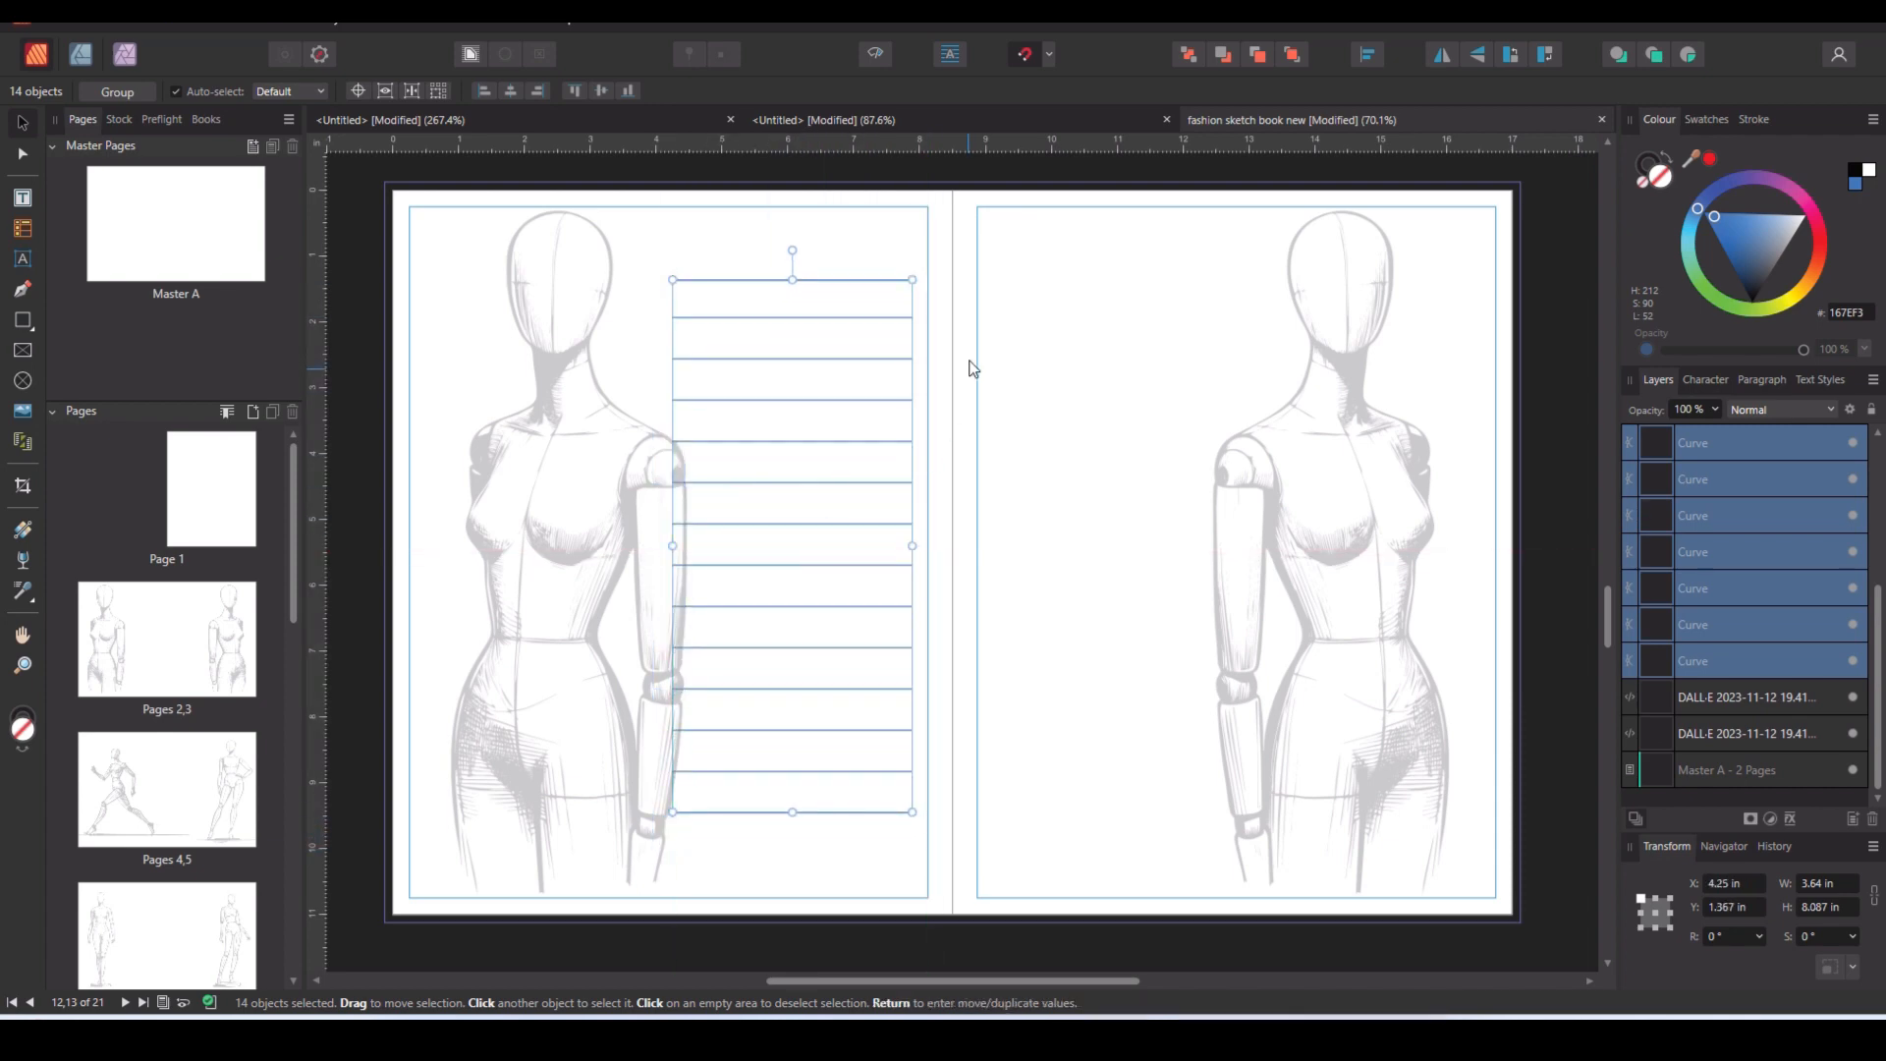
pyautogui.click(1059, 369)
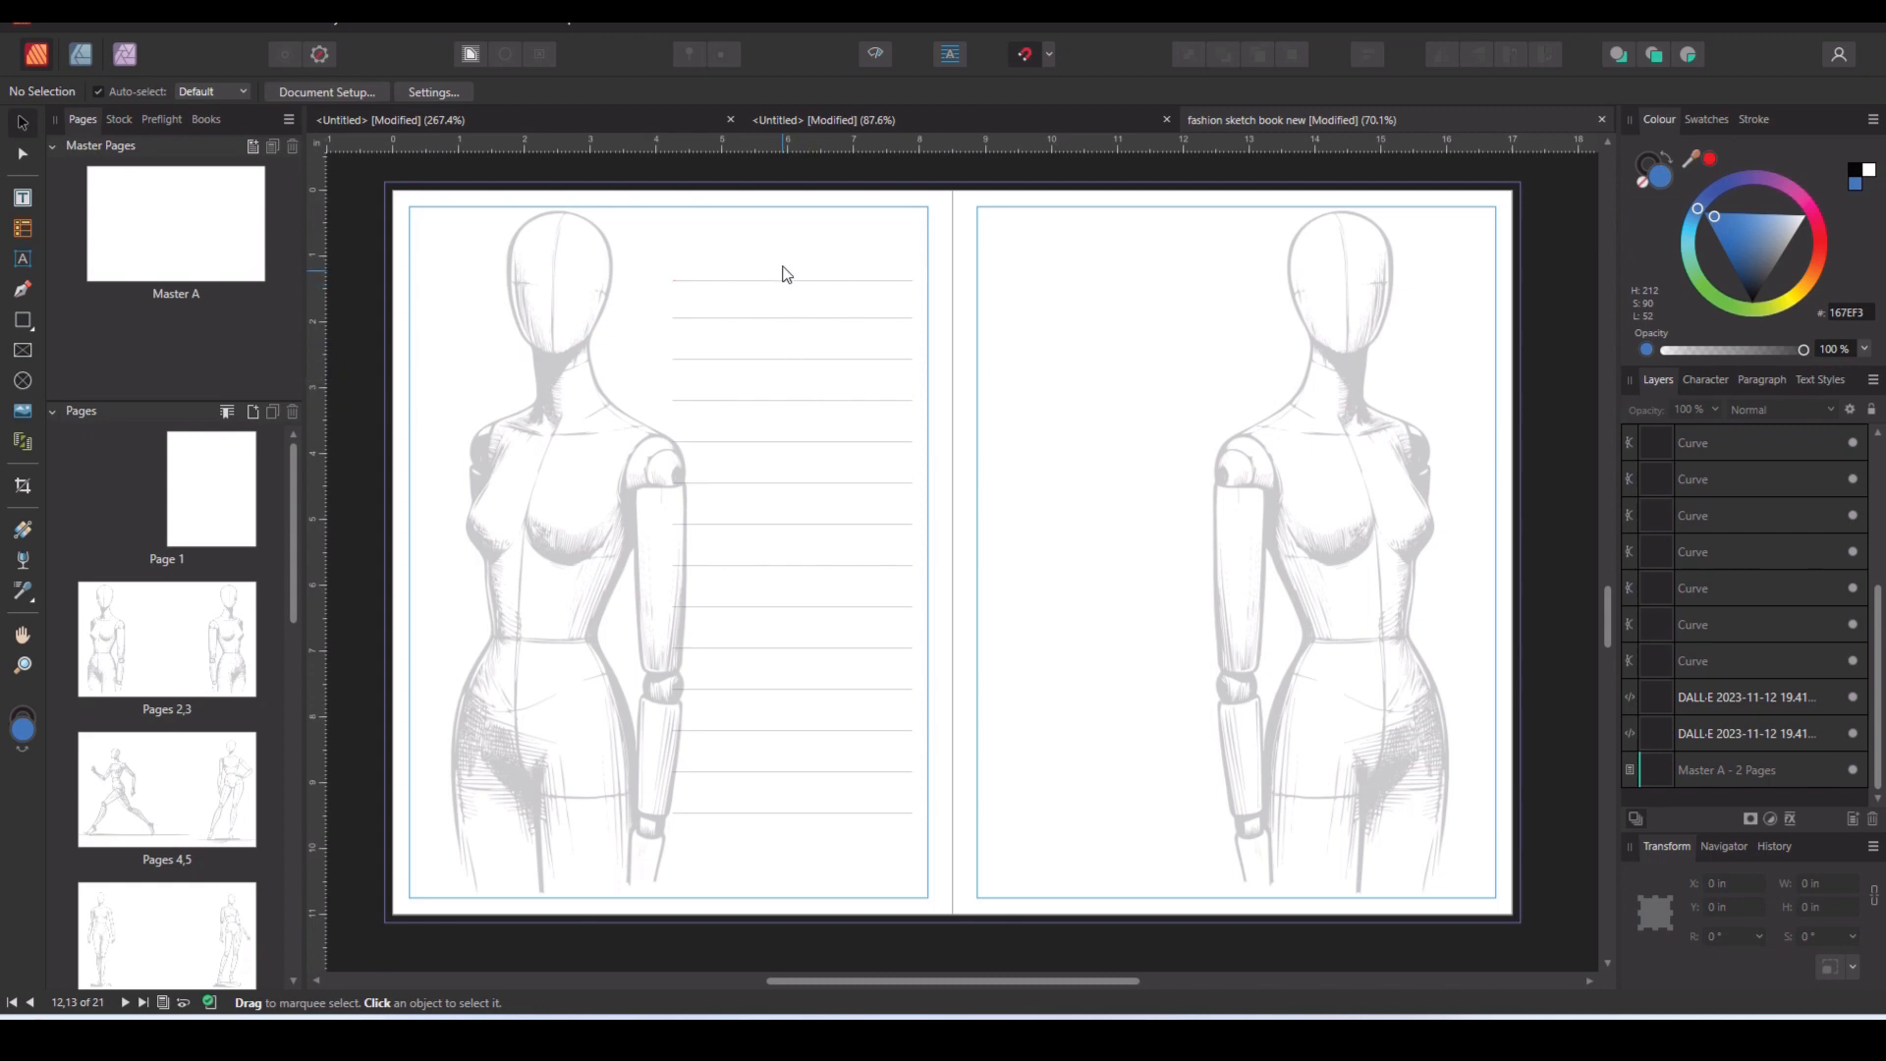
# Shorten the note lines overlapping the mannequin's shoulder and arm so they start clear of the figure.
pyautogui.click(732, 483)
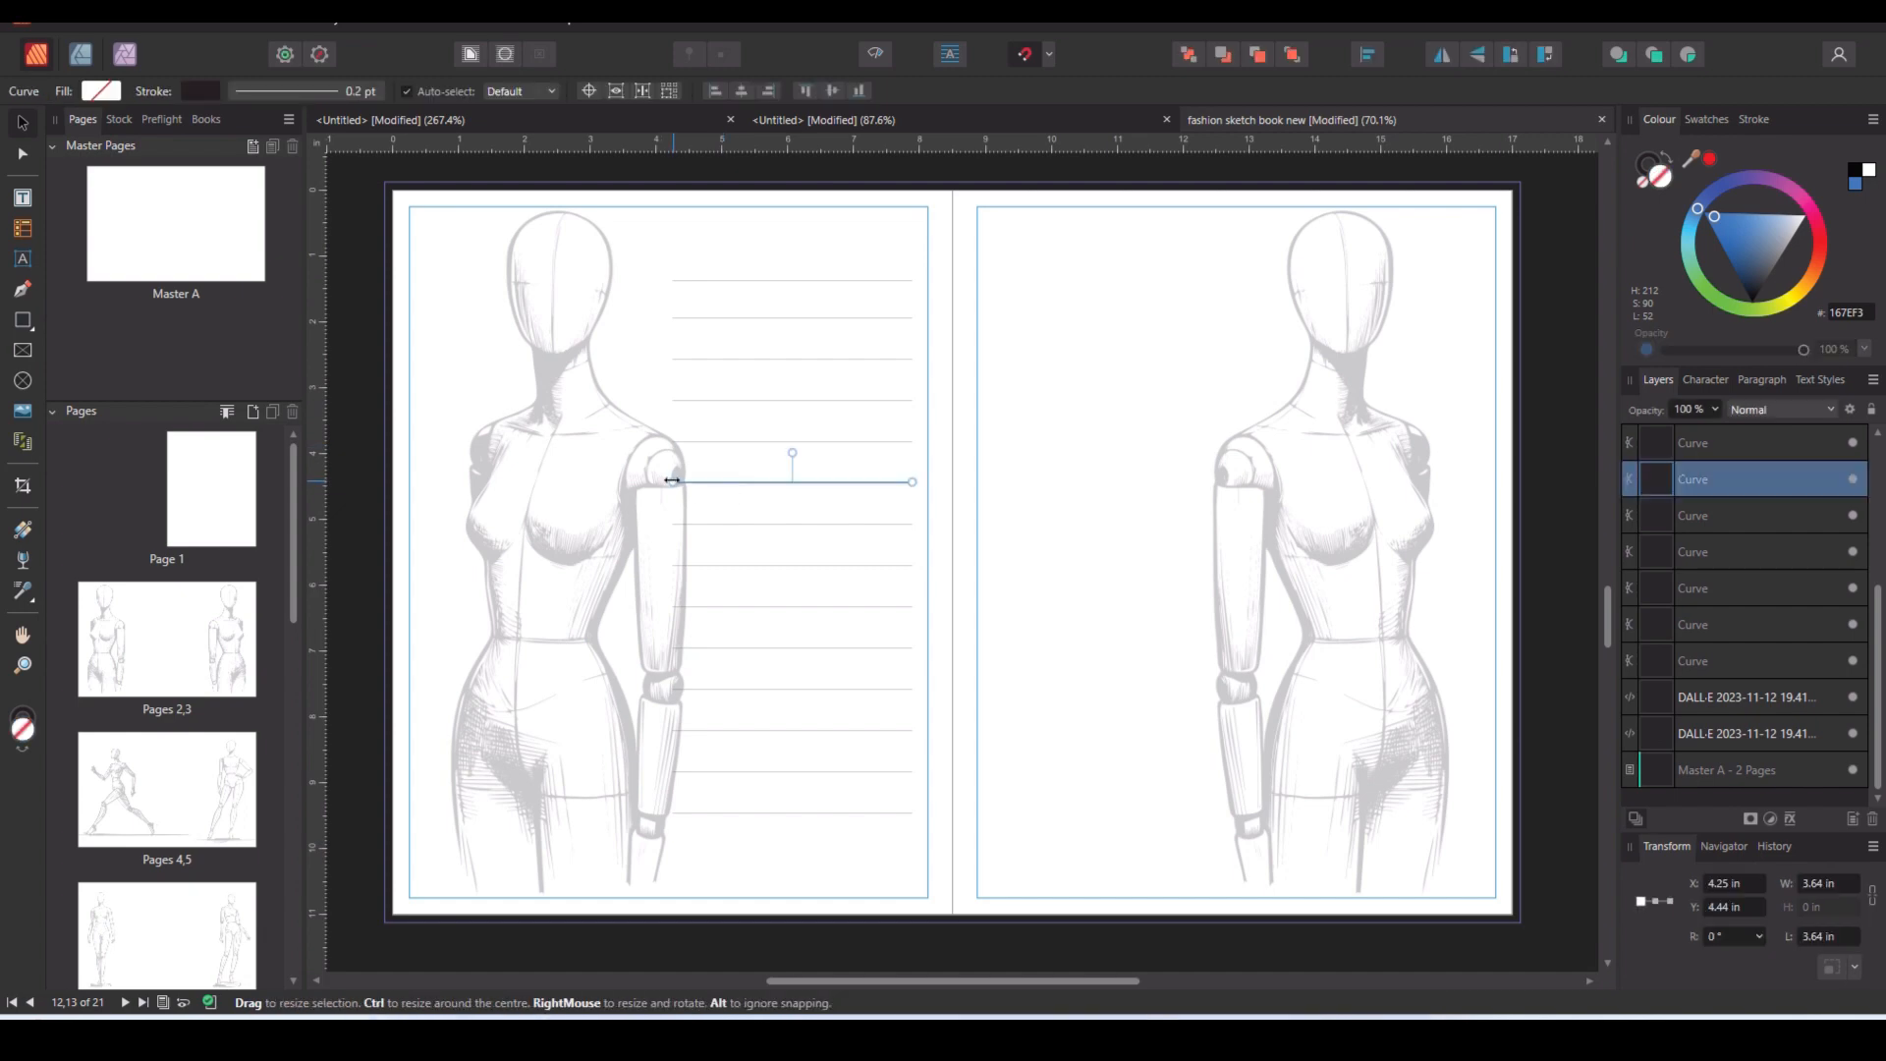
pyautogui.moveTo(705, 485); pyautogui.dragTo(692, 647)
pyautogui.click(705, 606)
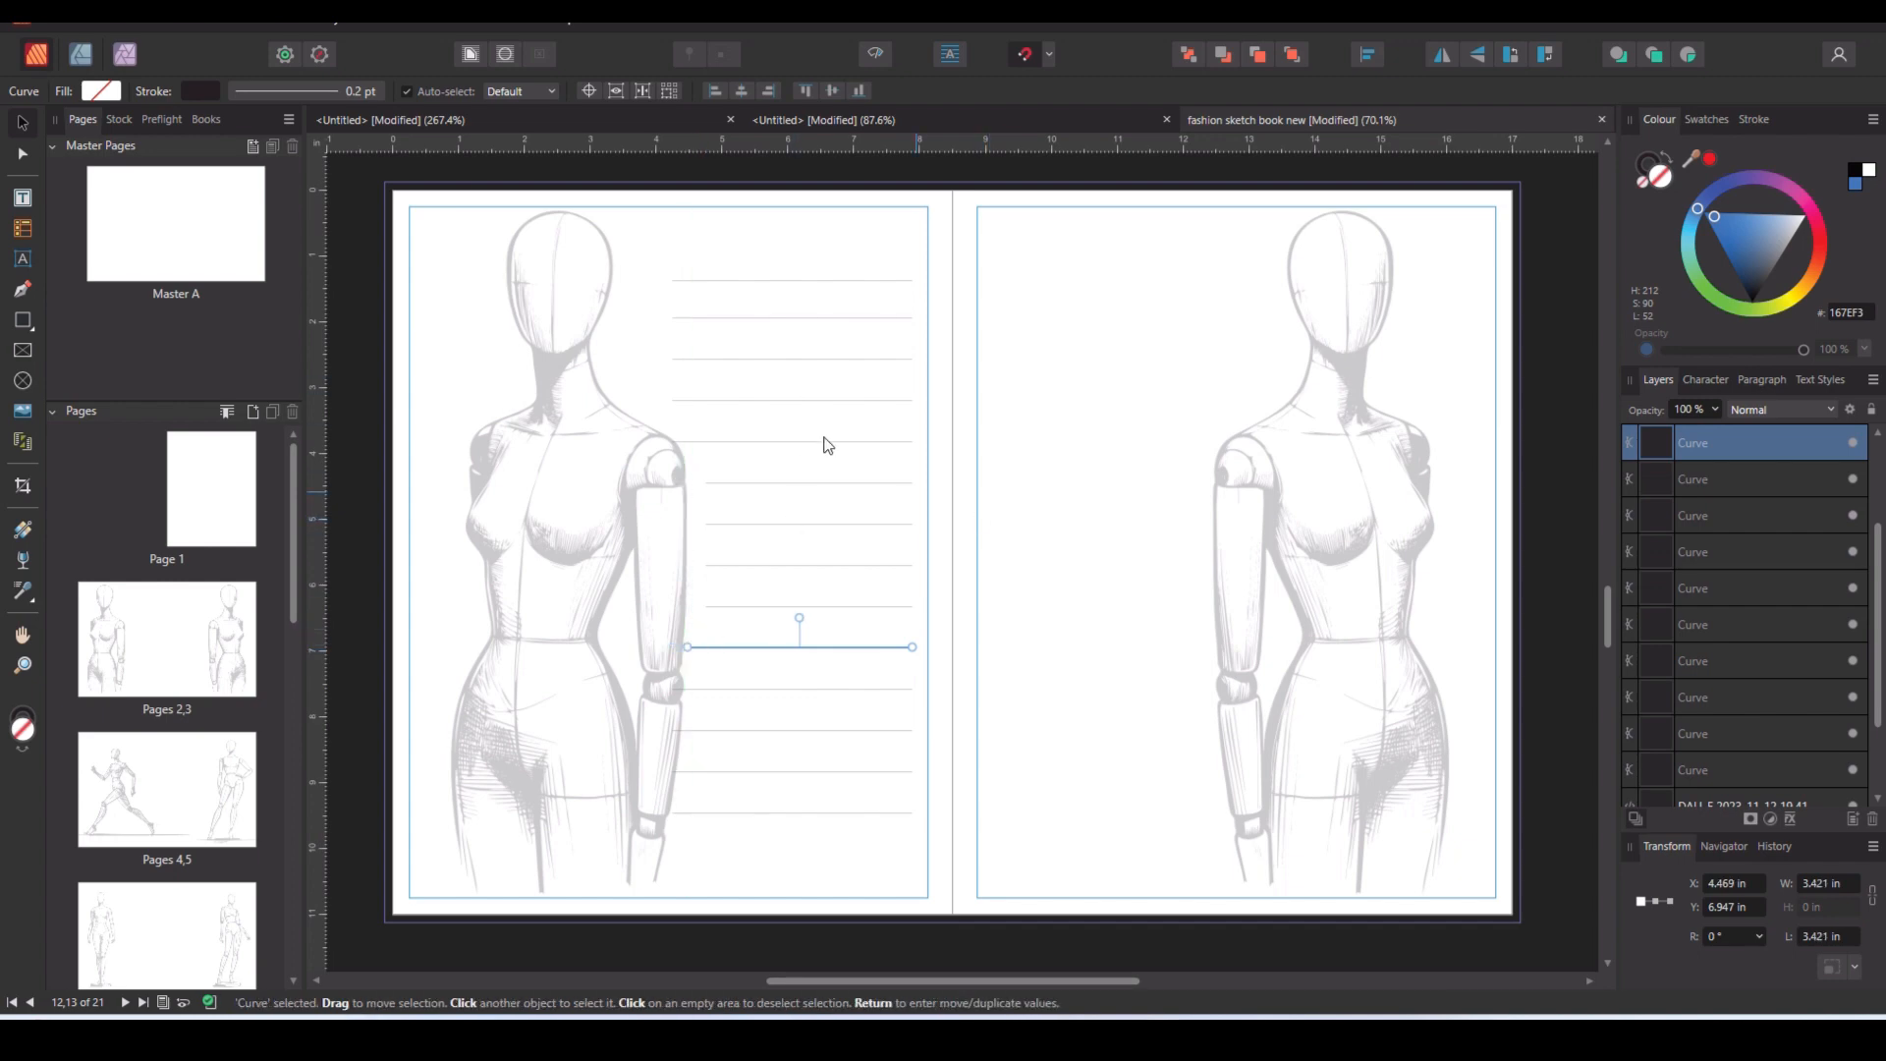
pyautogui.click(691, 441)
pyautogui.moveTo(673, 441); pyautogui.dragTo(688, 441)
pyautogui.click(1051, 445)
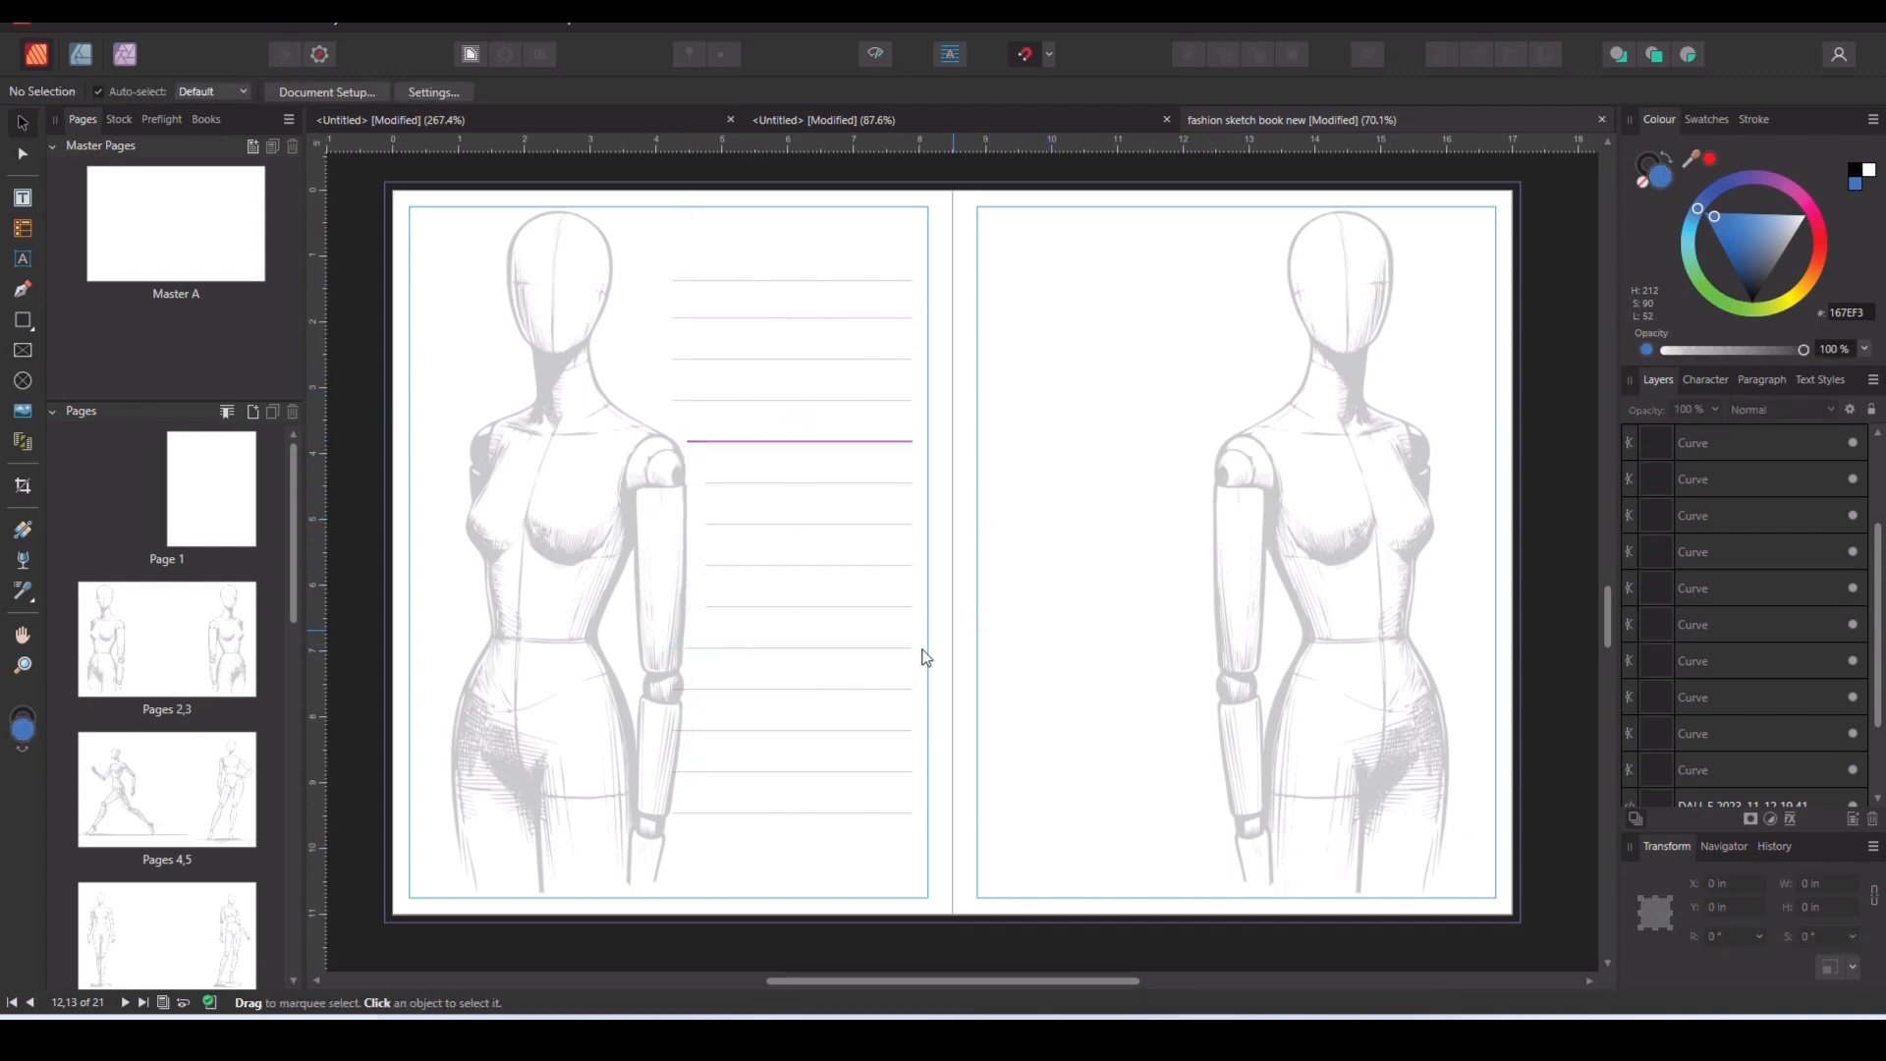
# Shorten the lower note lines on page 12 so they start clear of the mannequin's forearm and hand.
pyautogui.click(688, 689)
pyautogui.moveTo(673, 689); pyautogui.dragTo(687, 812)
pyautogui.click(691, 731)
pyautogui.click(690, 771)
pyautogui.click(673, 812)
pyautogui.click(1093, 723)
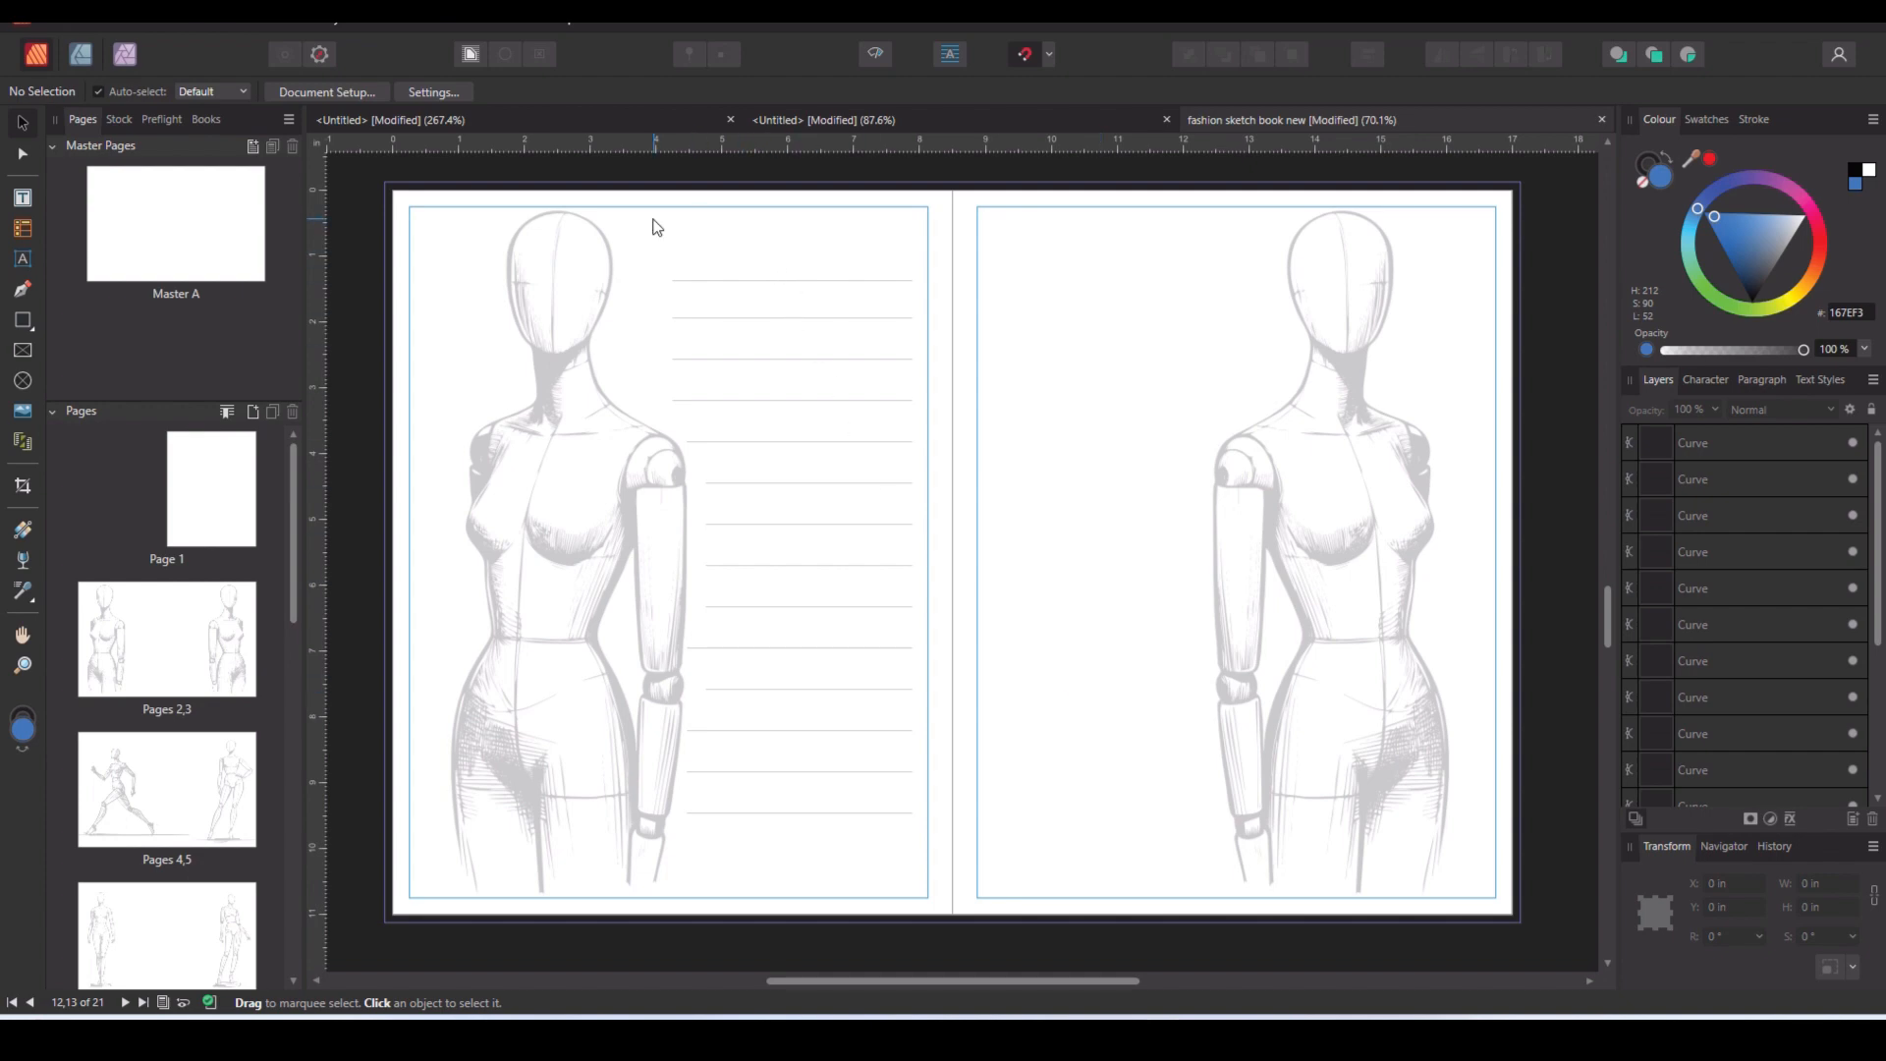
# Select all 14 note lines on page 12 and place a copy on page 13 at about X 8.88 in, Y 1.37 in.
pyautogui.moveTo(655, 220); pyautogui.dragTo(947, 624)
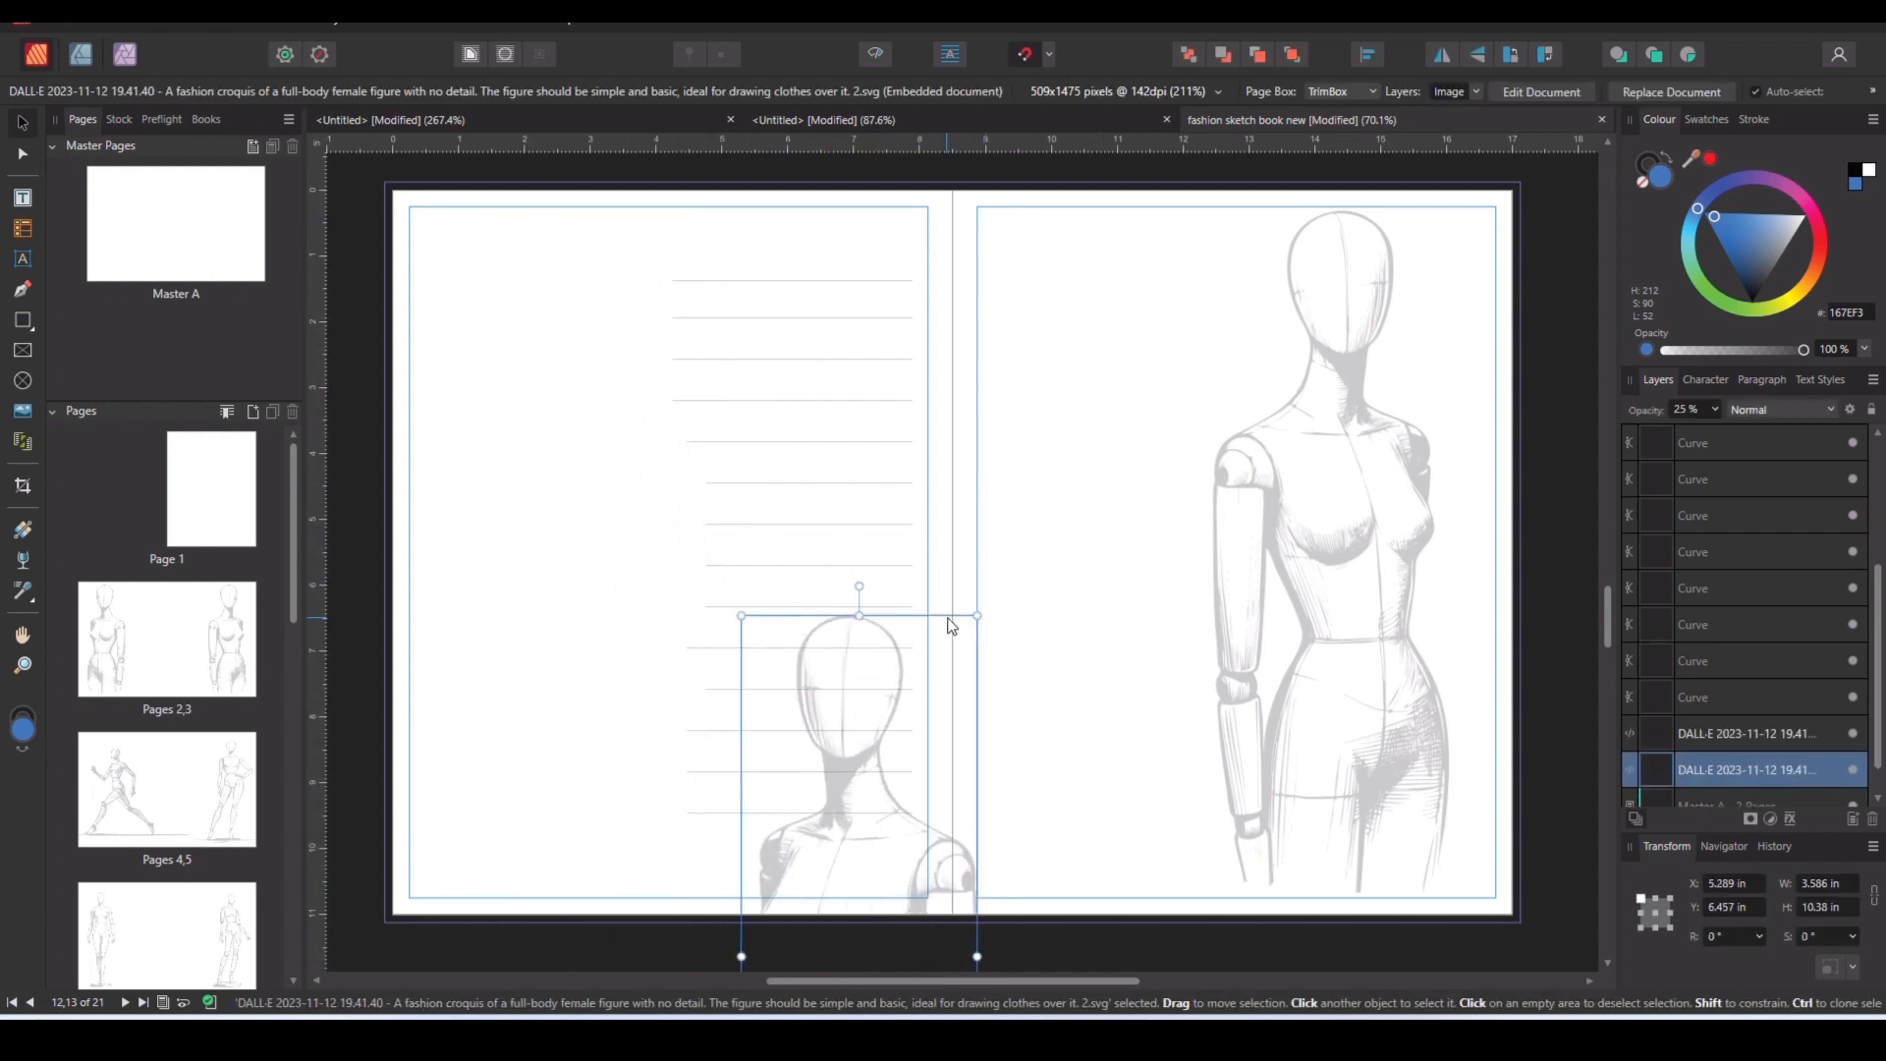
pyautogui.hotkey('ctrl', 'z')
pyautogui.moveTo(979, 890); pyautogui.dragTo(648, 211)
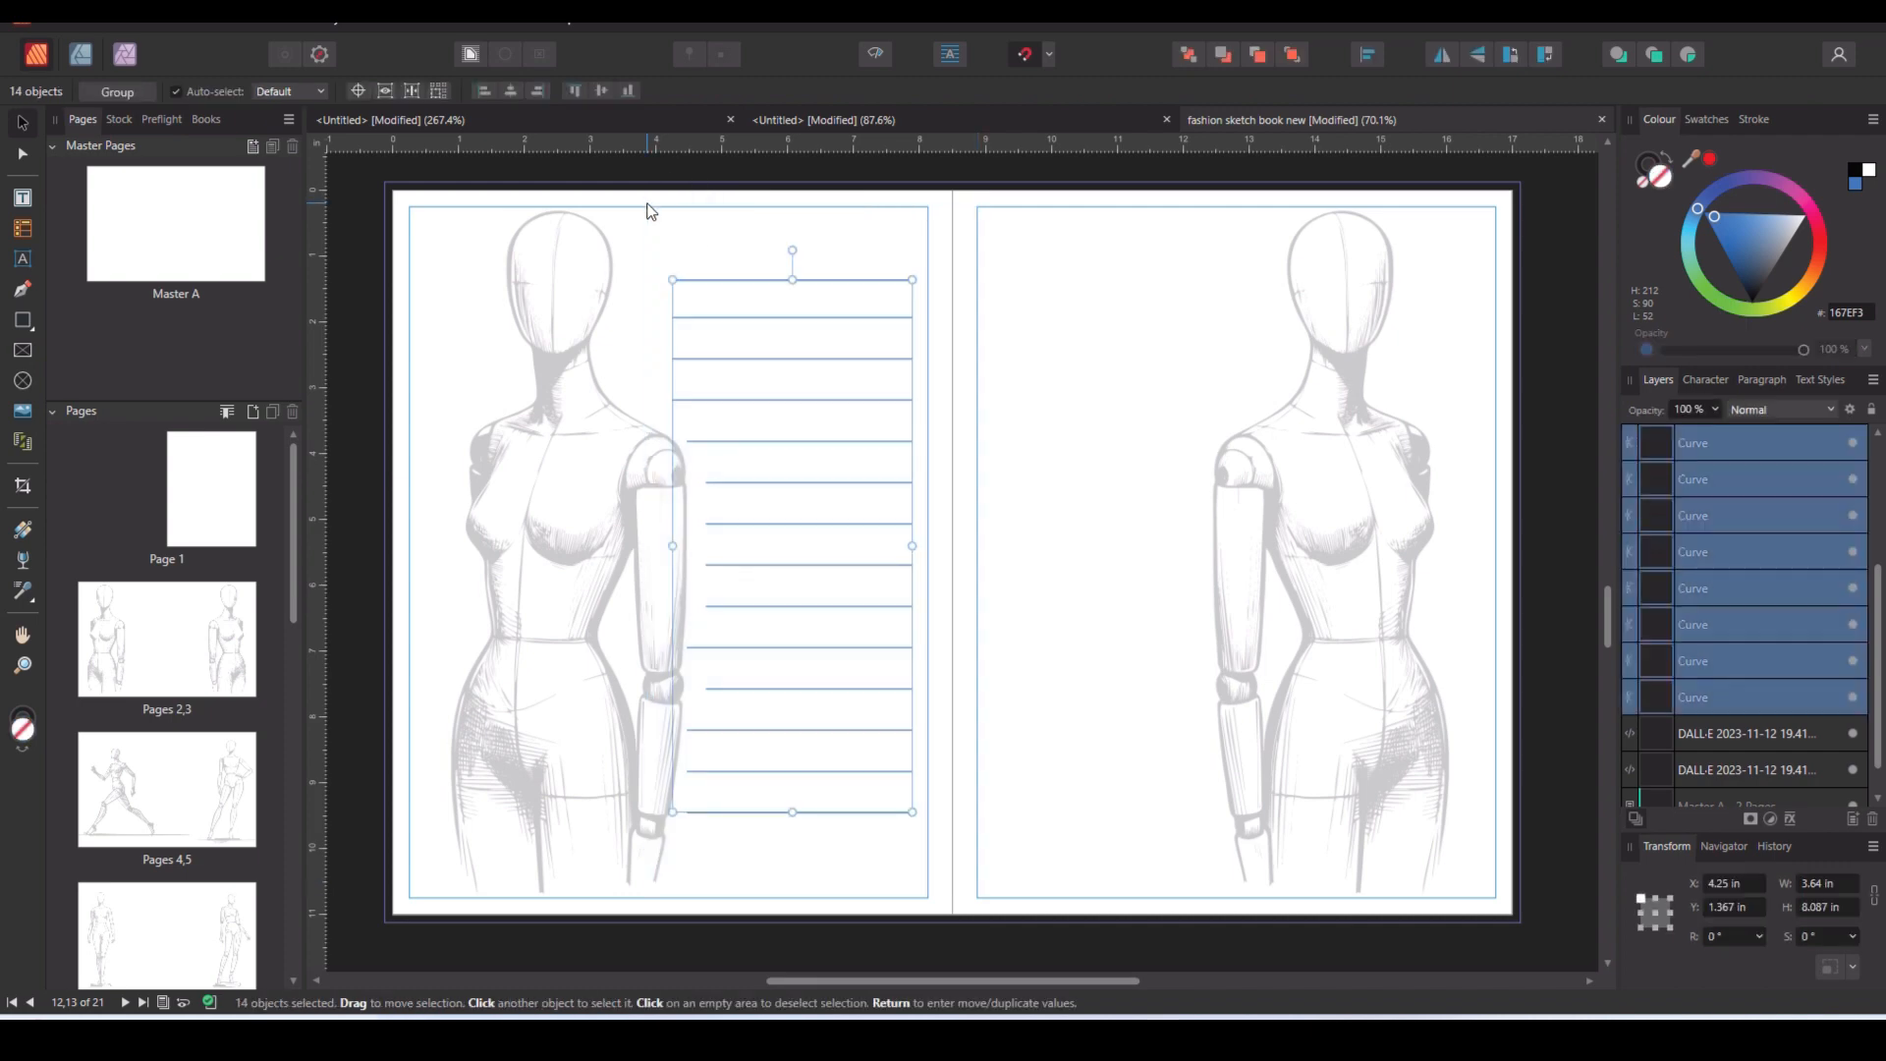
pyautogui.moveTo(784, 443); pyautogui.dragTo(1093, 450)
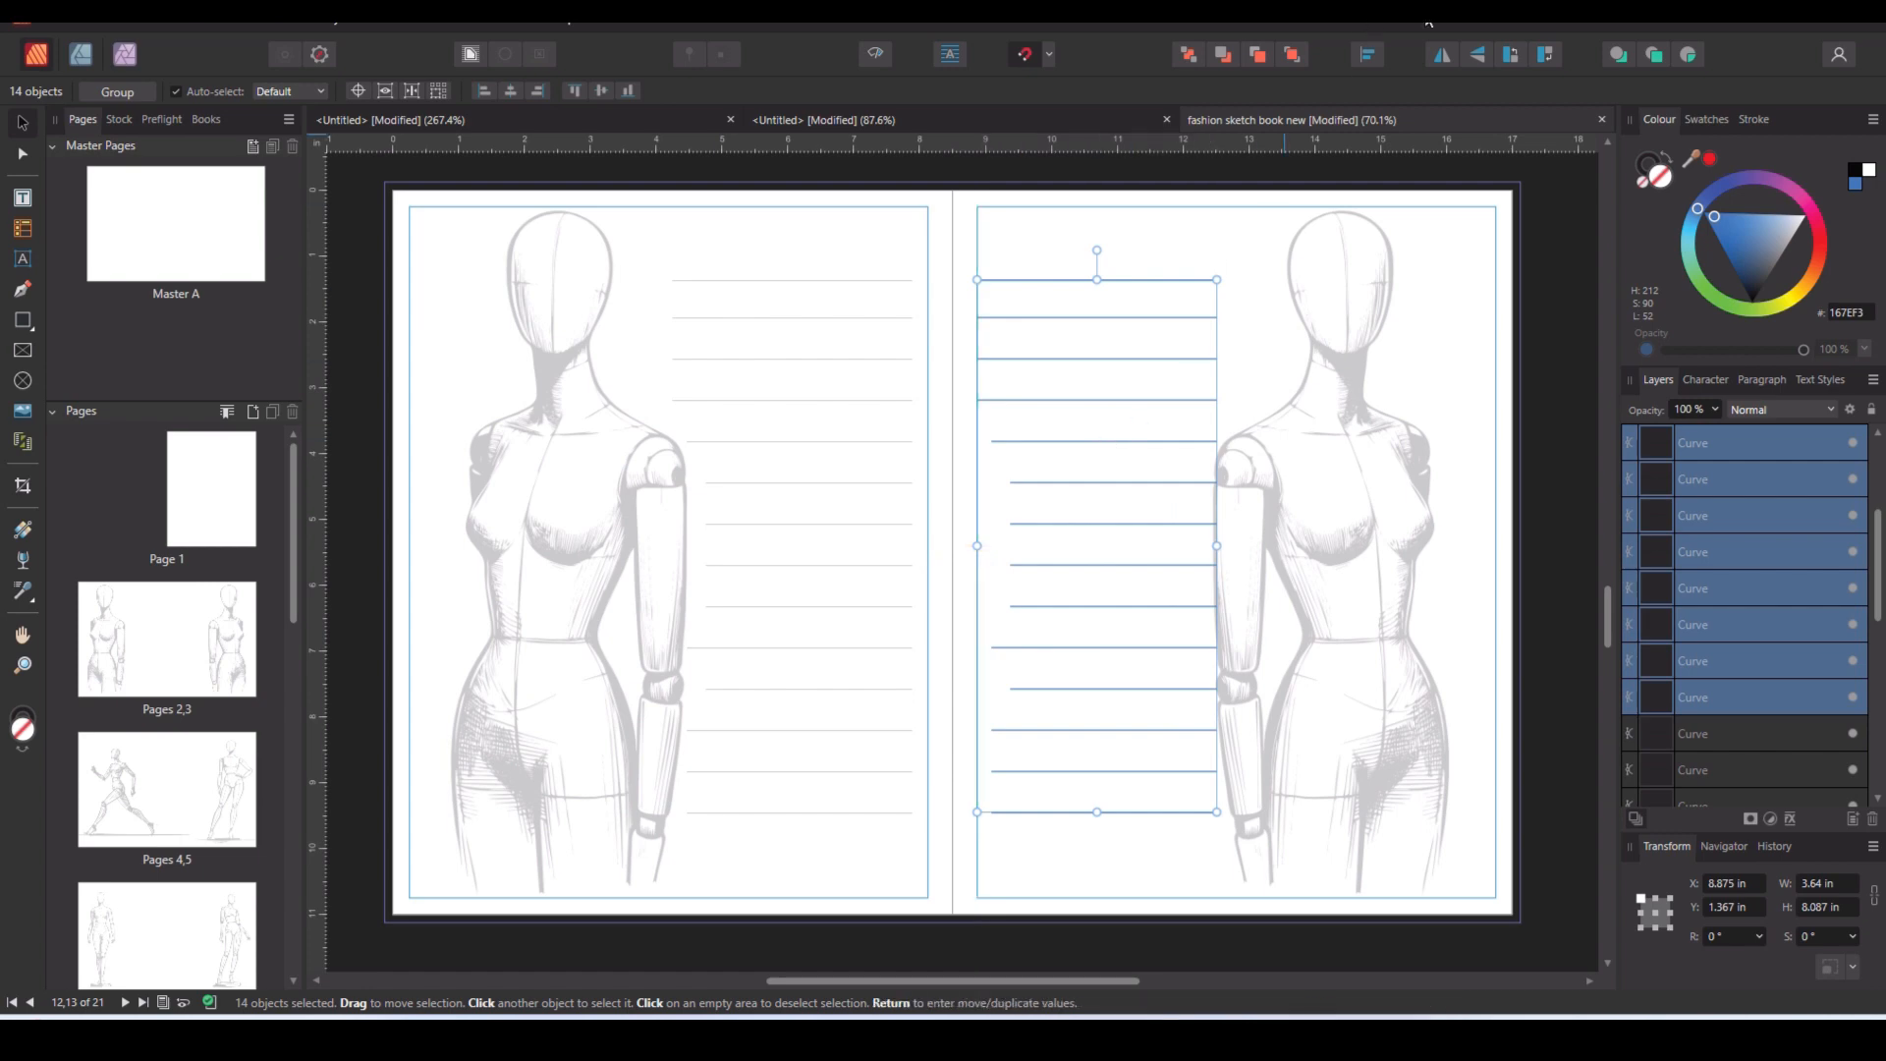
# Flip the copied note lines horizontally and nudge them along page 13 to about X 9 in.
pyautogui.click(1442, 55)
pyautogui.press('Right')
pyautogui.press('Right')
pyautogui.press('Right')
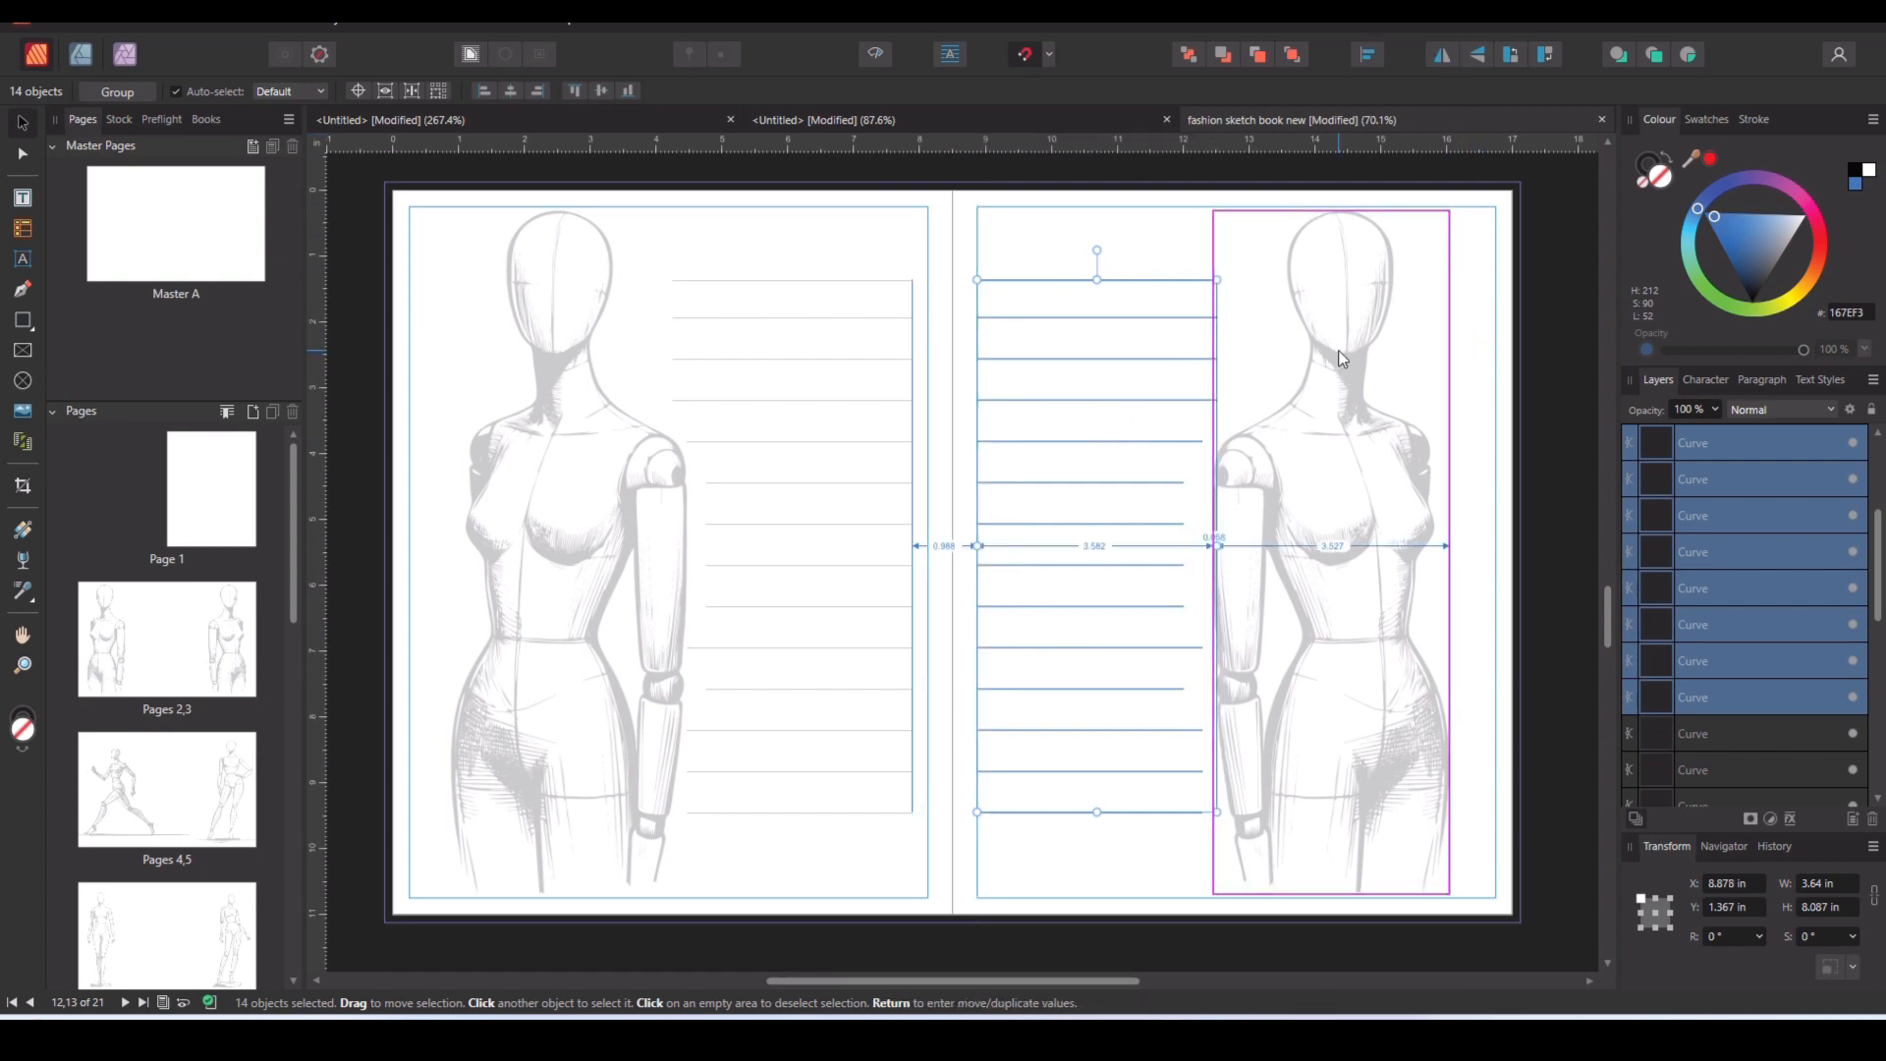
pyautogui.press('Right')
pyautogui.press('Right')
pyautogui.press('Right')
pyautogui.press('Right')
pyautogui.press('Right')
pyautogui.press('Right')
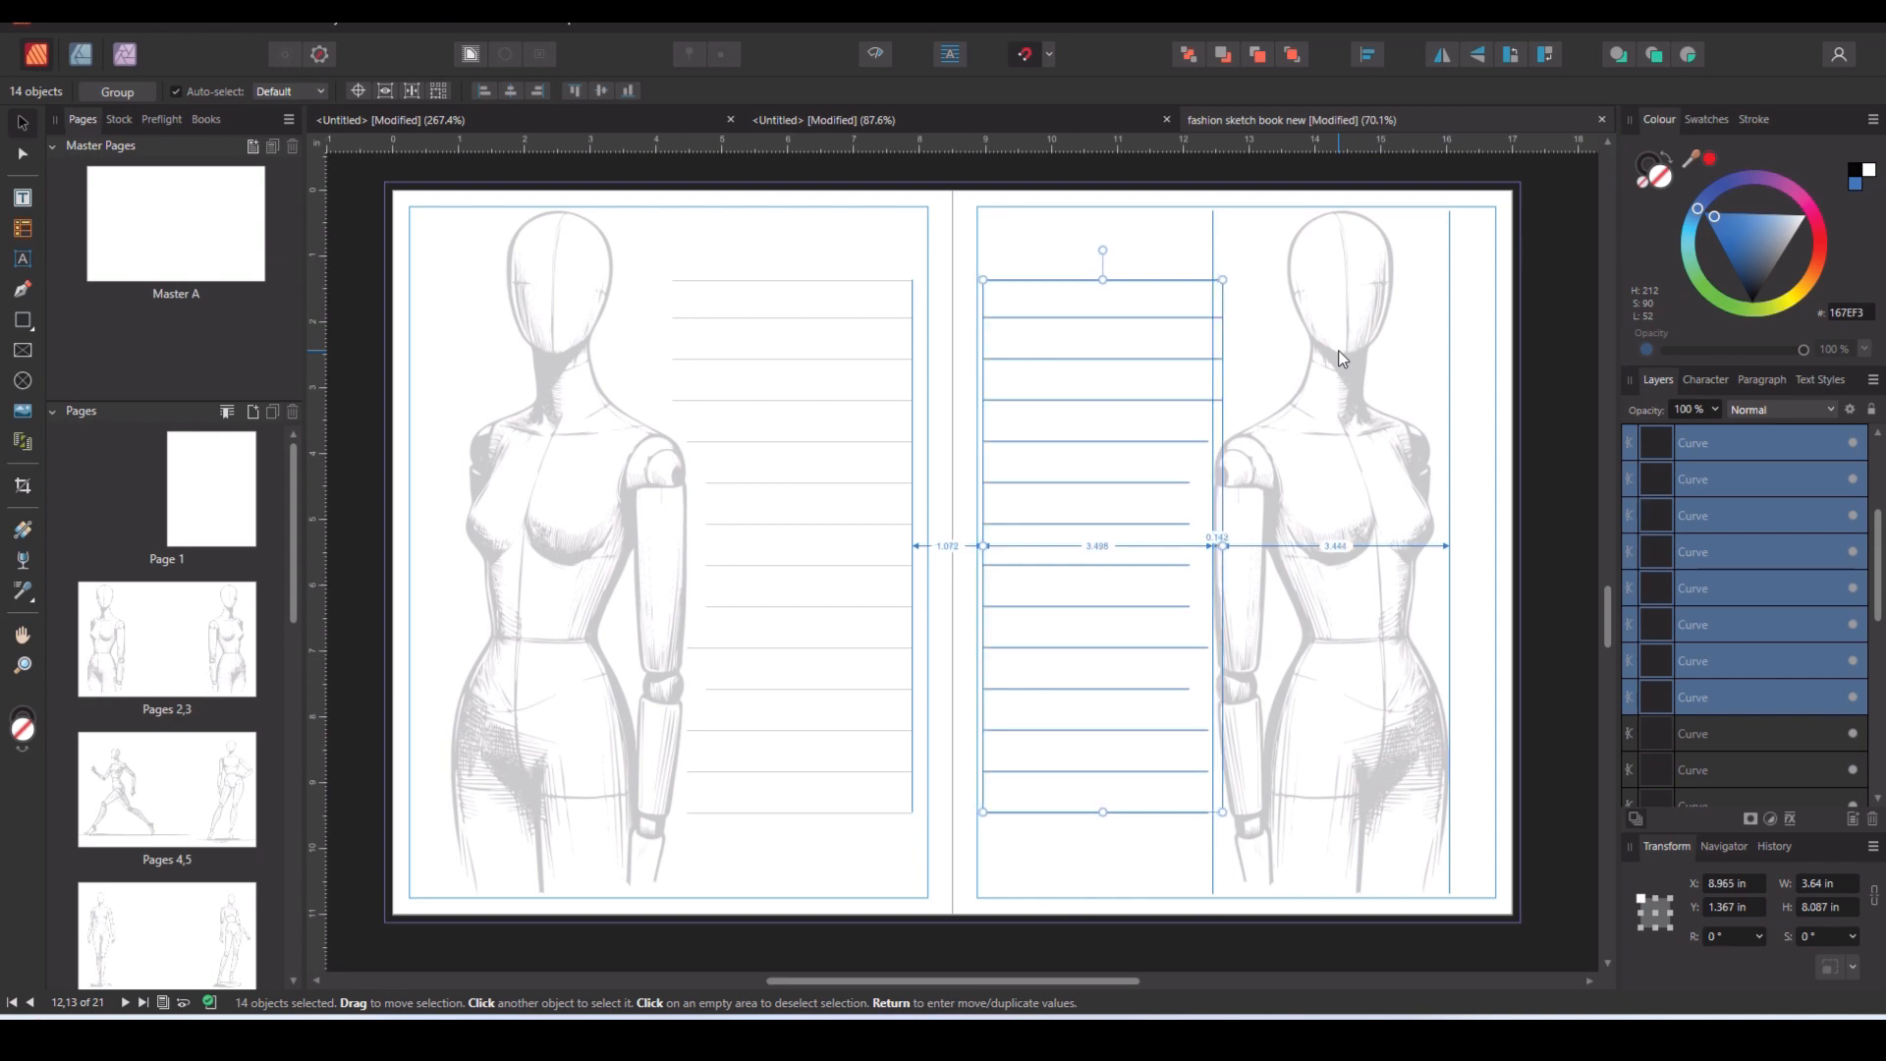
pyautogui.click(1559, 309)
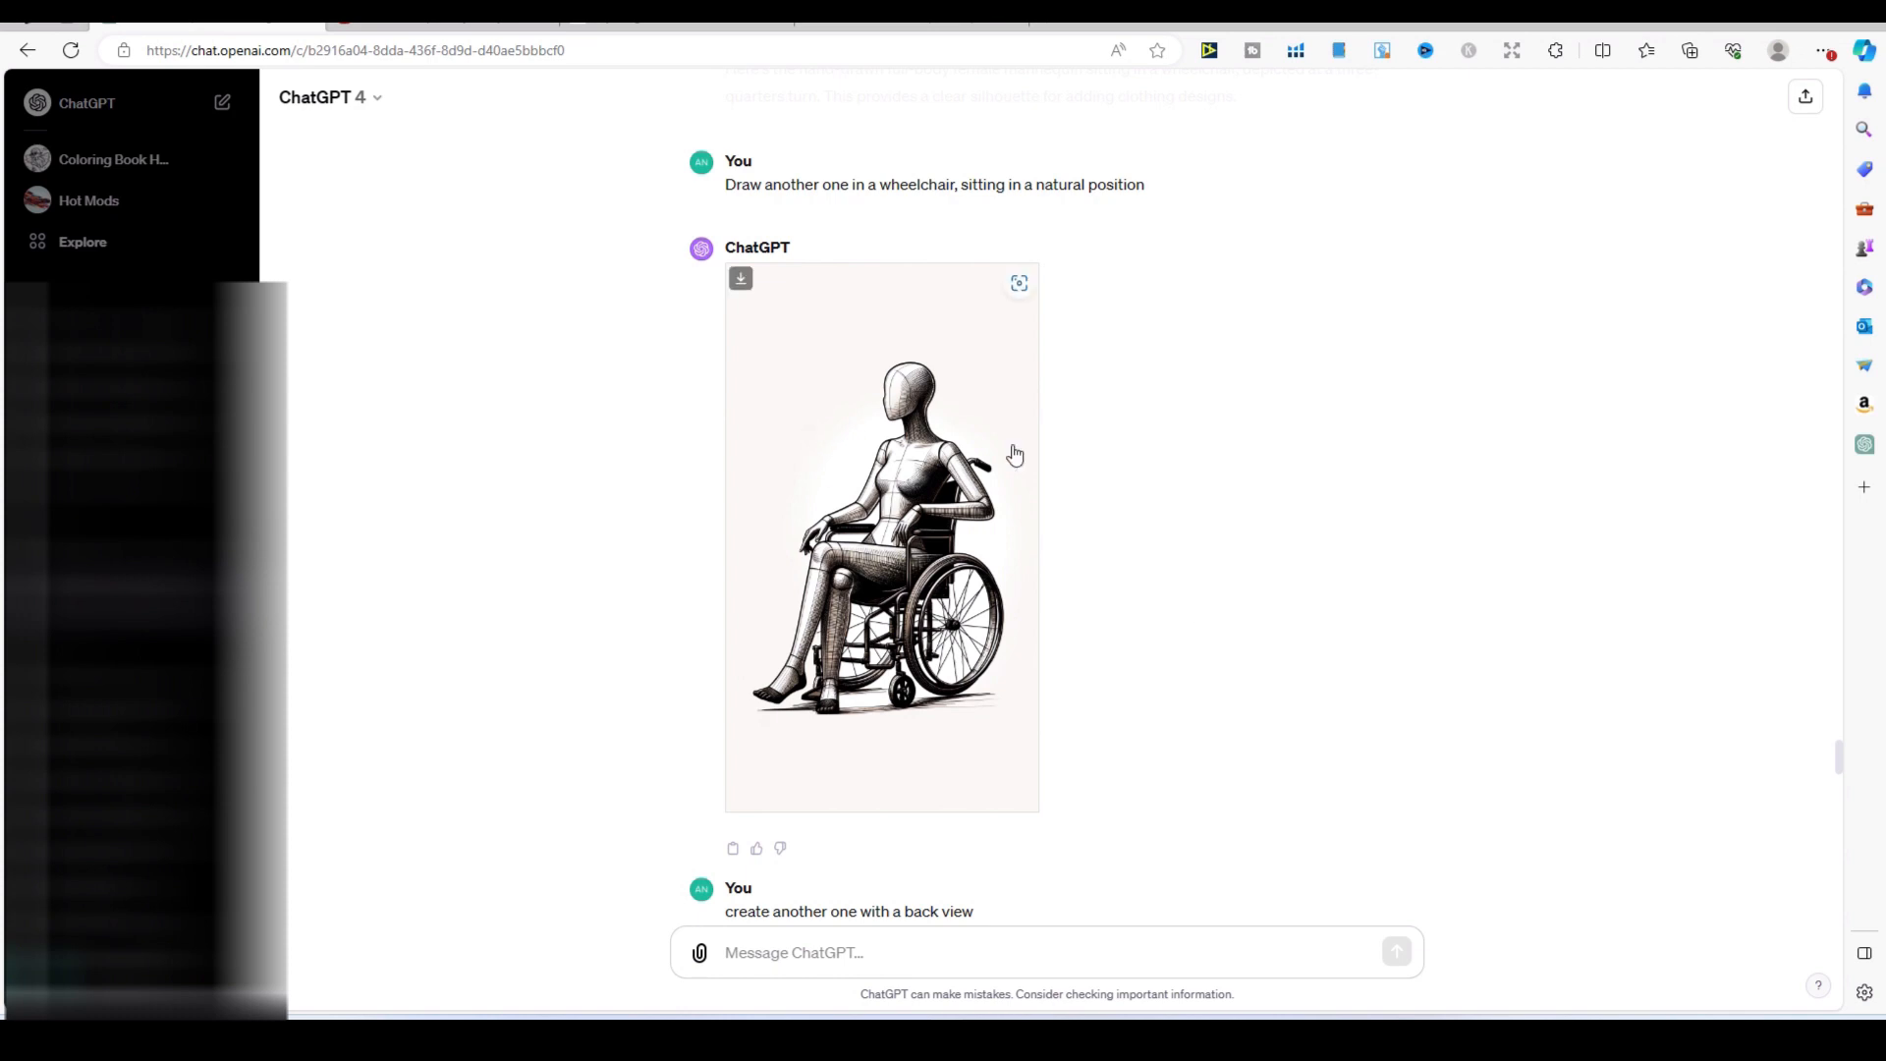
# Switch to ChatGPT and look through the generated mannequins down to the standing pose with a hand on one hip.
pyautogui.scroll(-12, 1130, 496)
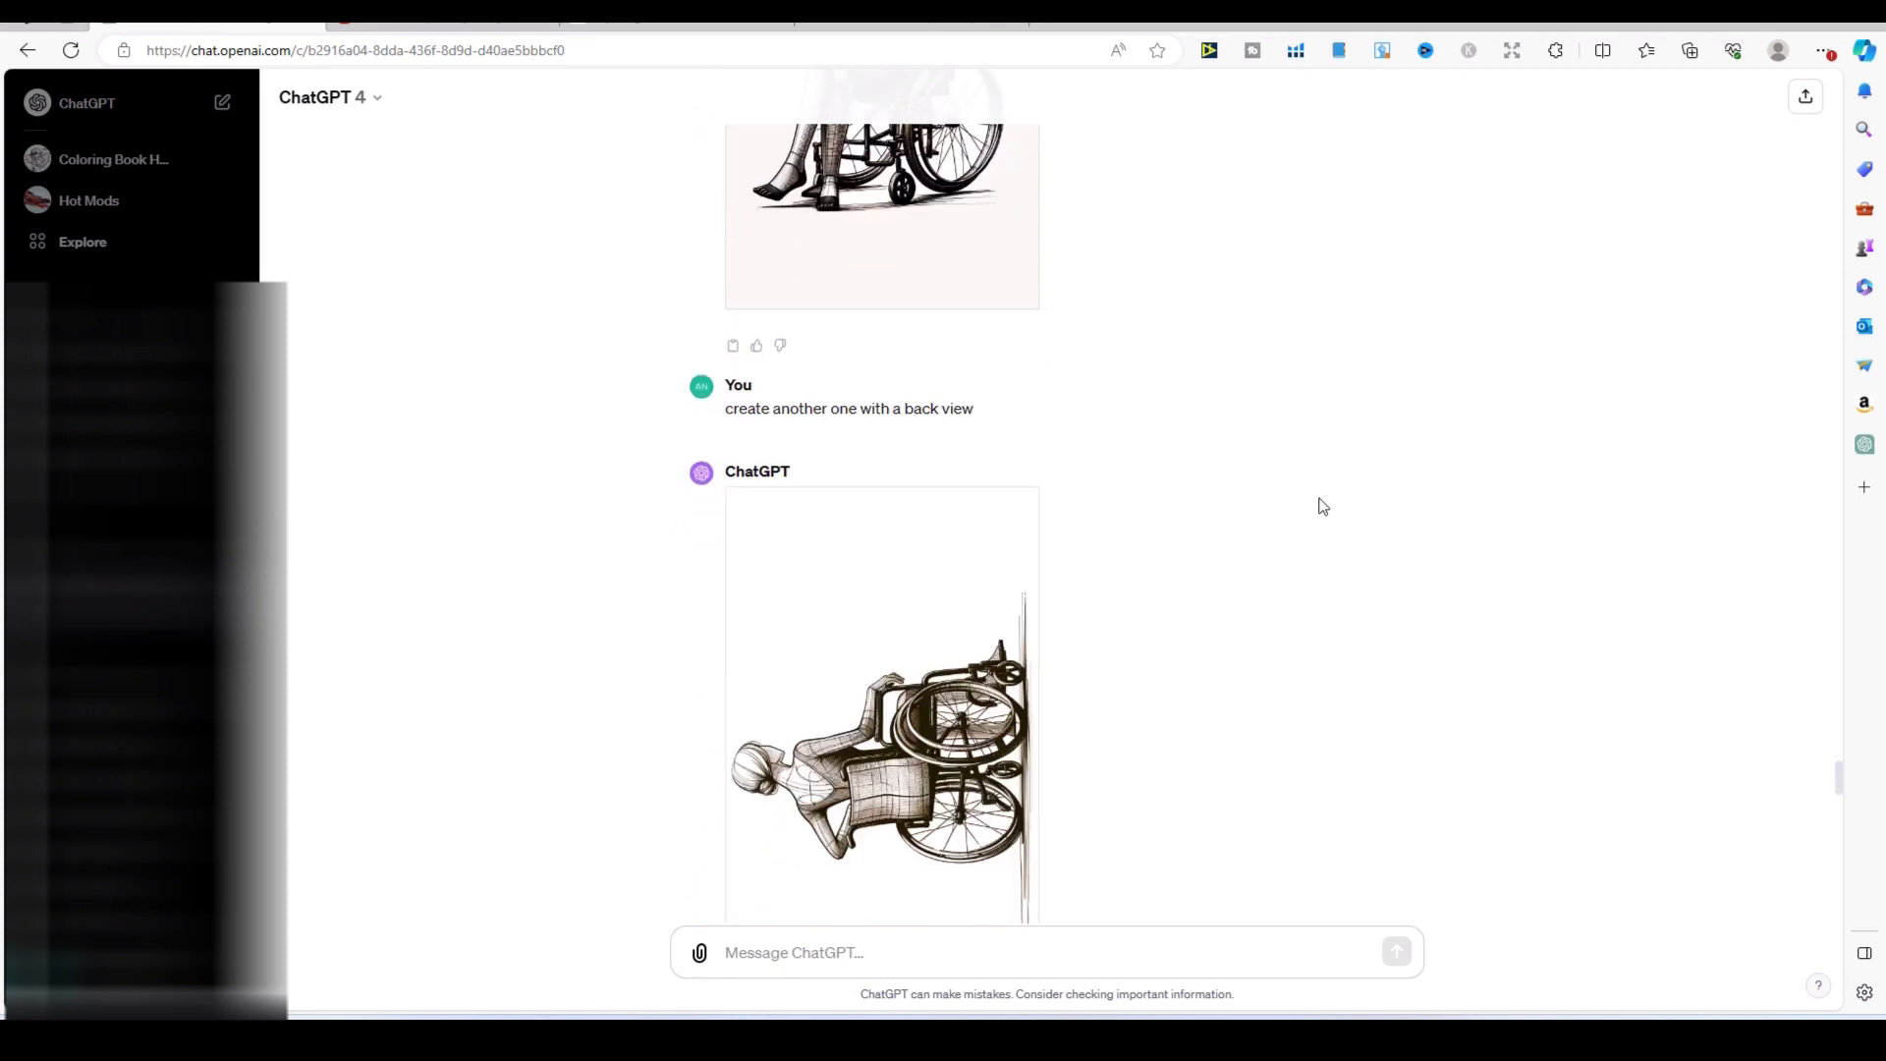
pyautogui.scroll(-9, 1396, 524)
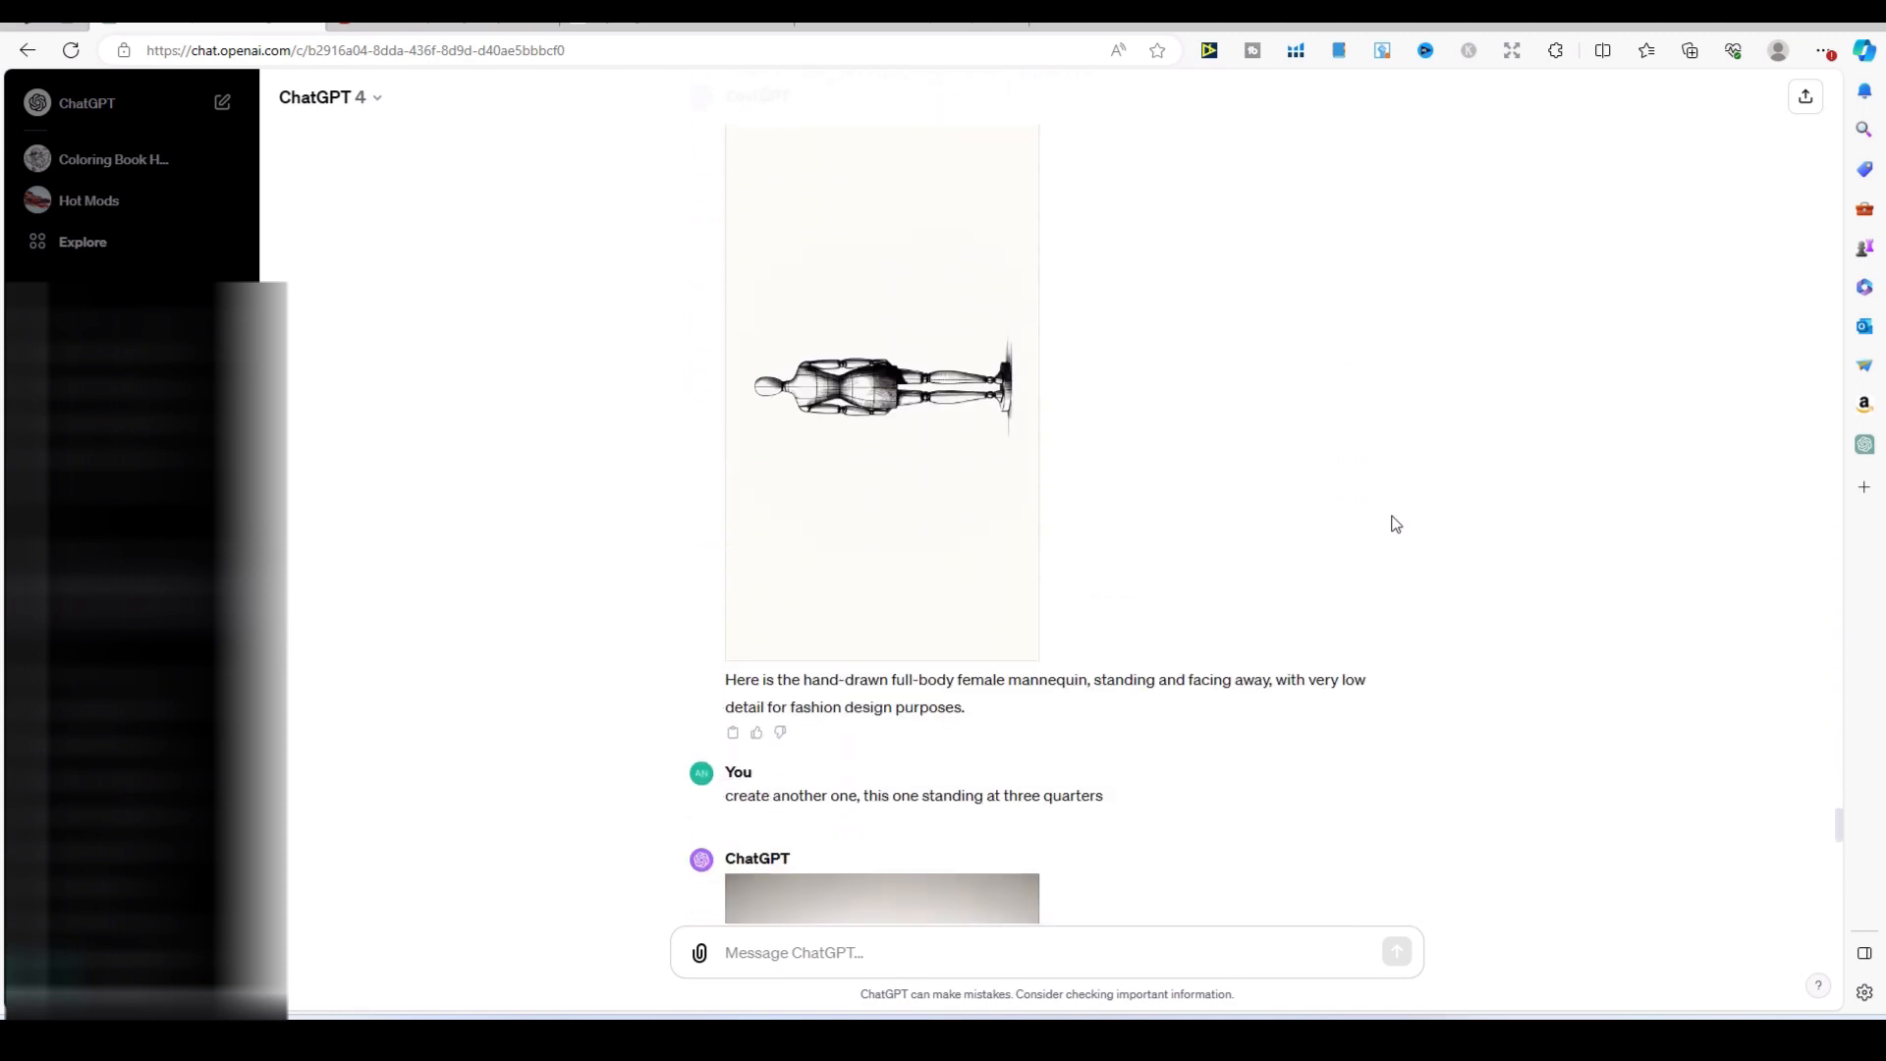
pyautogui.scroll(-5, 1402, 508)
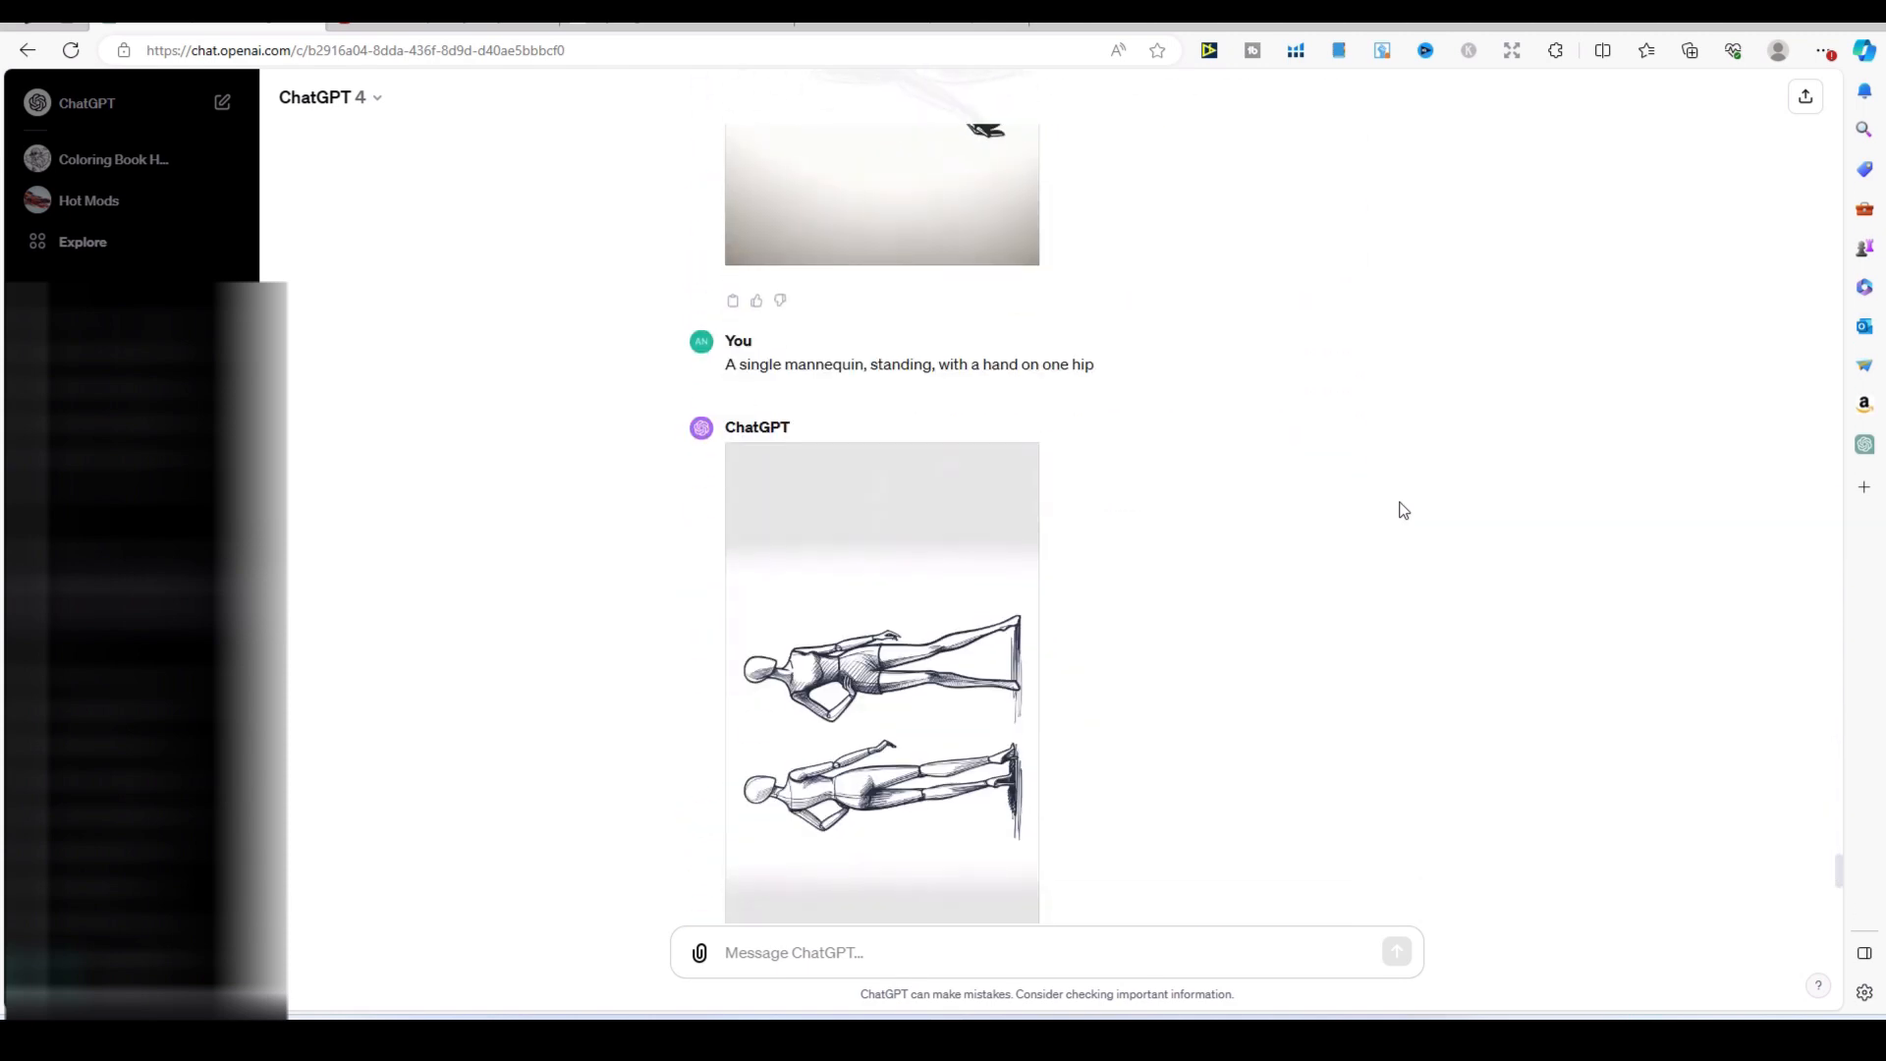
pyautogui.scroll(-1, 1403, 508)
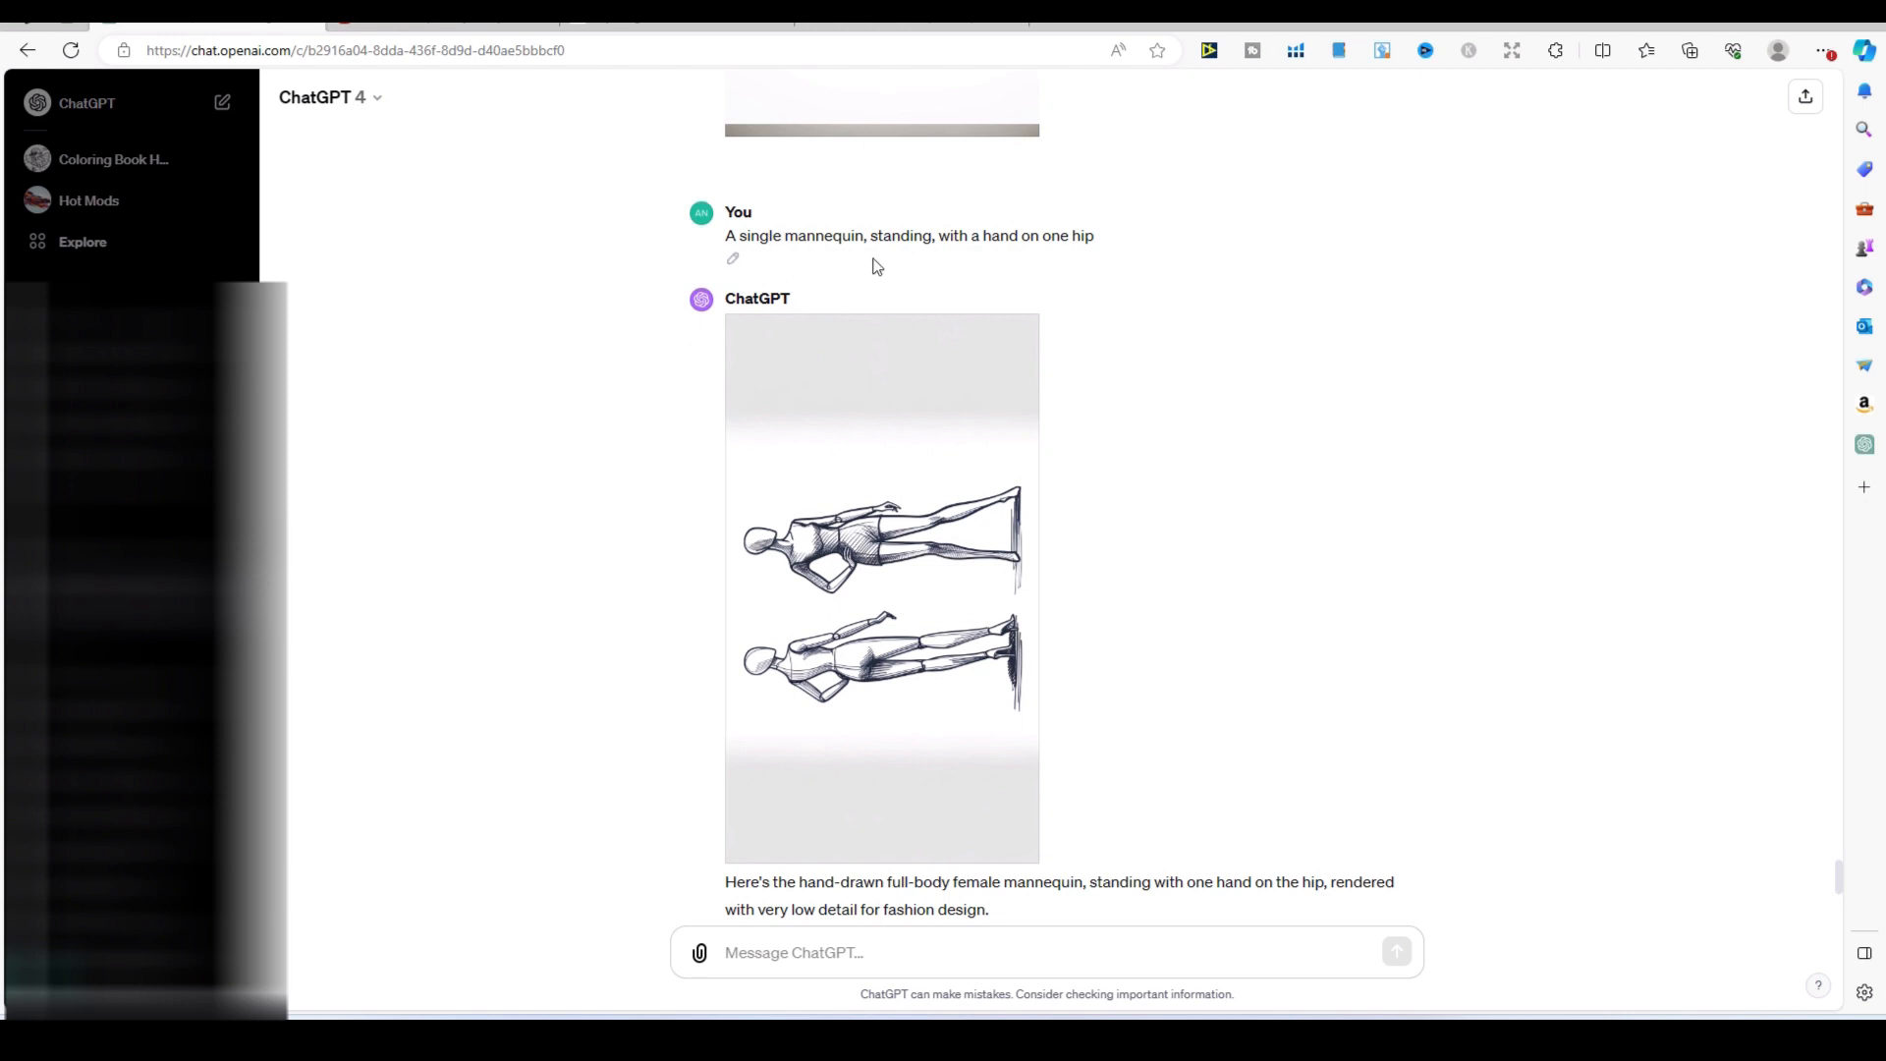
pyautogui.moveTo(855, 598)
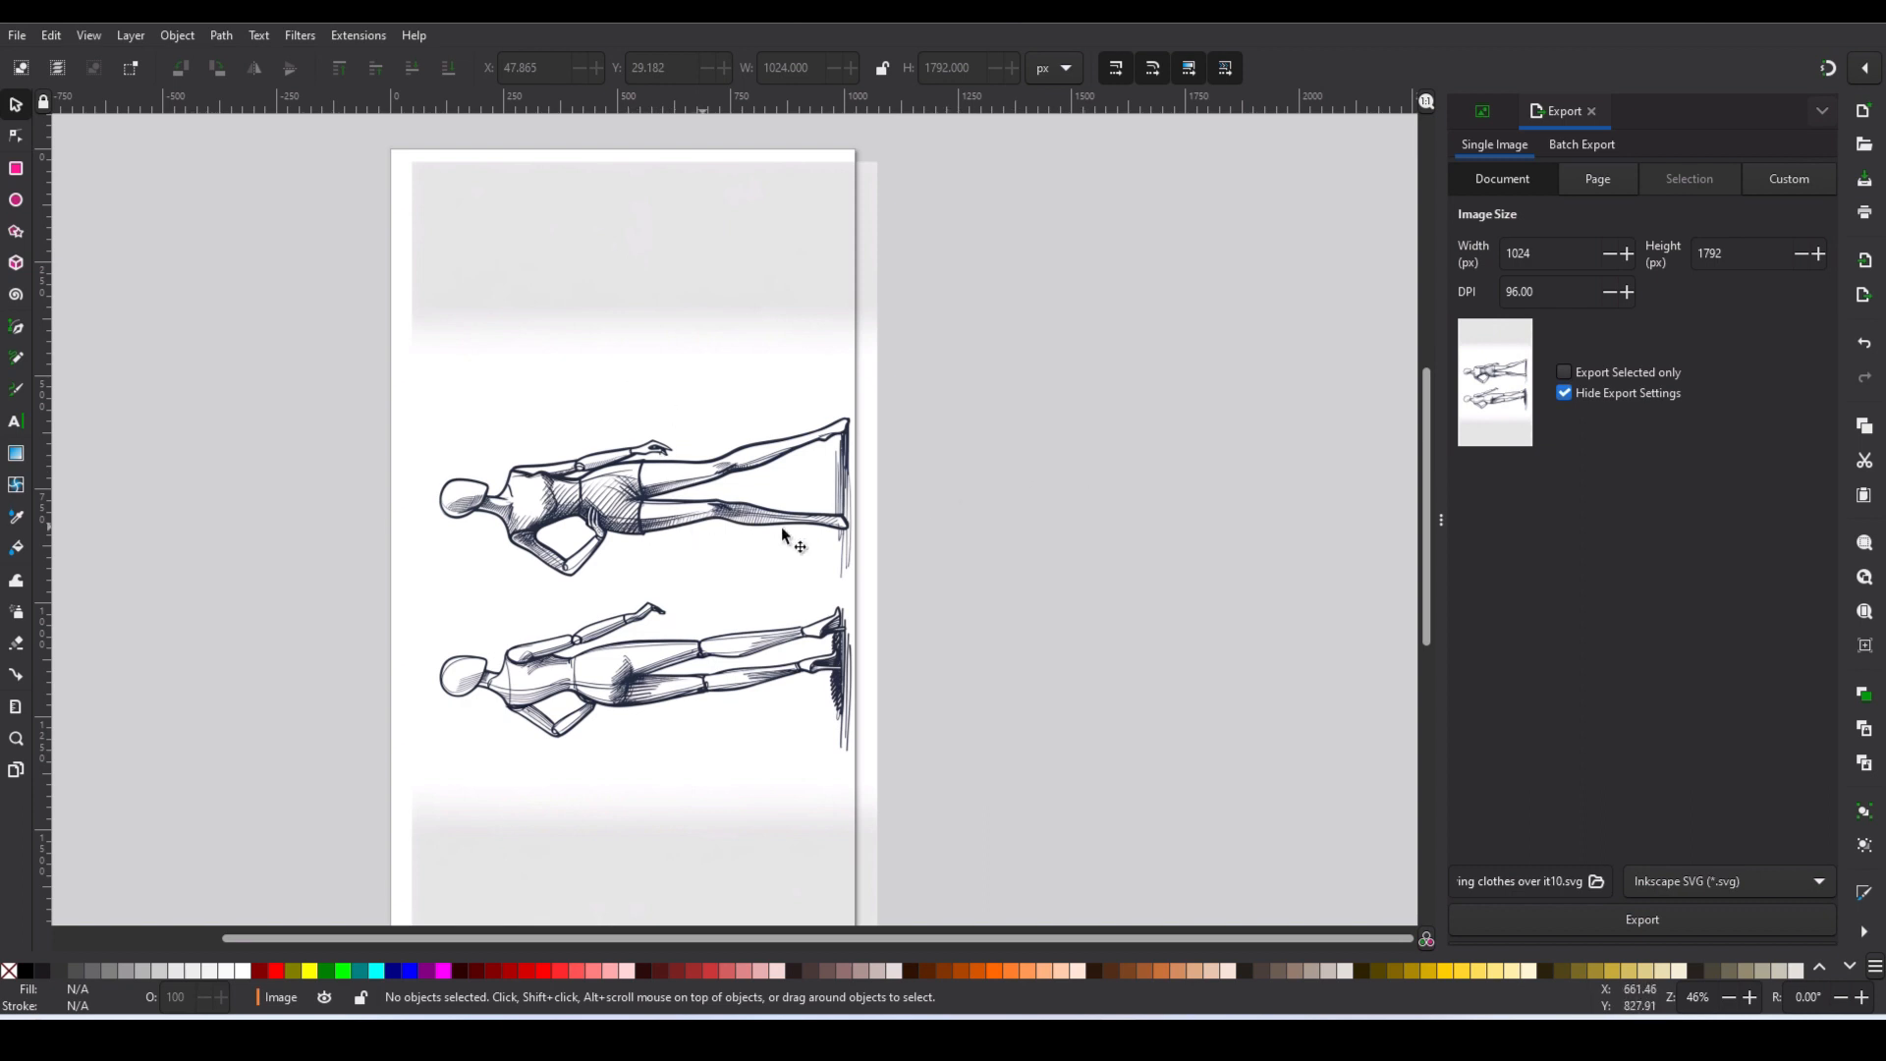
# In Inkscape, rotate the imported two-mannequin image 90 degrees clockwise so that both figures stand upright.
pyautogui.scroll(-2, 640, 550)
pyautogui.click(641, 550)
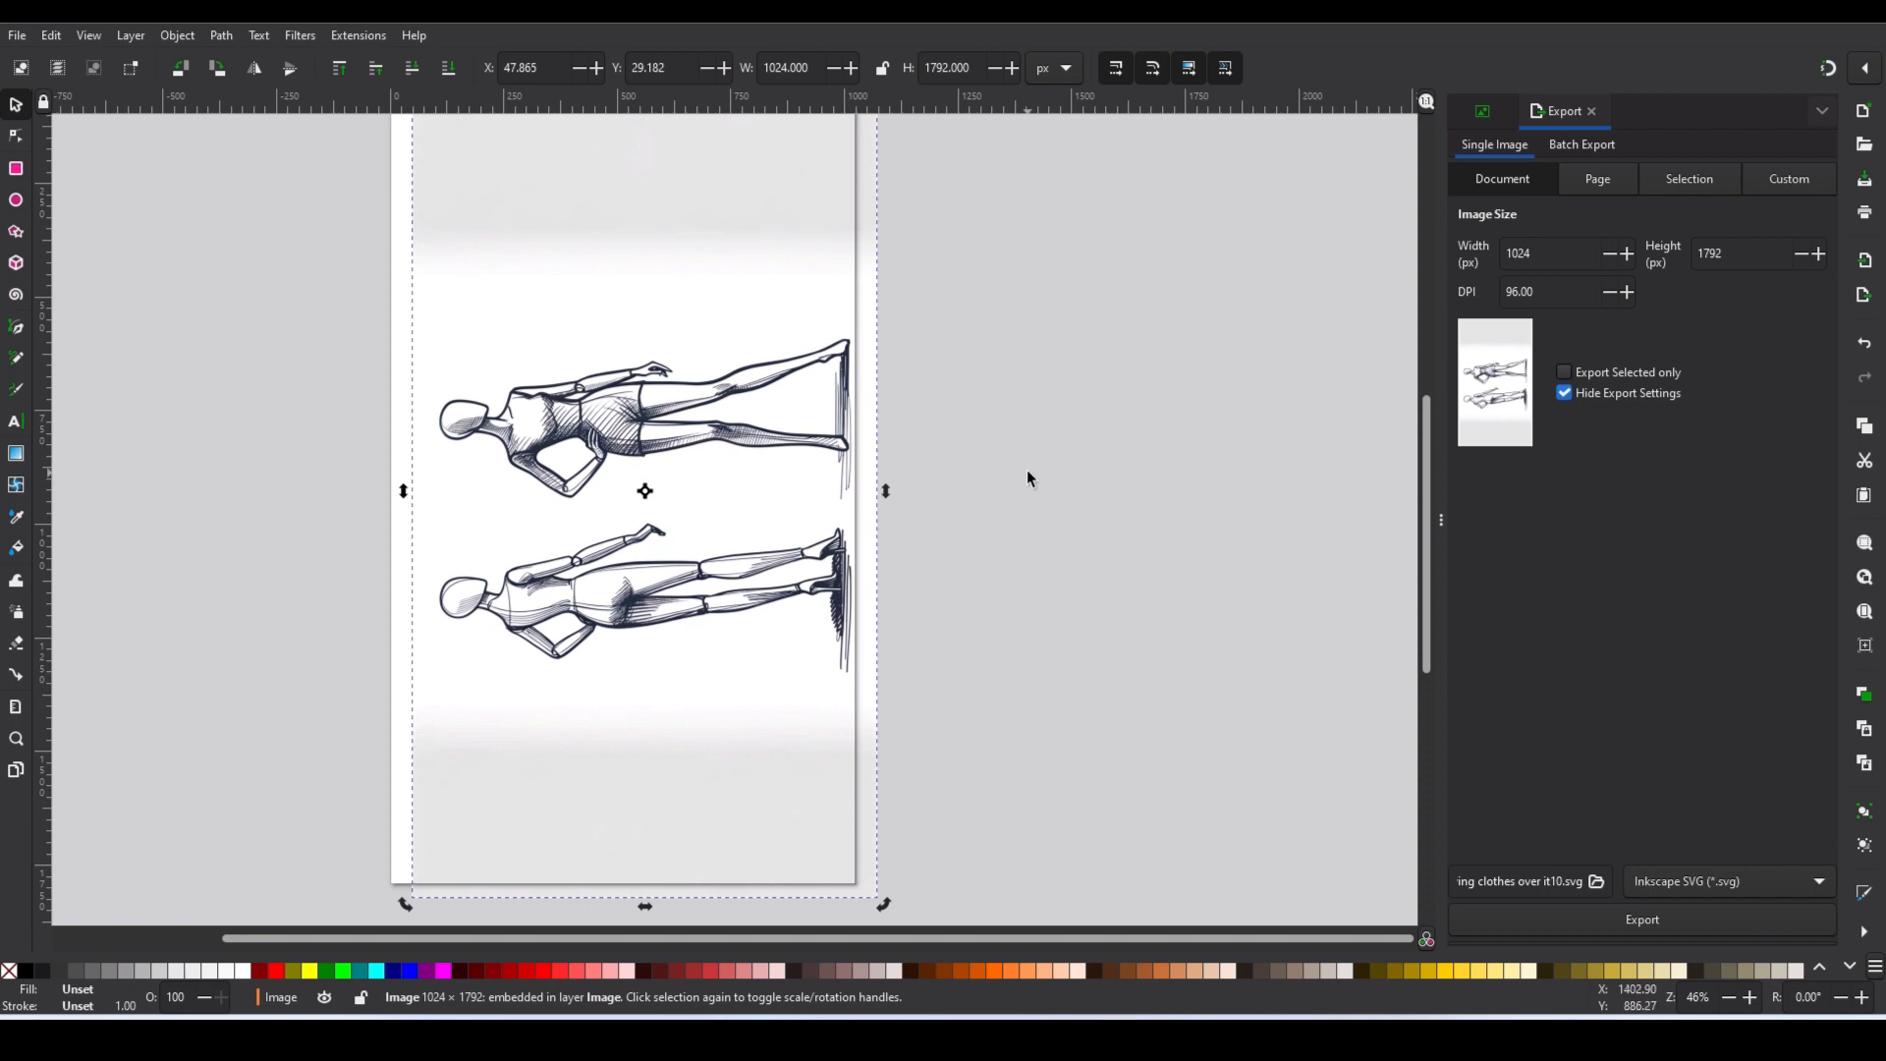
pyautogui.scroll(2, 1027, 472)
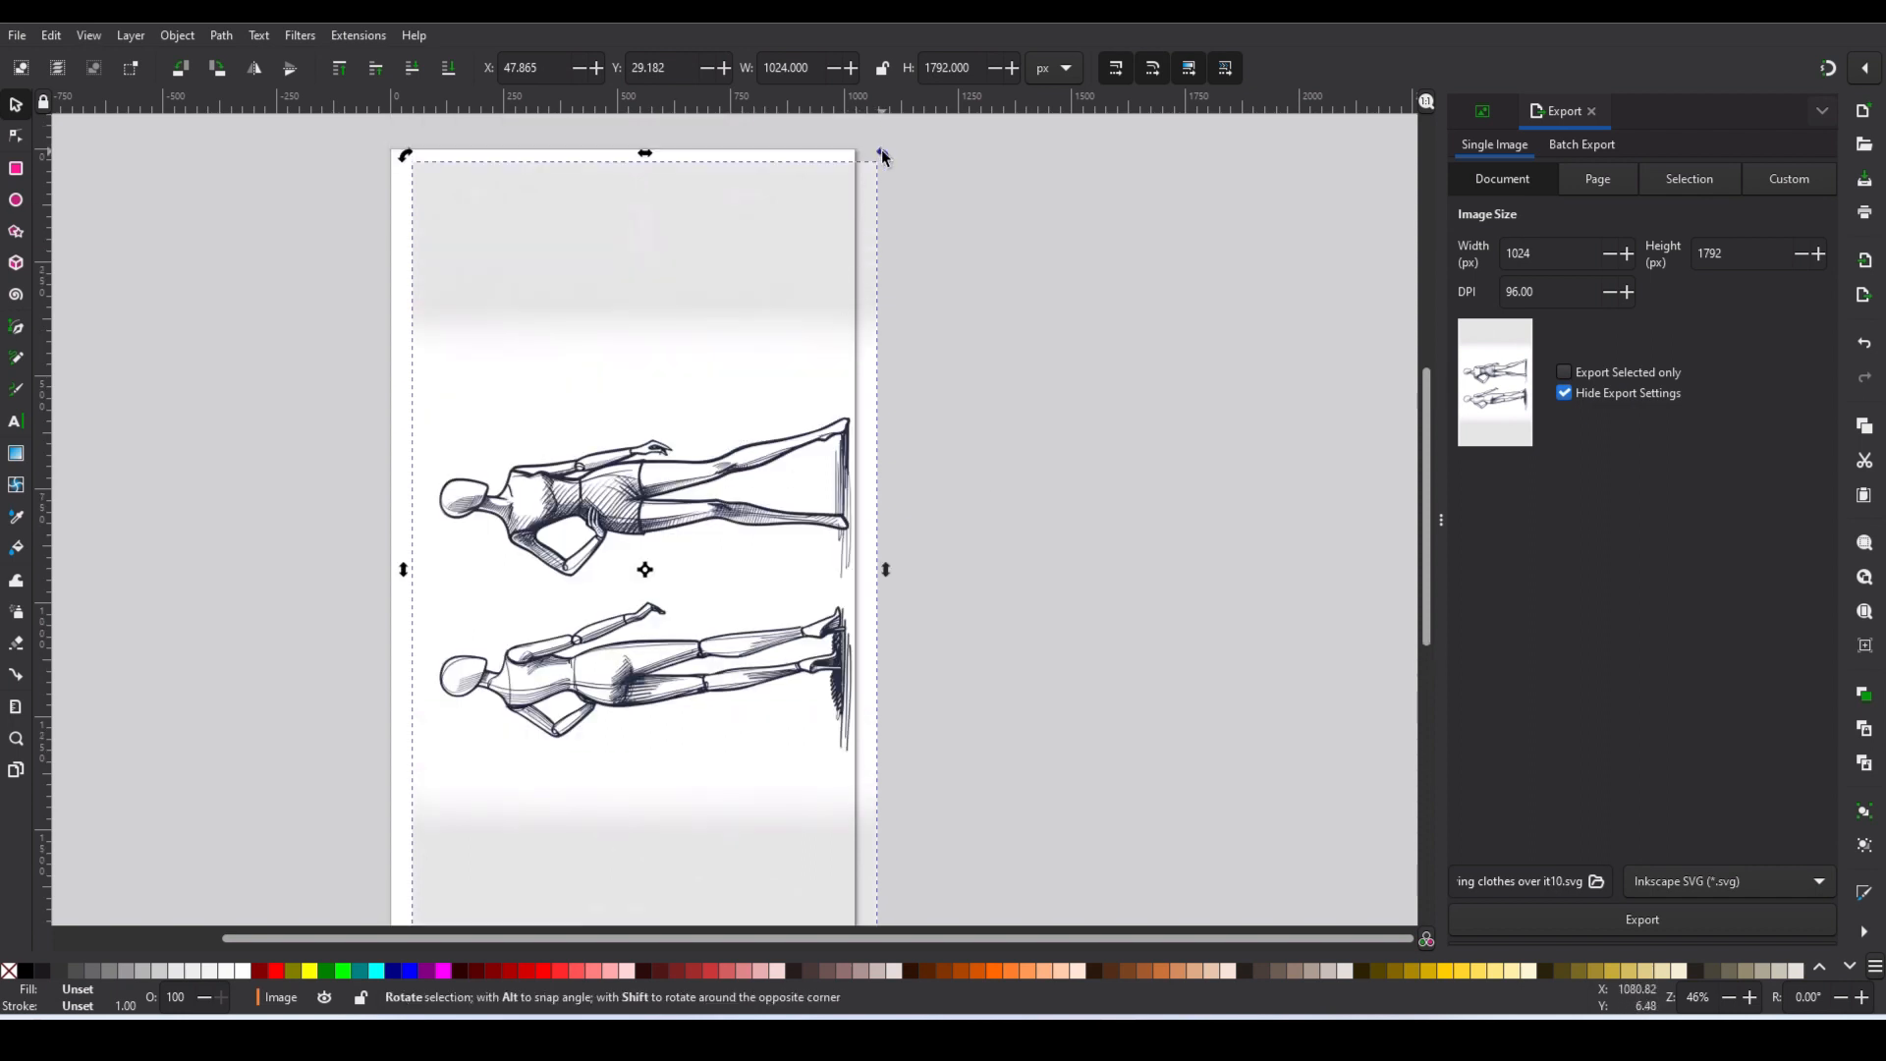
pyautogui.moveTo(883, 159); pyautogui.dragTo(992, 725)
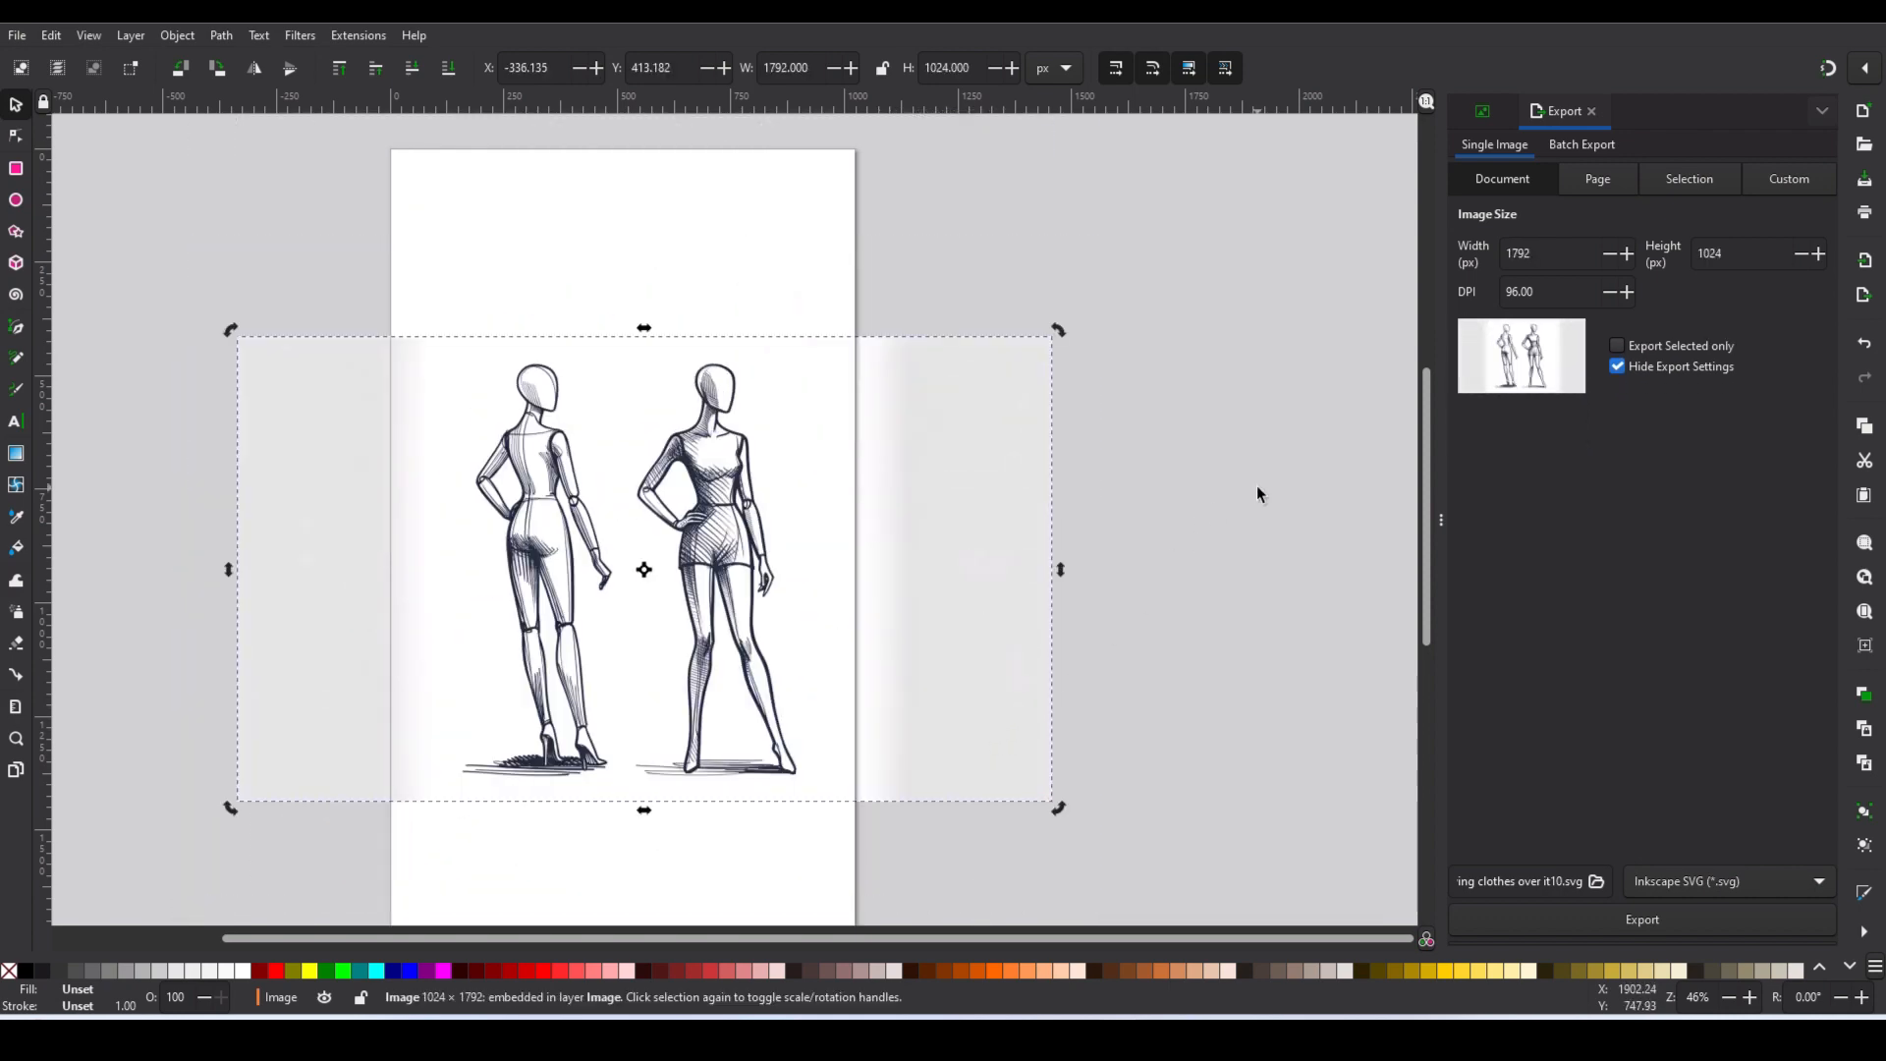
# Trace the two-mannequin image as a single scan in Autotrace mode and delete the original bitmap.
pyautogui.click(1482, 114)
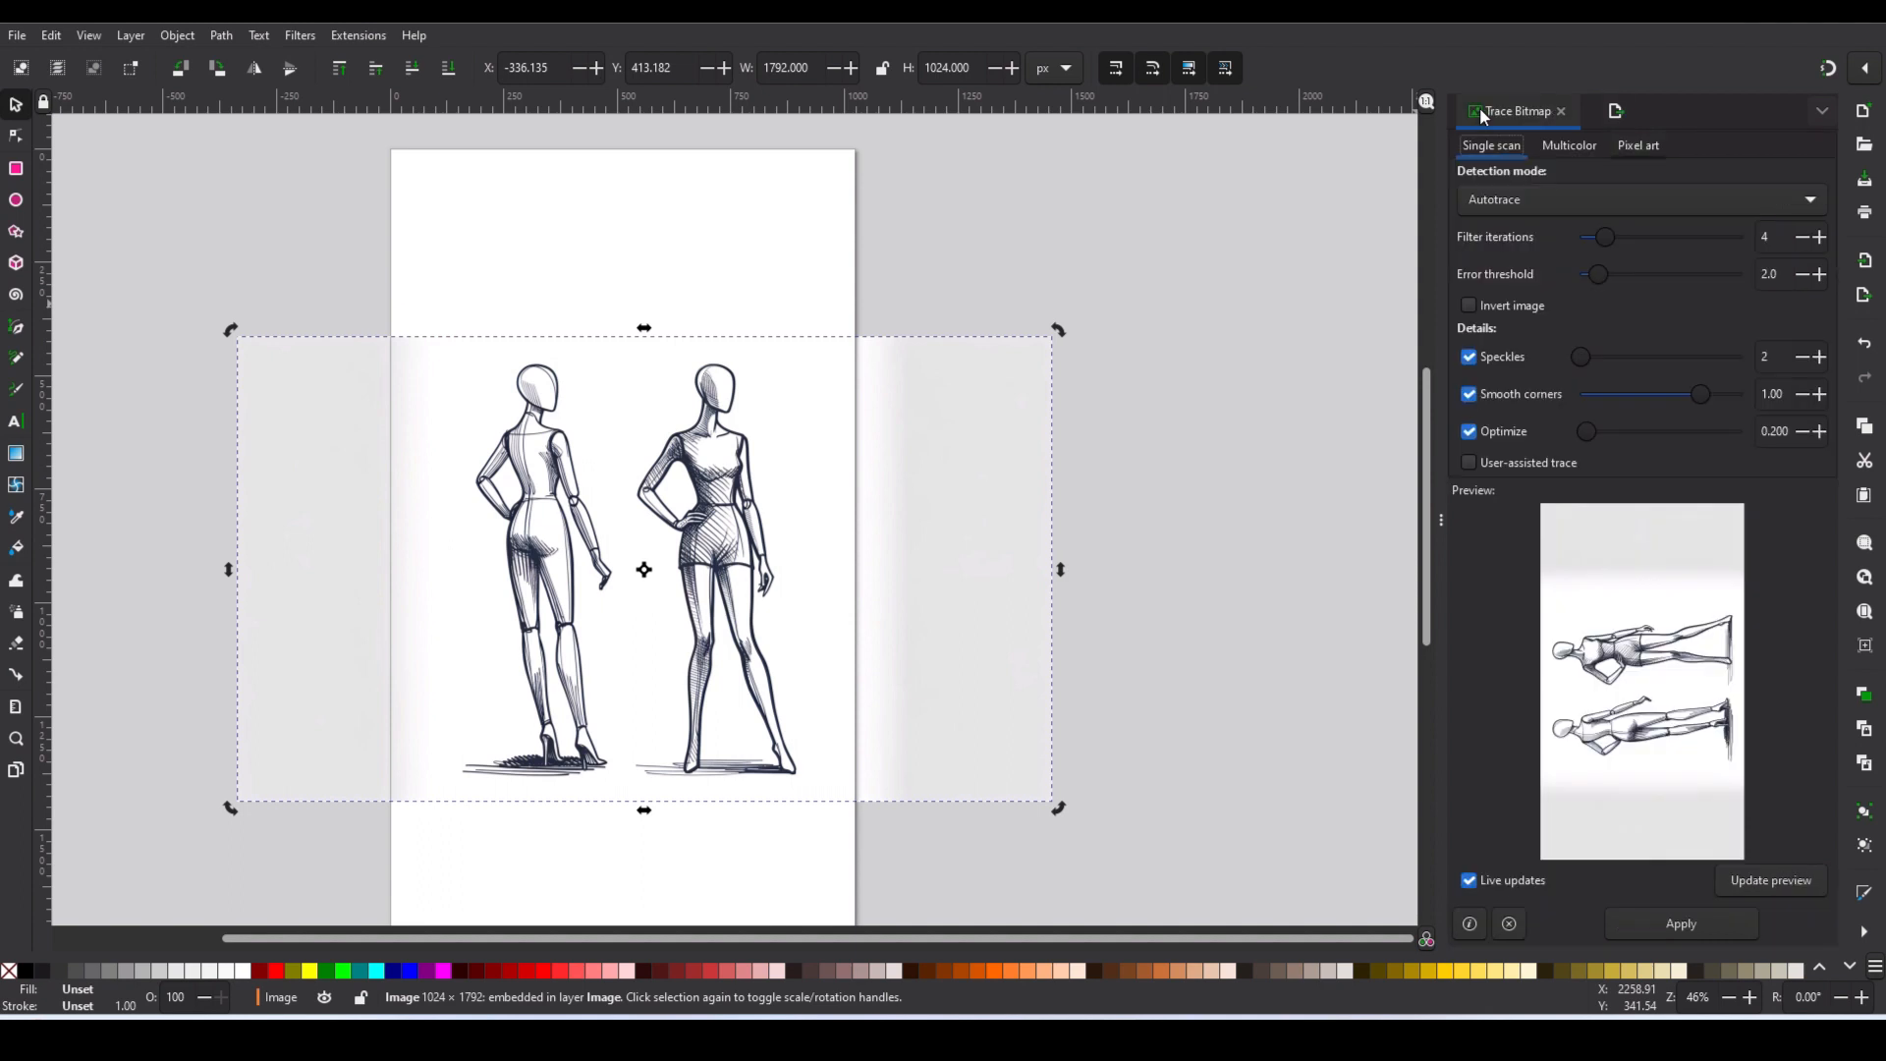
pyautogui.click(228, 40)
pyautogui.click(1712, 921)
pyautogui.click(993, 564)
pyautogui.press('Delete')
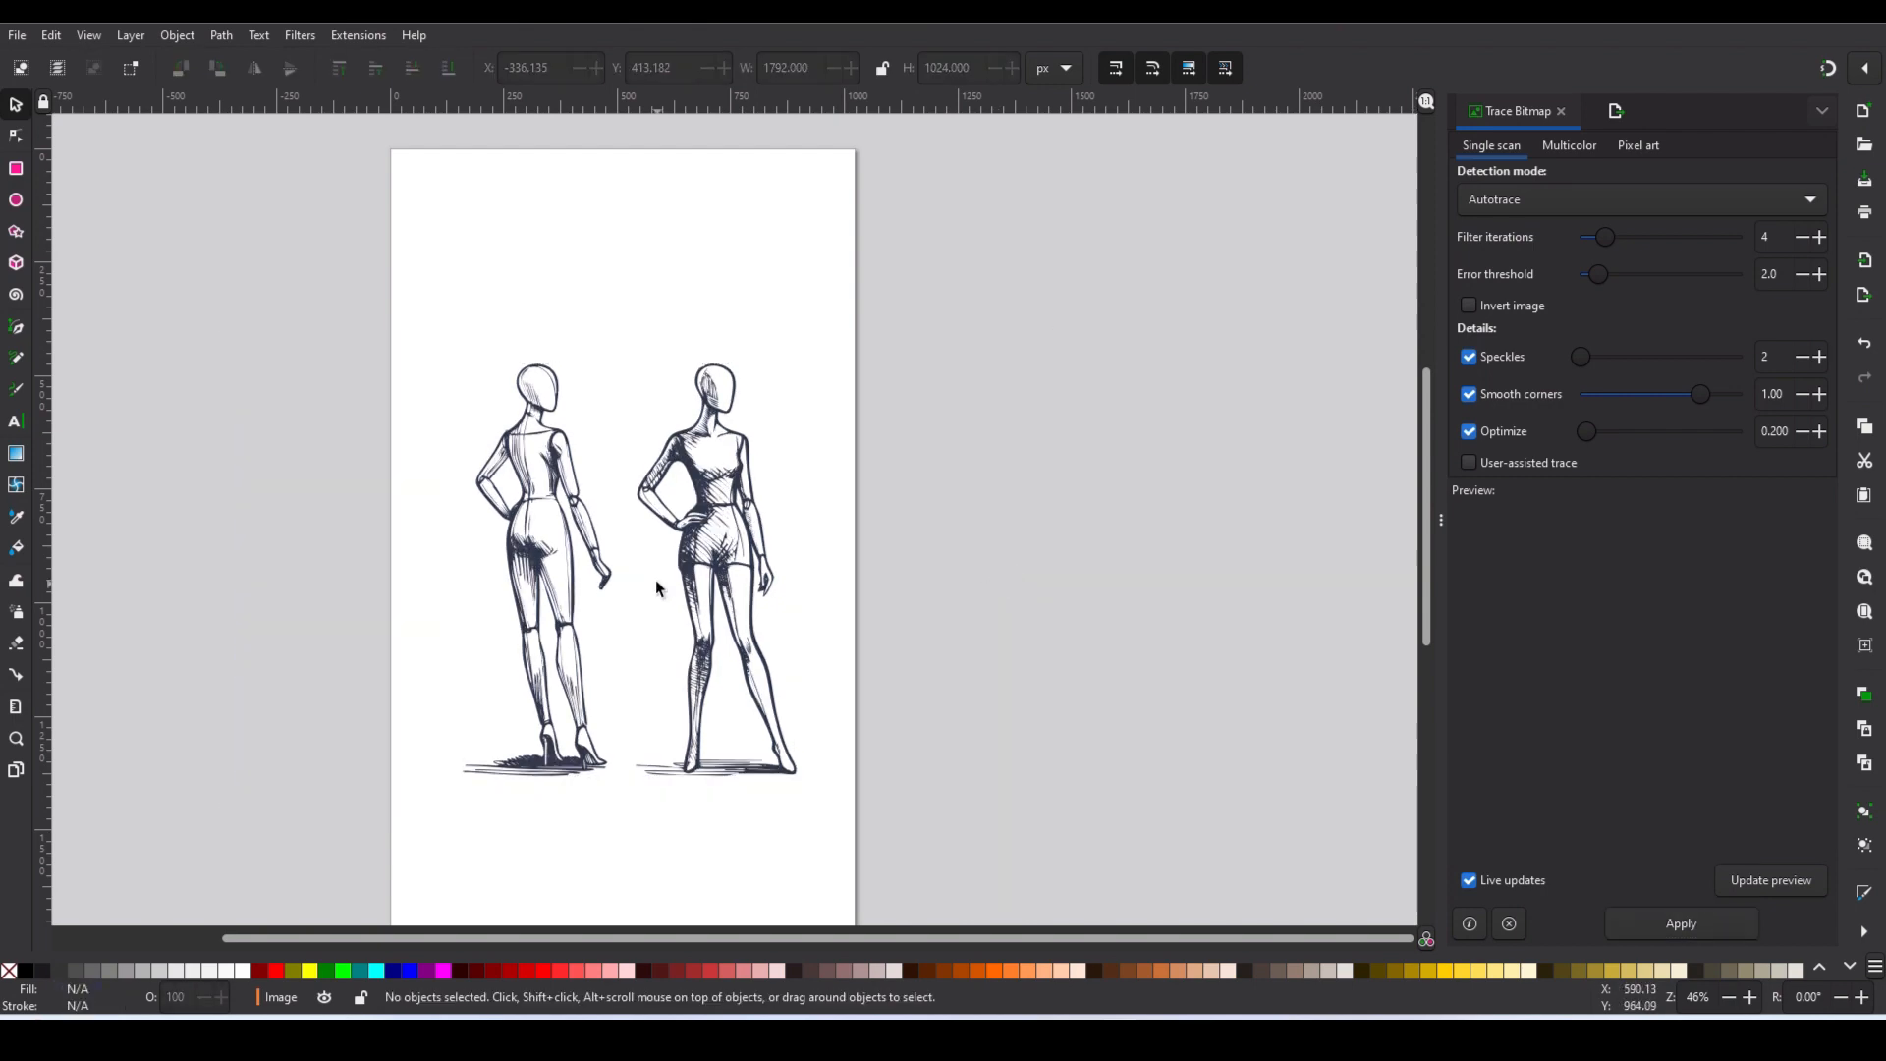
# Enlarge the traced figures to about 936 by 1155 px so they nearly fill the page width.
pyautogui.click(685, 582)
pyautogui.moveTo(459, 359); pyautogui.dragTo(408, 299)
pyautogui.moveTo(804, 780); pyautogui.dragTo(846, 827)
pyautogui.click(1033, 660)
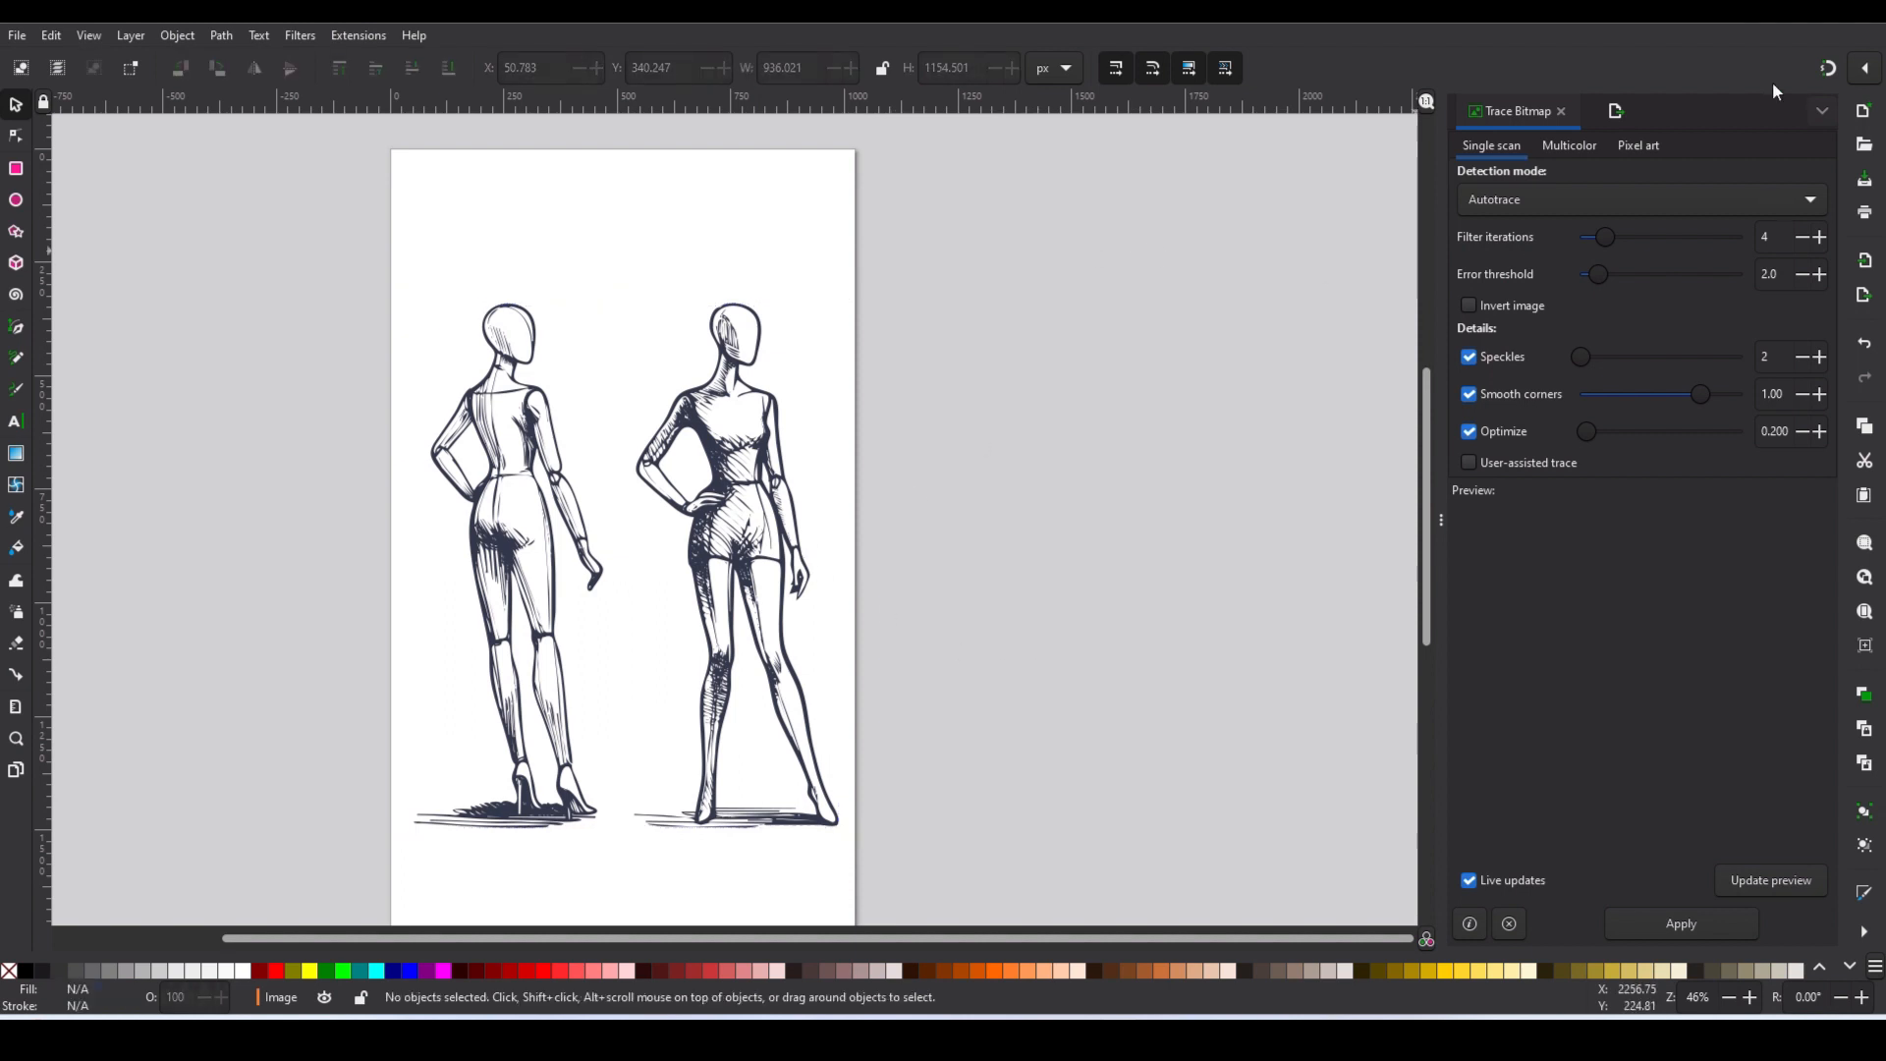
# Export the traced figures as an Inkscape SVG with the file name number changed to 11.
pyautogui.click(1615, 110)
pyautogui.click(1575, 881)
pyautogui.press('BackSpace')
pyautogui.write('11.sv')
pyautogui.press('Return')
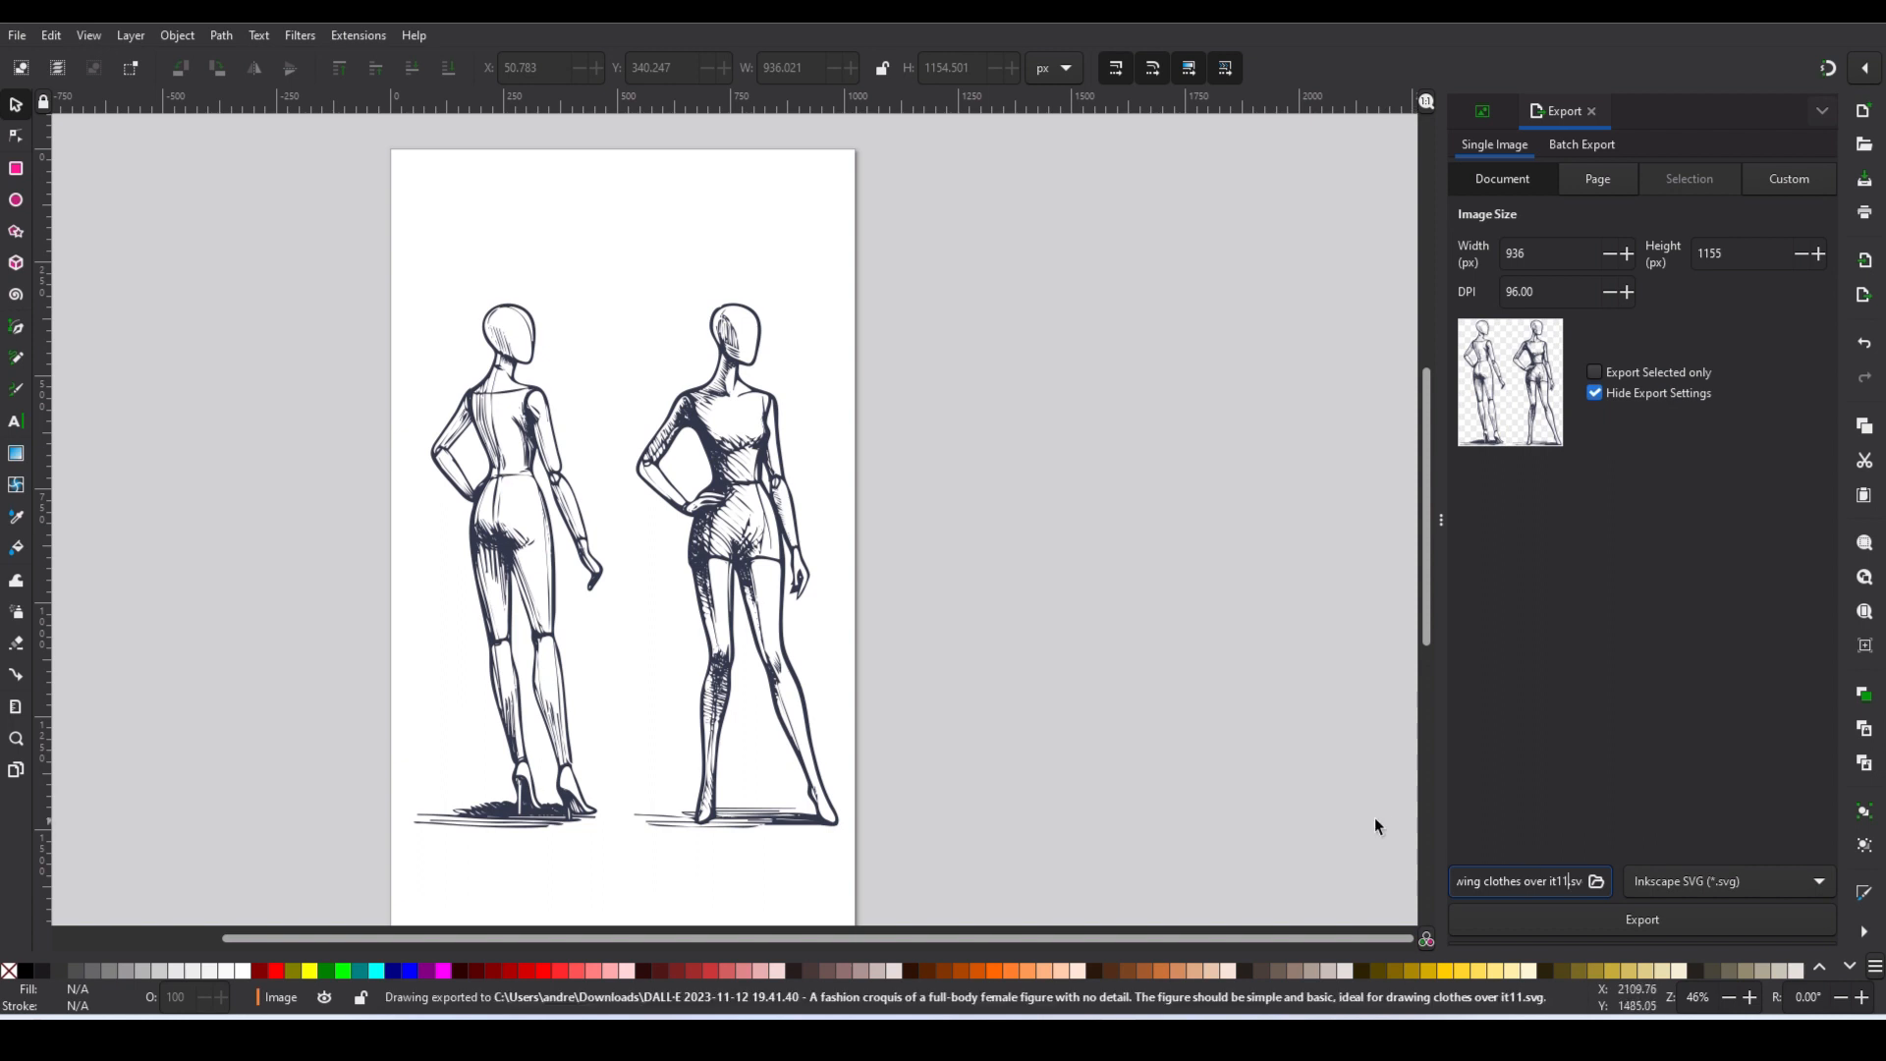
# Switch to Affinity Publisher and add a blank two-page spread after pages 20 and 21.
pyautogui.moveTo(1162, 1041)
pyautogui.click(1161, 938)
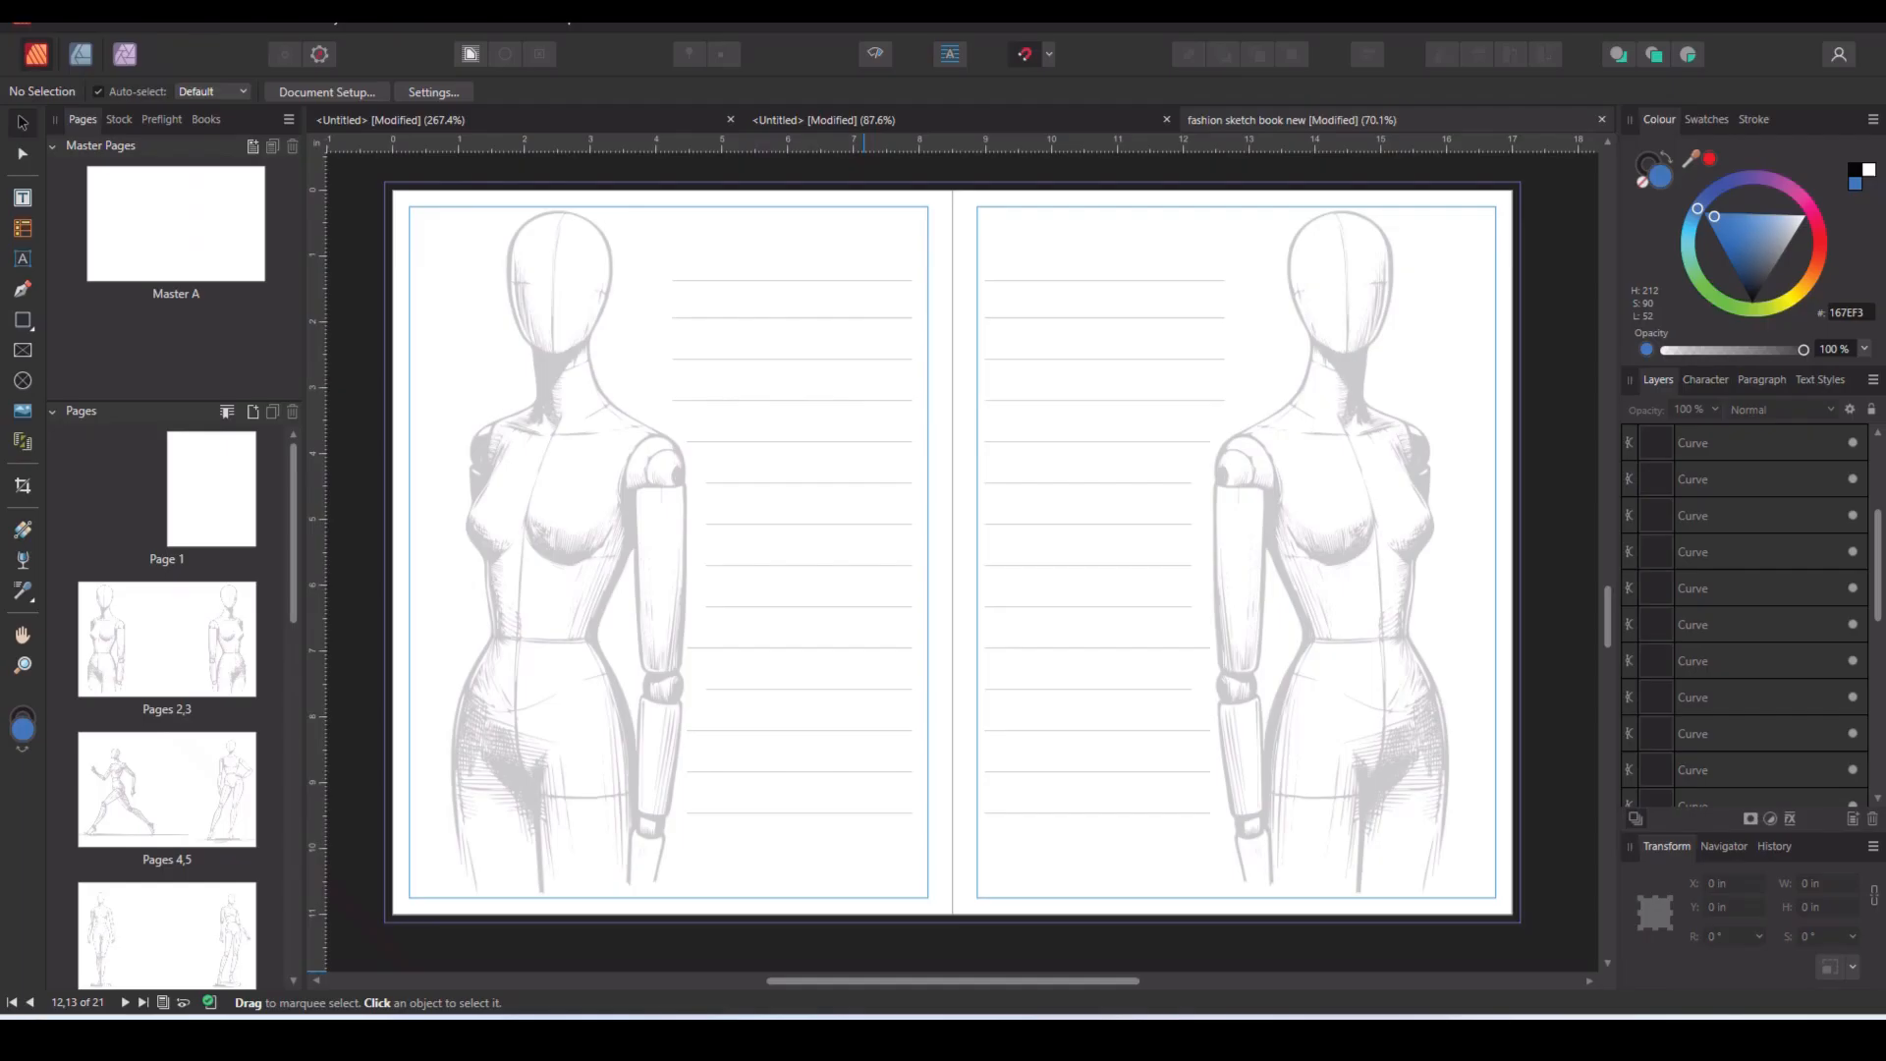
pyautogui.moveTo(293, 602); pyautogui.dragTo(295, 884)
pyautogui.rightClick(216, 912)
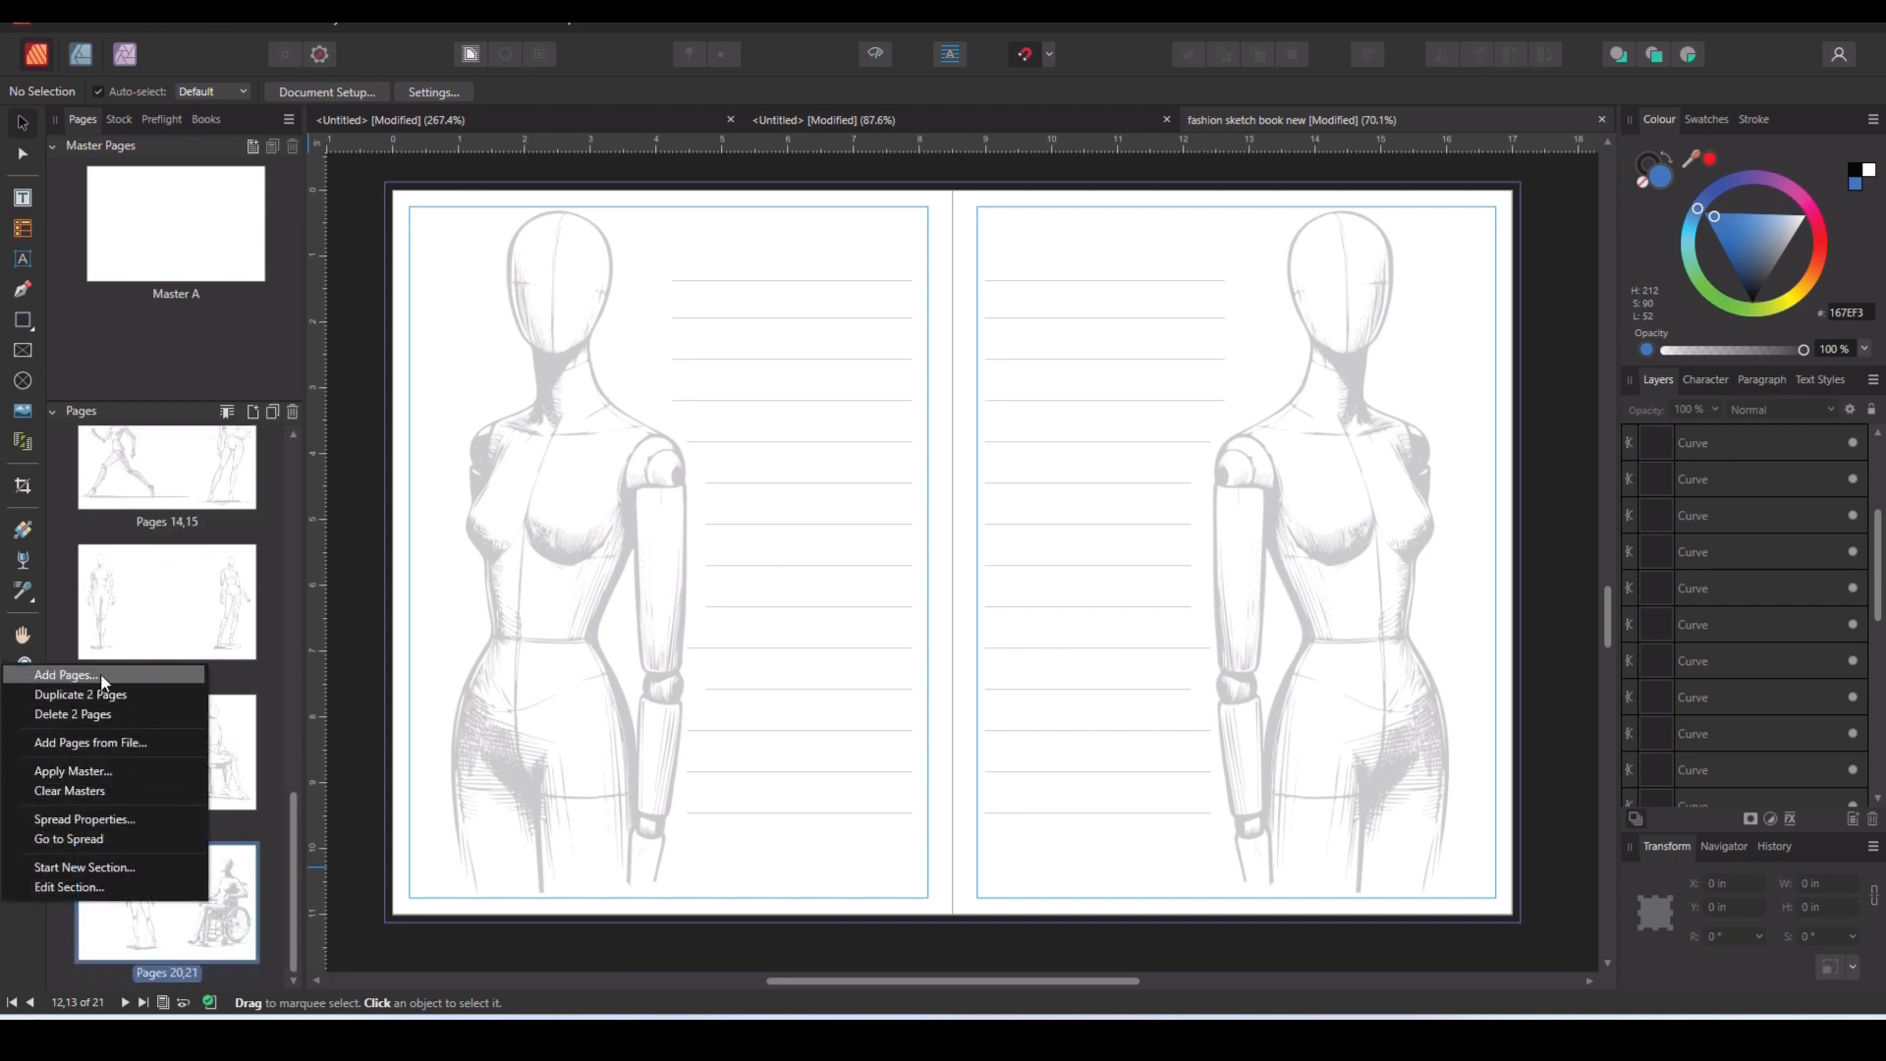
pyautogui.click(63, 675)
pyautogui.click(1008, 570)
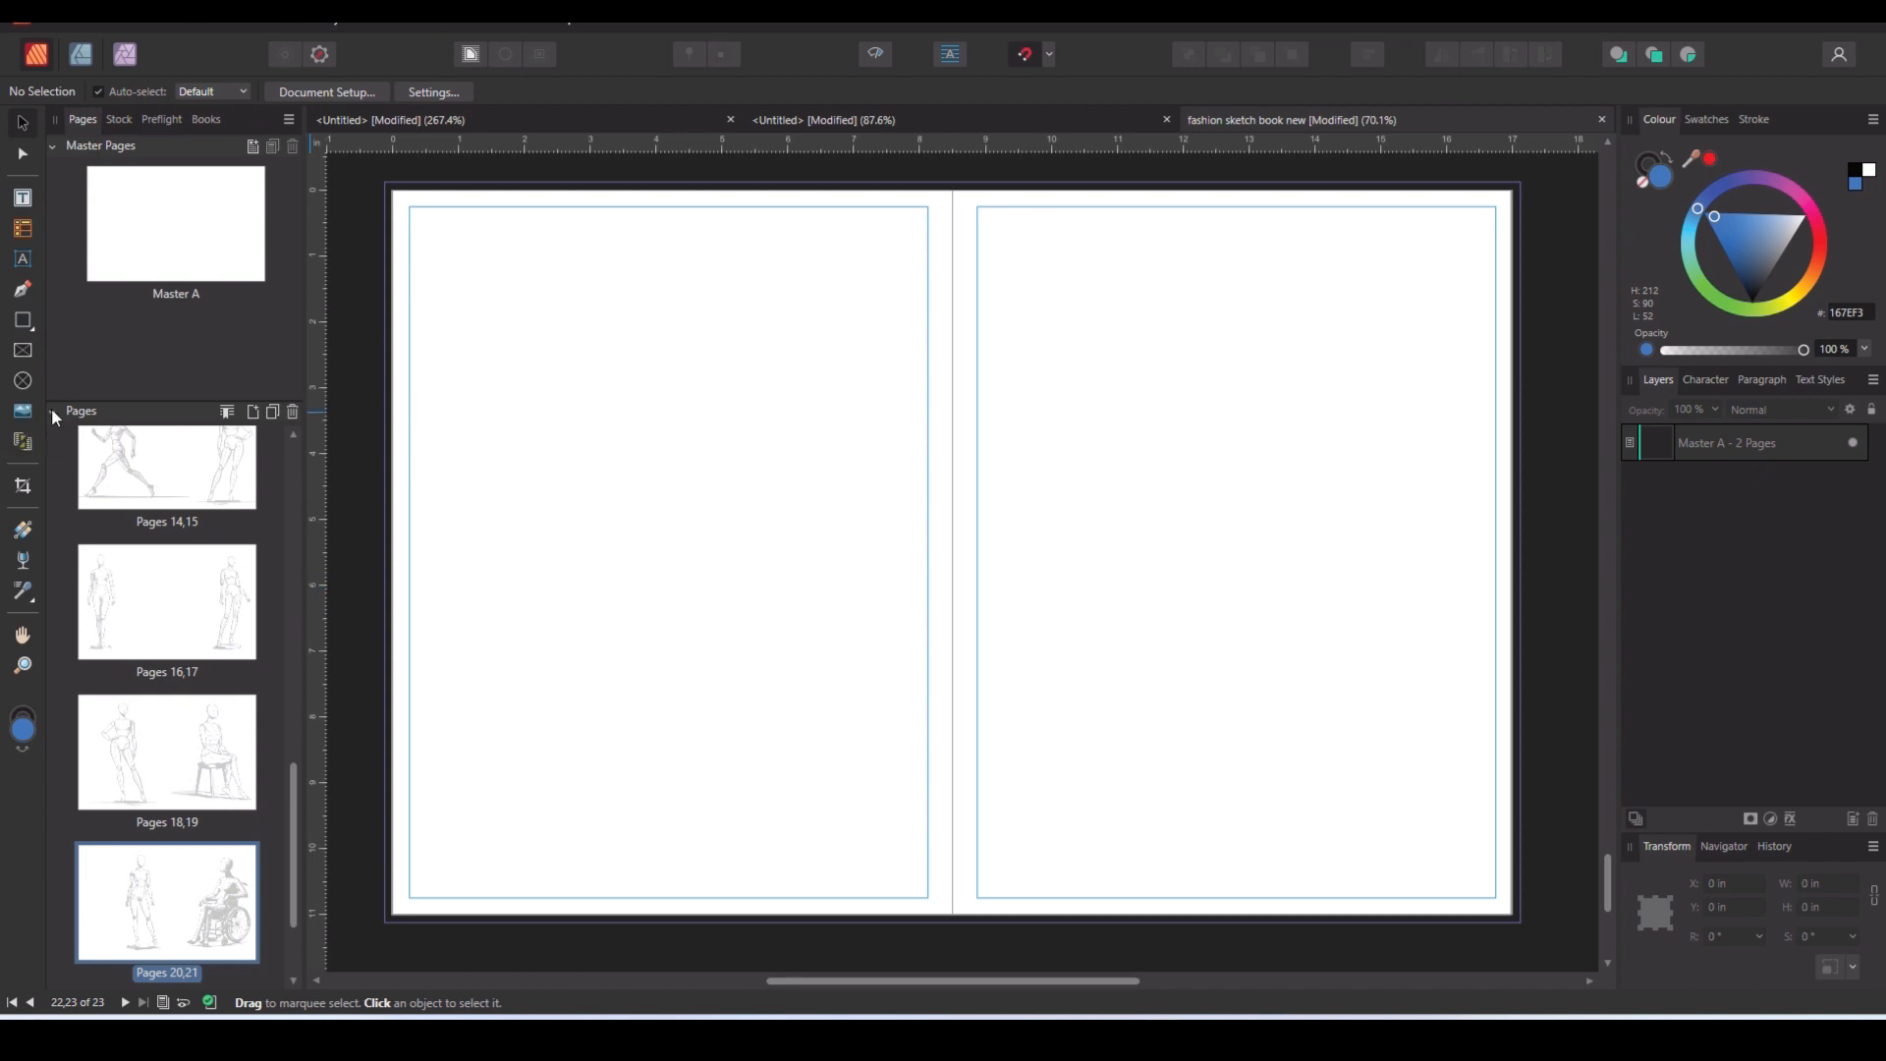
# Place the exported SVG ending in it11 on page 22 at about 7.3 by 9 in, centred vertically on the page.
pyautogui.click(23, 412)
pyautogui.doubleClick(786, 595)
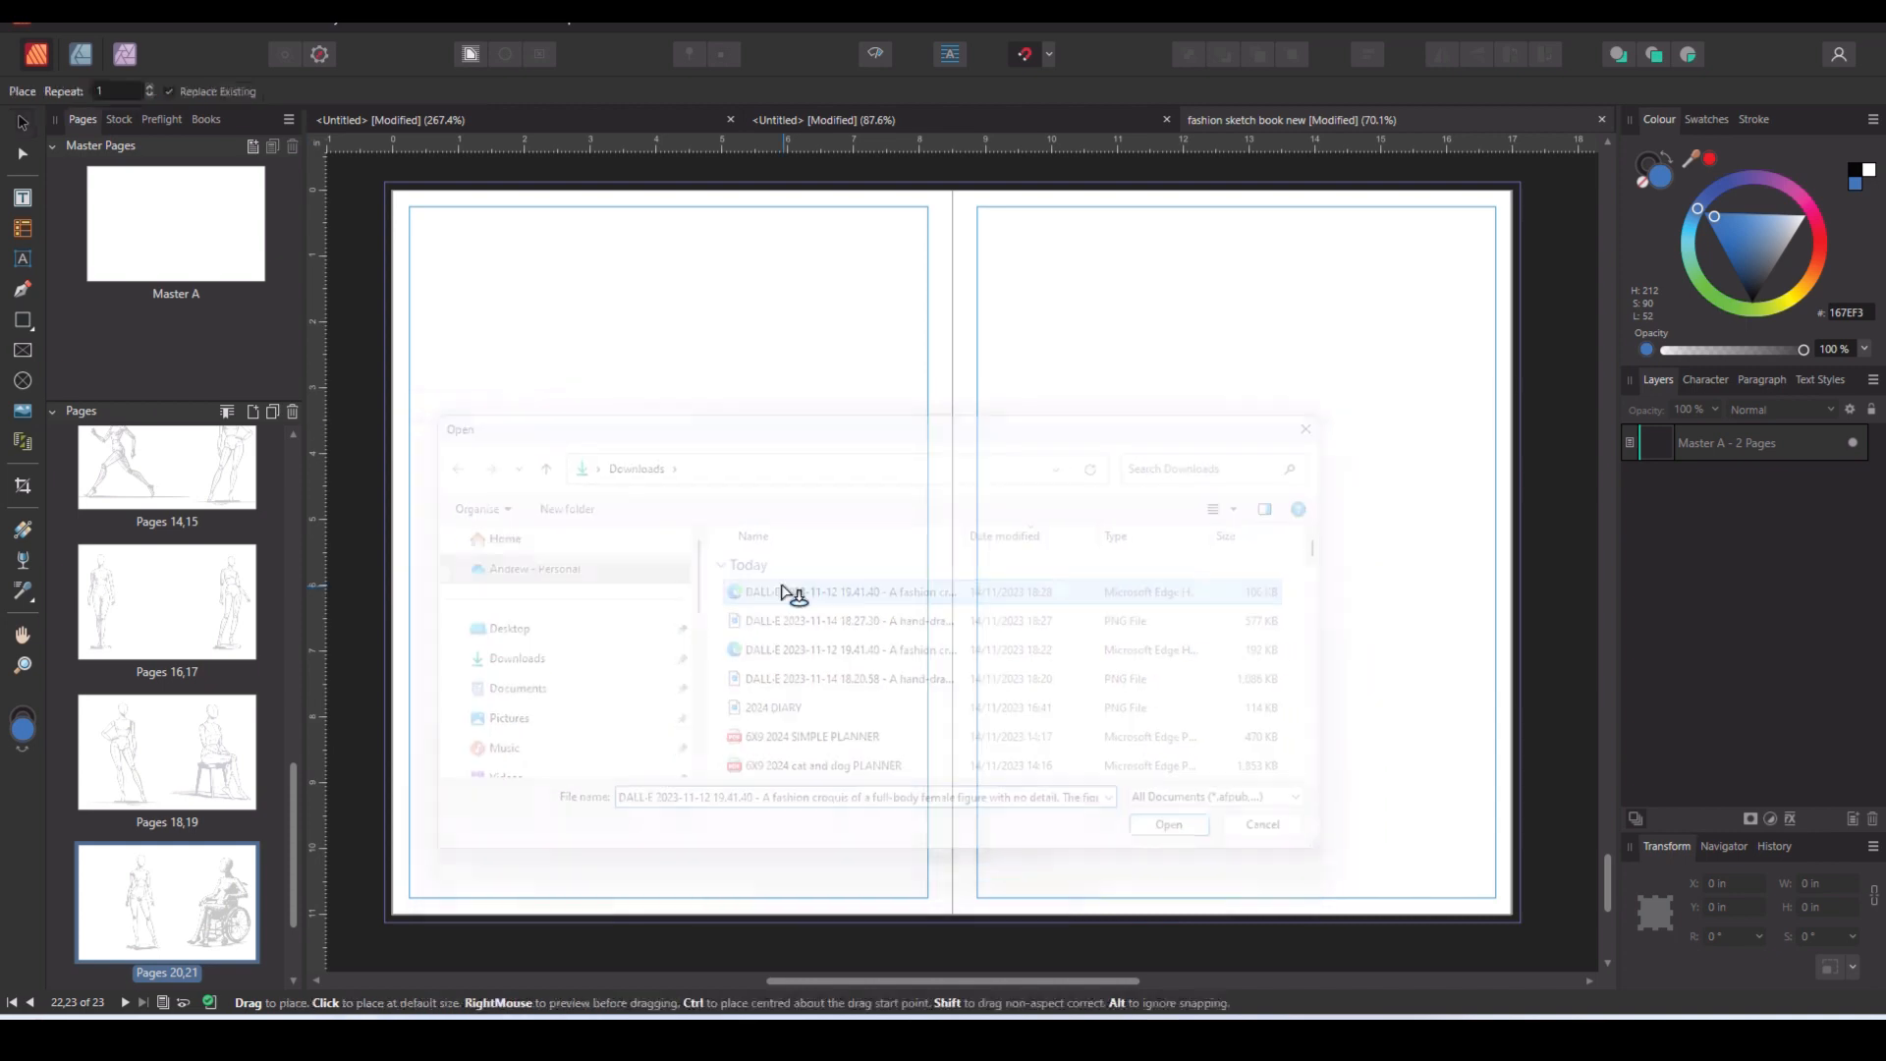
pyautogui.moveTo(433, 238); pyautogui.dragTo(959, 802)
pyautogui.moveTo(698, 623); pyautogui.dragTo(698, 639)
pyautogui.click(1225, 455)
pyautogui.click(747, 458)
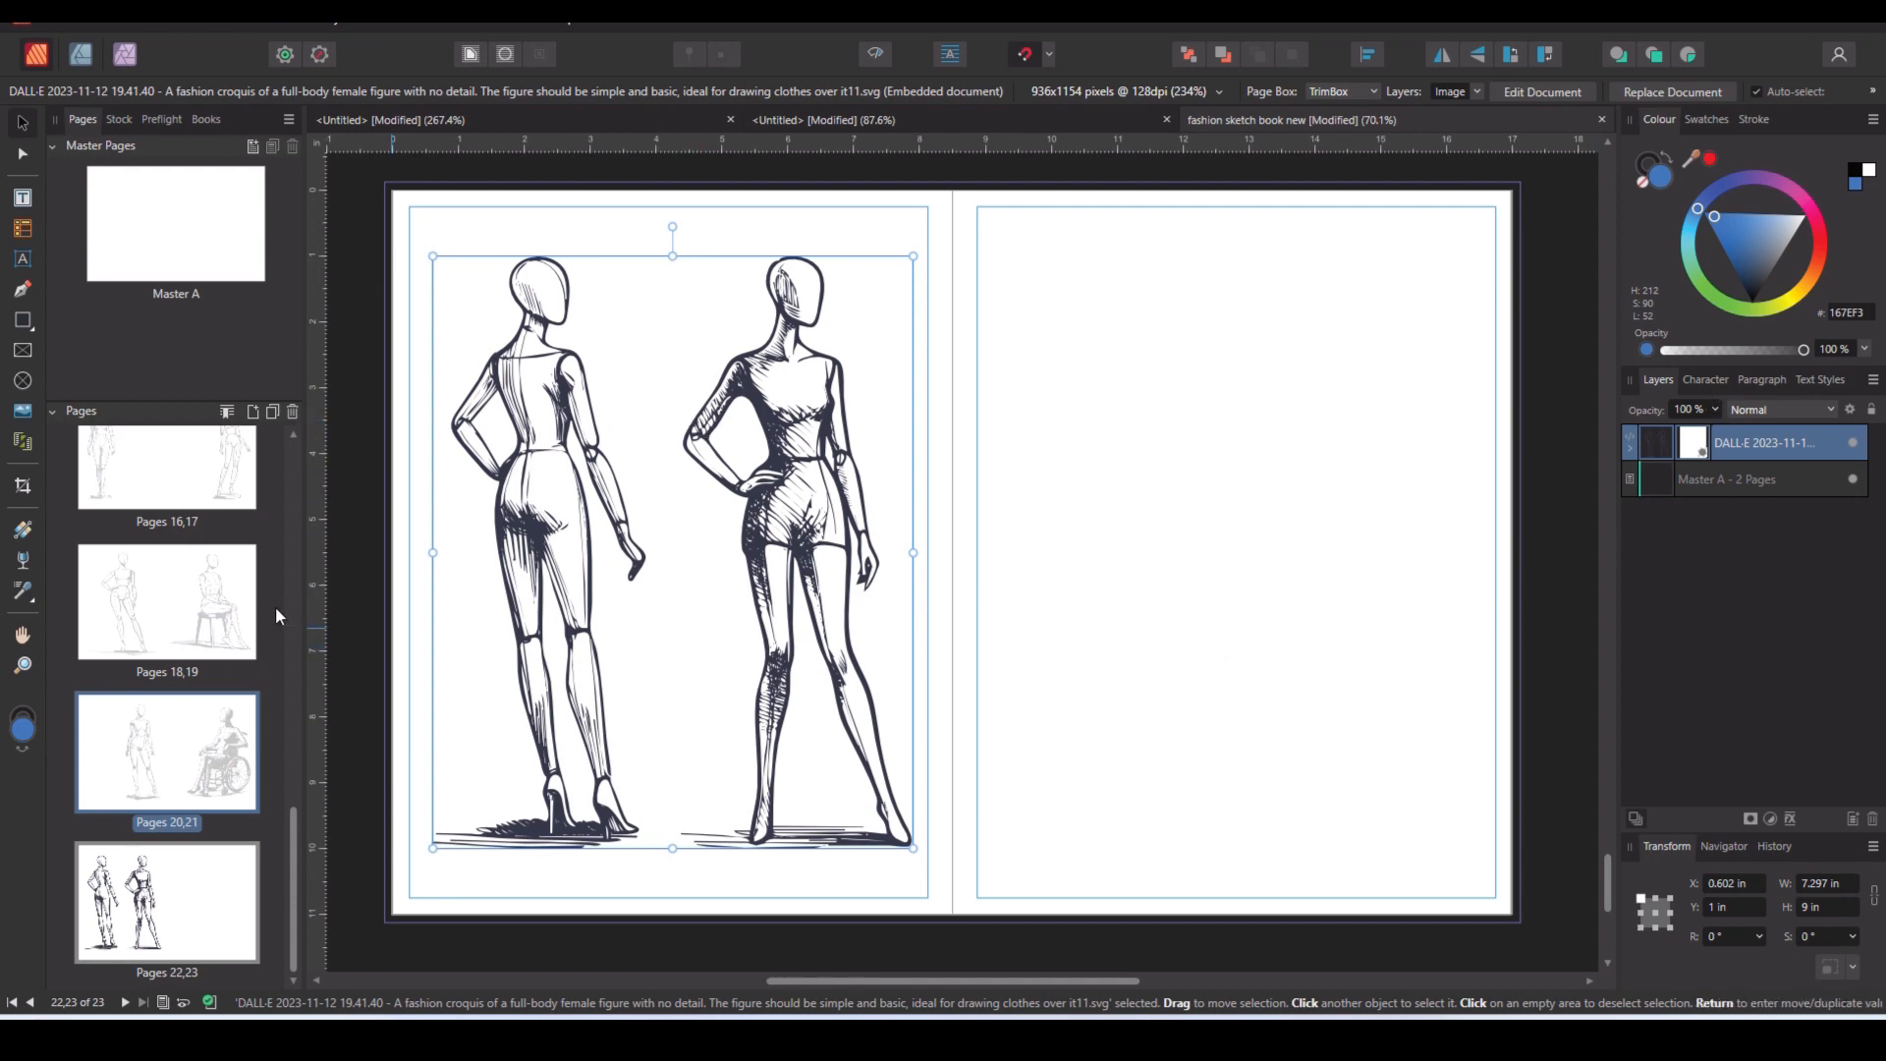
# Crop the placed image to the back-view mannequin only and set its opacity to 42%.
pyautogui.click(24, 487)
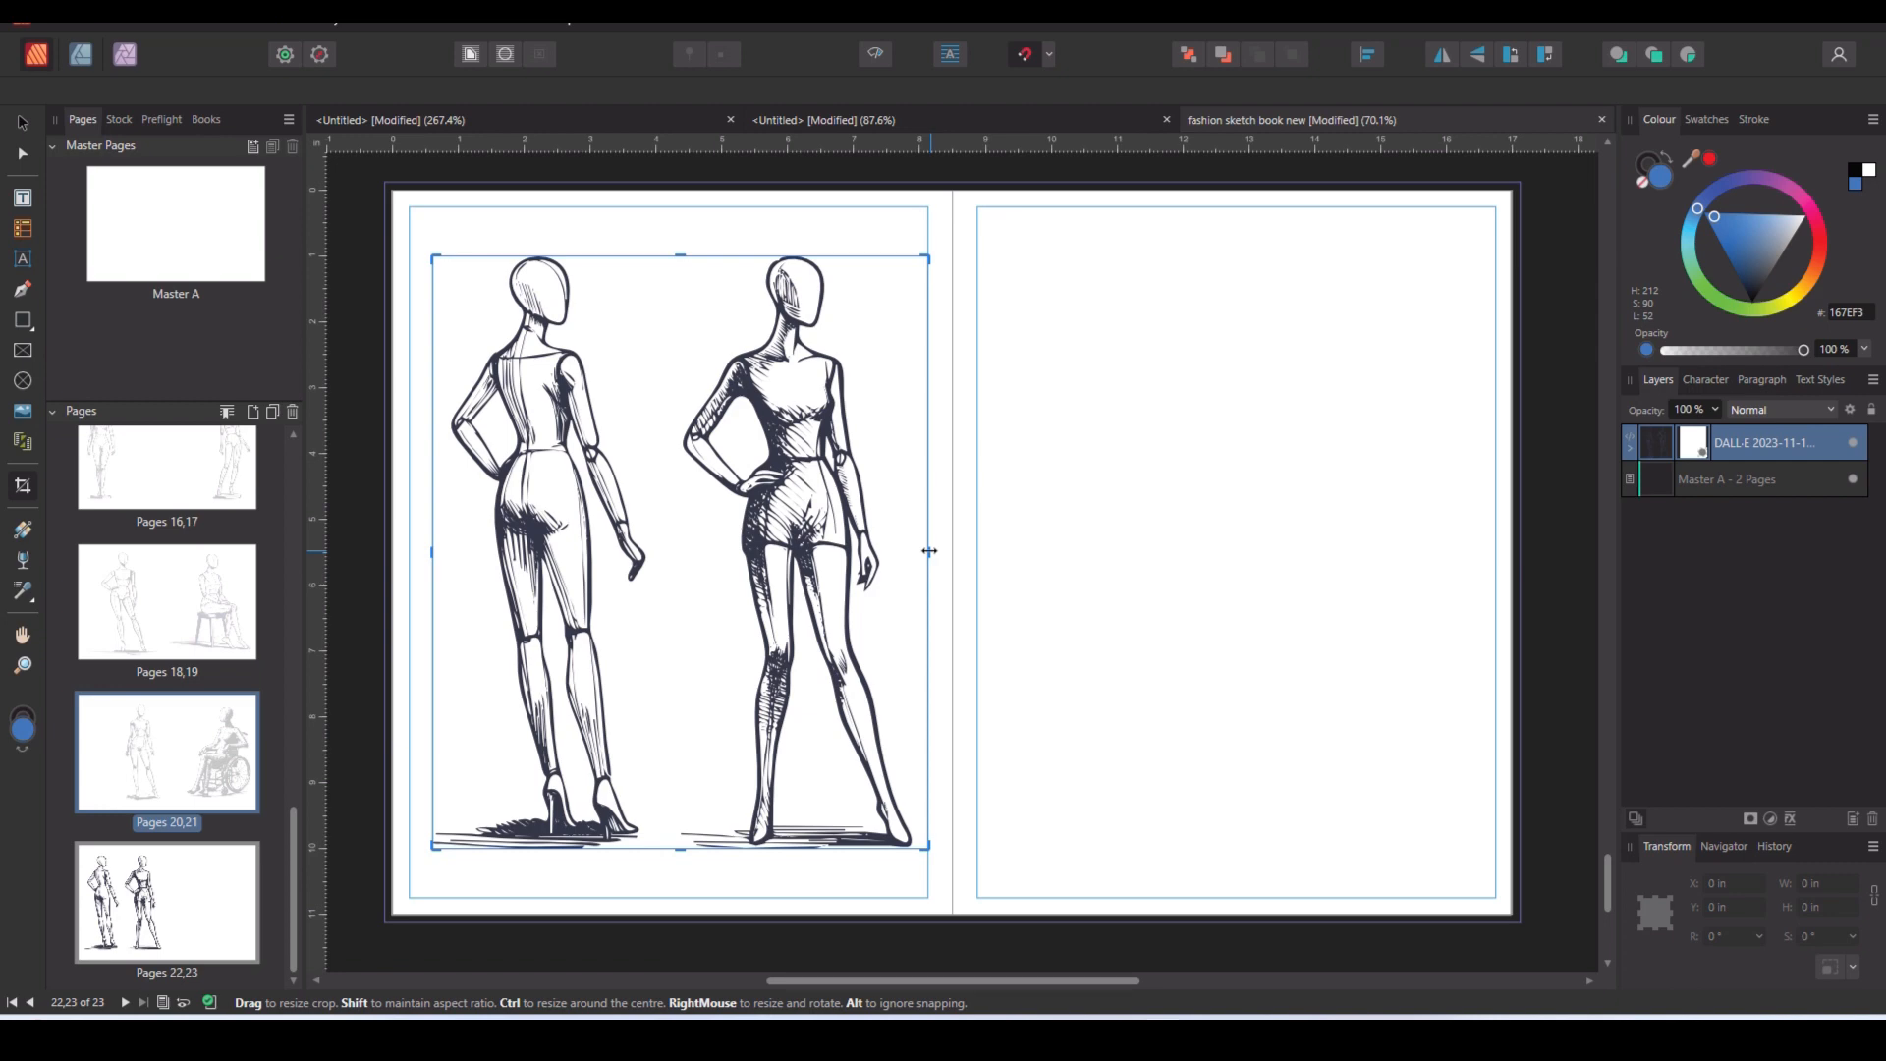
pyautogui.moveTo(929, 551); pyautogui.dragTo(674, 555)
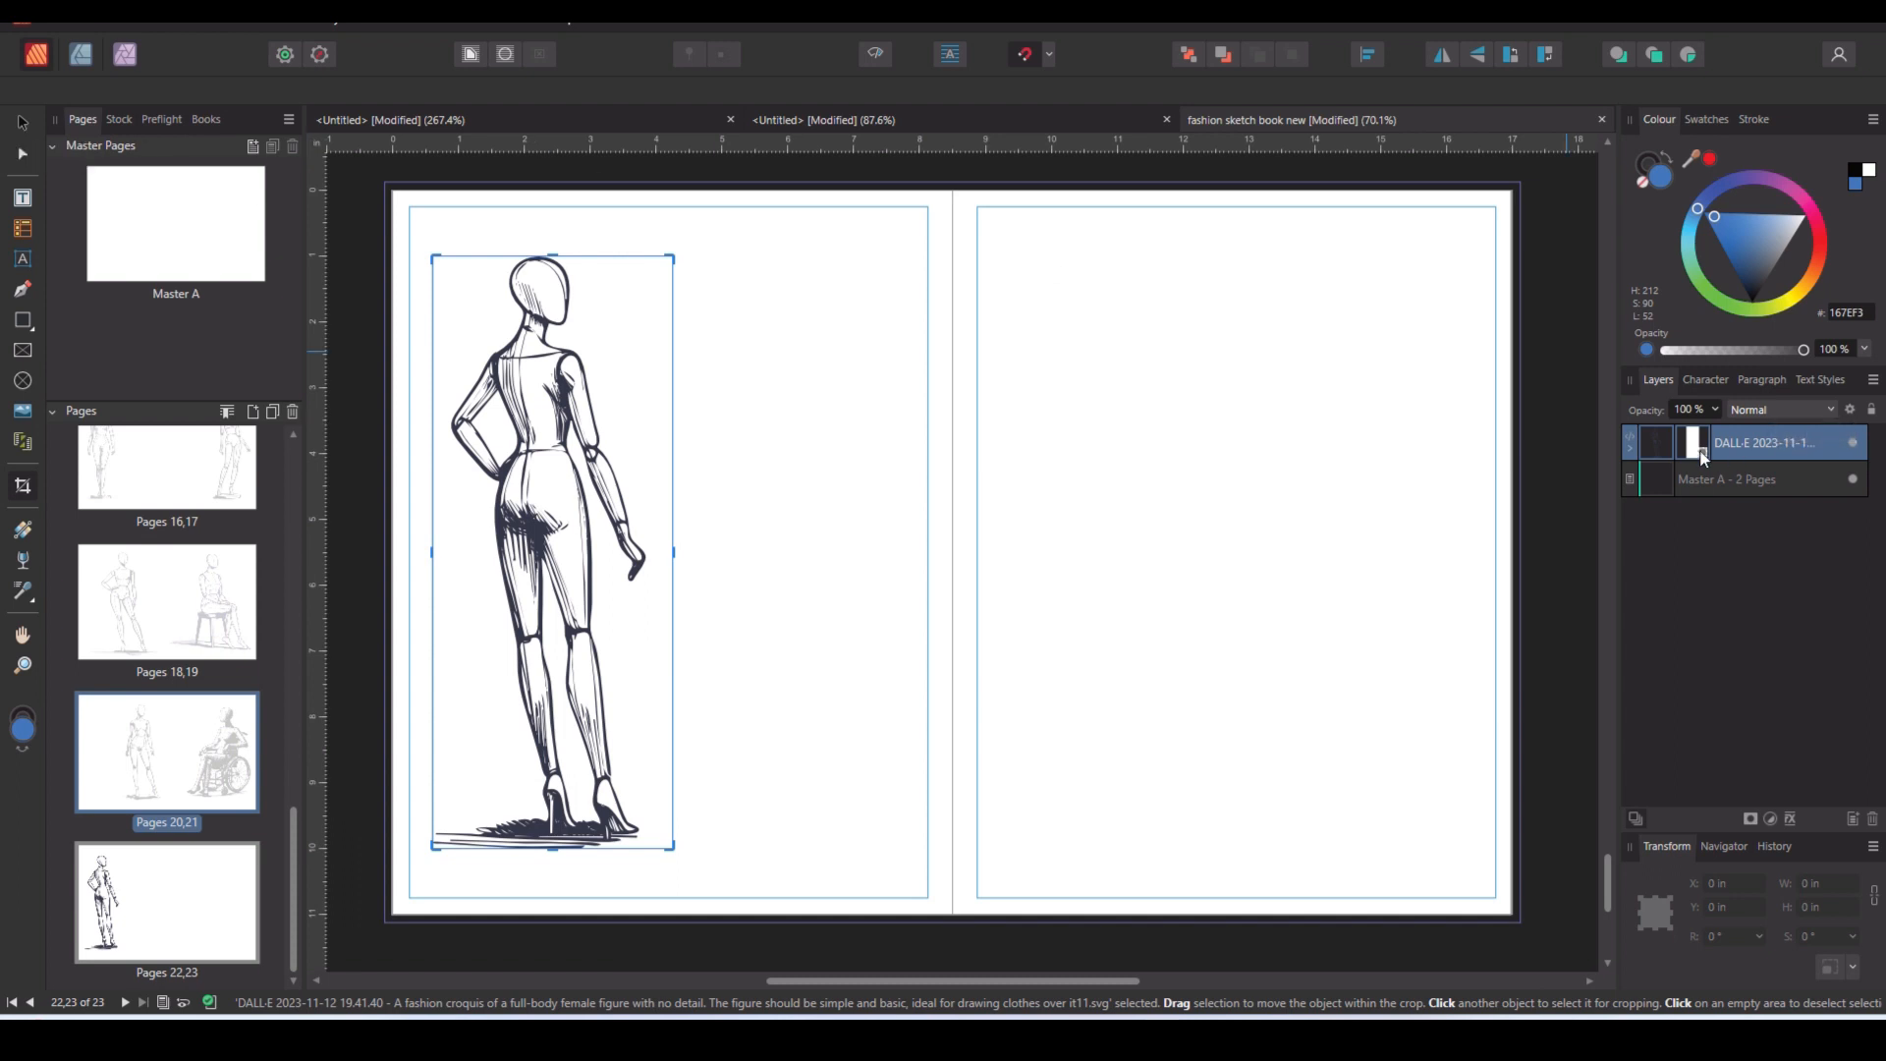
pyautogui.click(1714, 408)
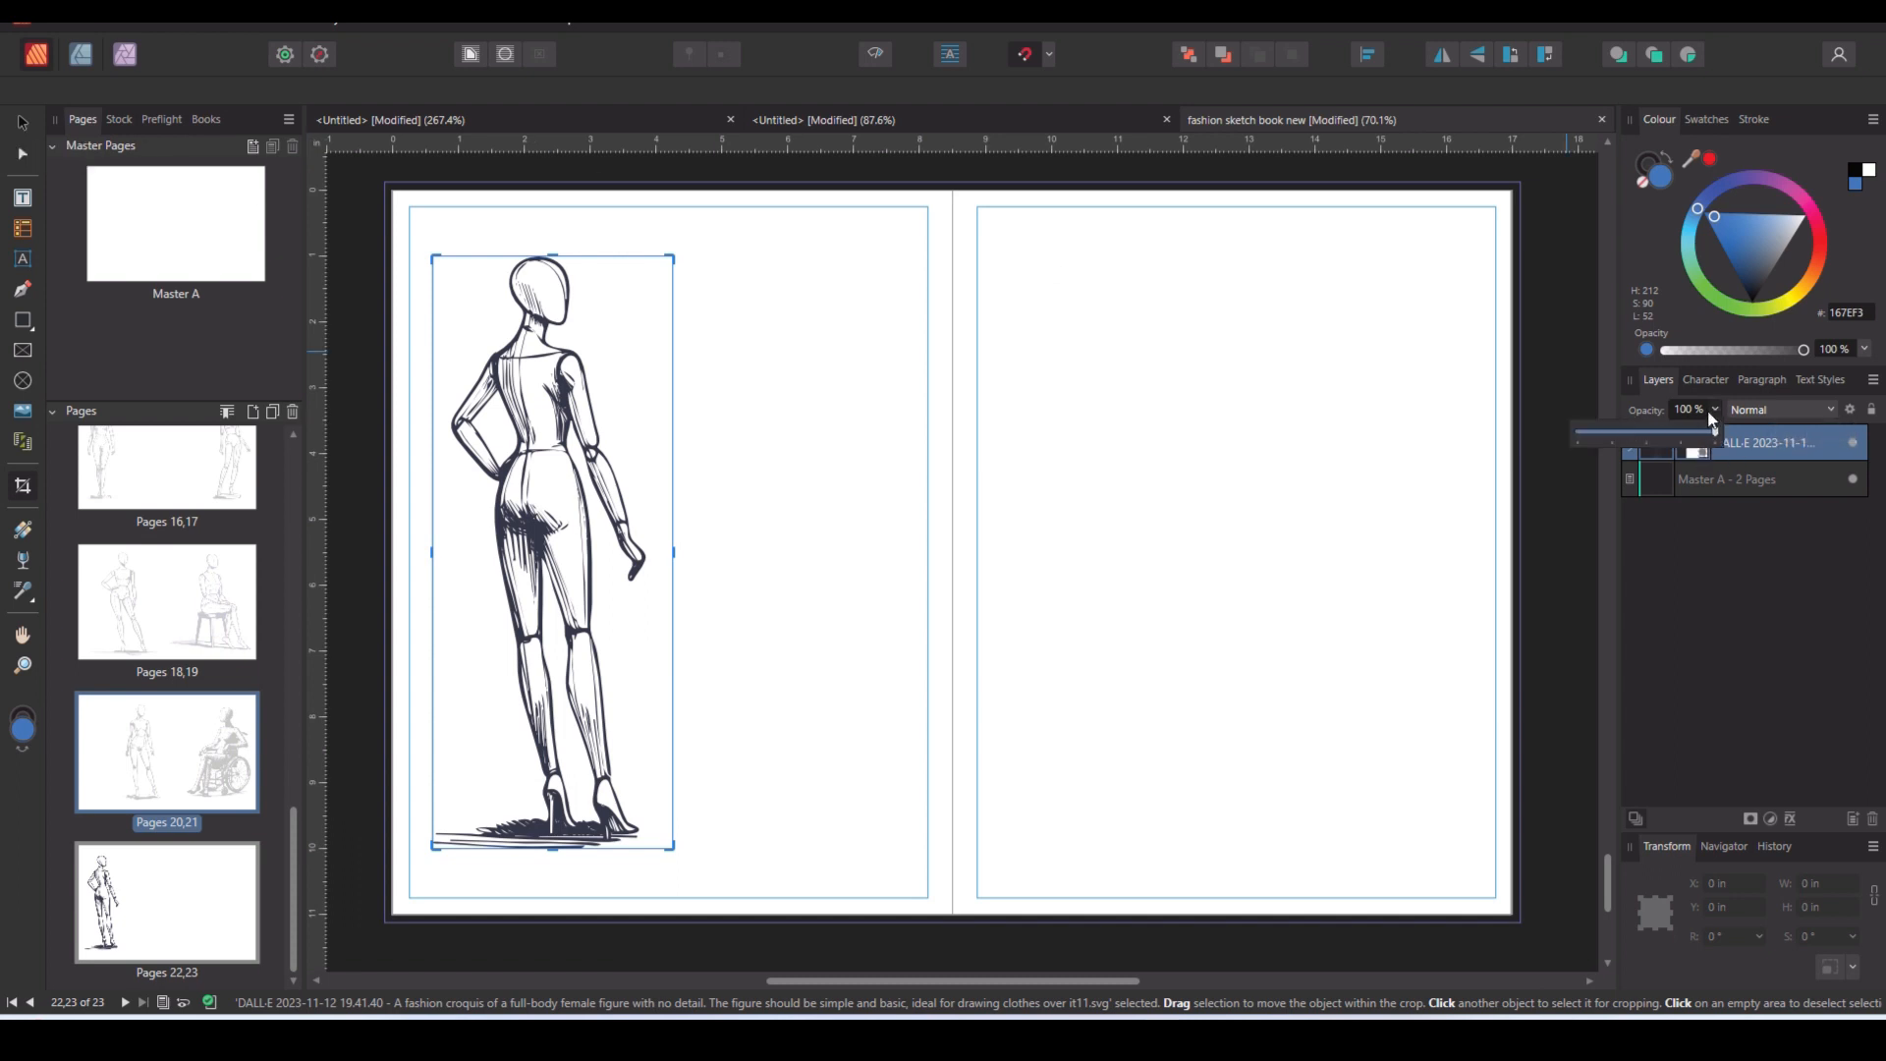
pyautogui.click(1613, 432)
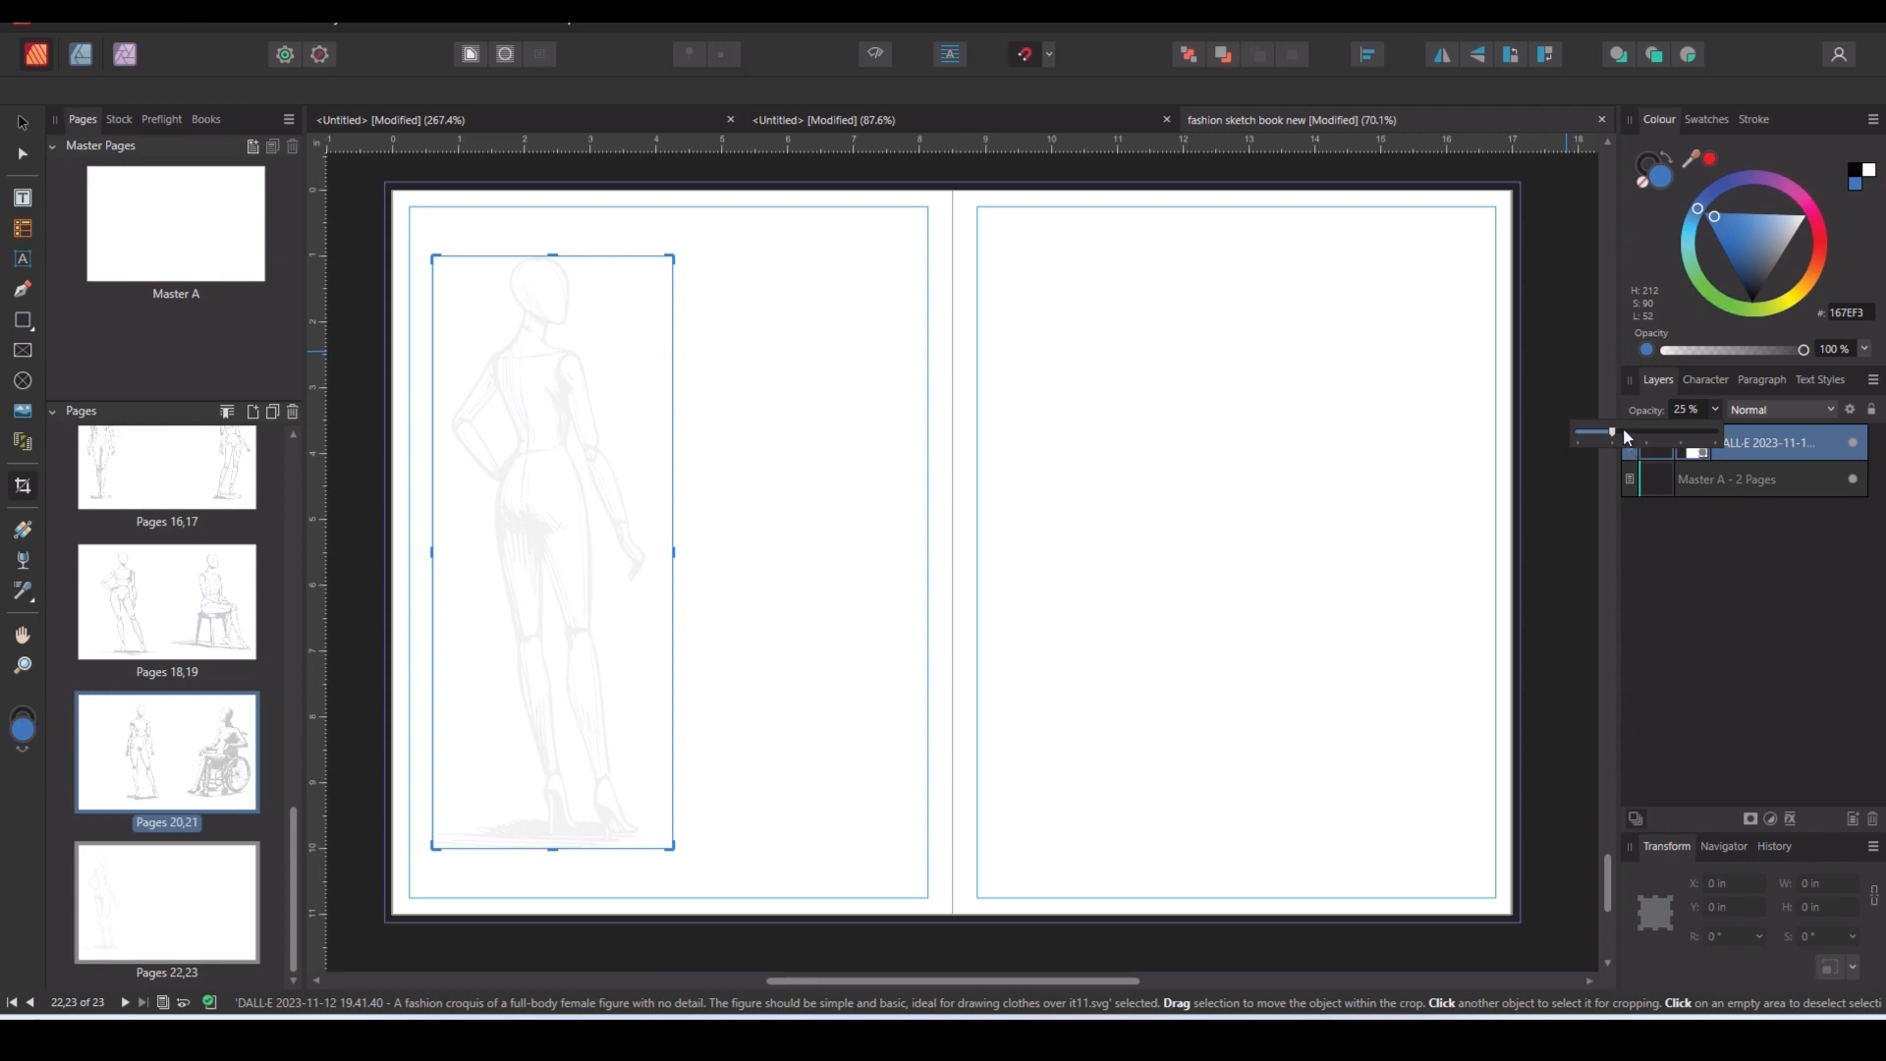
pyautogui.click(1625, 432)
pyautogui.moveTo(1625, 434); pyautogui.dragTo(1636, 433)
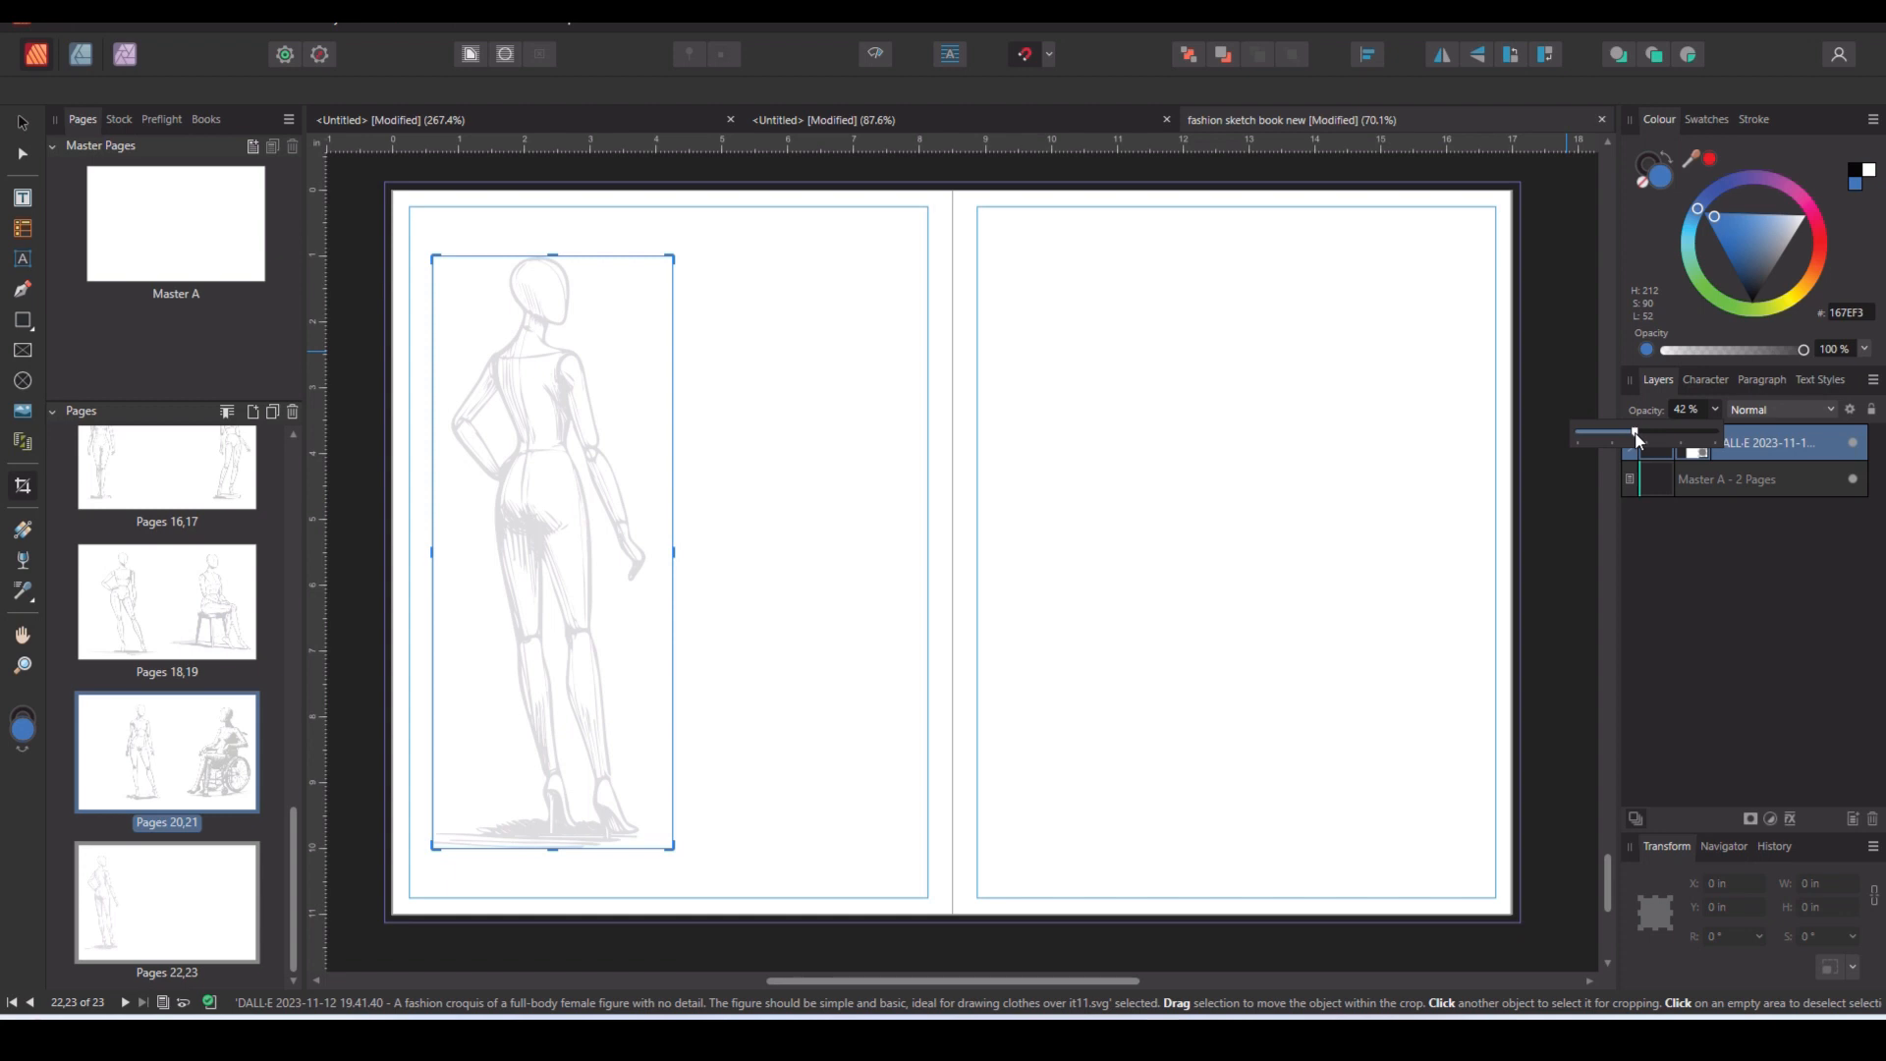
pyautogui.click(1010, 579)
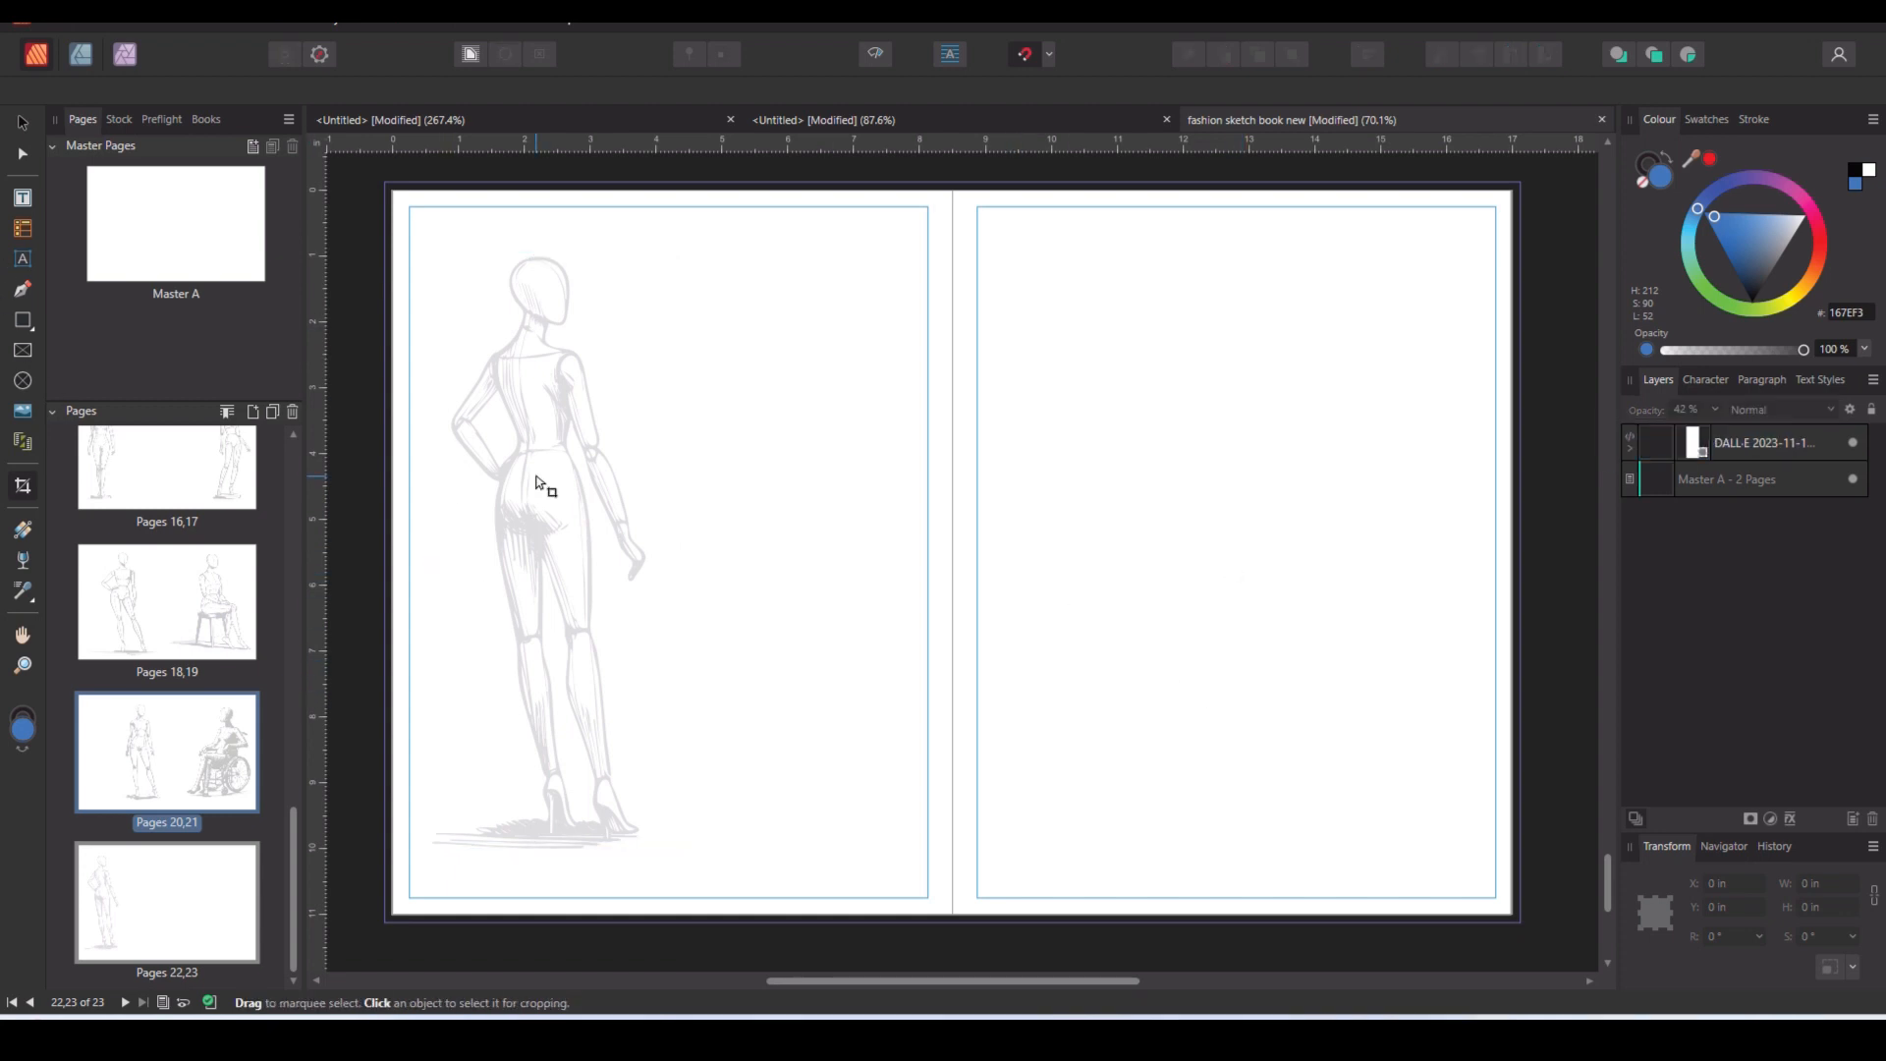
# Duplicate the cropped mannequin and move the copy to page 23 at about X 12.35 in, Y 1 in.
pyautogui.press('v')
pyautogui.click(531, 489)
pyautogui.hotkey('ctrl', 'j')
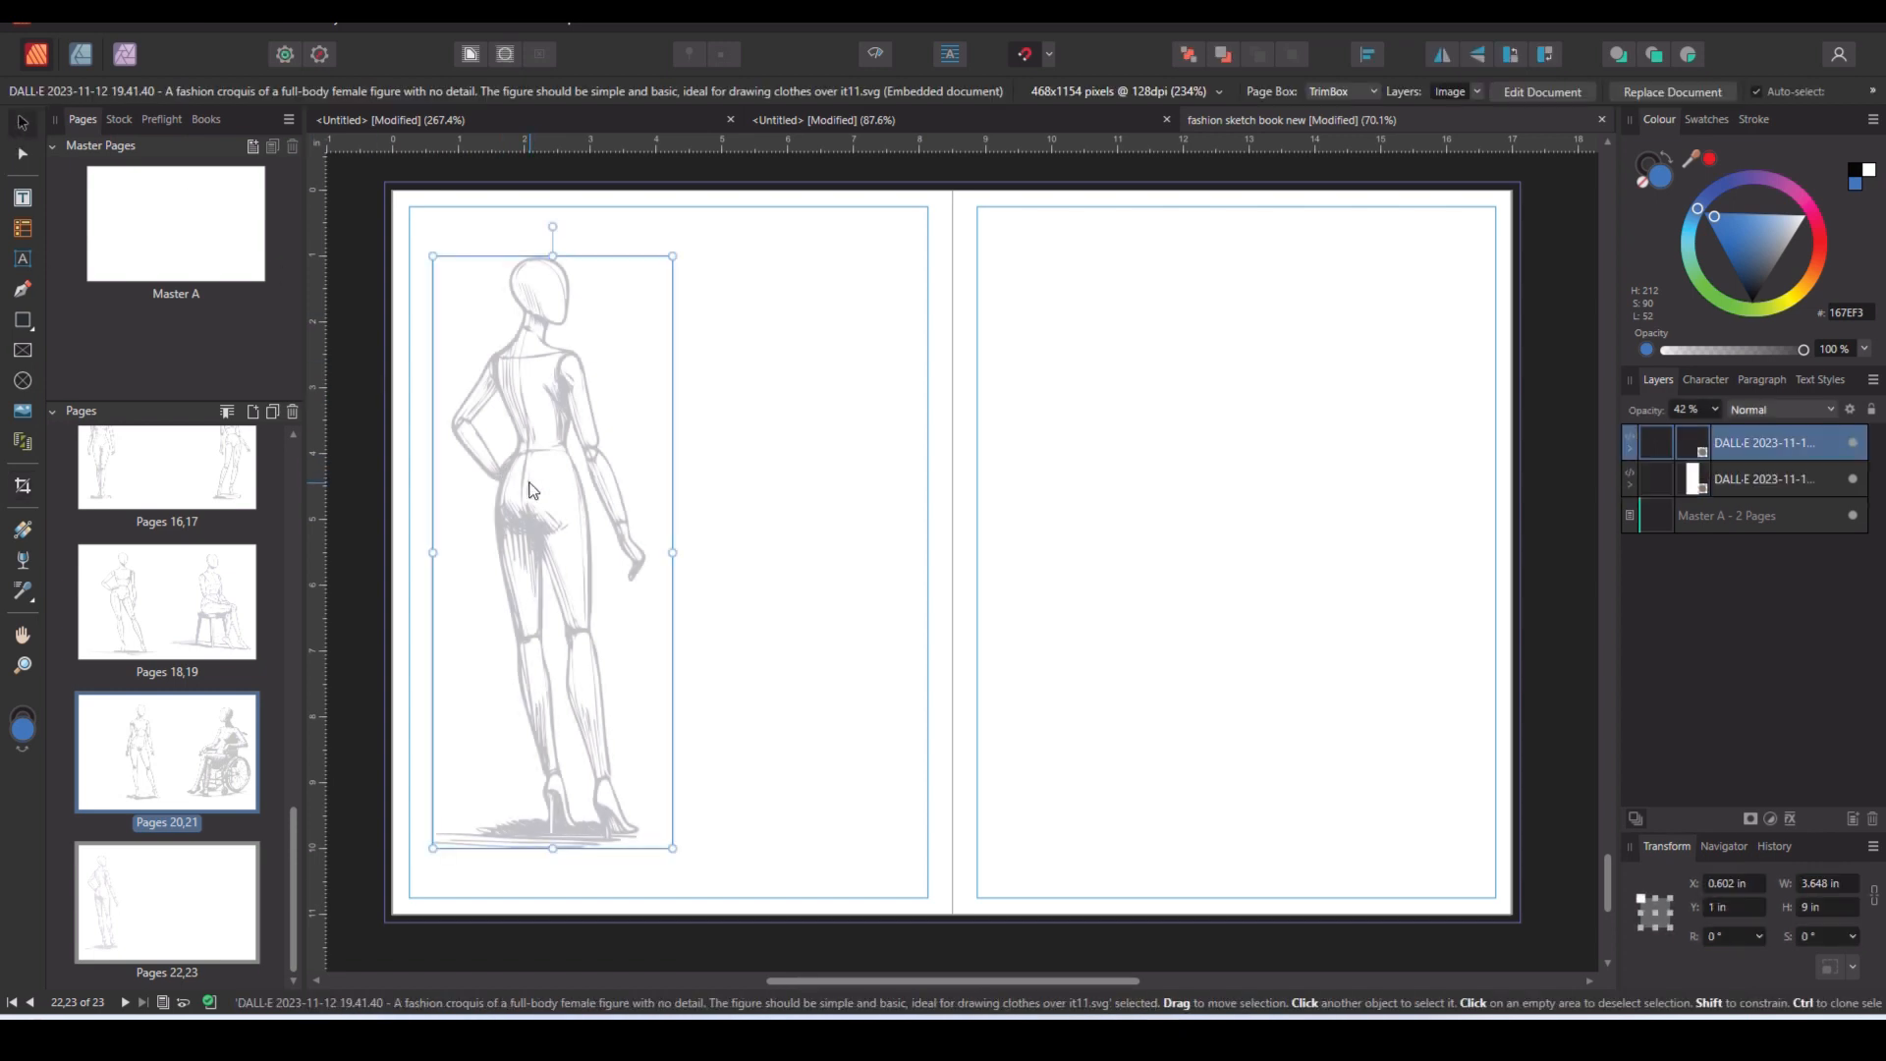
pyautogui.moveTo(532, 489); pyautogui.dragTo(1307, 496)
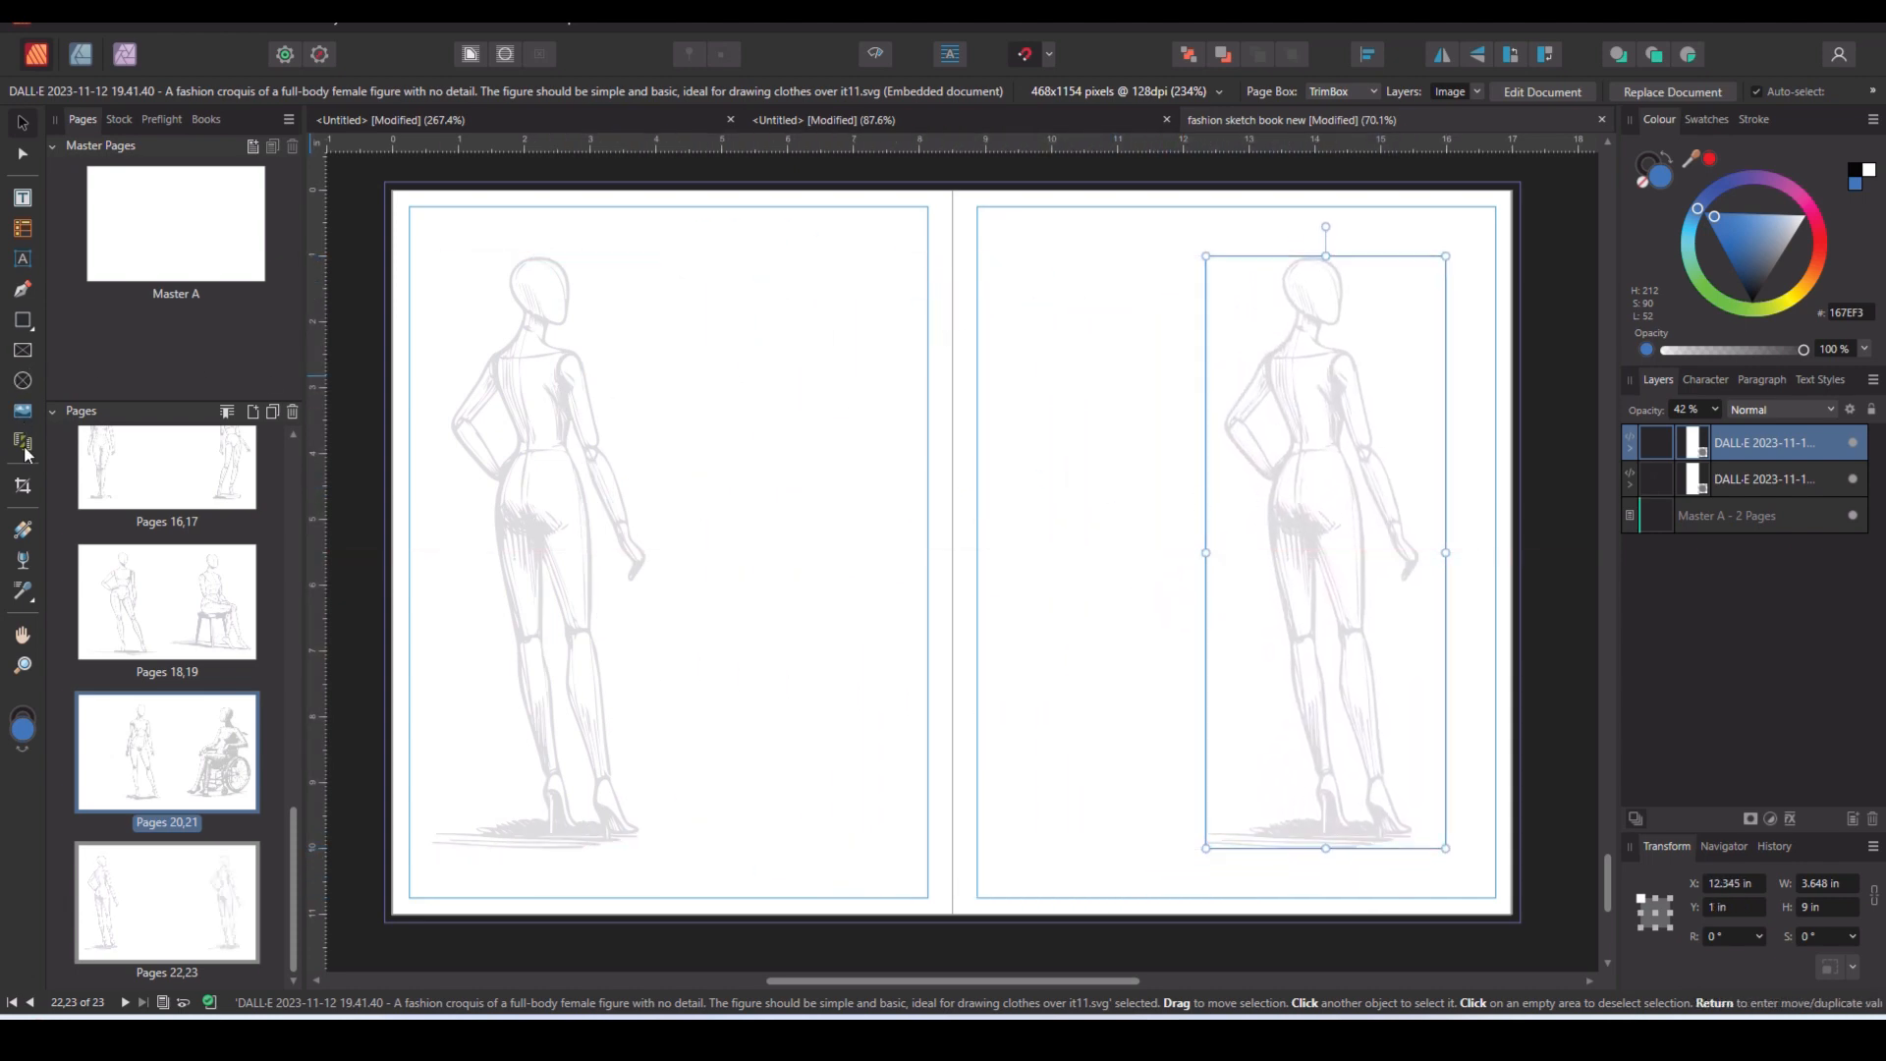
# Shift the image inside the copy's crop to show the front-view mannequin, and widen the crop around the whole figure.
pyautogui.click(23, 485)
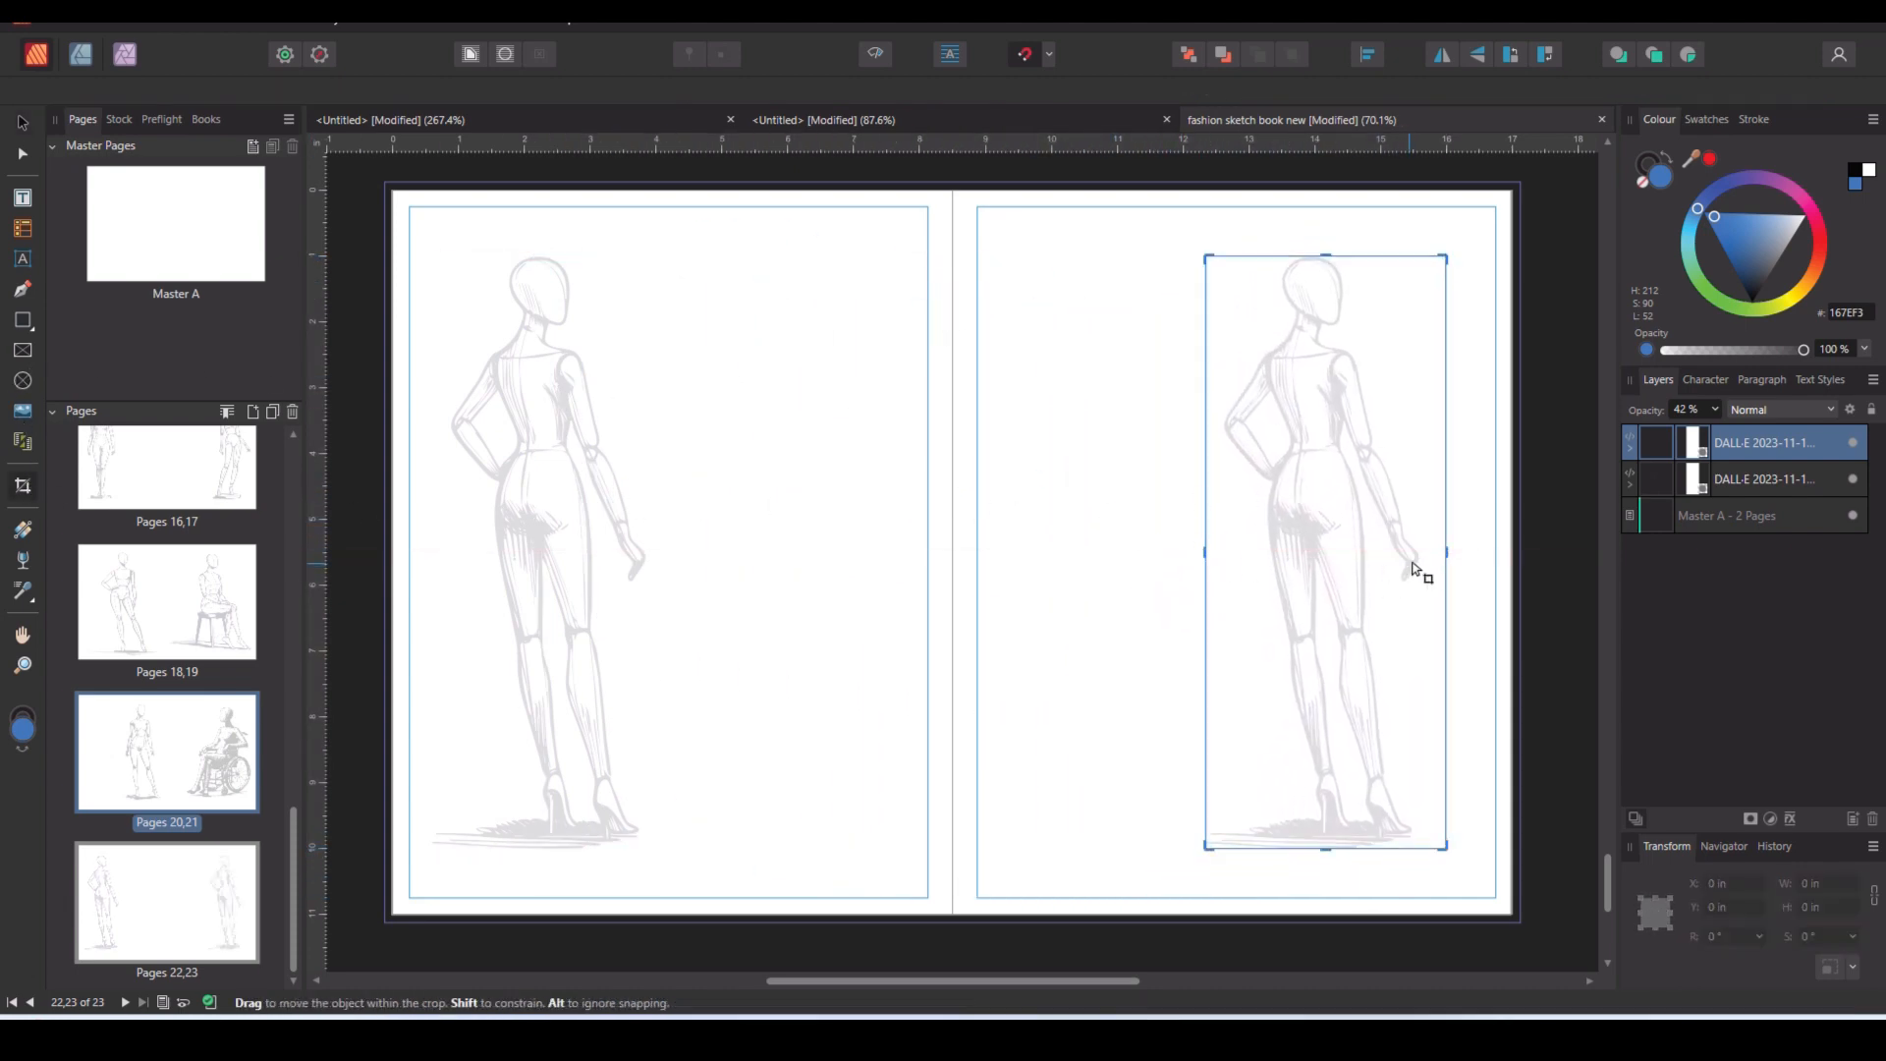
pyautogui.moveTo(1359, 547); pyautogui.dragTo(1093, 557)
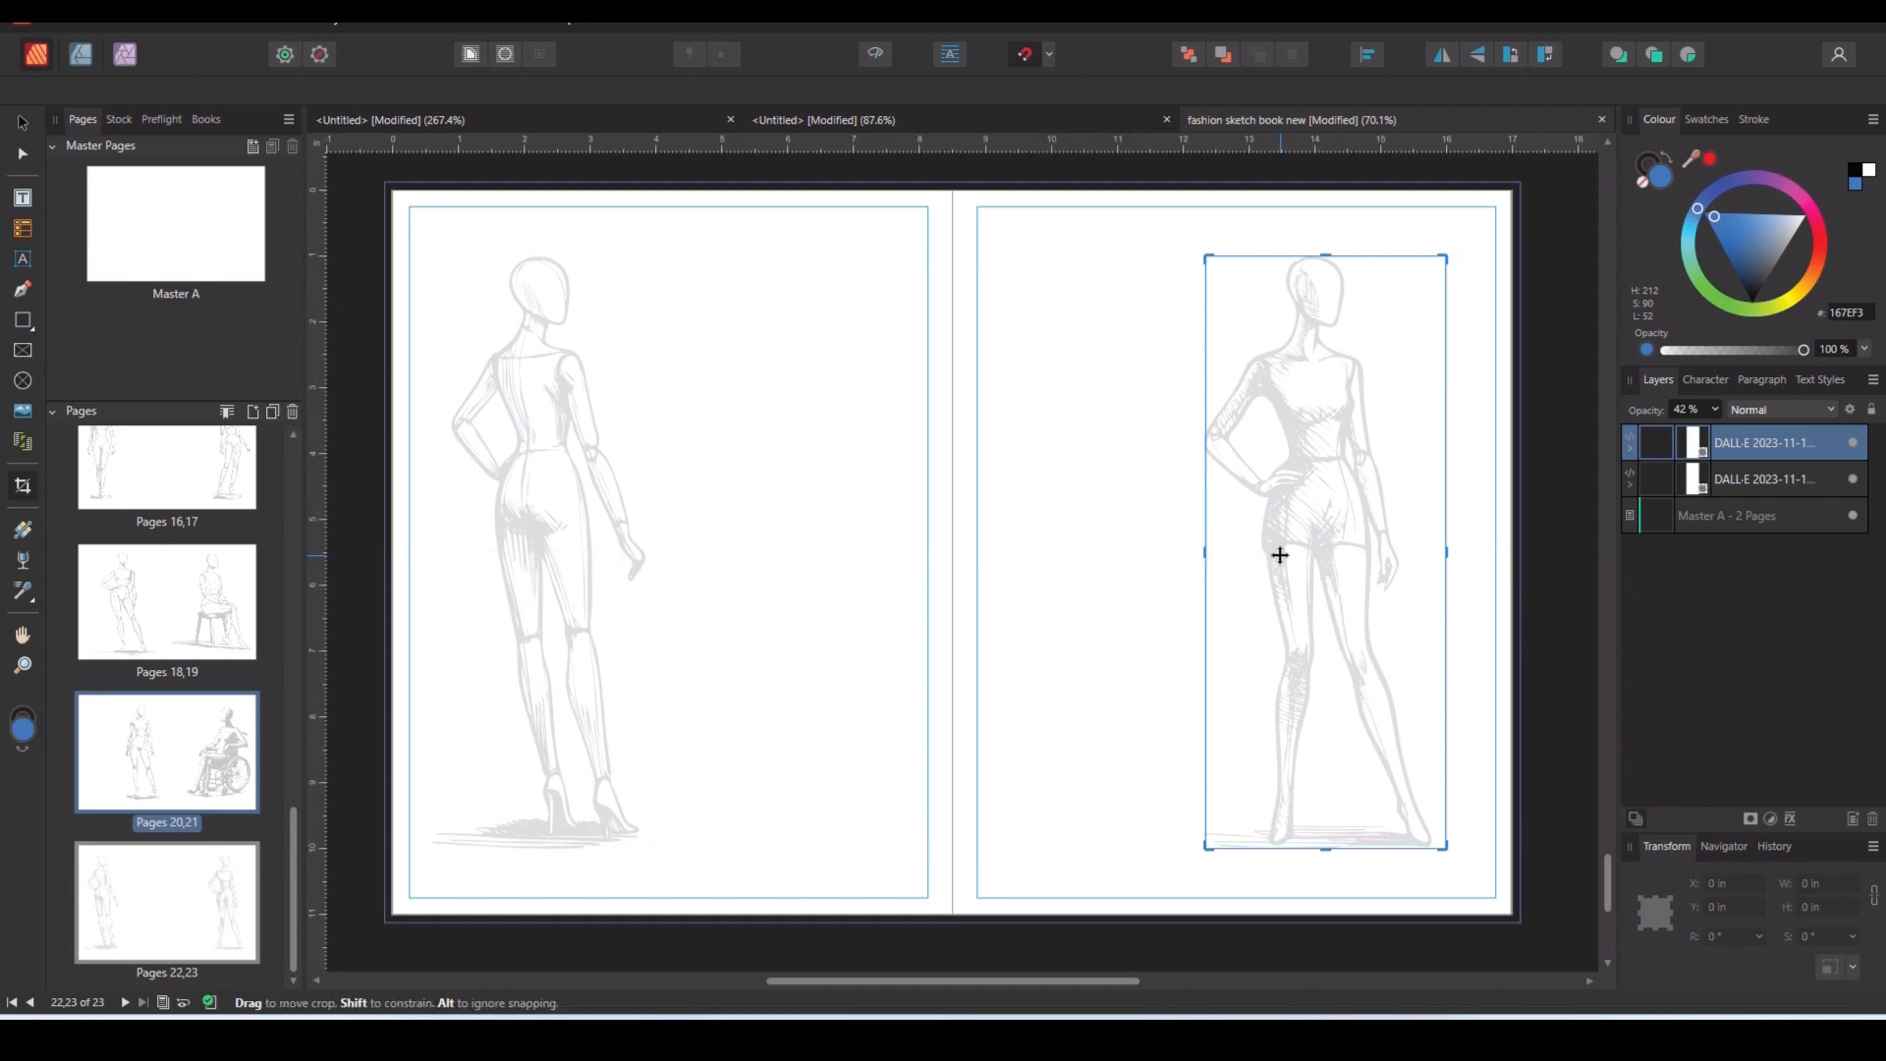
pyautogui.moveTo(1318, 527); pyautogui.dragTo(1295, 530)
pyautogui.moveTo(1430, 847); pyautogui.dragTo(1449, 853)
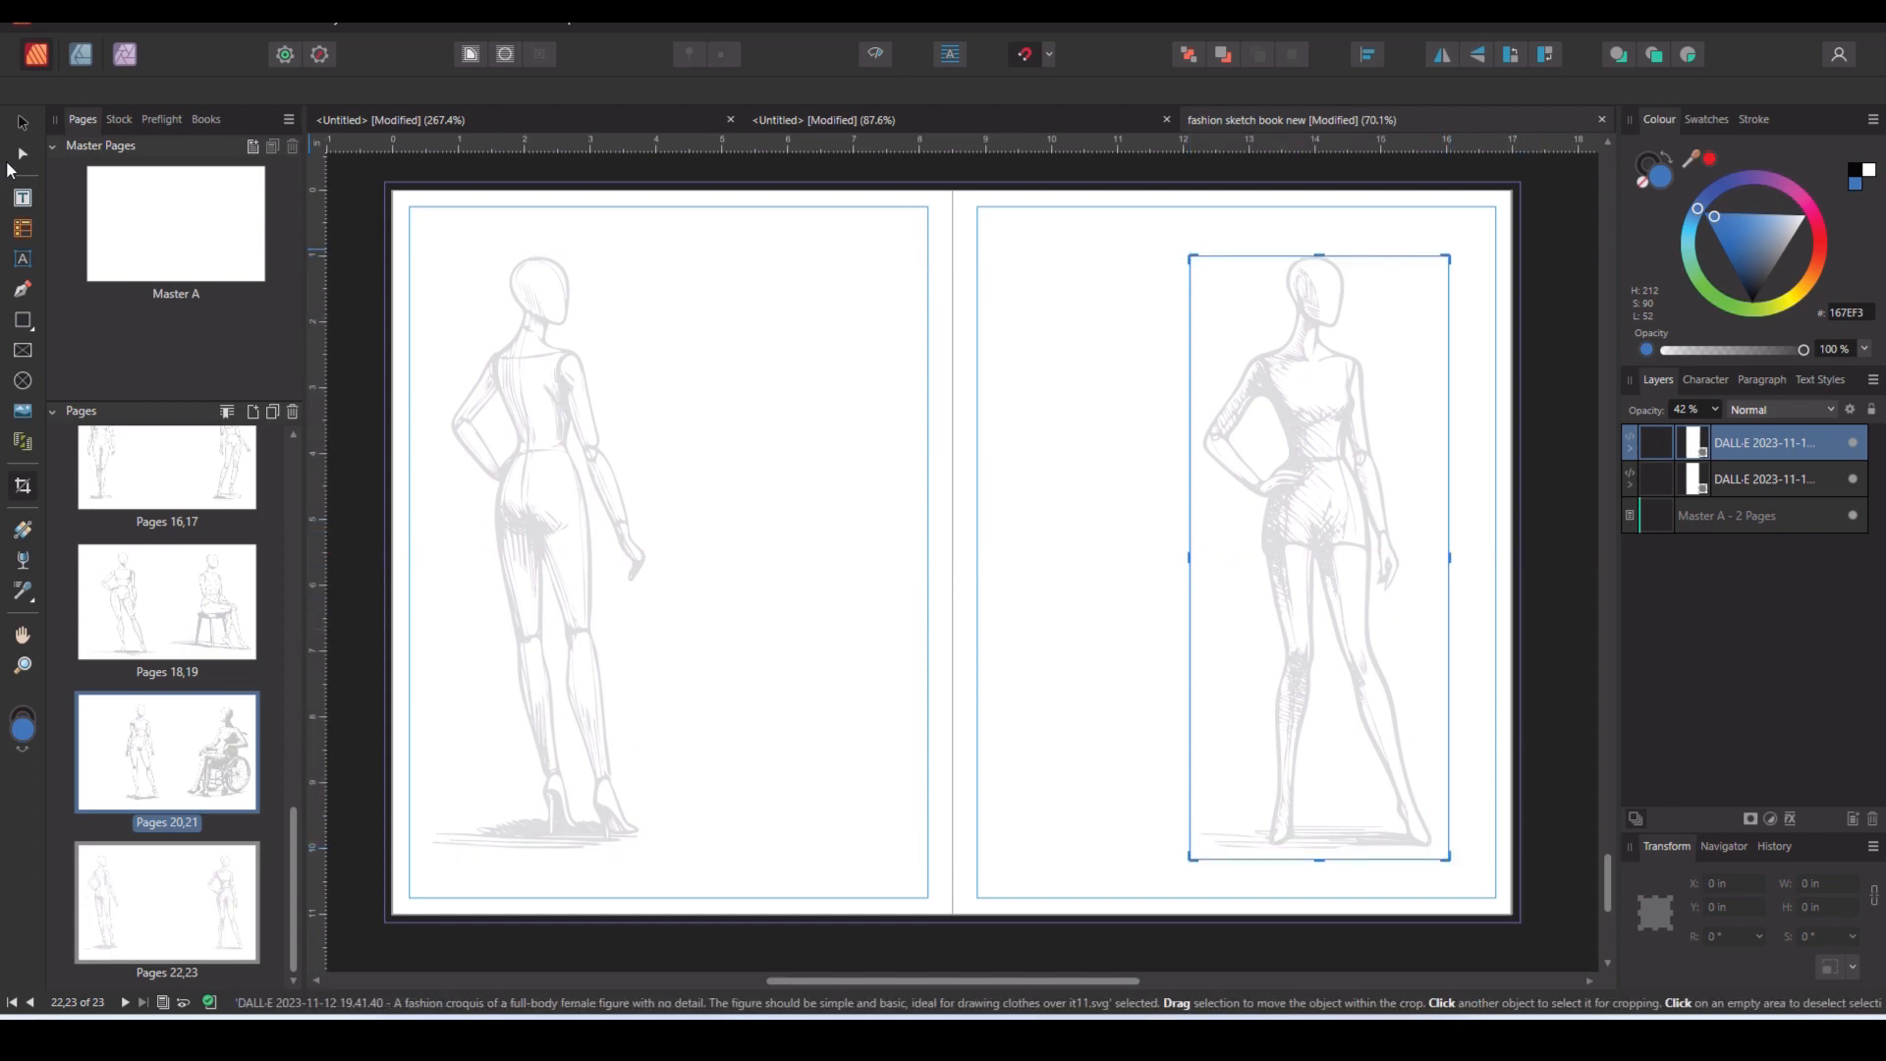
pyautogui.click(22, 122)
pyautogui.click(358, 291)
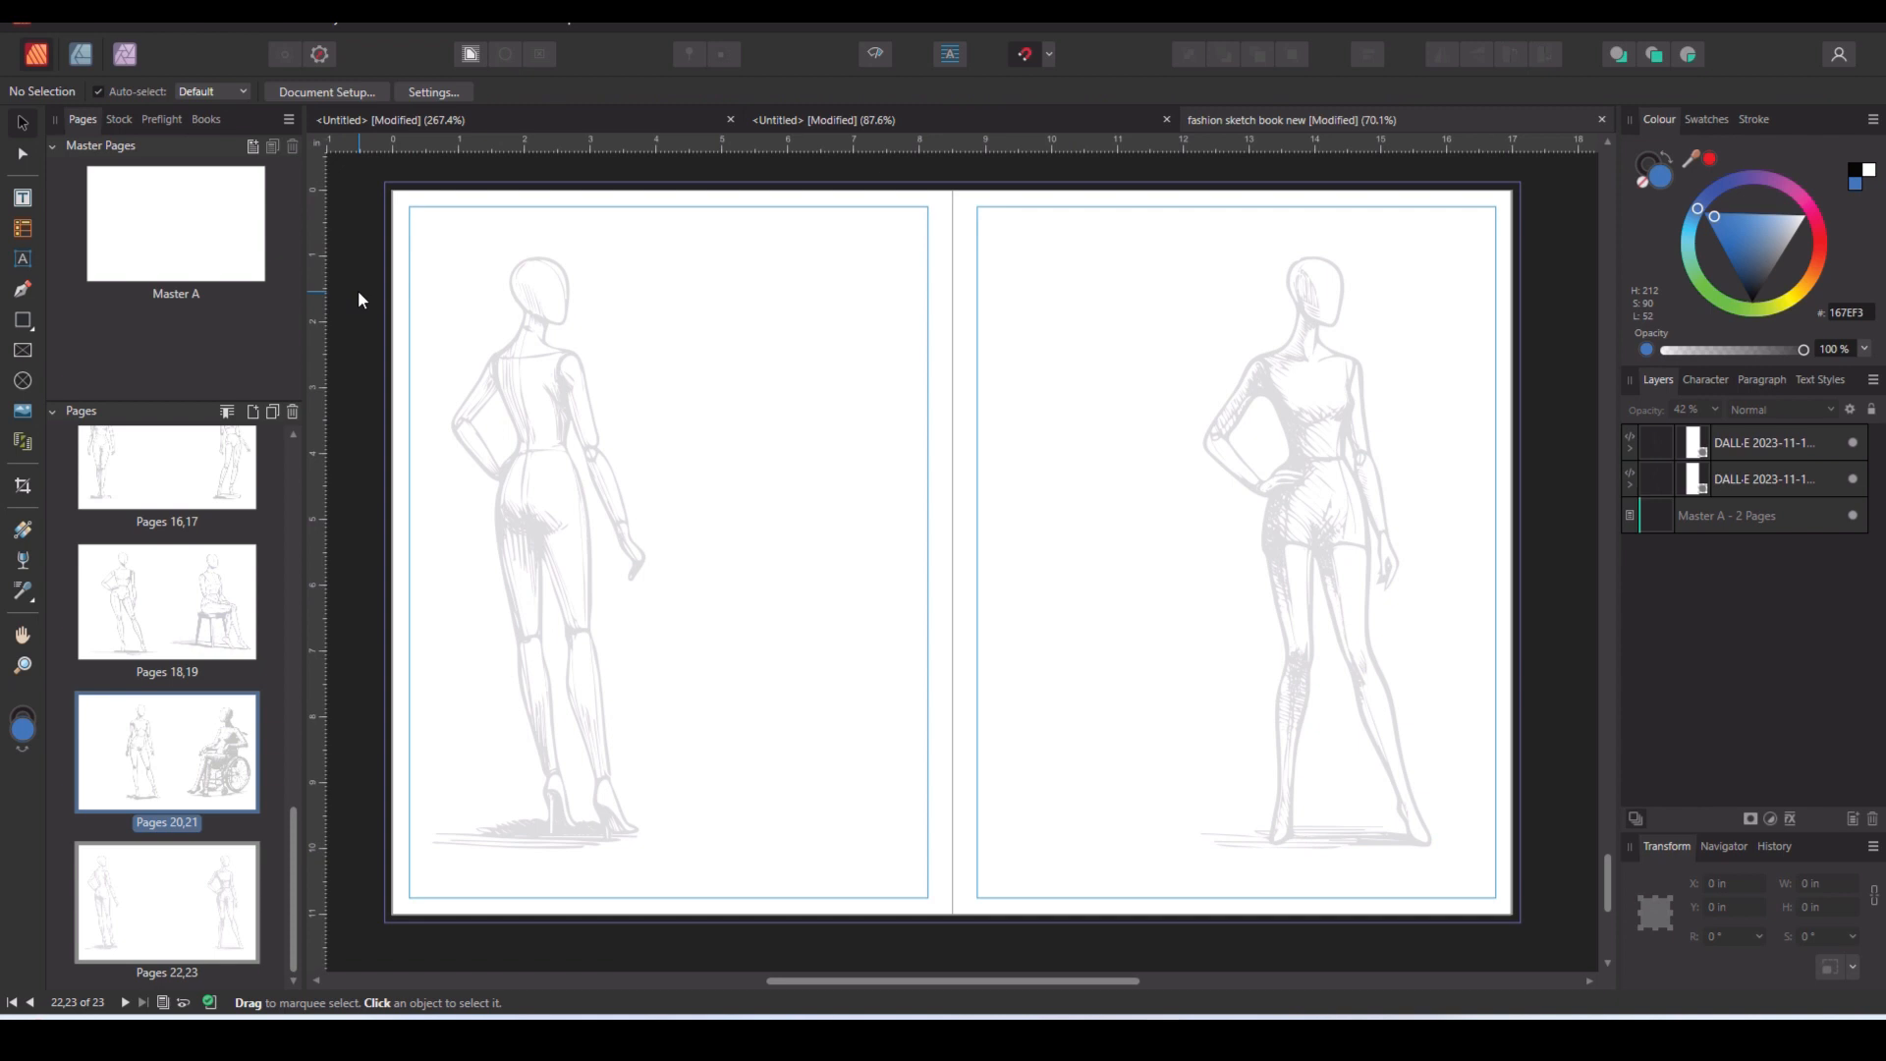